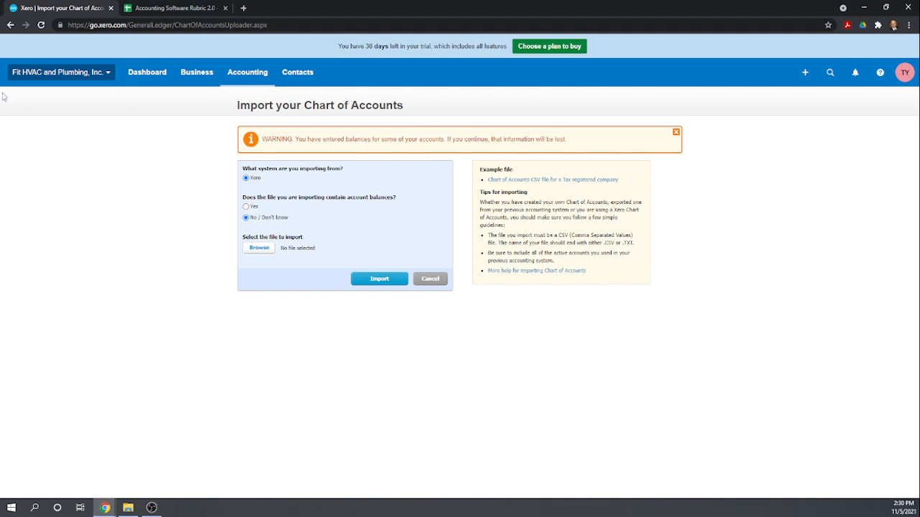
Go from the dashboard to Business > Bills to pay and start a new bill.
left_click(147, 83)
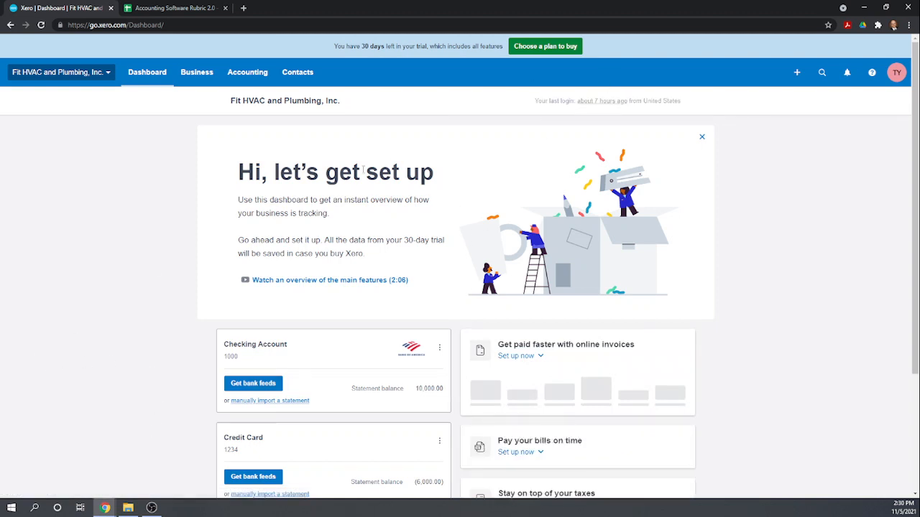
left_click(202, 73)
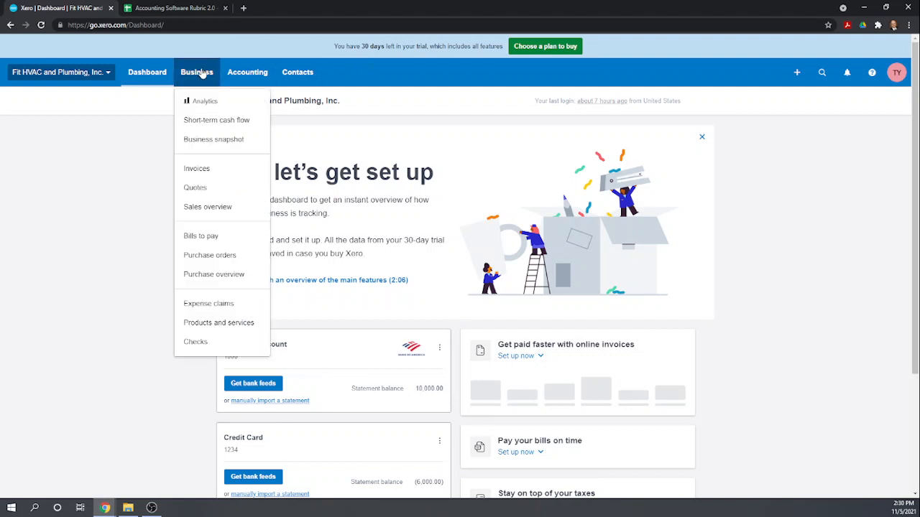
left_click(208, 238)
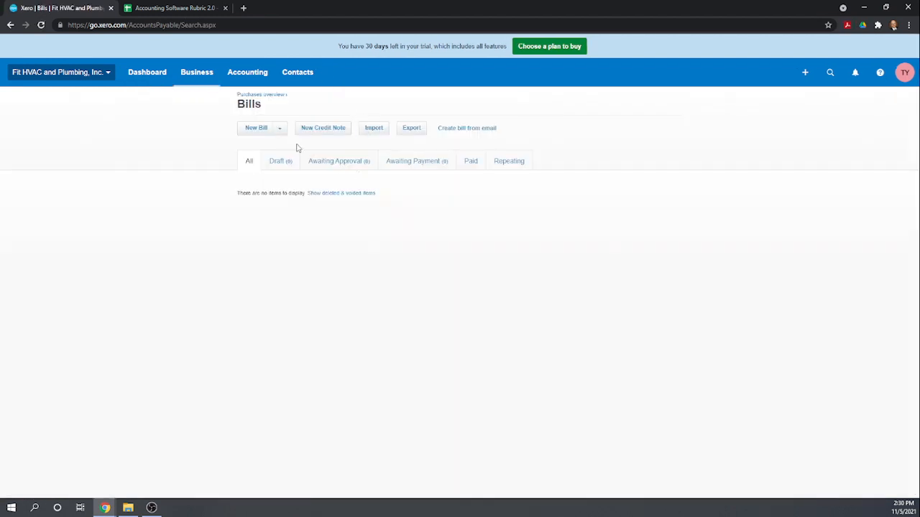
left_click(254, 129)
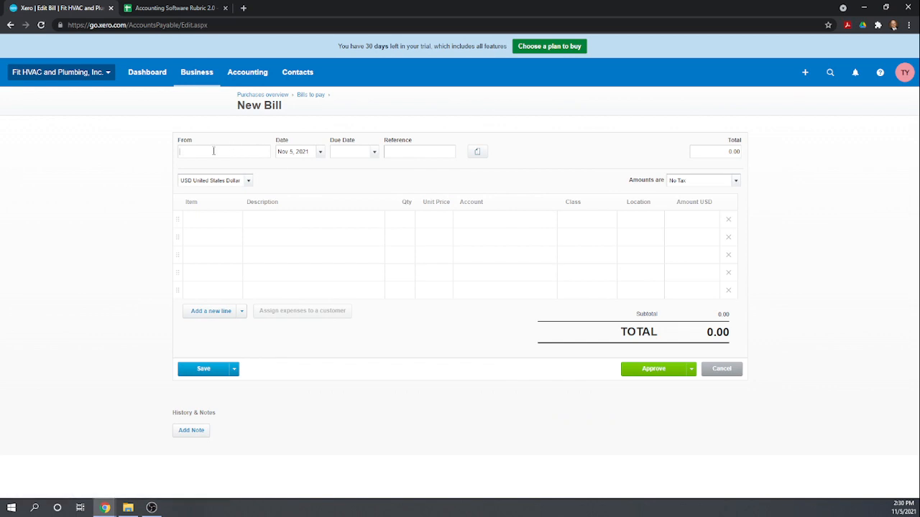
Set the bill's supplier to new contact NYC Electric, due Nov 15, 2021.
left_click(215, 153)
type("NYC Electric")
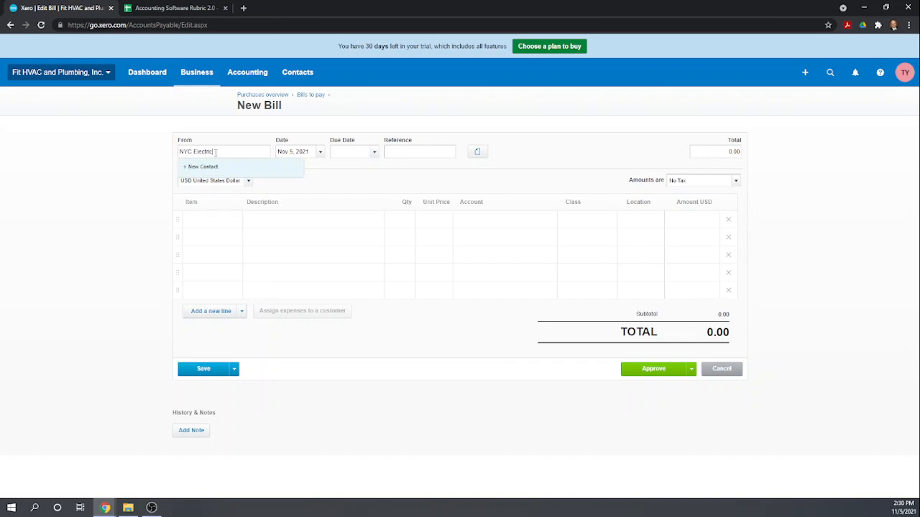
left_click(204, 166)
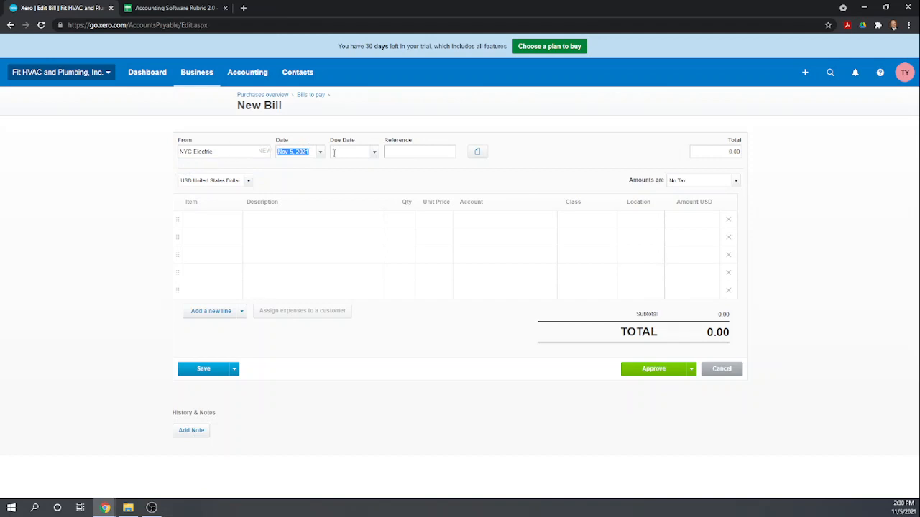
key("Tab")
type("11/15/2021")
key("Tab")
key("Tab")
left_click(478, 152)
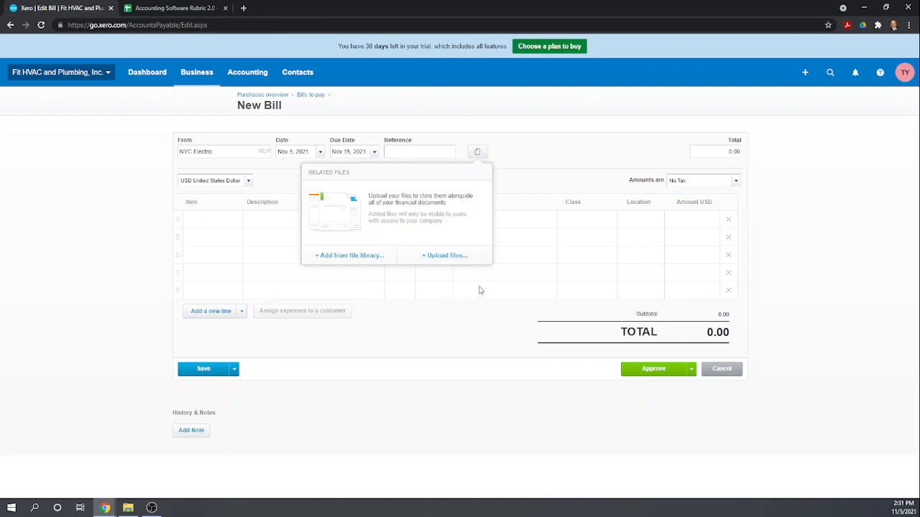
left_click(539, 142)
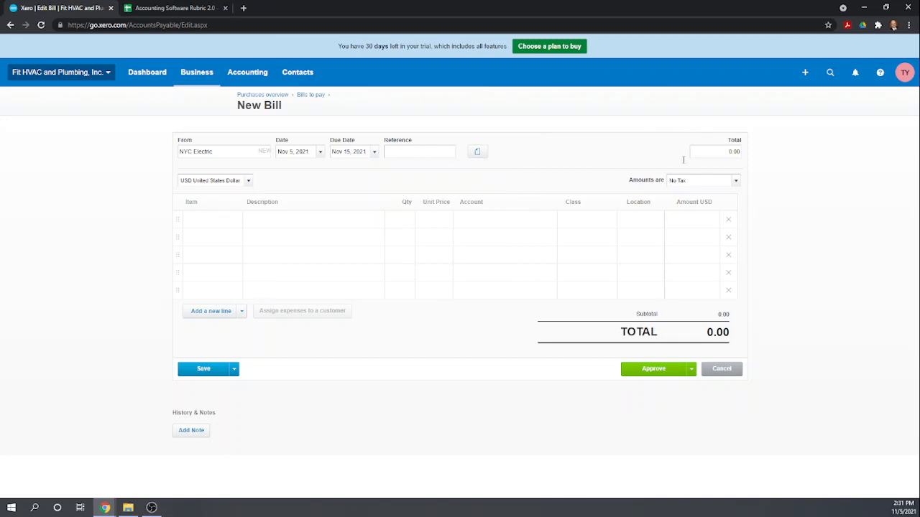
Add an Electric line, quantity 1 at 150.00, and begin creating a new account for it.
left_click(260, 220)
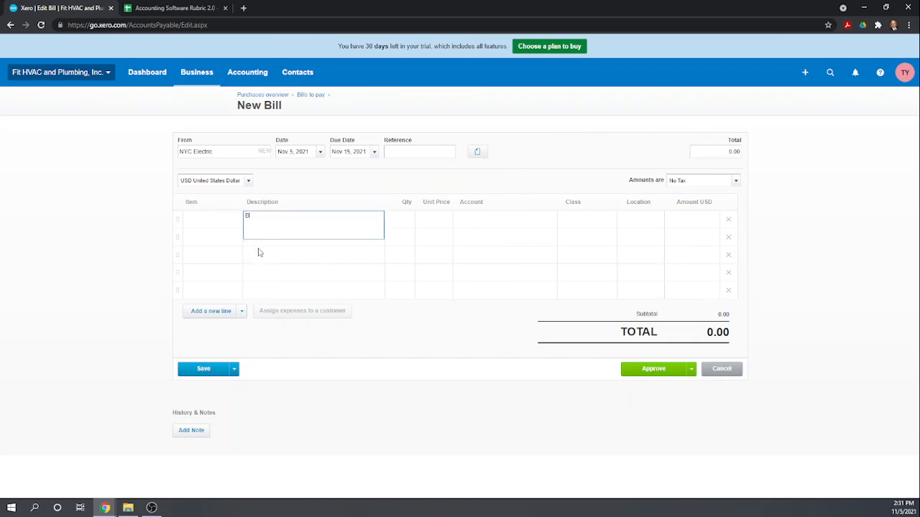
key("Tab")
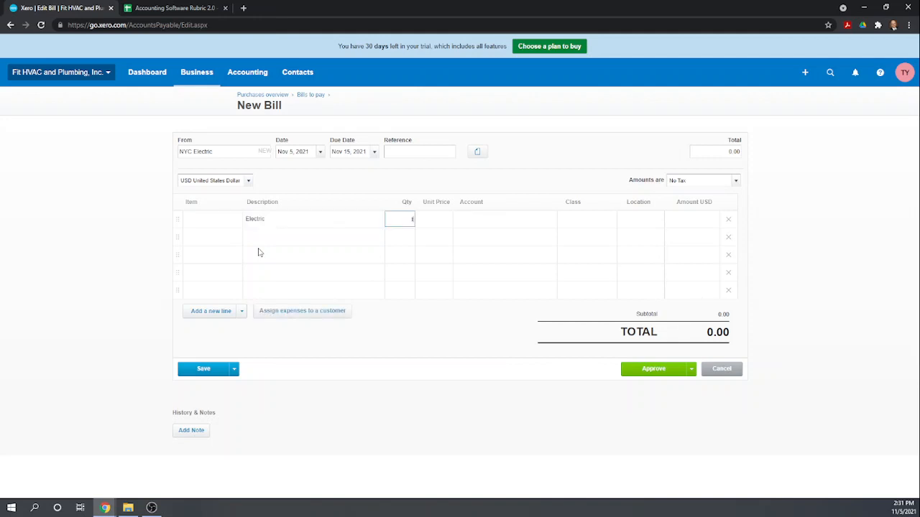
key("Tab")
key("Tab")
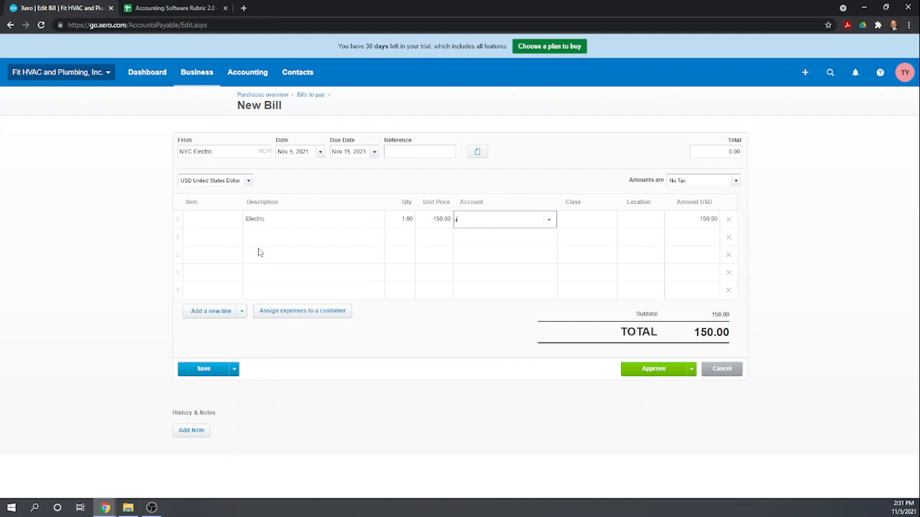
type("e")
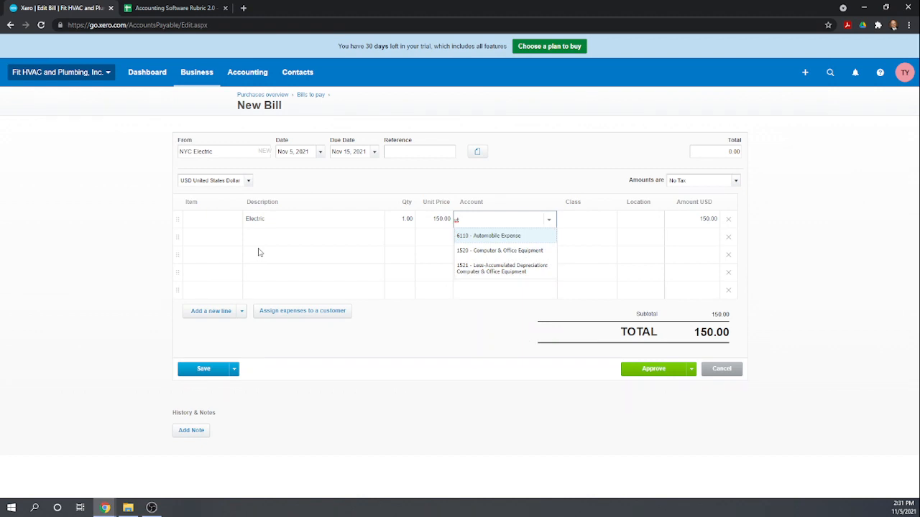
key("BackSpace")
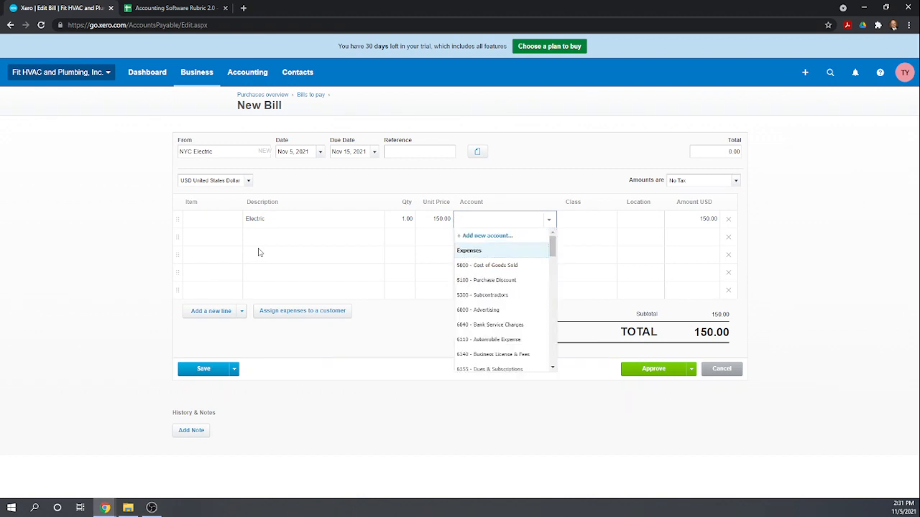
left_click(495, 243)
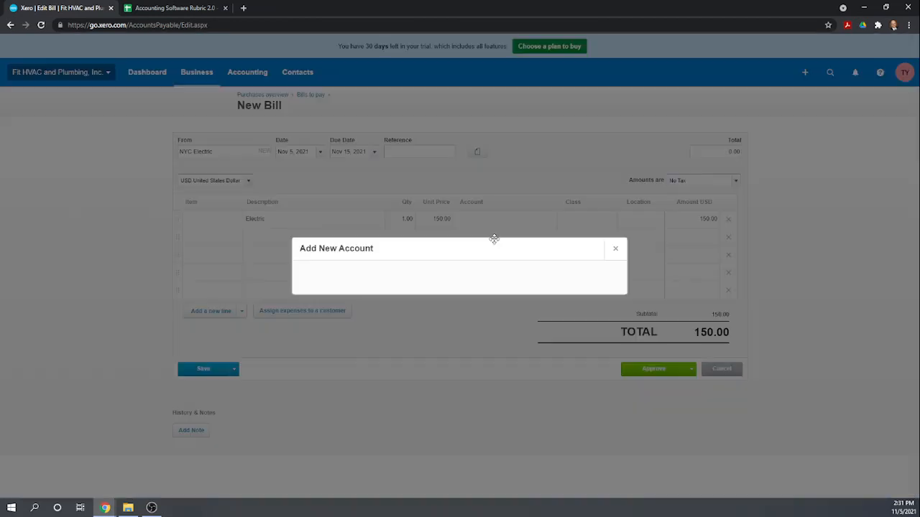
Create Expense account 5050 named Utilities and save it onto the Electric line.
type("E")
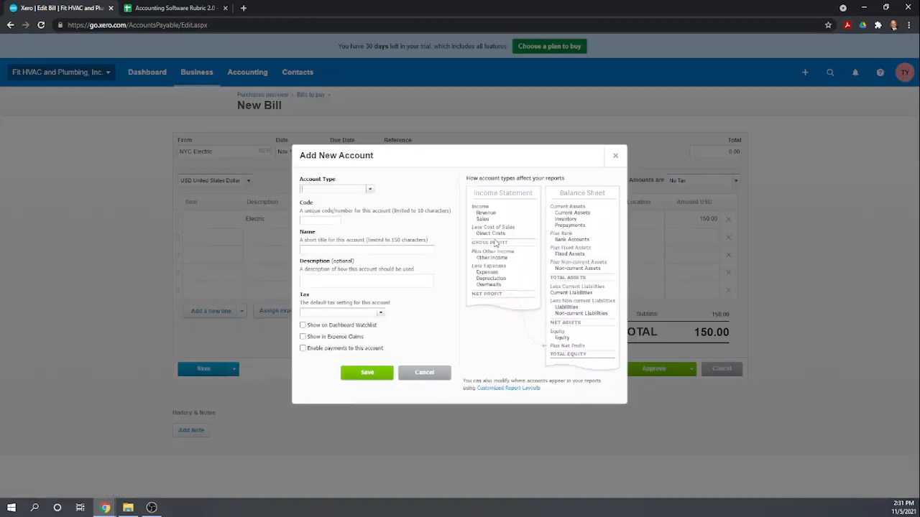
key("BackSpace")
type("E")
key("BackSpace")
type("exp")
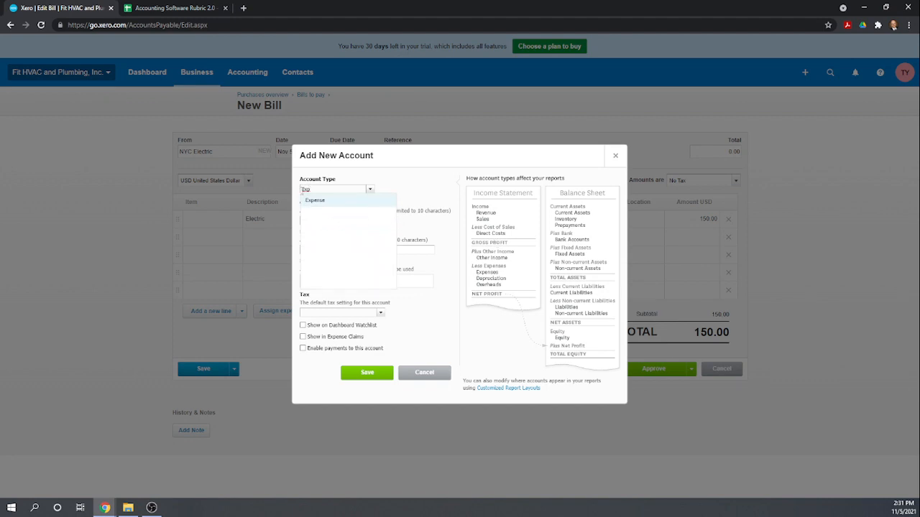
left_click(309, 201)
left_click(313, 222)
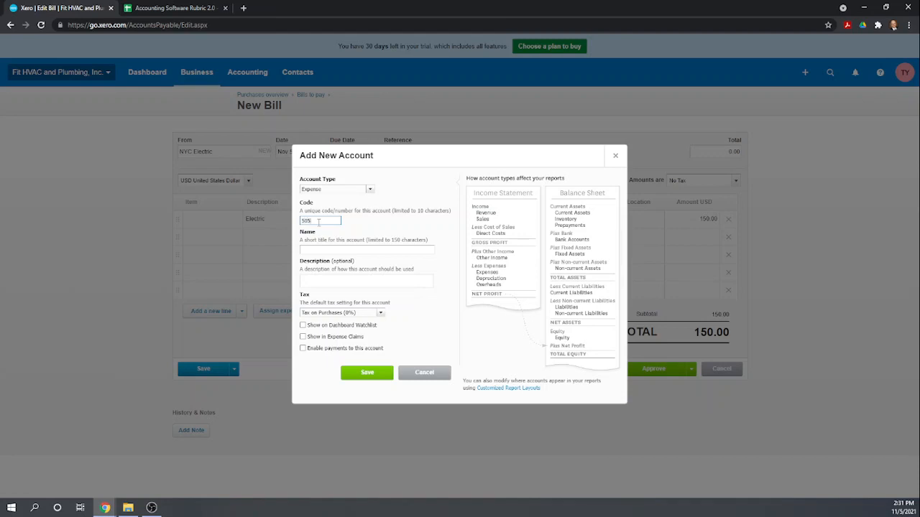
left_click(317, 248)
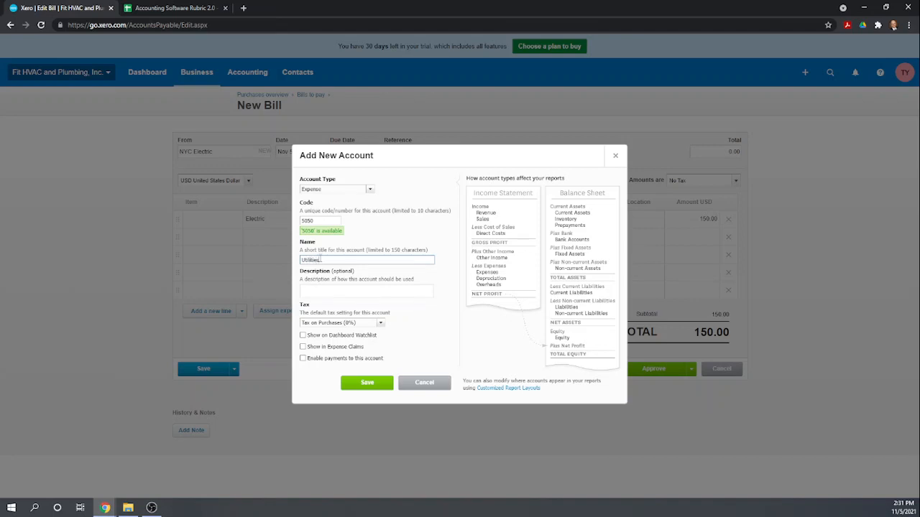
left_click(351, 282)
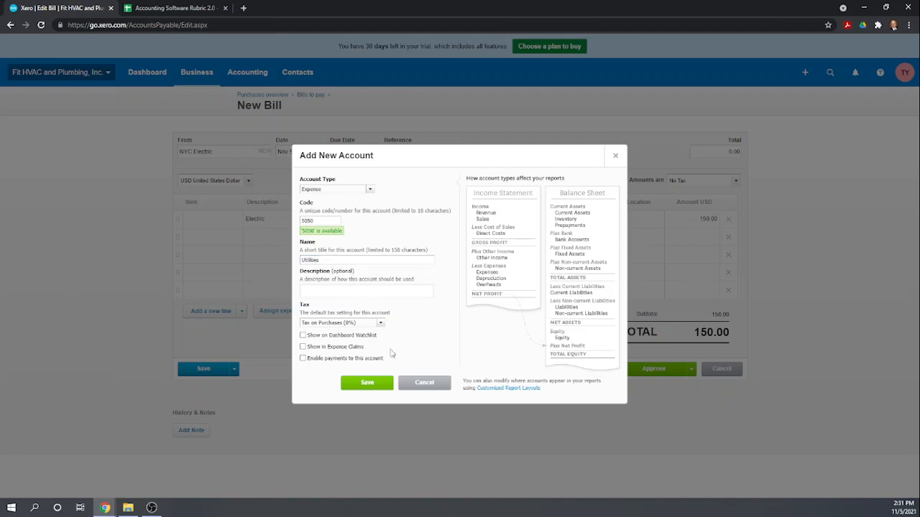
left_click(367, 383)
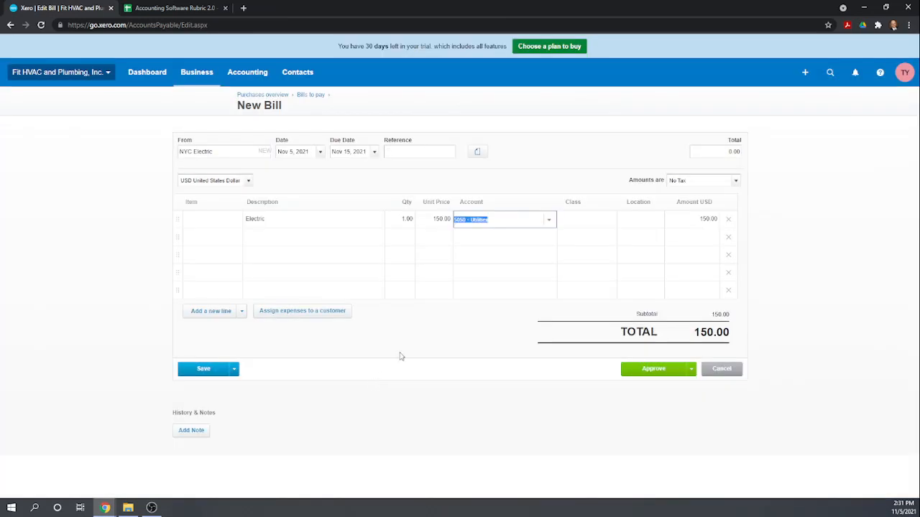
Tag the Electric line with class Admin and location New York, then approve the bill.
left_click(560, 221)
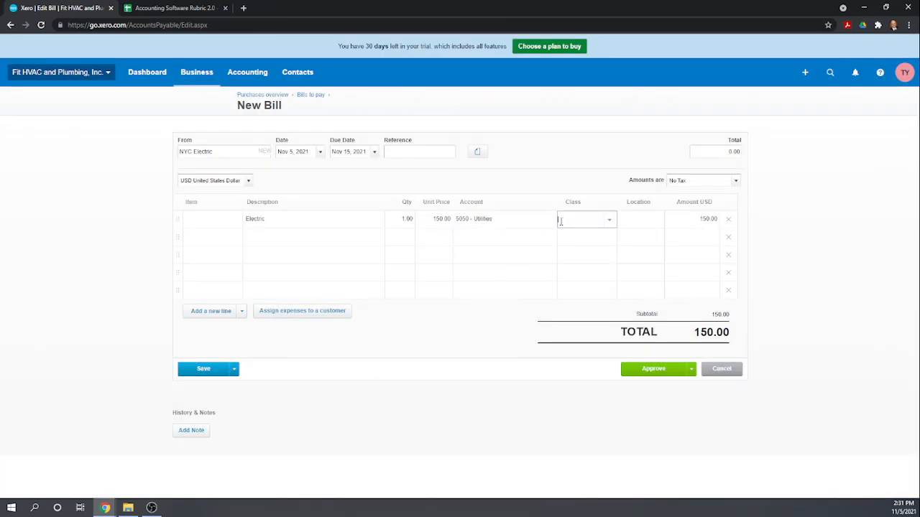
type("admin")
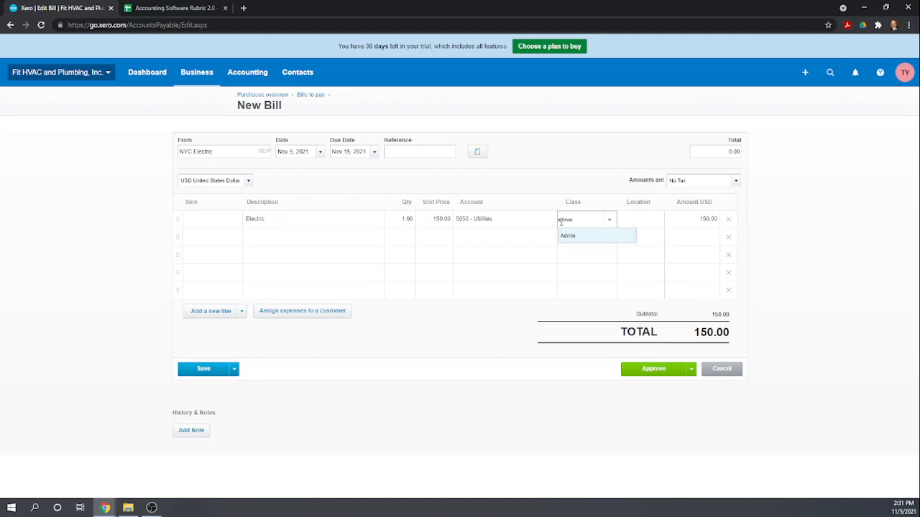
left_click(568, 242)
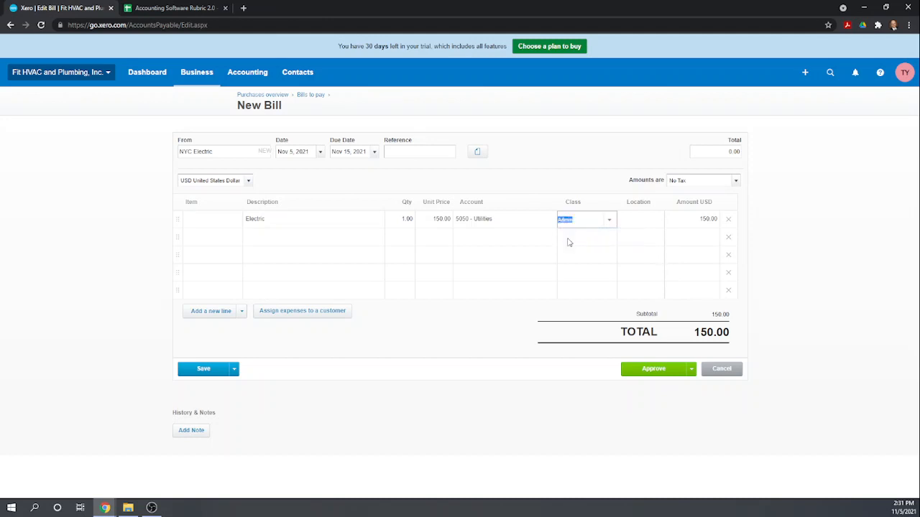
left_click(619, 222)
left_click(626, 225)
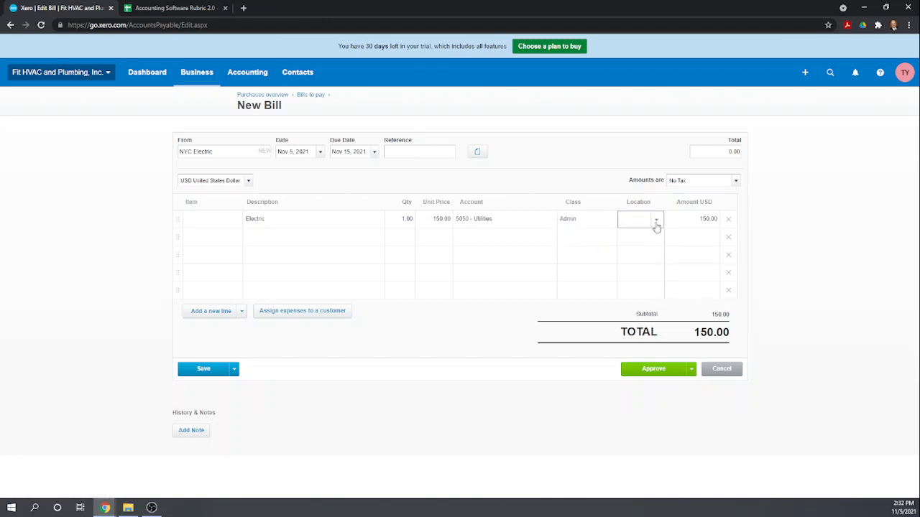
left_click(655, 221)
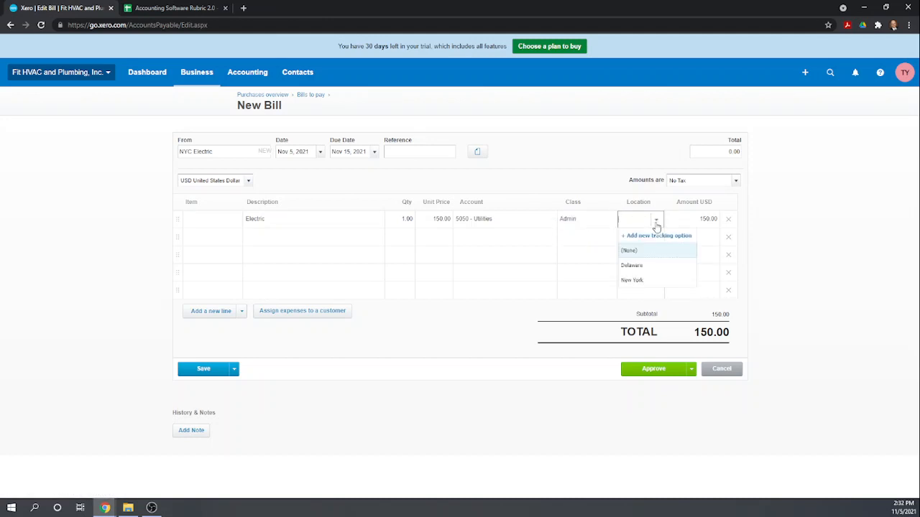
left_click(632, 280)
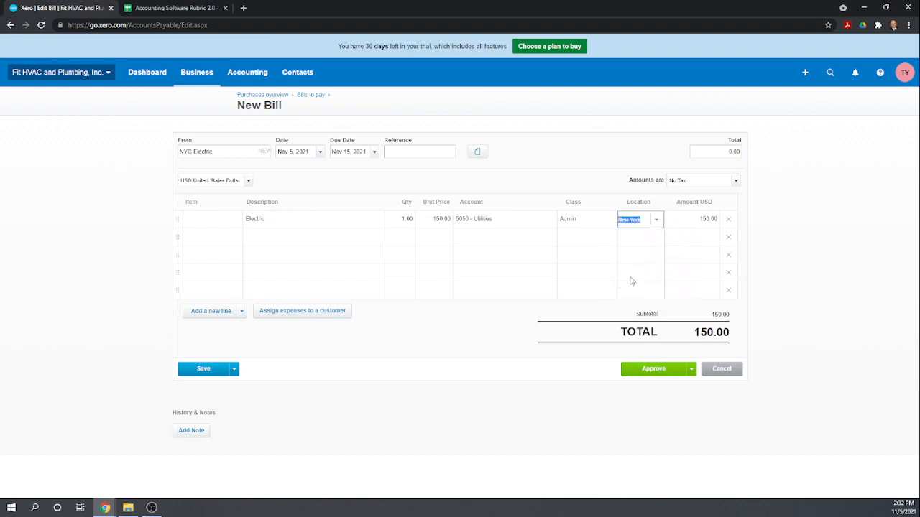
left_click(653, 370)
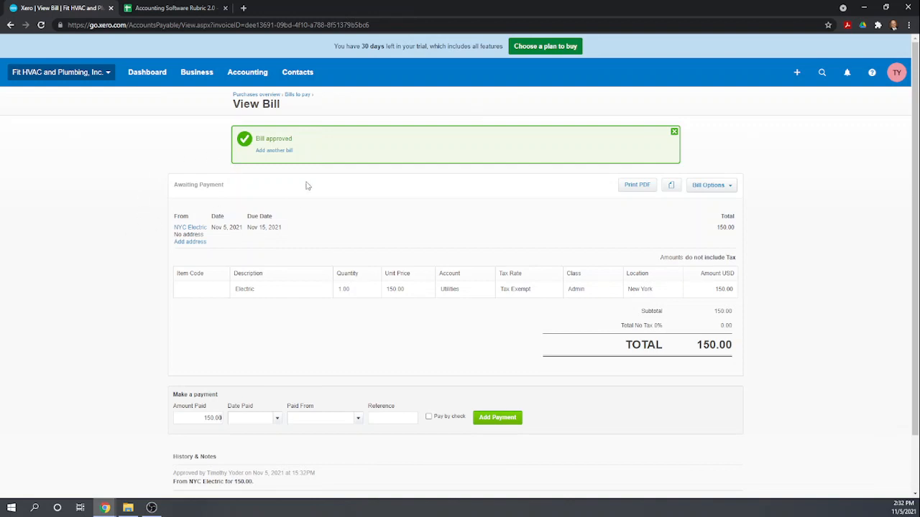
Return to the bills to pay list and close the 'Save time entering bills' tip.
left_click(296, 96)
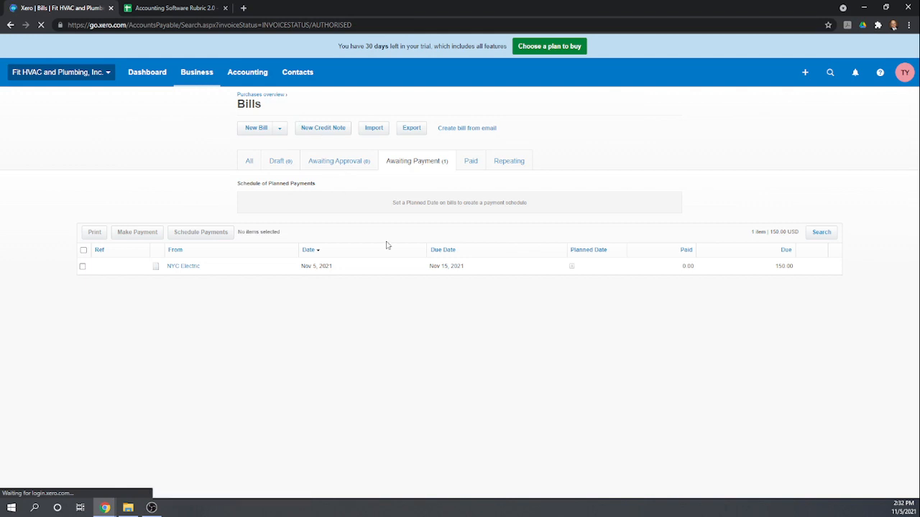
left_click(468, 130)
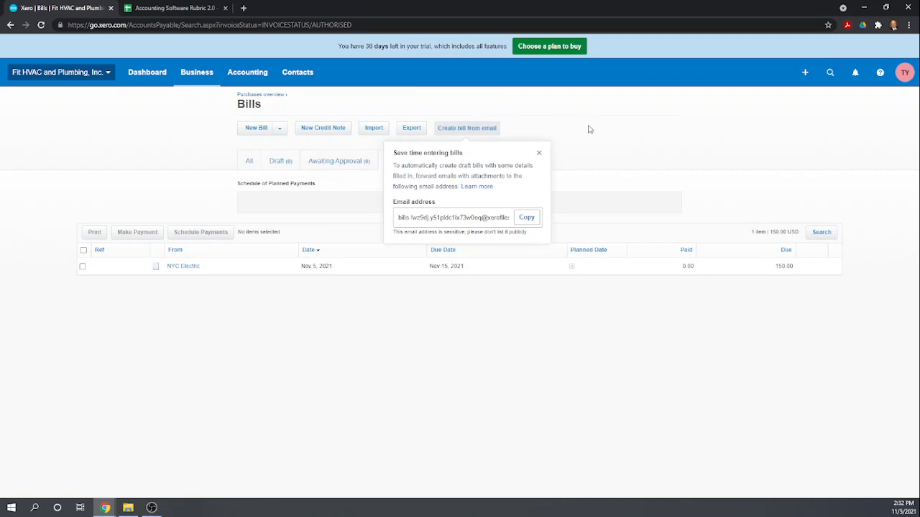
left_click(538, 157)
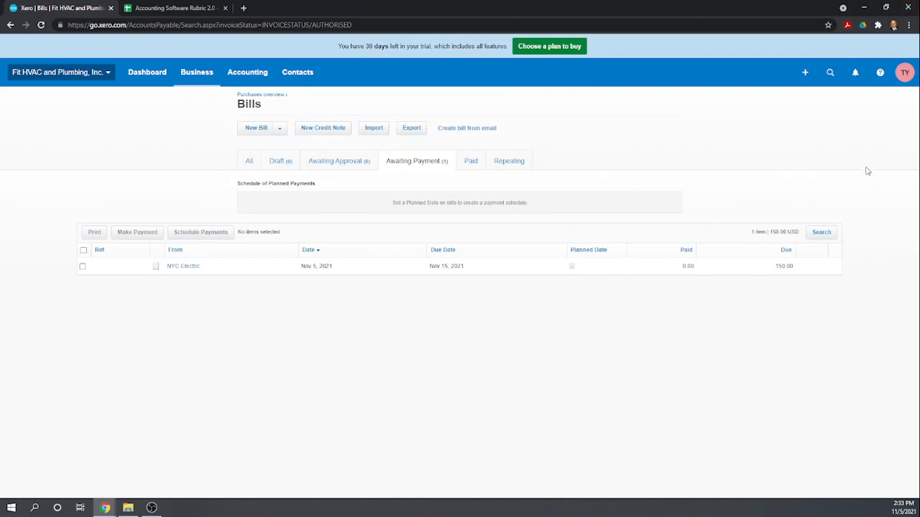
Start a Spend Money transaction from Quick Launch, paid from the Credit Card account.
left_click(805, 75)
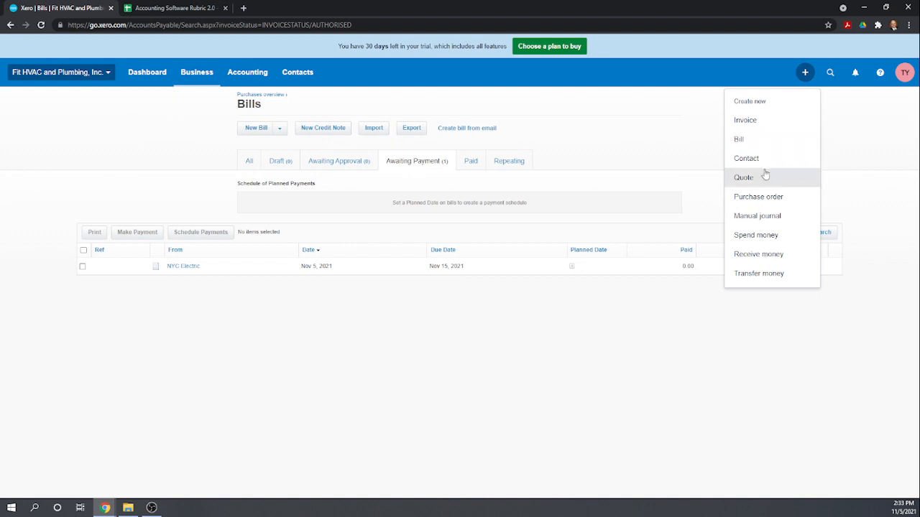
left_click(755, 235)
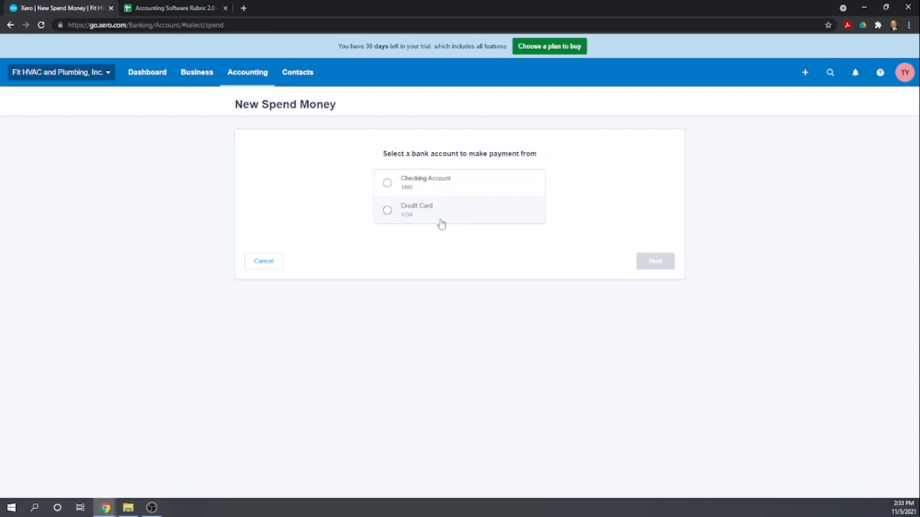
left_click(387, 212)
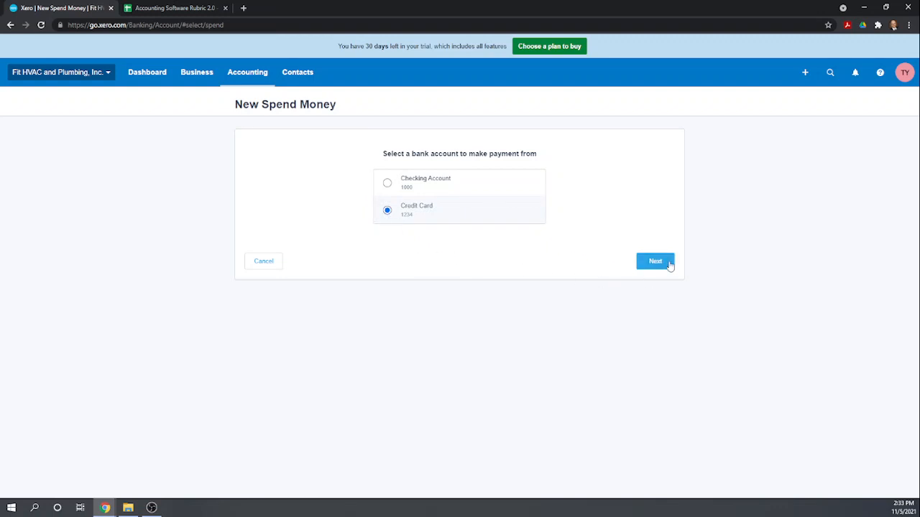
left_click(656, 261)
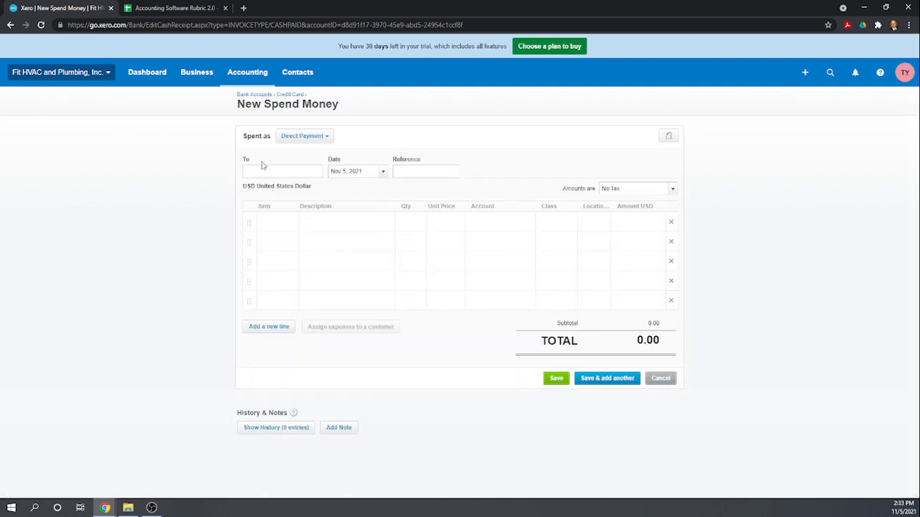
Keep it a direct payment and add Lowe's as the new payee contact.
left_click(327, 138)
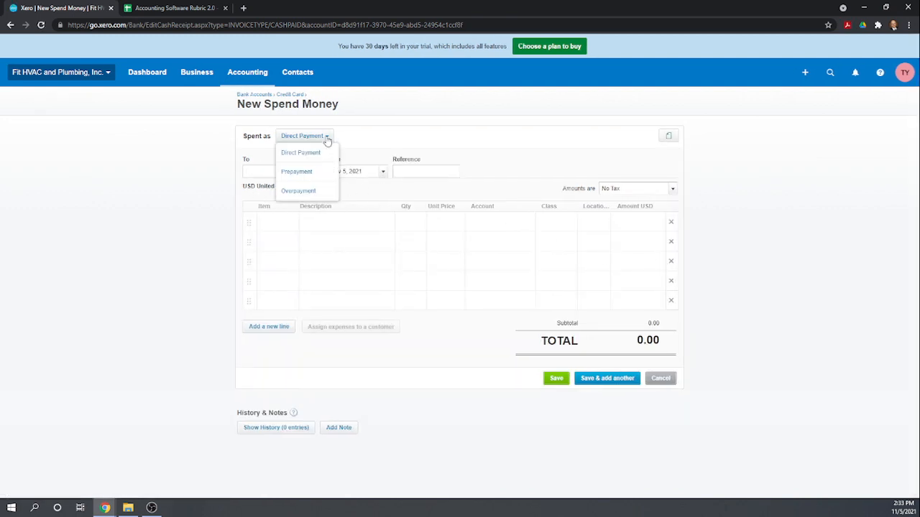
left_click(357, 142)
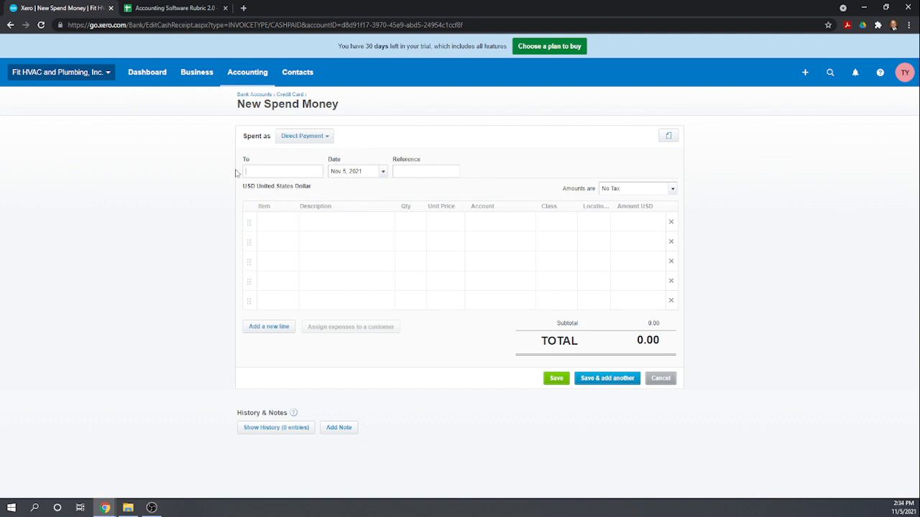
type("Lowe's")
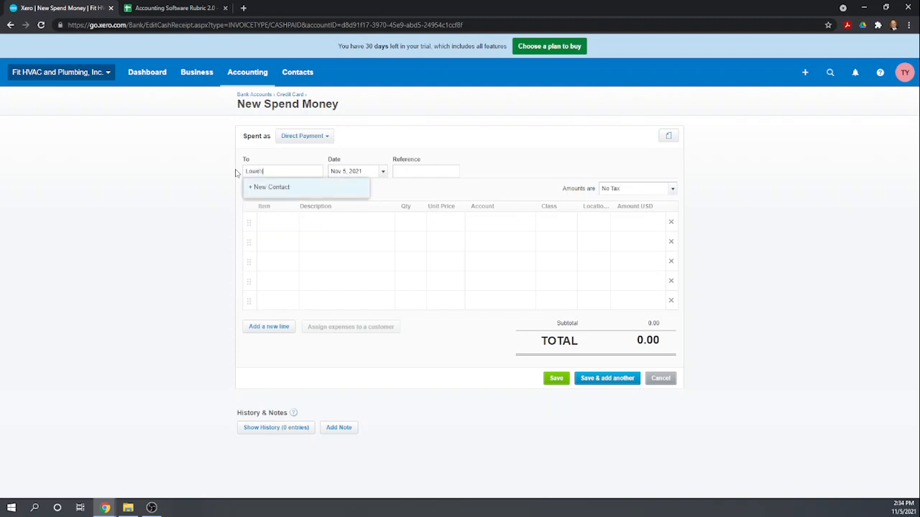
left_click(259, 186)
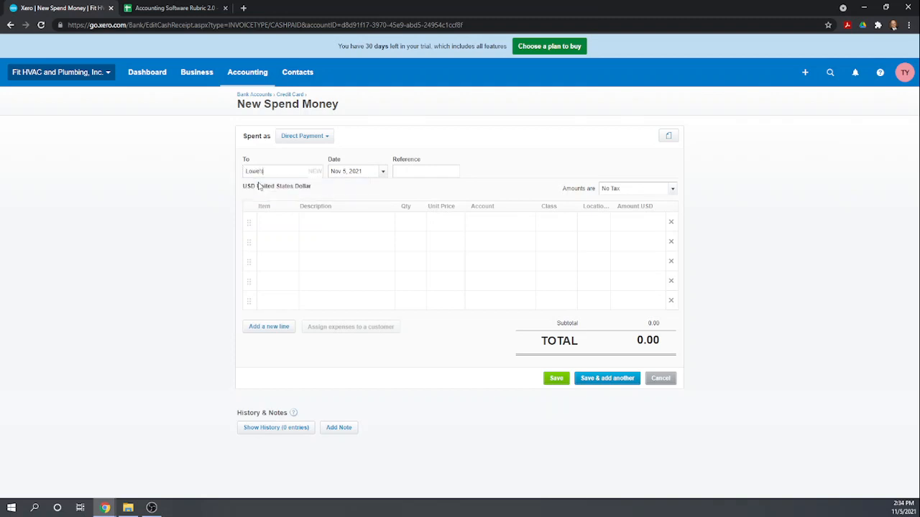
Enter a Tools line, quantity 1 at 300.00, coded to 7150 - Other Expense.
left_click(282, 222)
left_click(313, 217)
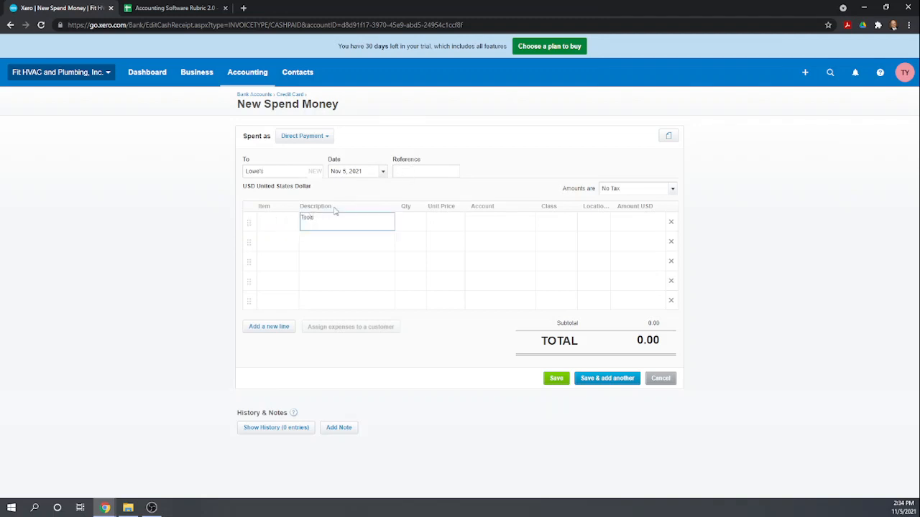
left_click(409, 222)
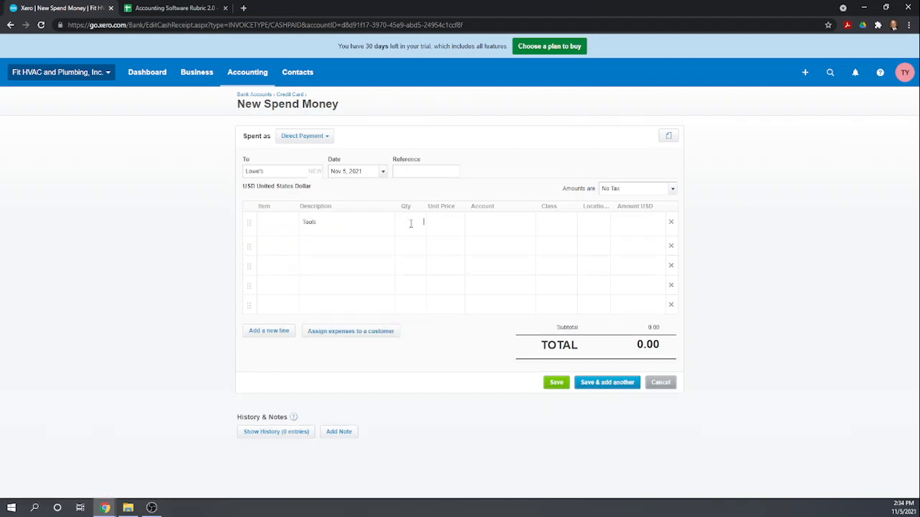
type("1")
key("Tab")
key("Tab")
type("oth")
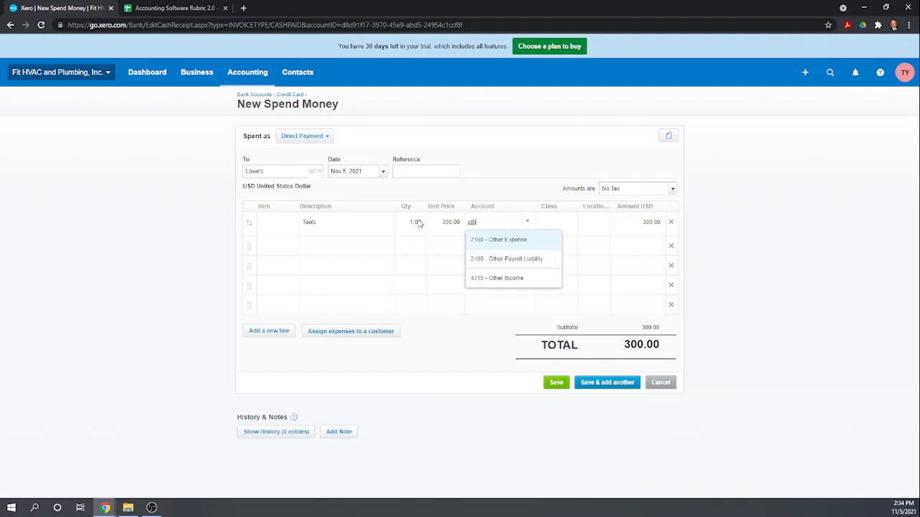
left_click(497, 245)
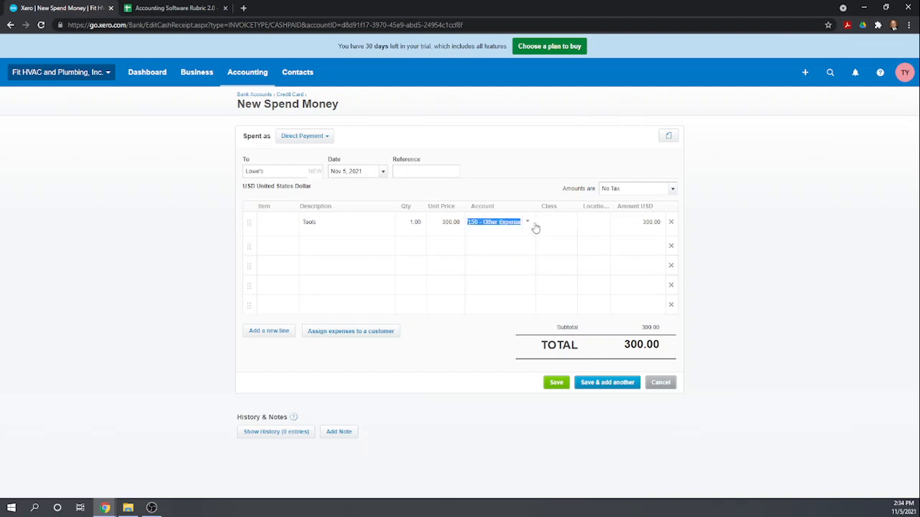
Assign the Tools line to class HVAC and location New York.
key("Tab")
type("hav")
key("BackSpace")
key("BackSpace")
type("va")
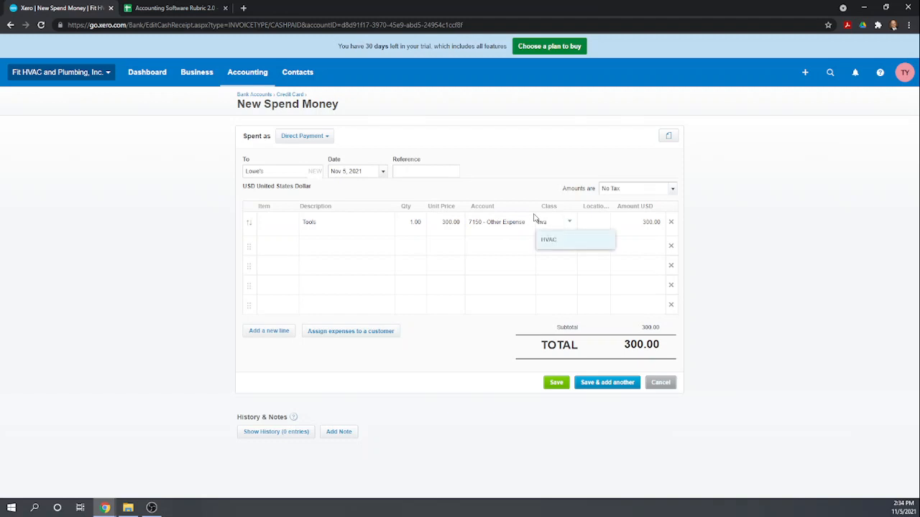
left_click(553, 242)
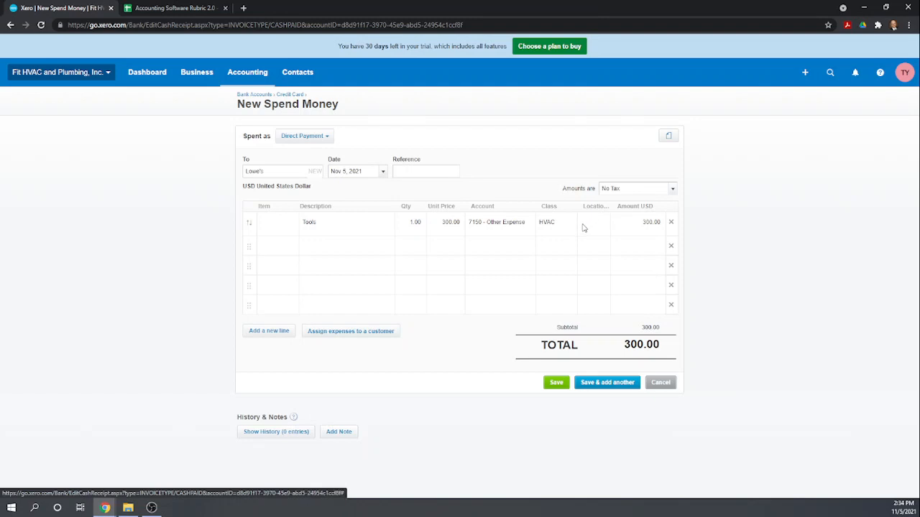
left_click(583, 224)
type("new")
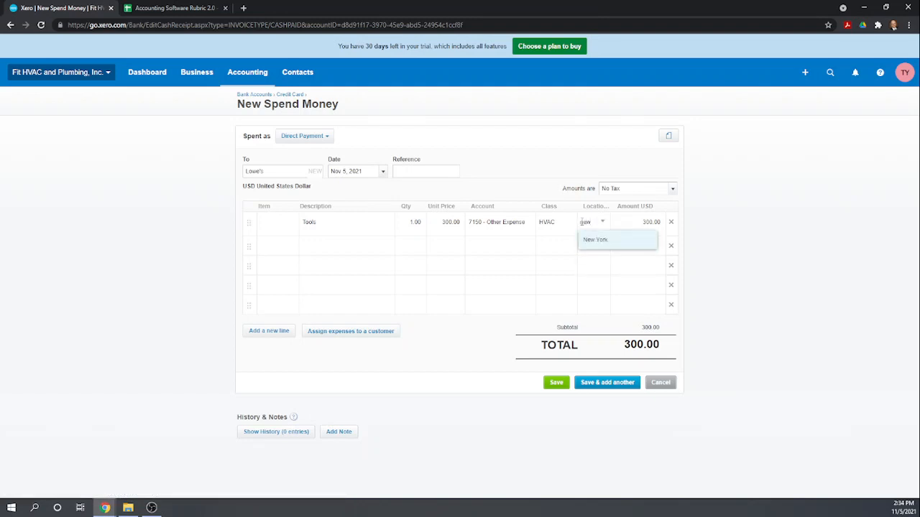
left_click(595, 240)
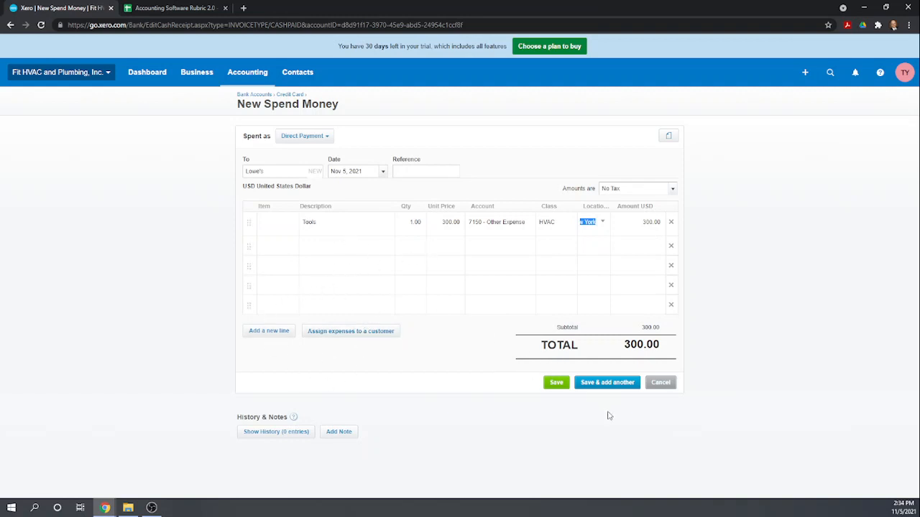
Save the 300.00 Lowe's spend to the Credit Card account and open the Quick Launch menu.
left_click(555, 383)
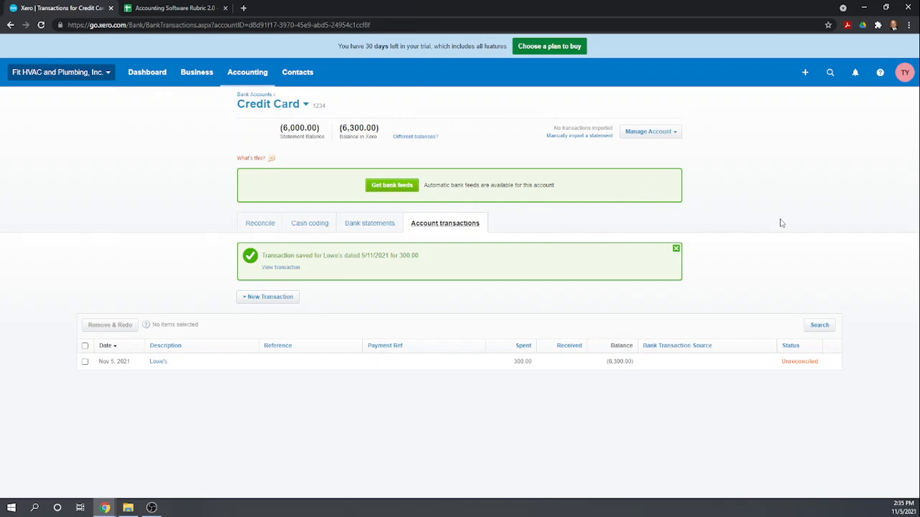
left_click(804, 74)
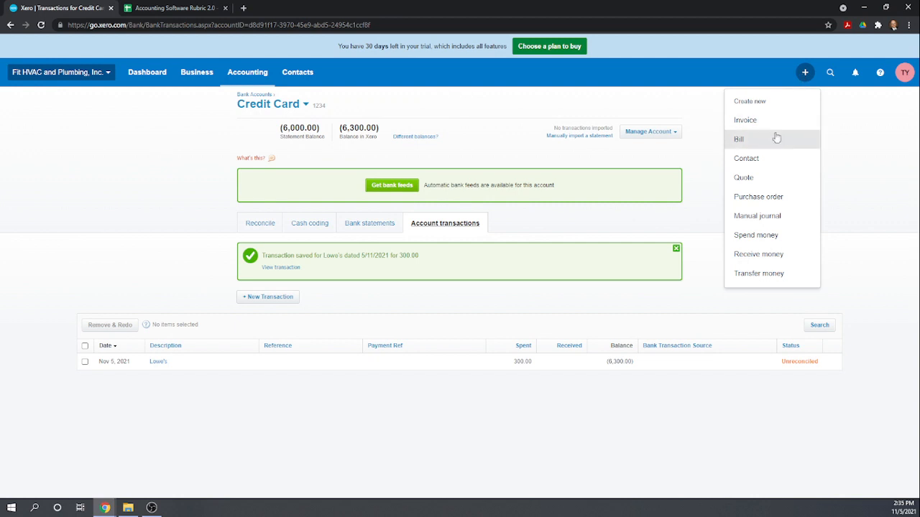
Start a direct-payment Spend Money transaction paid from the Checking Account.
left_click(751, 242)
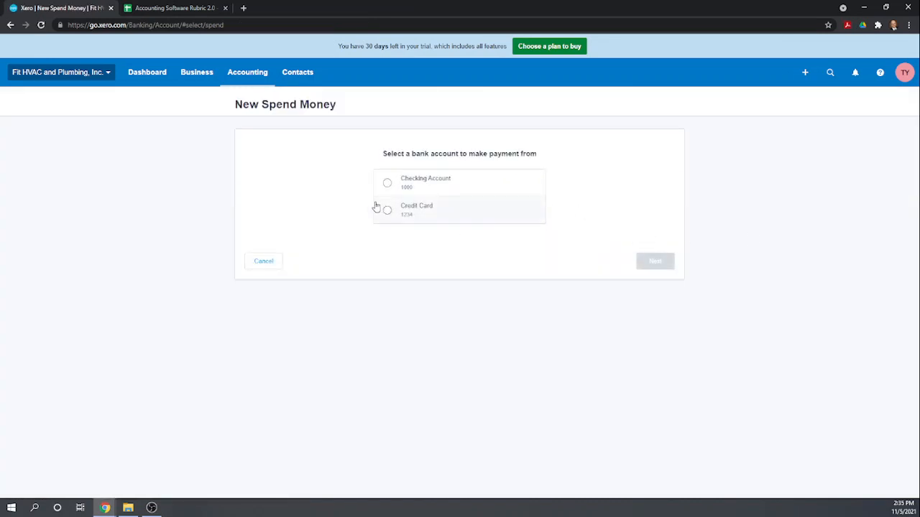
left_click(388, 183)
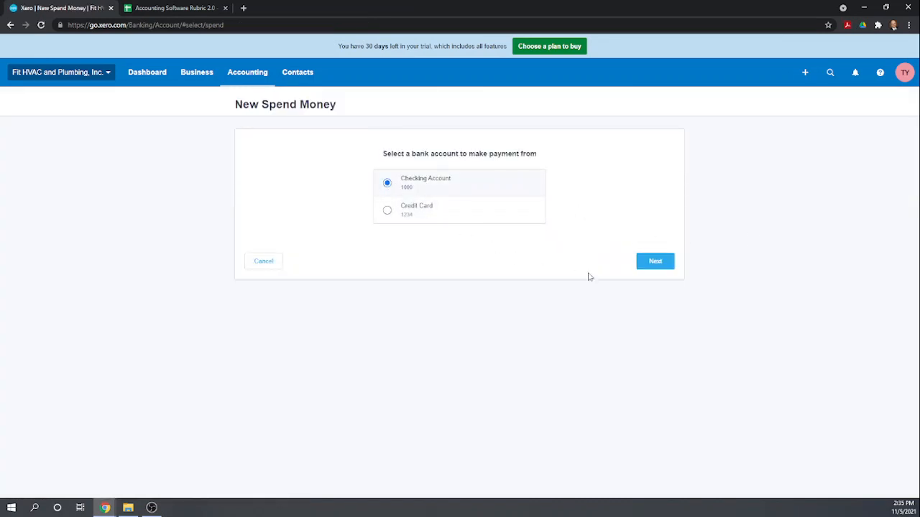
left_click(650, 266)
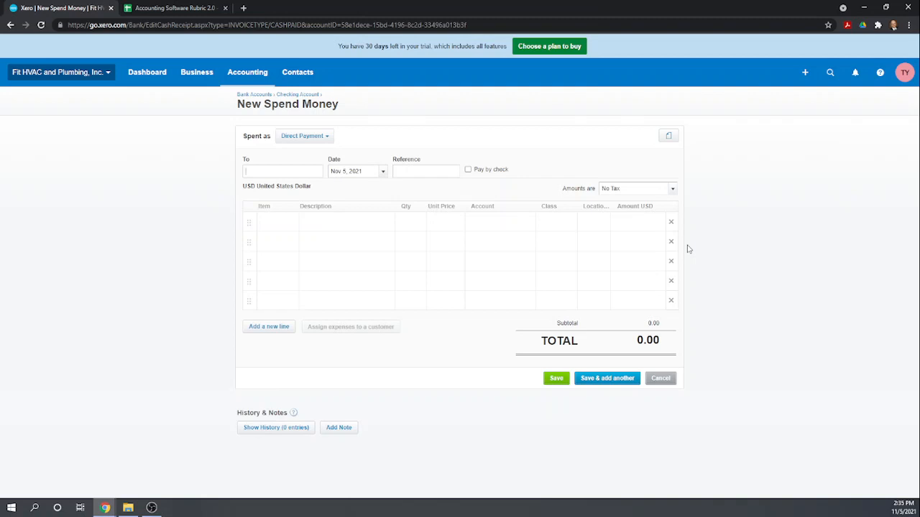
left_click(327, 140)
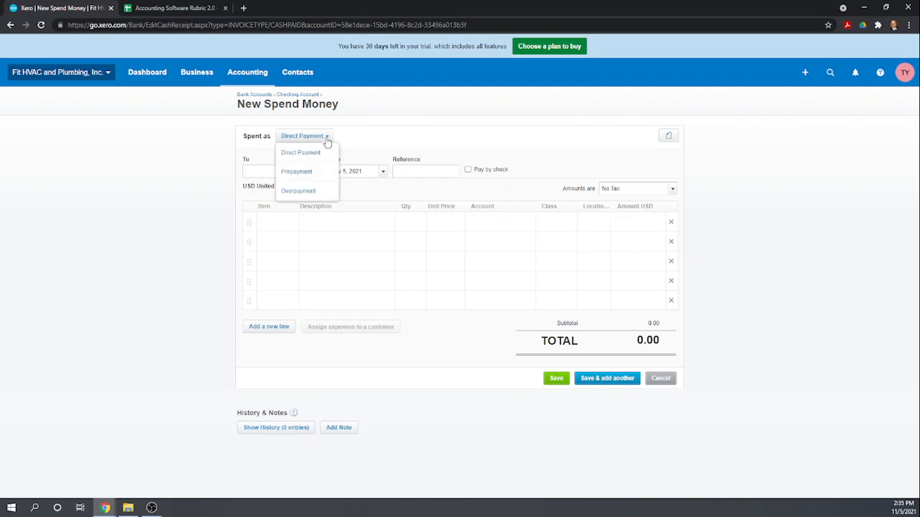
left_click(363, 142)
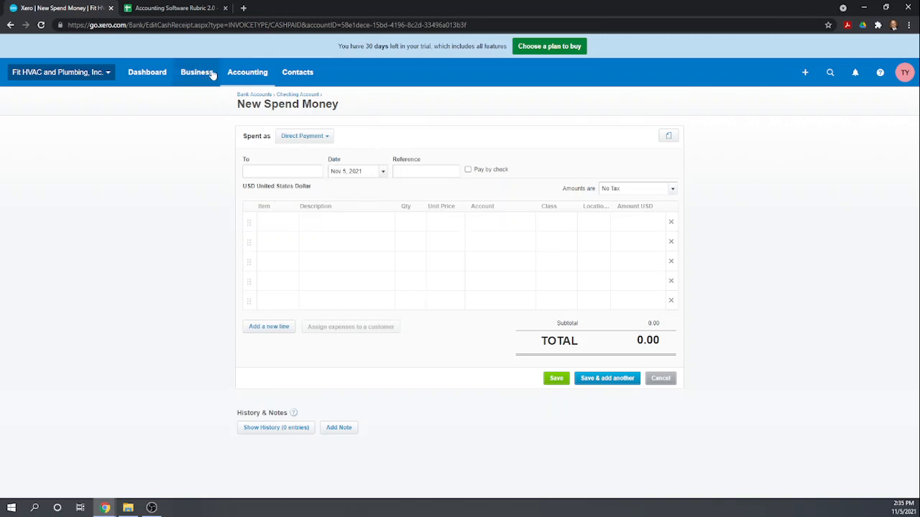
Go to Business > Bills to pay and start a New Repeating Bill.
left_click(246, 74)
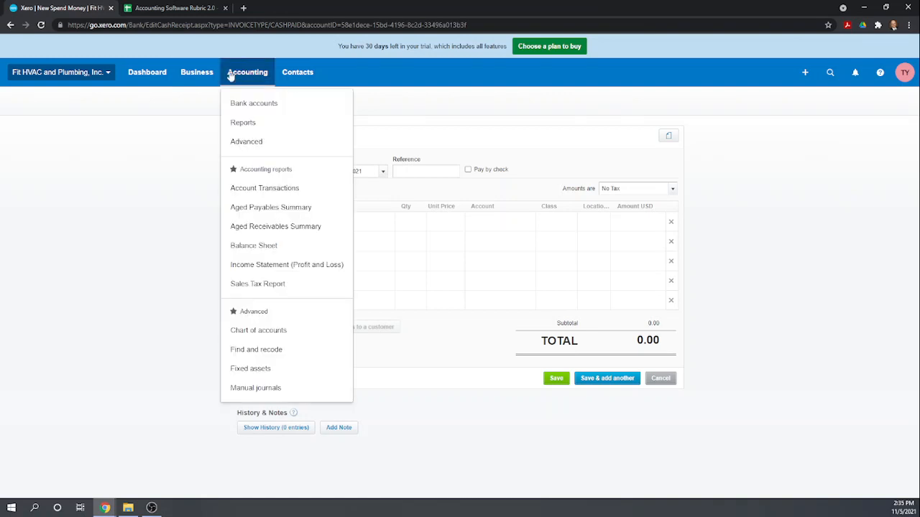
left_click(198, 75)
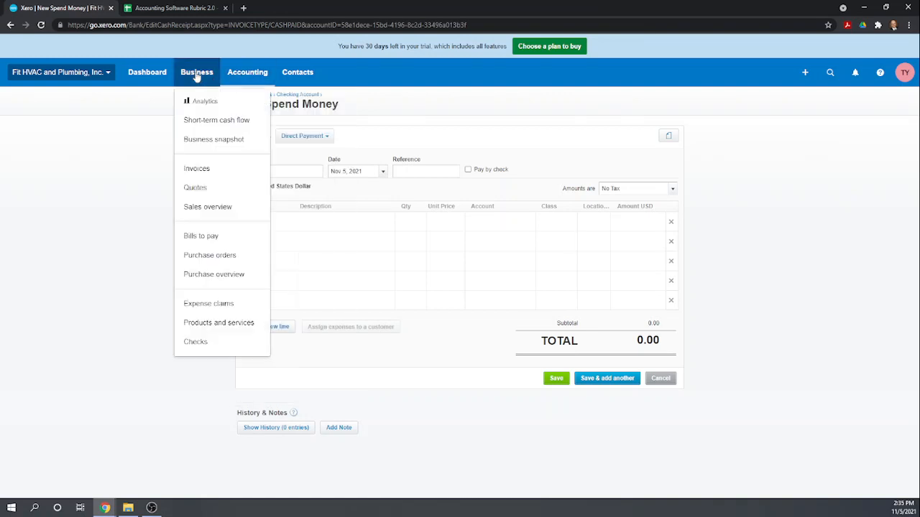
left_click(201, 237)
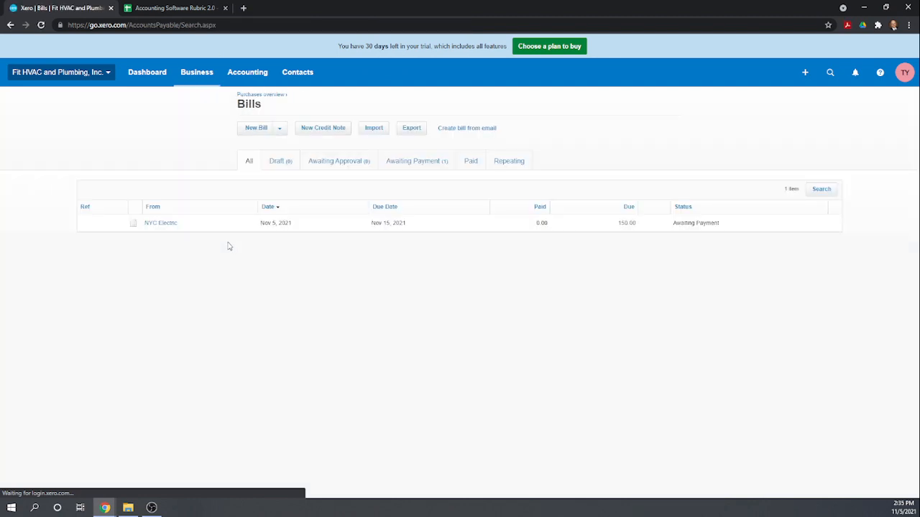
left_click(279, 131)
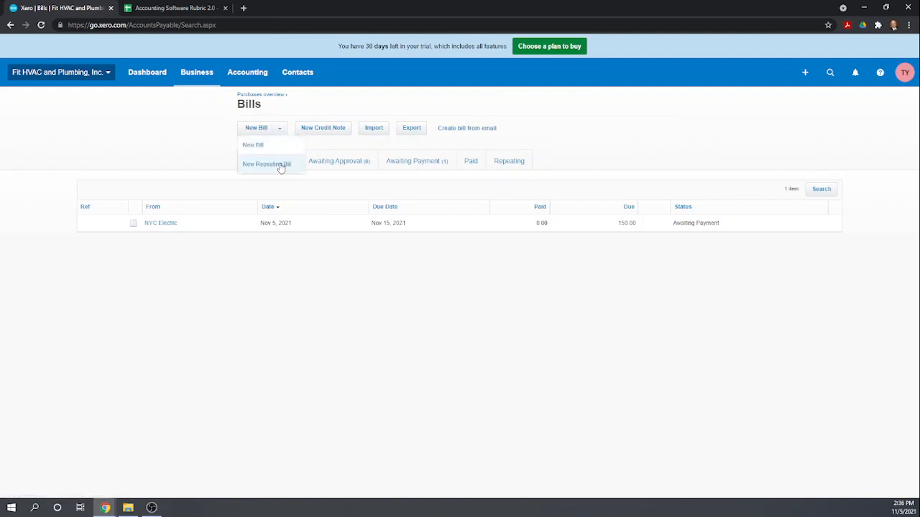
left_click(280, 167)
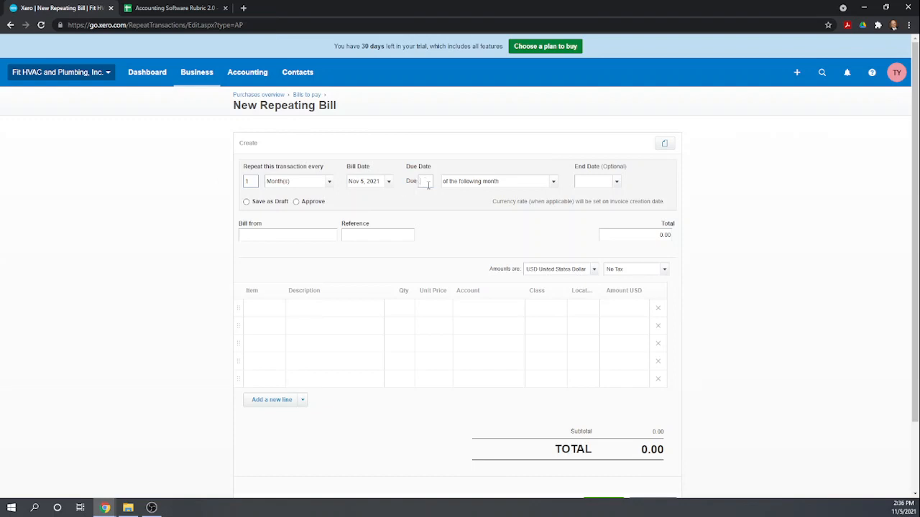
Make the bill due the 5th of the following month, auto-approved, from new contact NYC Telephone.
type("5")
left_click(297, 203)
type("NYC ")
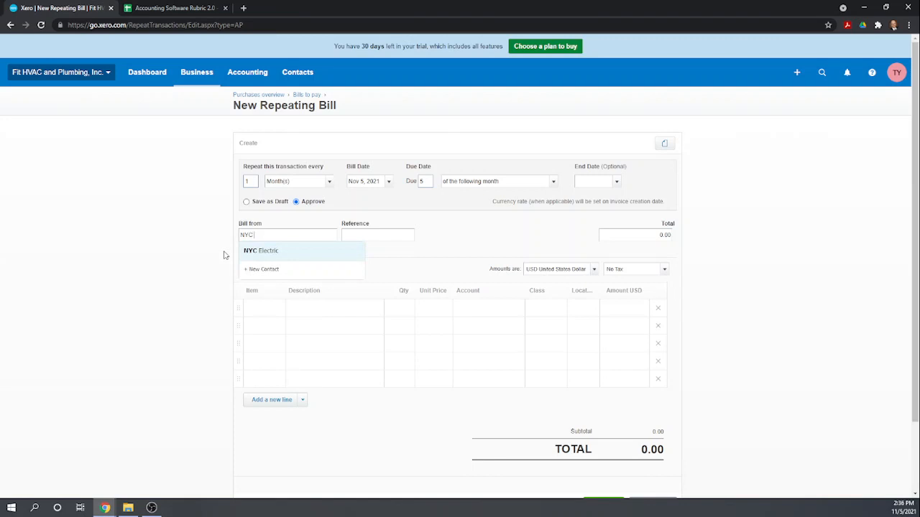
type("Telephone")
key("Tab")
key("Tab")
key("Tab")
key("Tab")
key("Tab")
key("Tab")
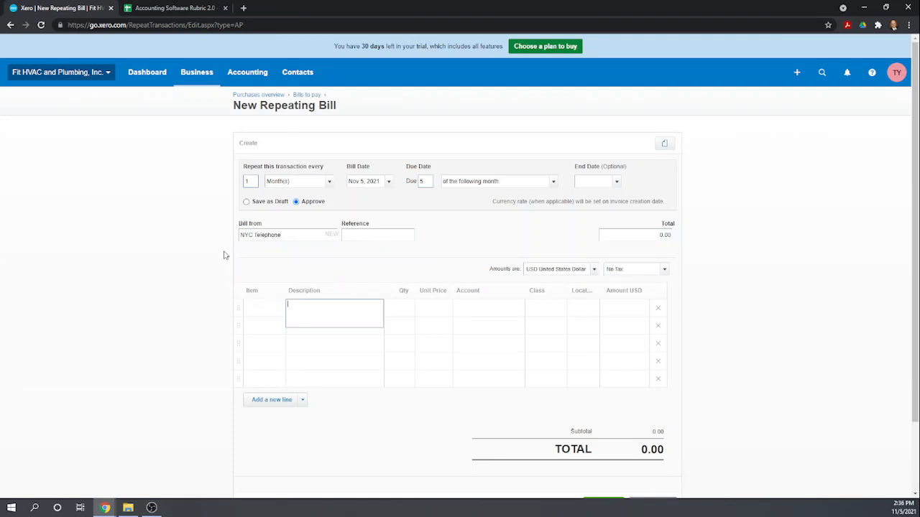
Add a Telephone line with quantity 1, price 150 and account 5050 - Utilities.
type("1")
key("Tab")
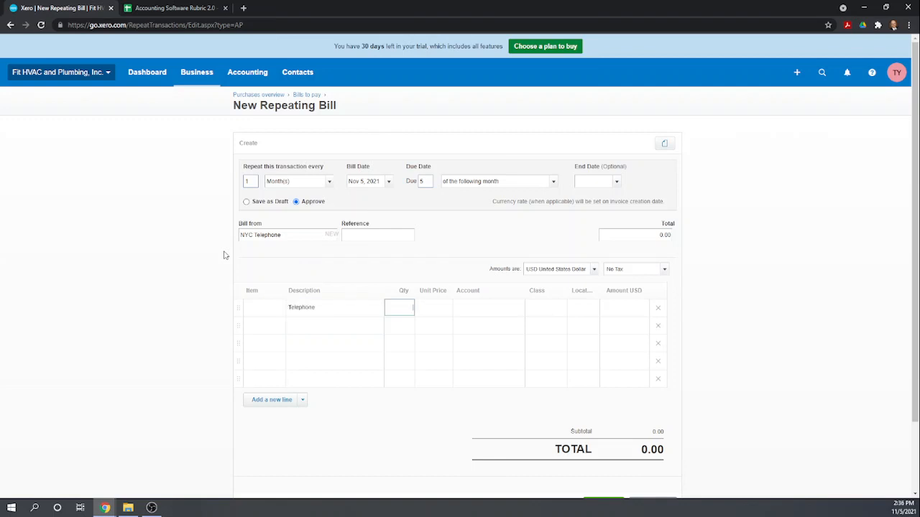
type("1")
key("Tab")
type("150")
key("Tab")
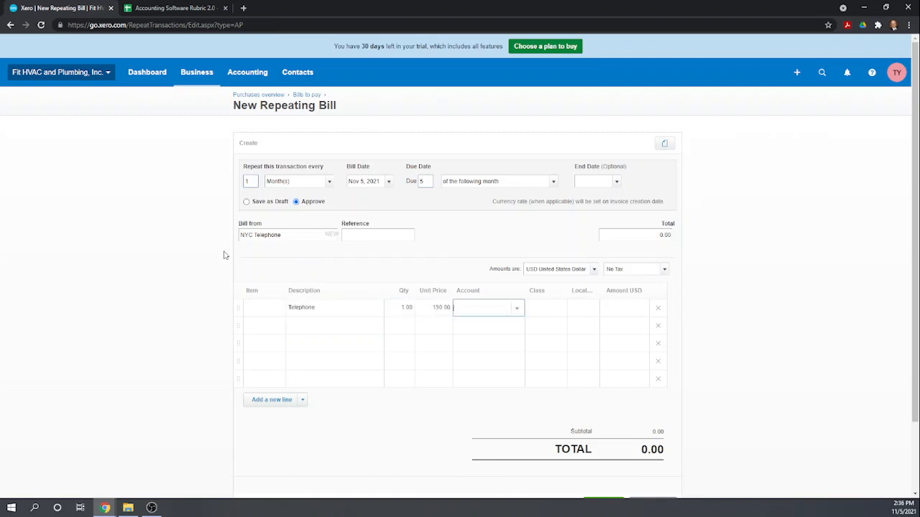
type("uti")
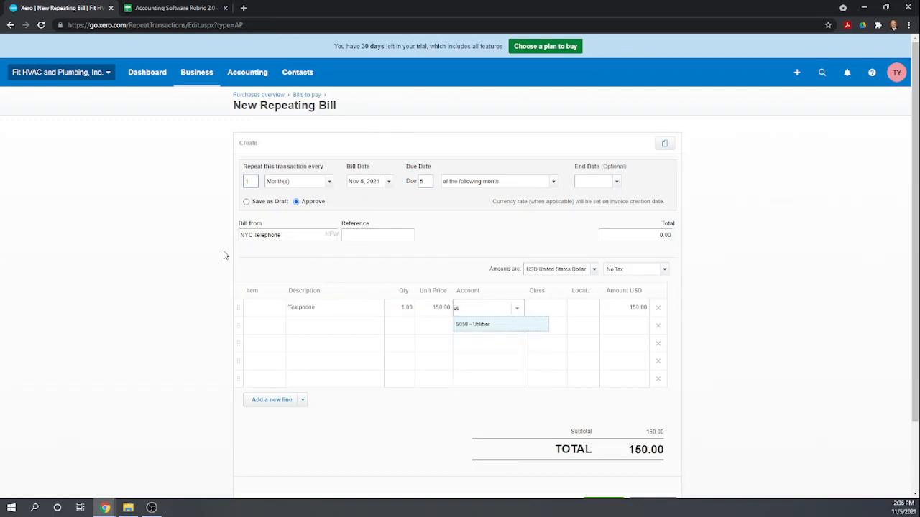
left_click(477, 327)
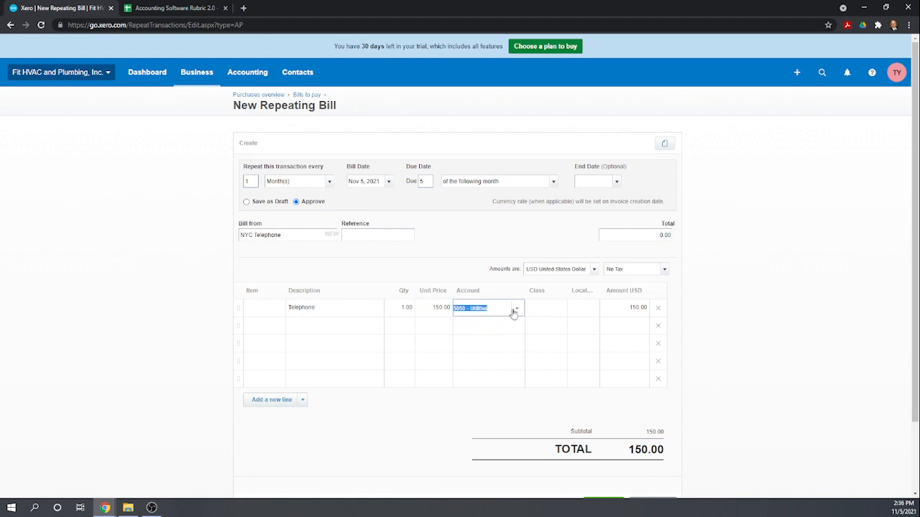
Assign the Telephone line class Admin and location New York.
left_click(532, 303)
type("adm")
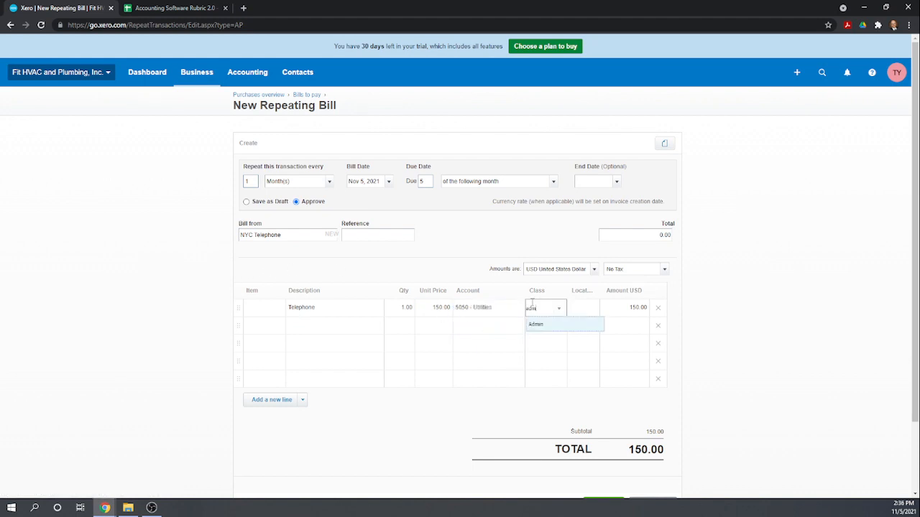
left_click(537, 327)
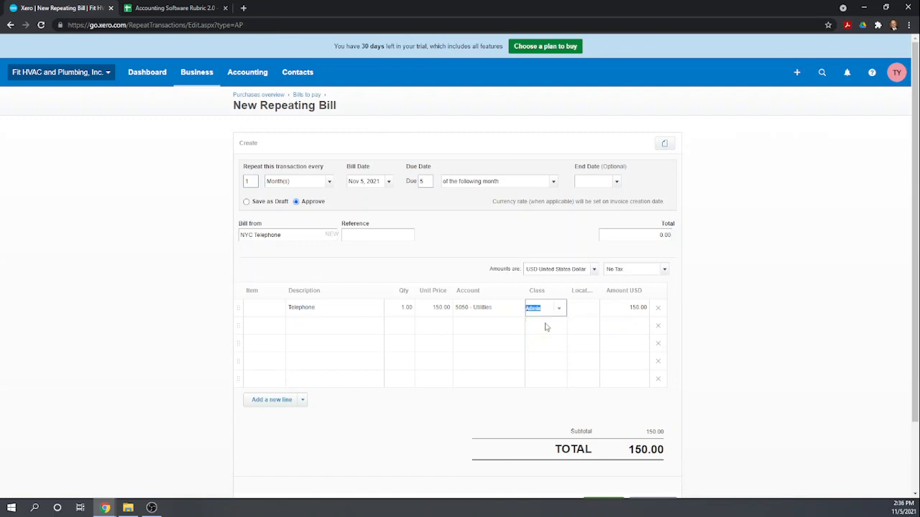
left_click(566, 315)
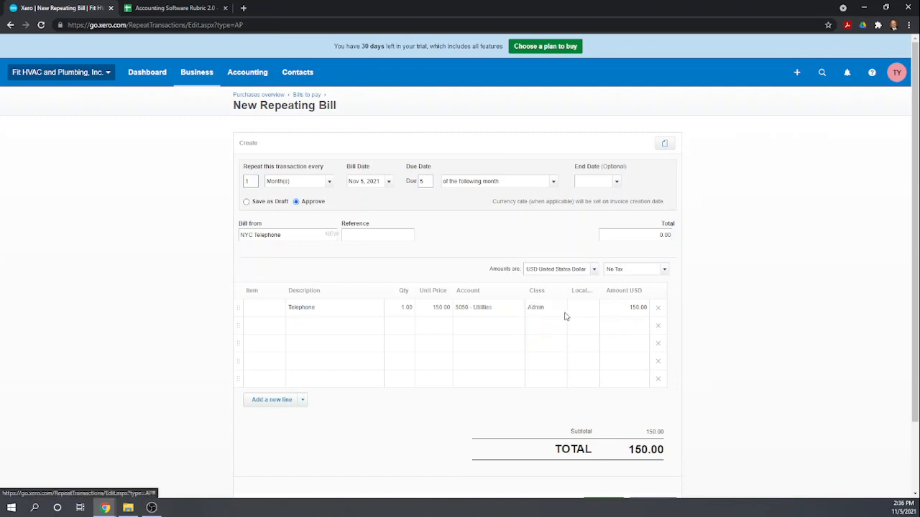
left_click(572, 309)
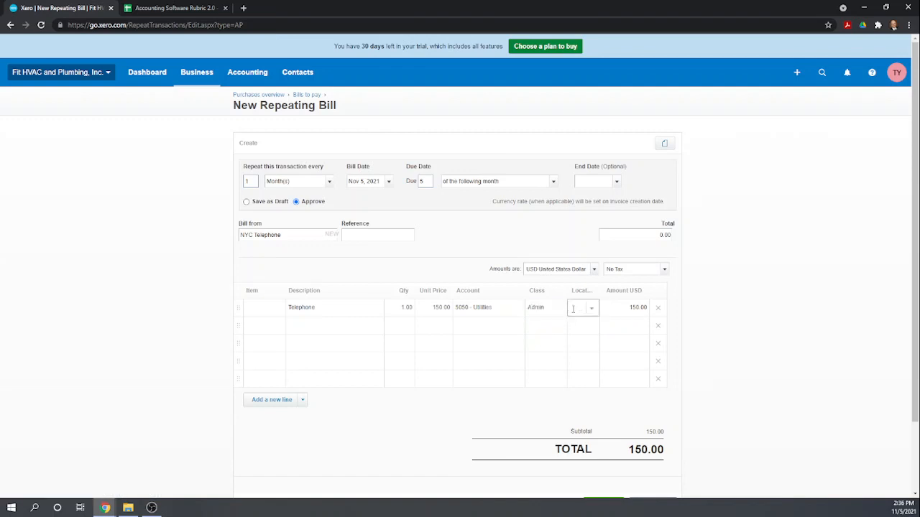
type("new")
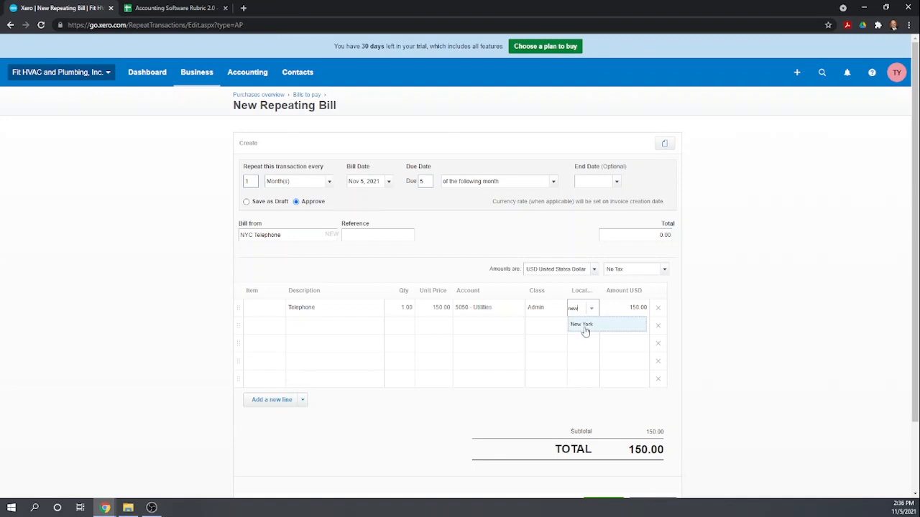
left_click(586, 329)
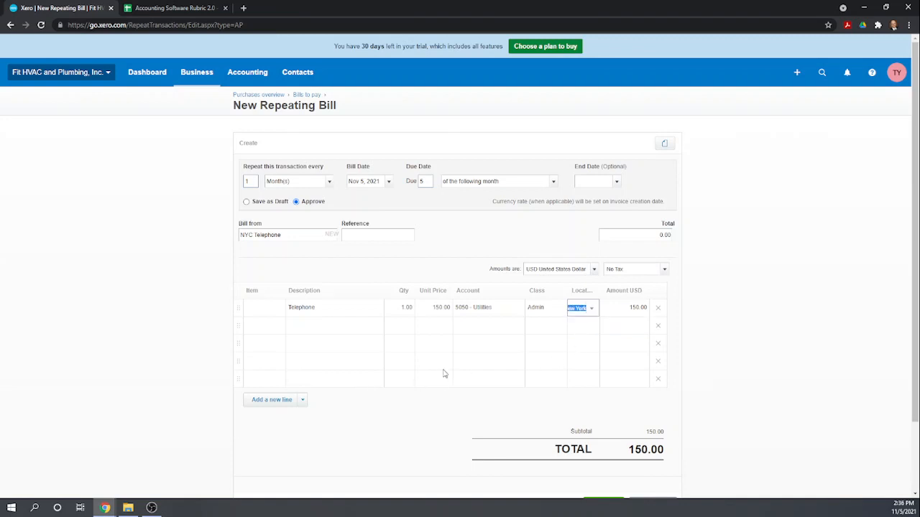
scroll(476, 336, "down", 1)
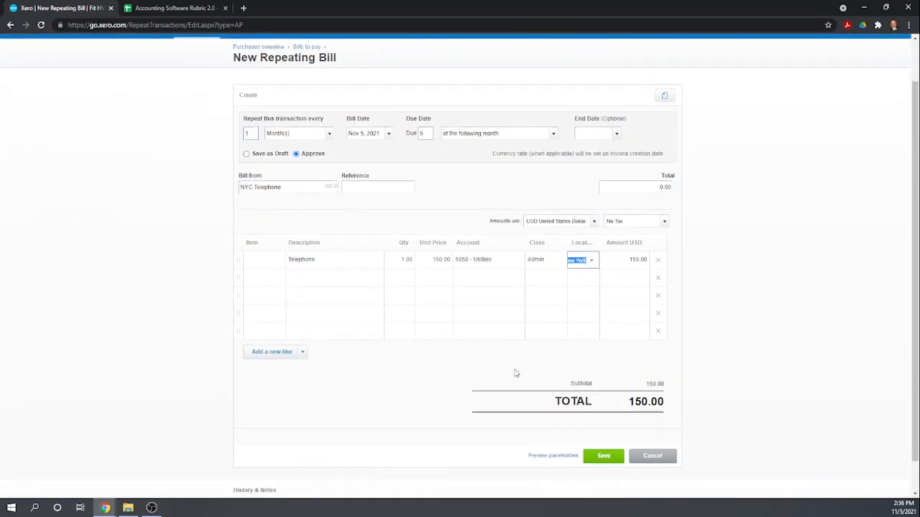
Save the NYC Telephone repeating bill and list the bills awaiting payment.
left_click(598, 456)
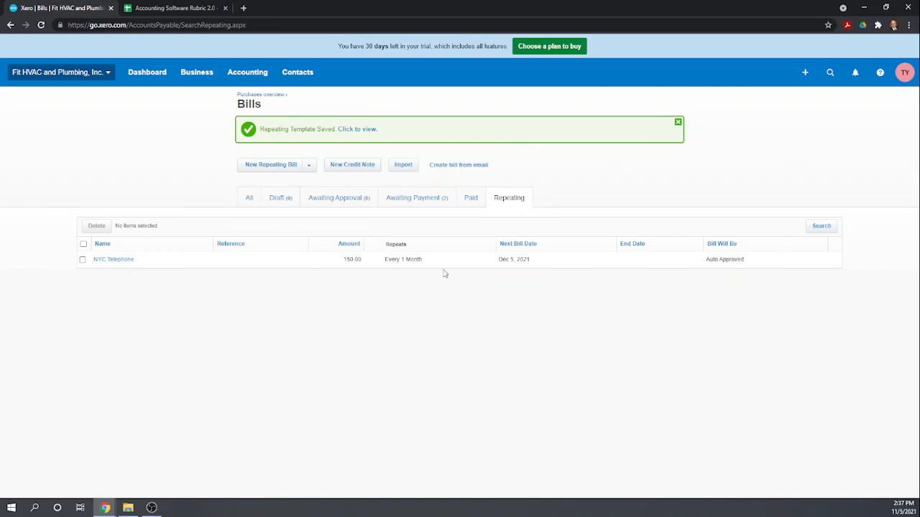
left_click(416, 196)
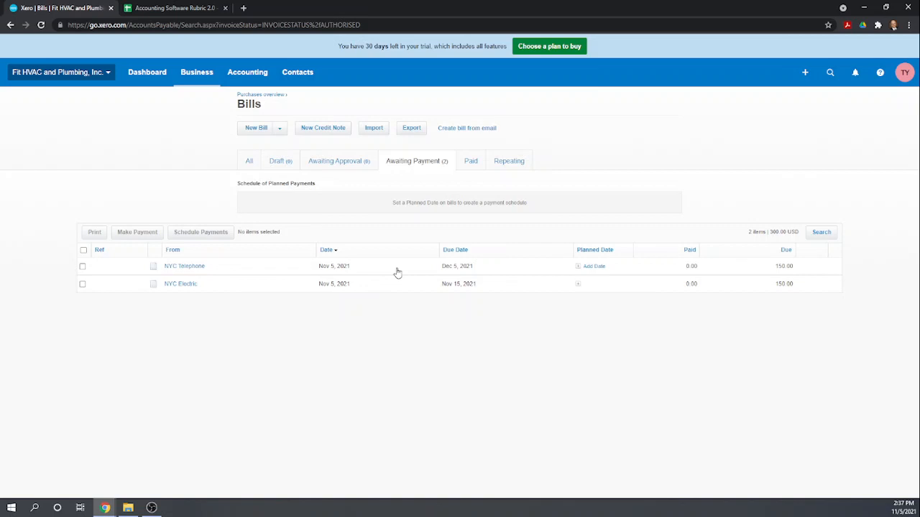
Record a 150.00 payment on the NYC Telephone bill, Nov 5, 2021, from 1000 - Checking Account.
left_click(198, 269)
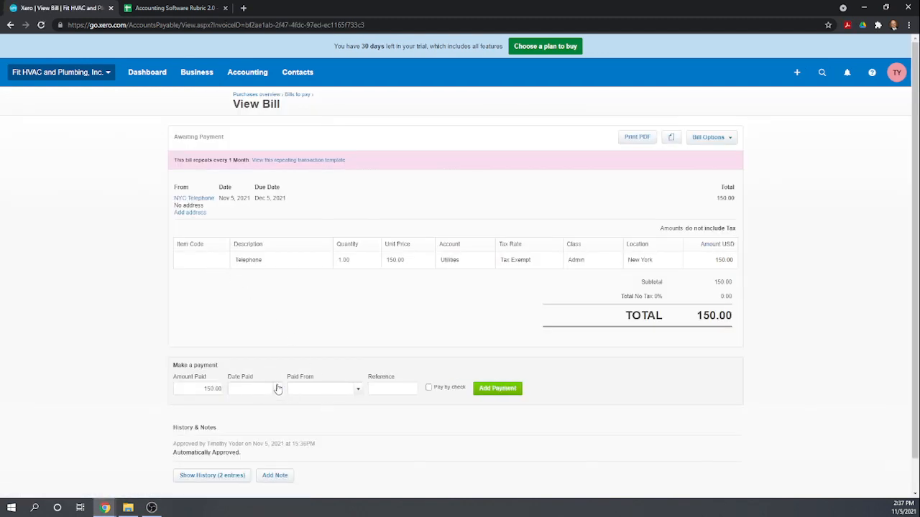
left_click(277, 388)
left_click(352, 259)
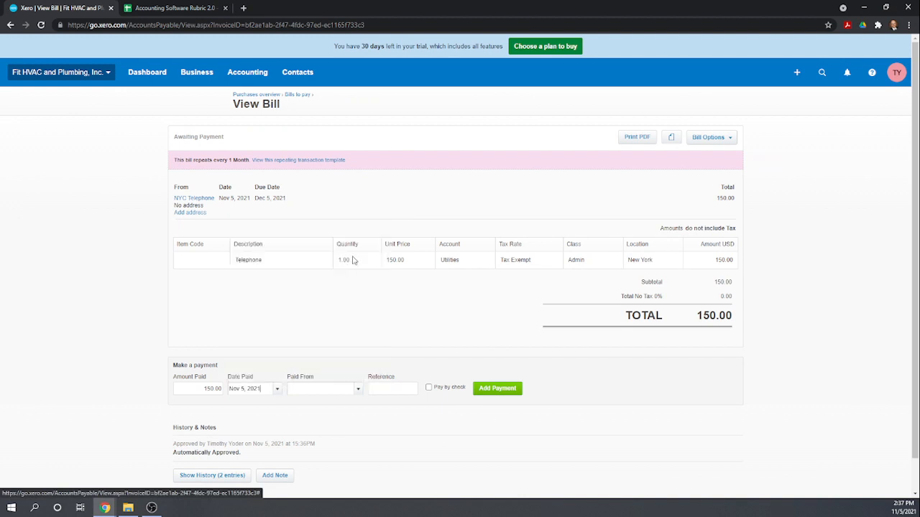
left_click(359, 388)
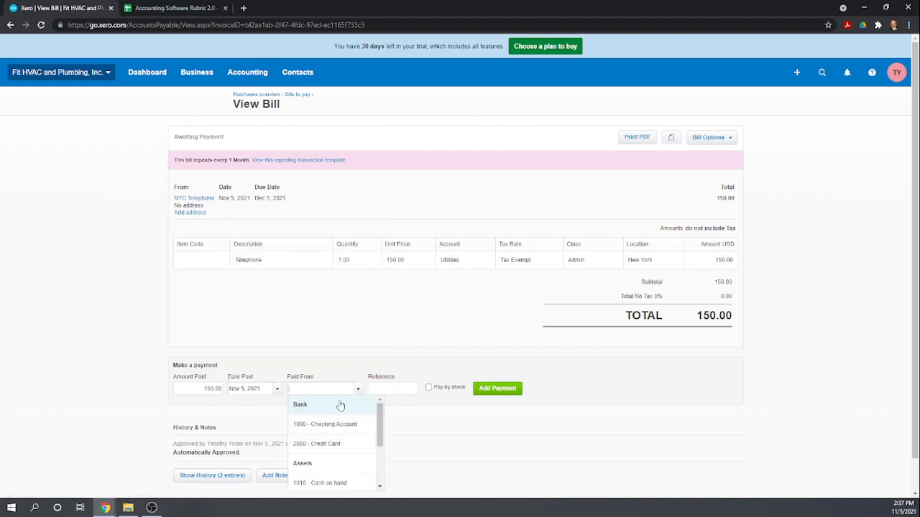
left_click(326, 425)
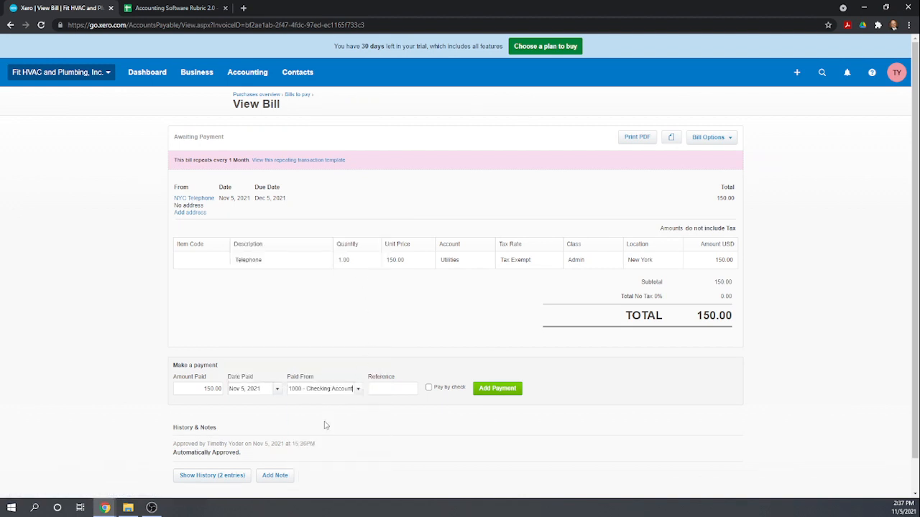
left_click(487, 389)
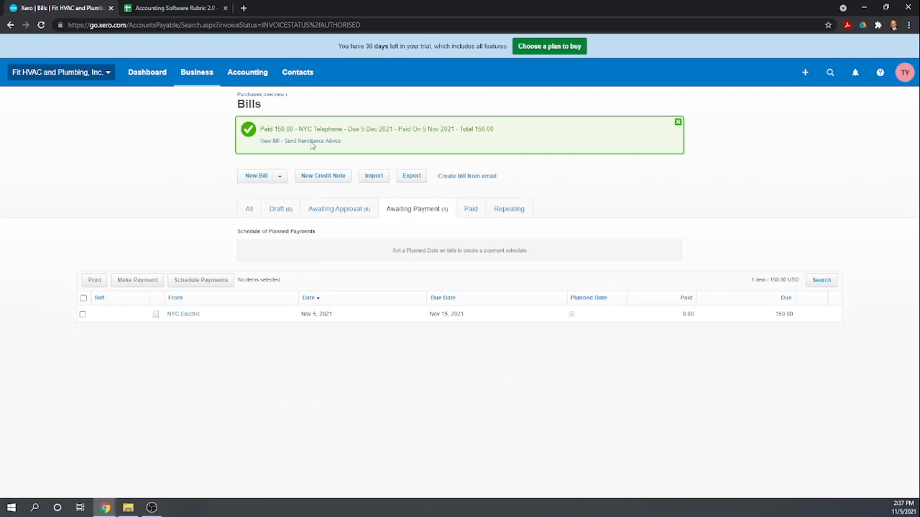
In the Accounting Software Rubric 2.0 sheet, score 1 in cells H22 through H25.
left_click(183, 8)
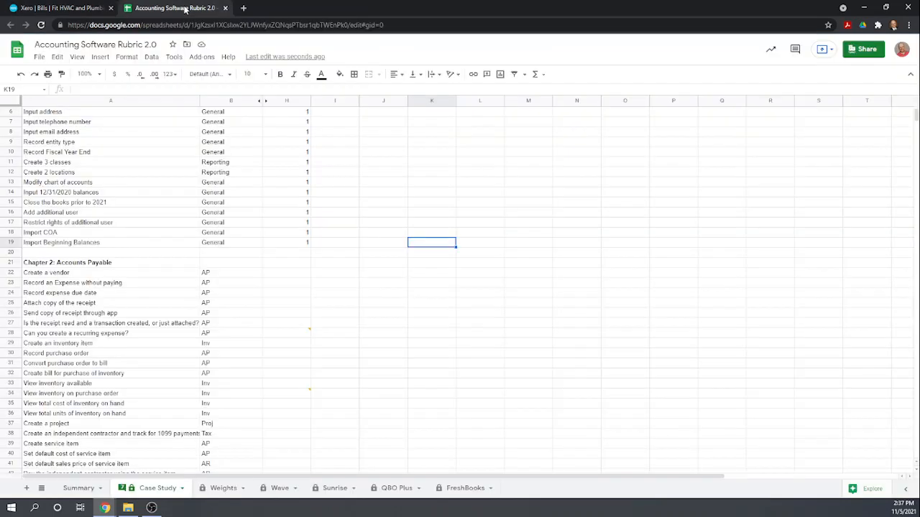
left_click(294, 276)
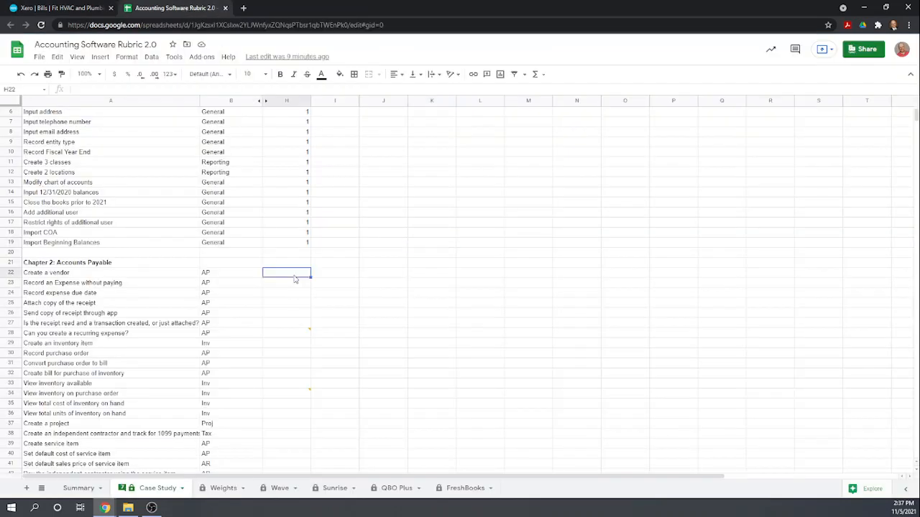
type("1")
key("Return")
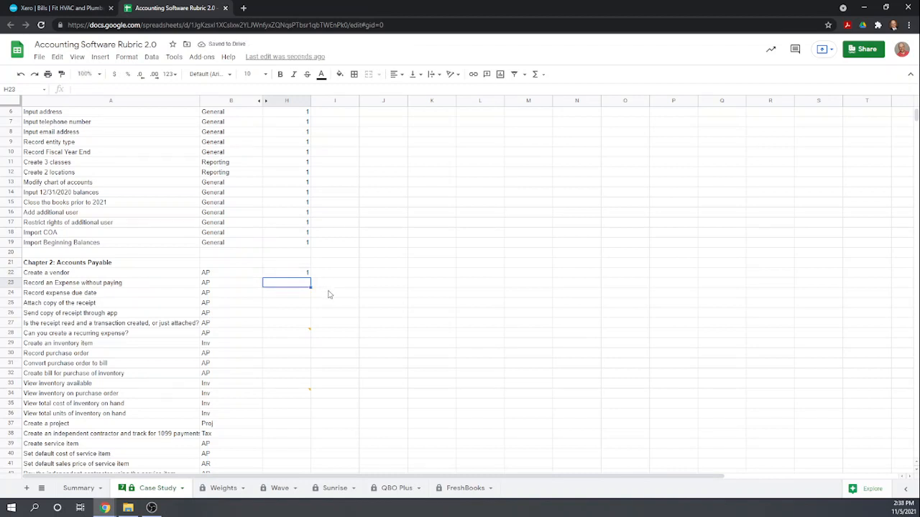
type("1")
key("Return")
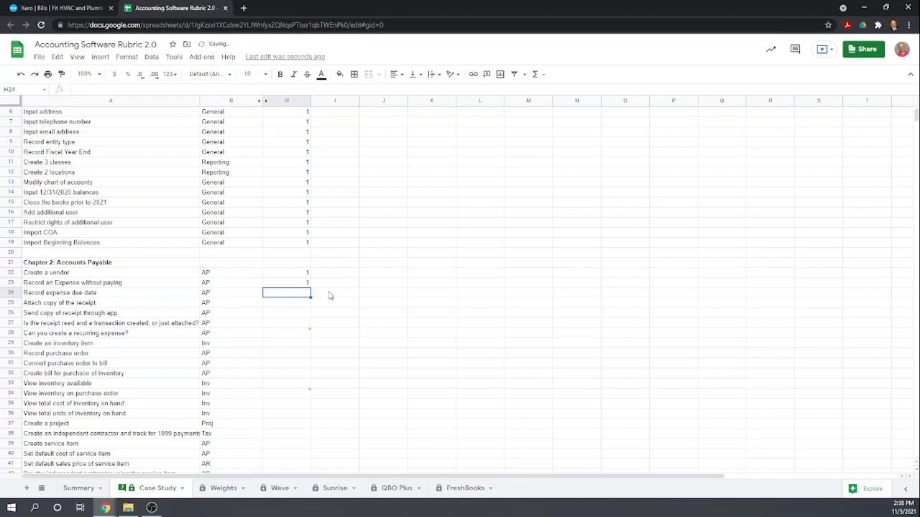
type("1")
key("Return")
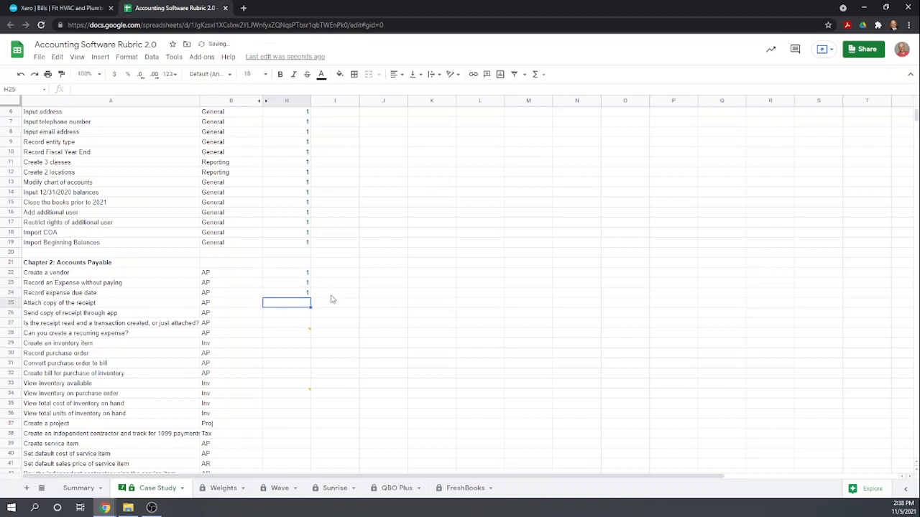
type("1")
key("Return")
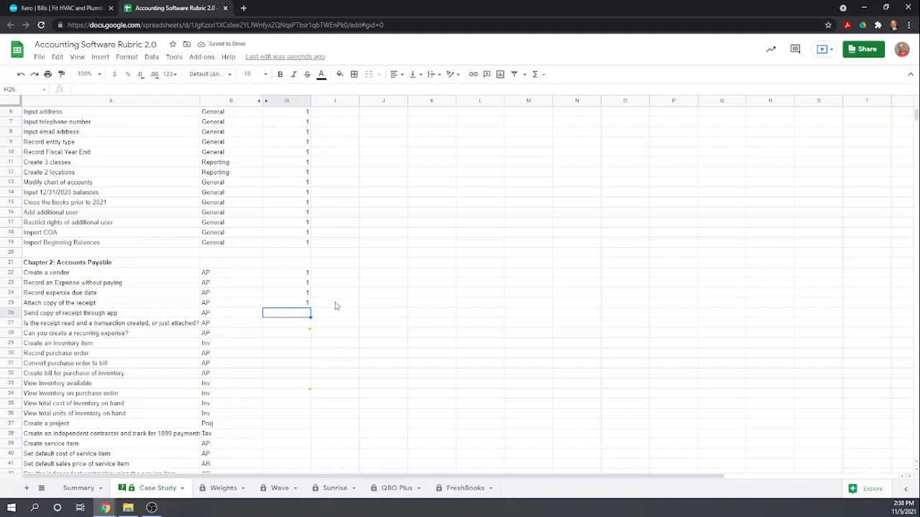
Score 1 in H26 and H27, 0.5 in H28 for recurring expenses, then return to Xero.
type("1")
key("Return")
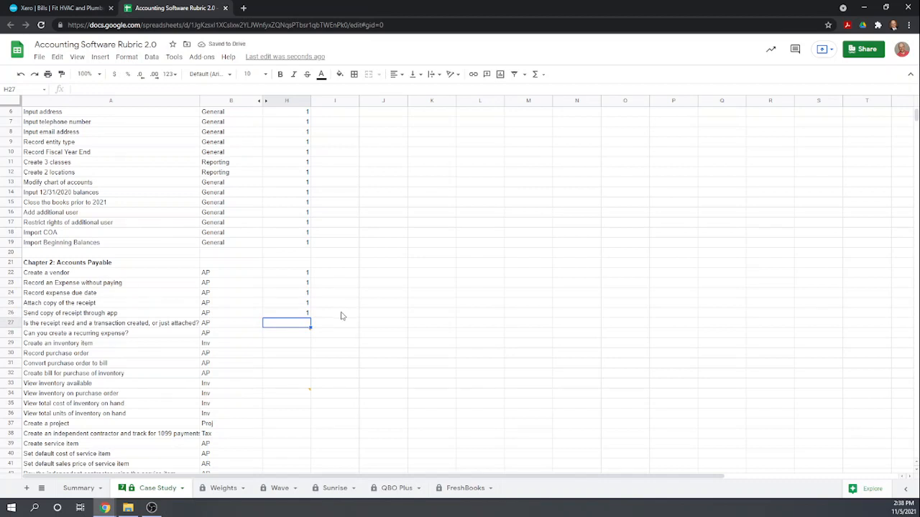
type("1")
key("Return")
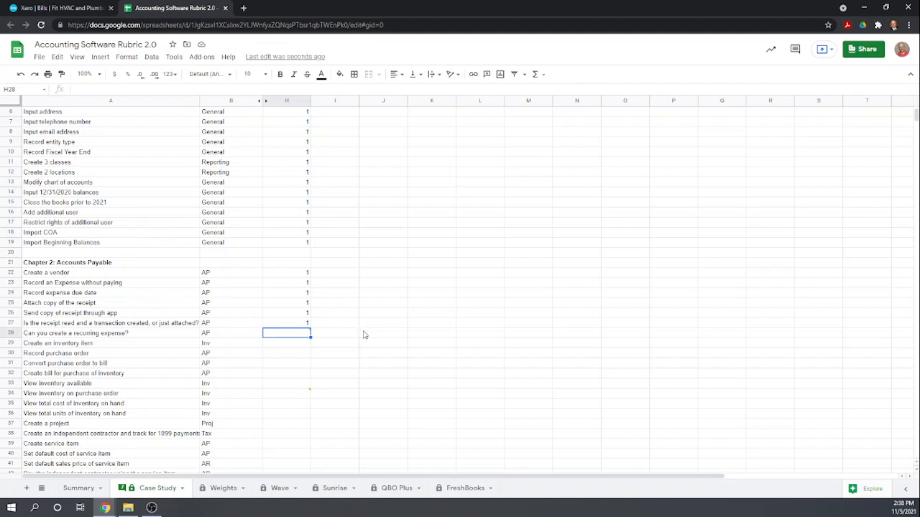
type("1")
key("Return")
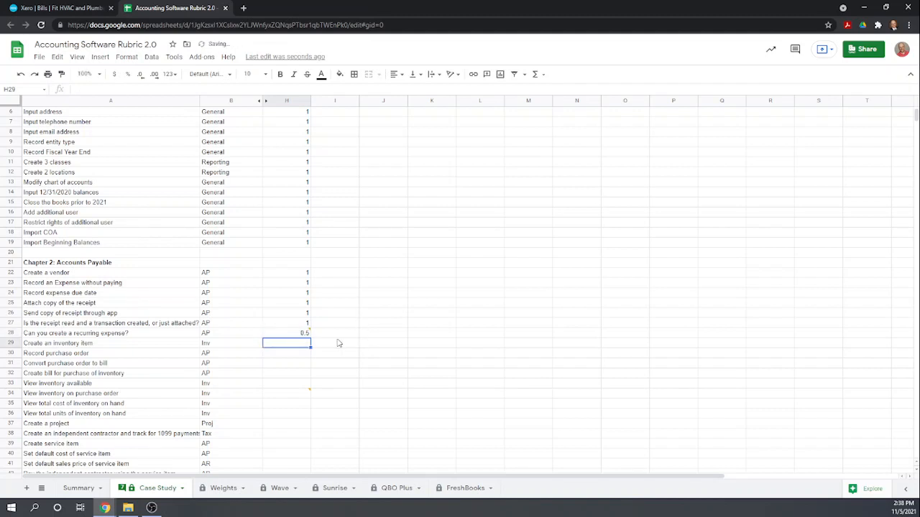
mouse_move(304, 335)
left_click(63, 8)
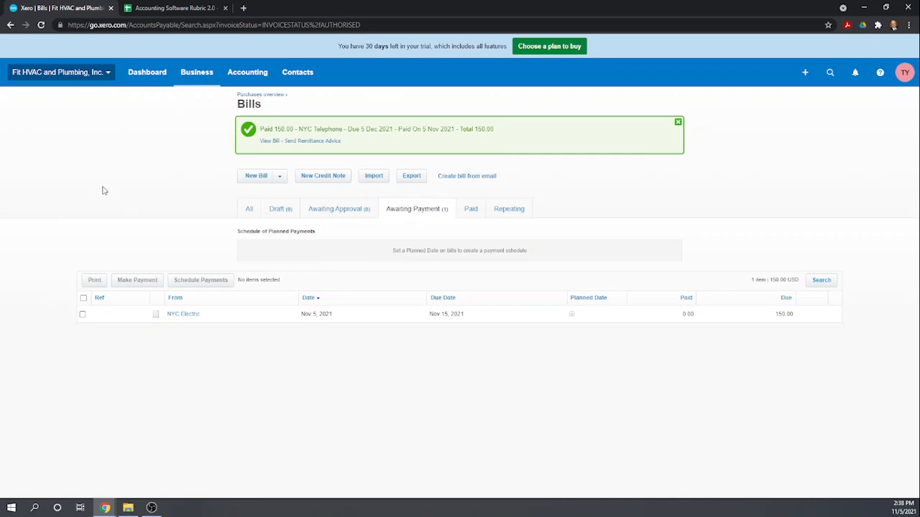
Go to Business > Products and services, hide the intro banner, and start a new item.
left_click(192, 78)
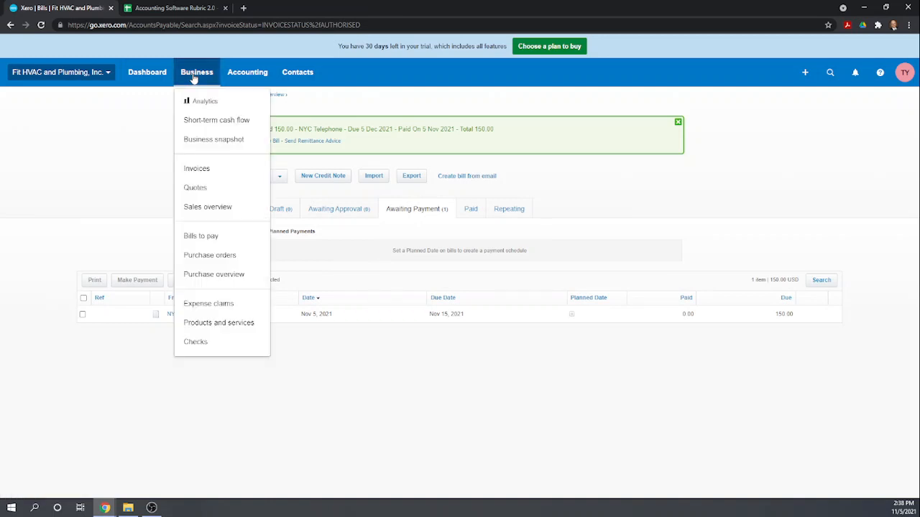
left_click(238, 323)
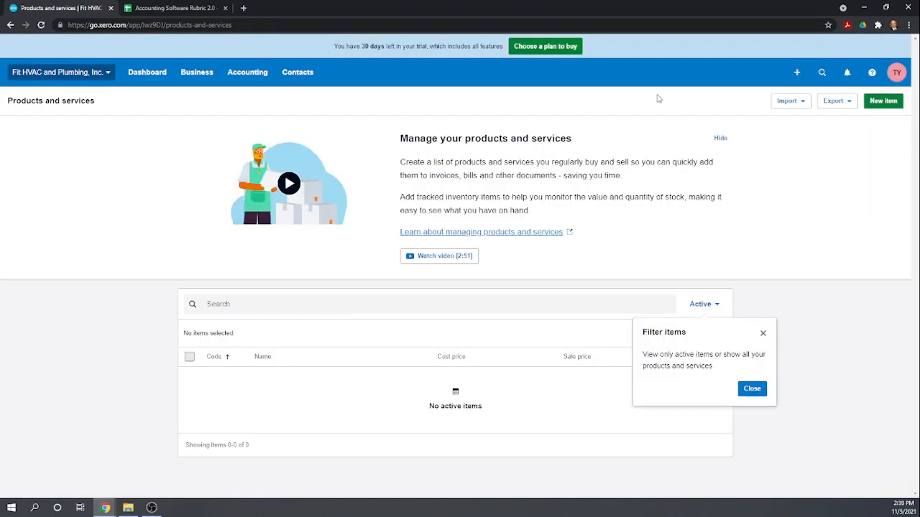
left_click(722, 138)
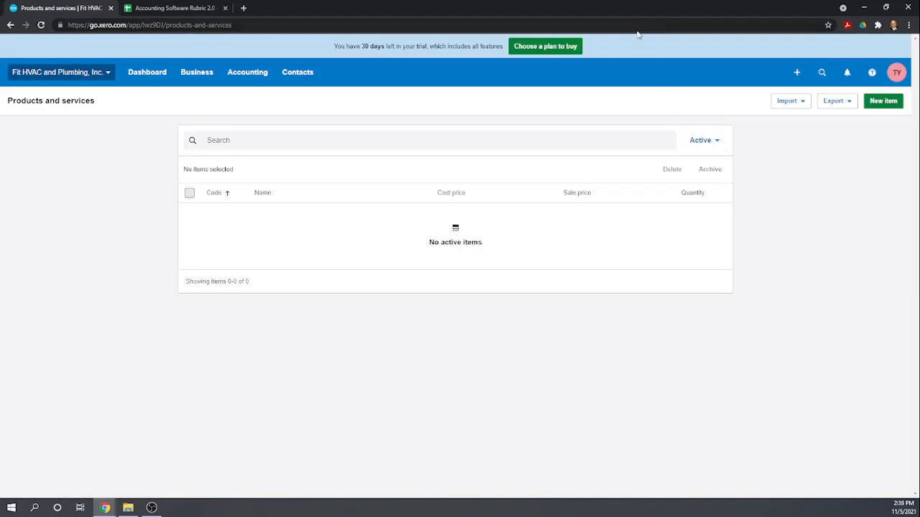
left_click(893, 102)
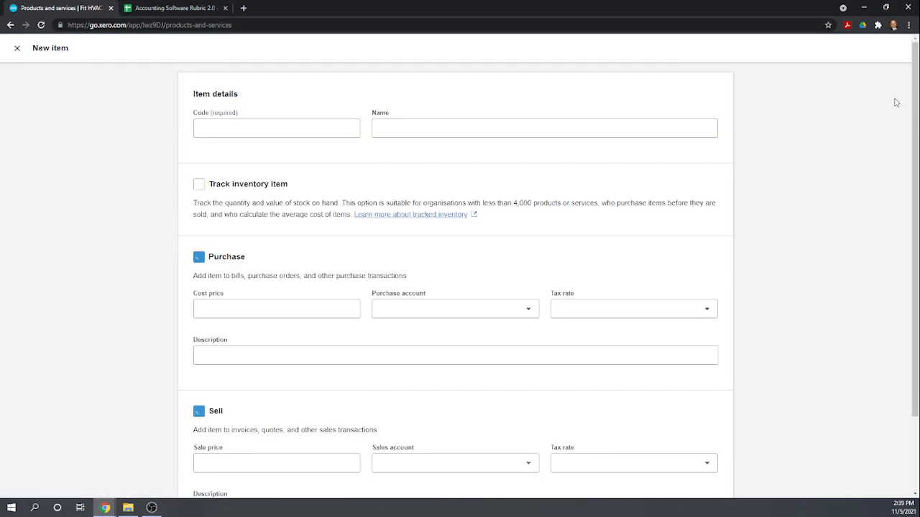
Enter item code PW and name Plumbing Widgets, and enable Track inventory item.
left_click(291, 133)
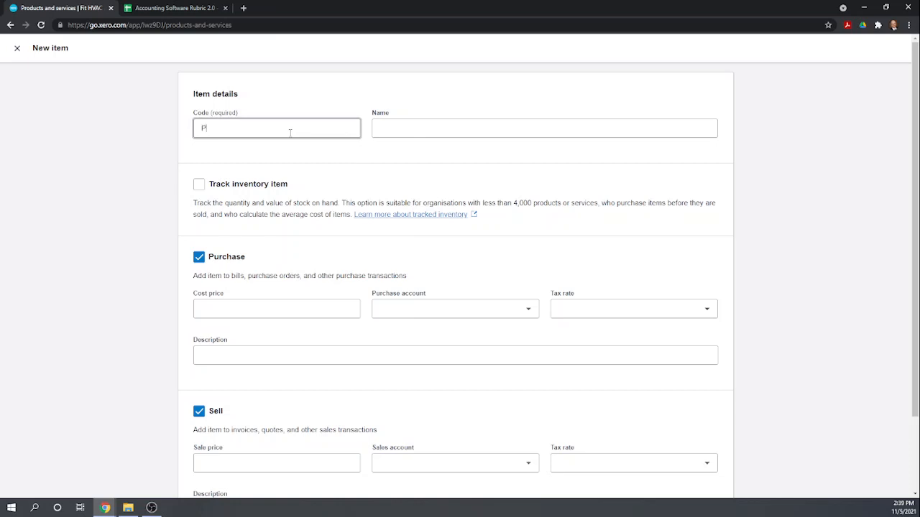
key("Tab")
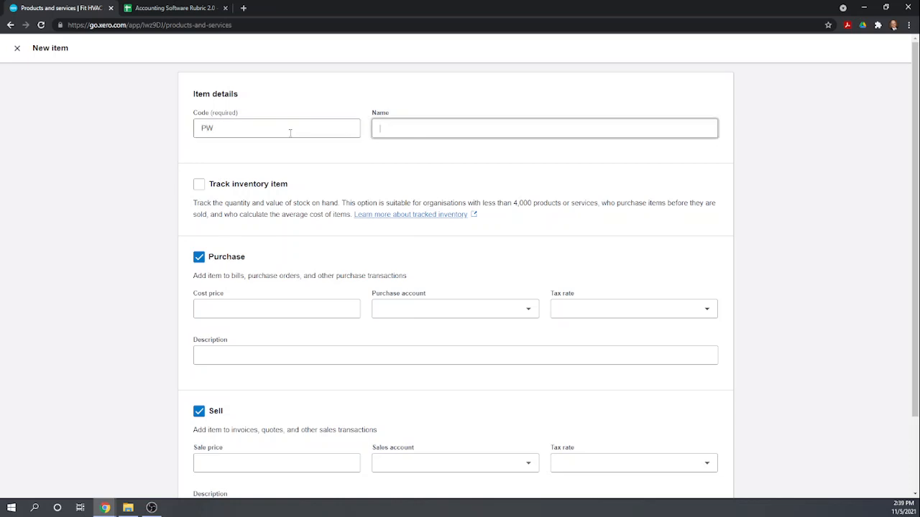
type("Plumboing")
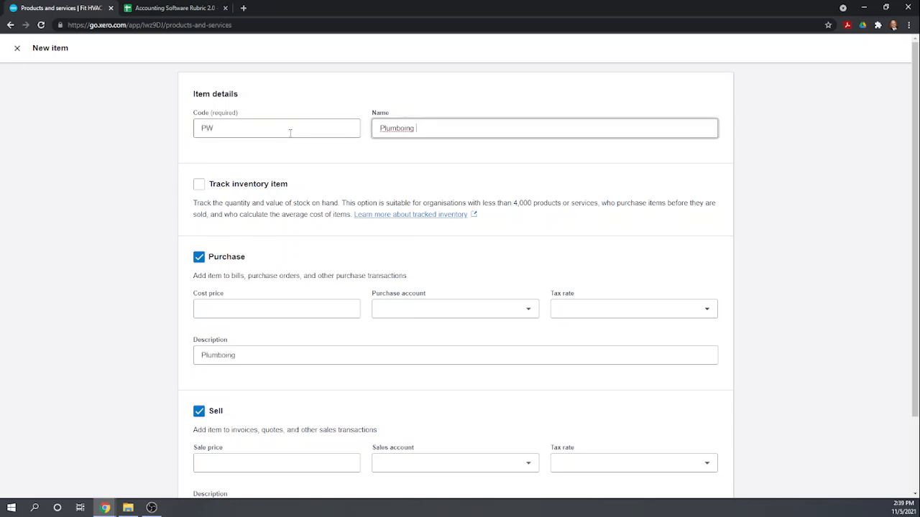
key("BackSpace")
key("BackSpace")
key("BackSpace")
type("Widgets")
left_click(199, 184)
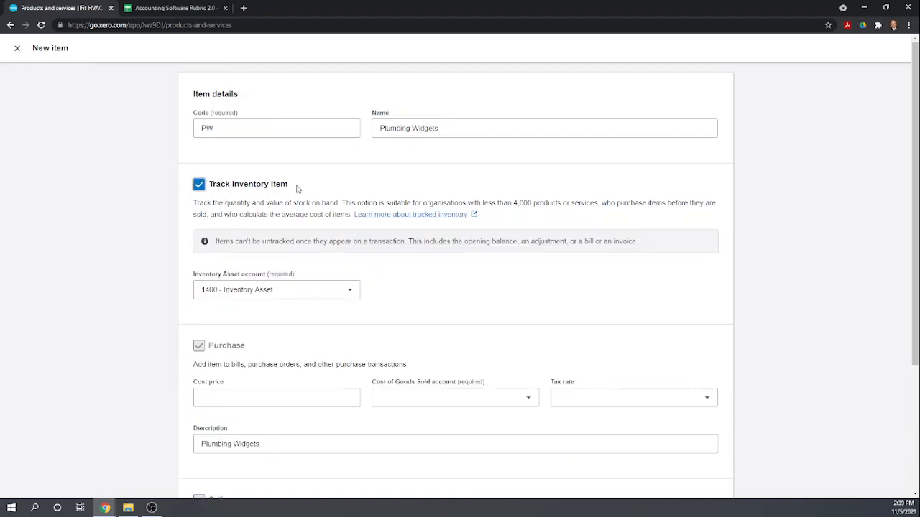
Set the cost price to 10 with purchase account 5000 - Cost of Goods Sold.
scroll(376, 271, "down", 1)
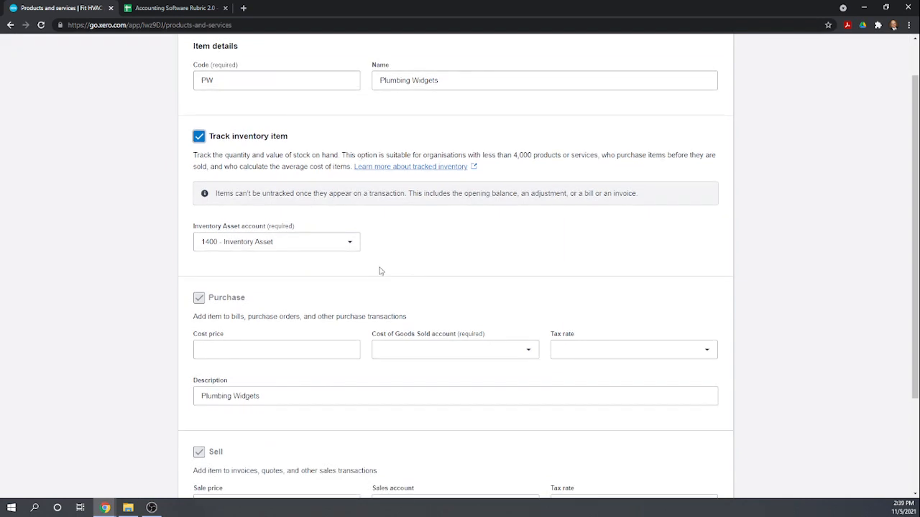
scroll(381, 271, "down", 1)
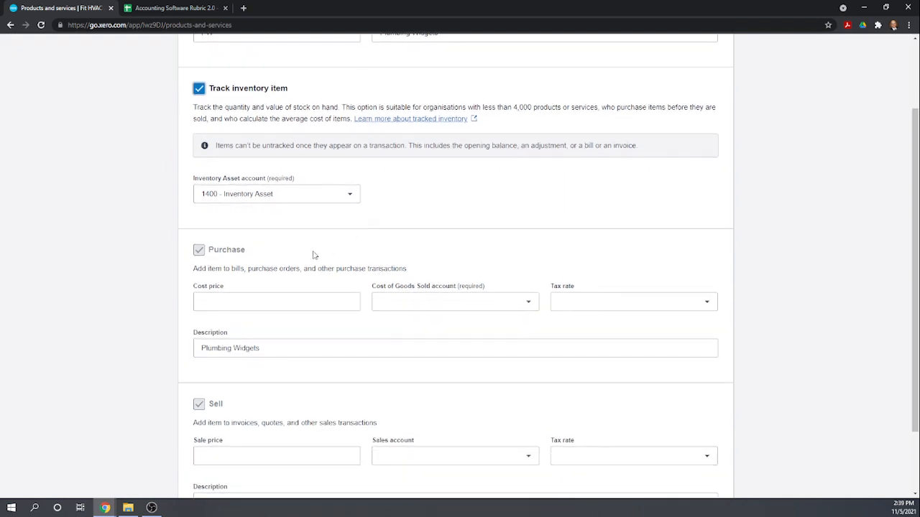
left_click(231, 303)
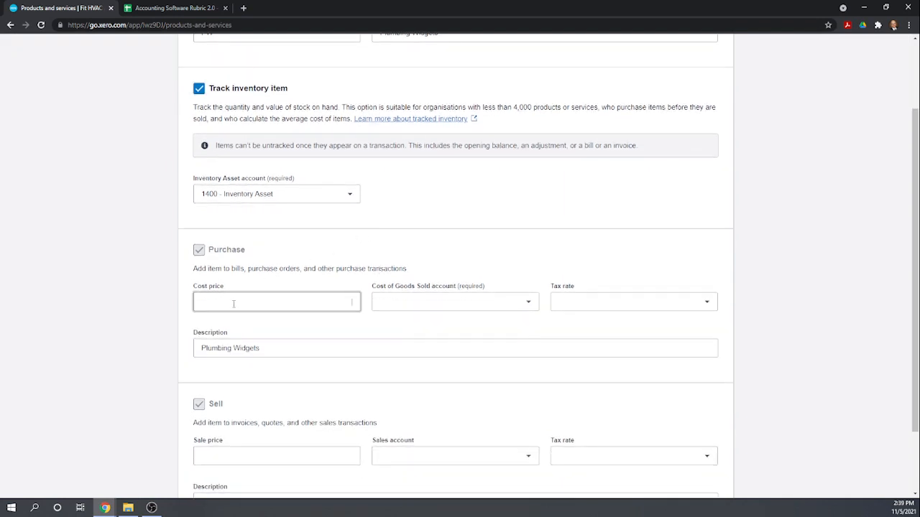
left_click(383, 305)
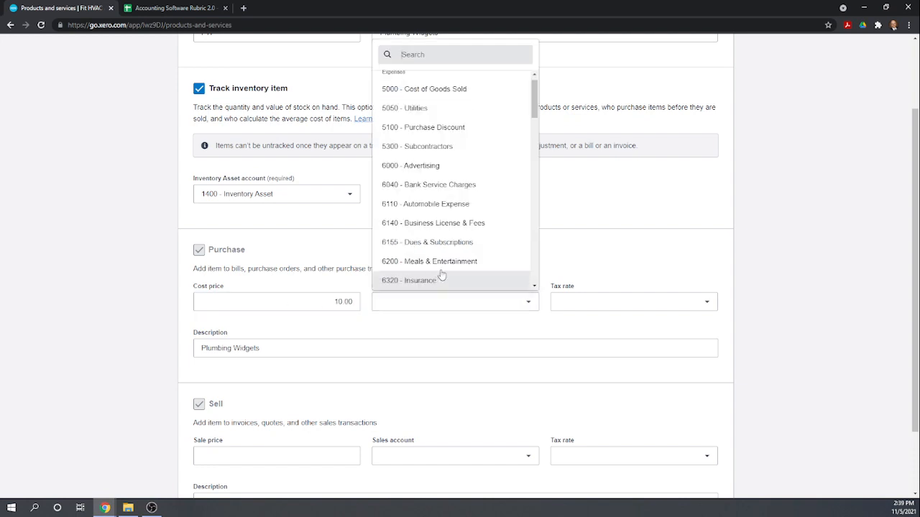
left_click(444, 92)
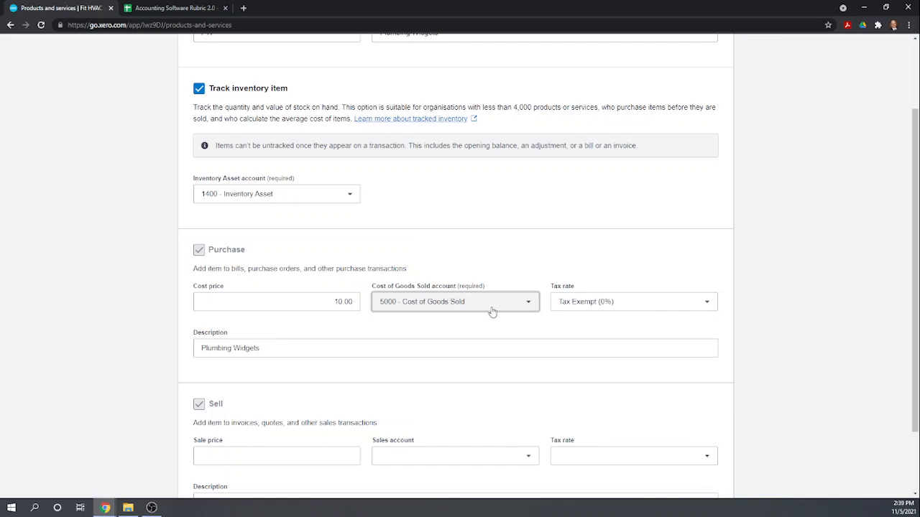
Set the sale price to 25 with account 4000 - Sales and save Plumbing Widgets.
scroll(590, 273, "down", 1)
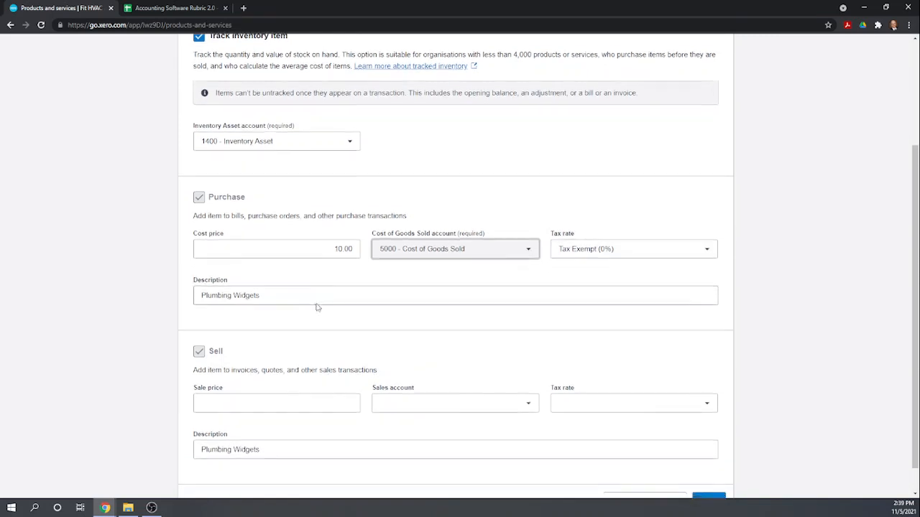
scroll(316, 308, "down", 1)
left_click(282, 368)
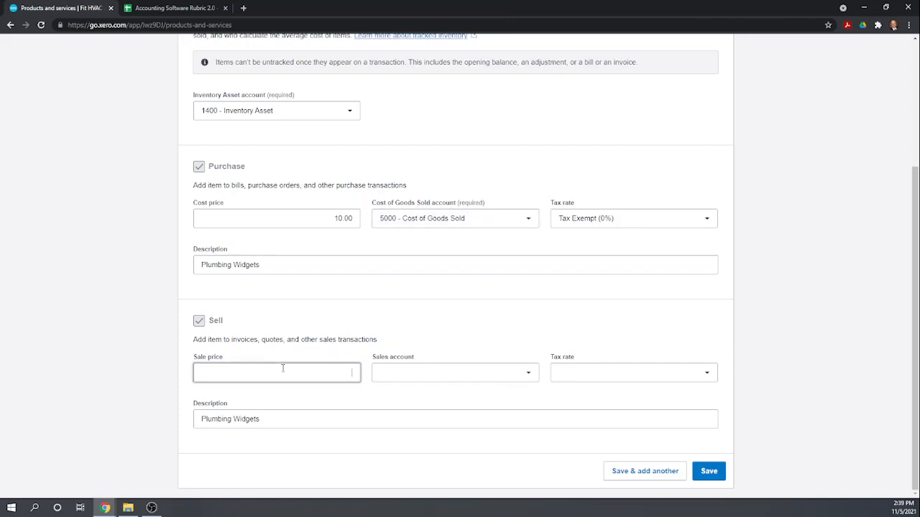
type("25")
left_click(419, 373)
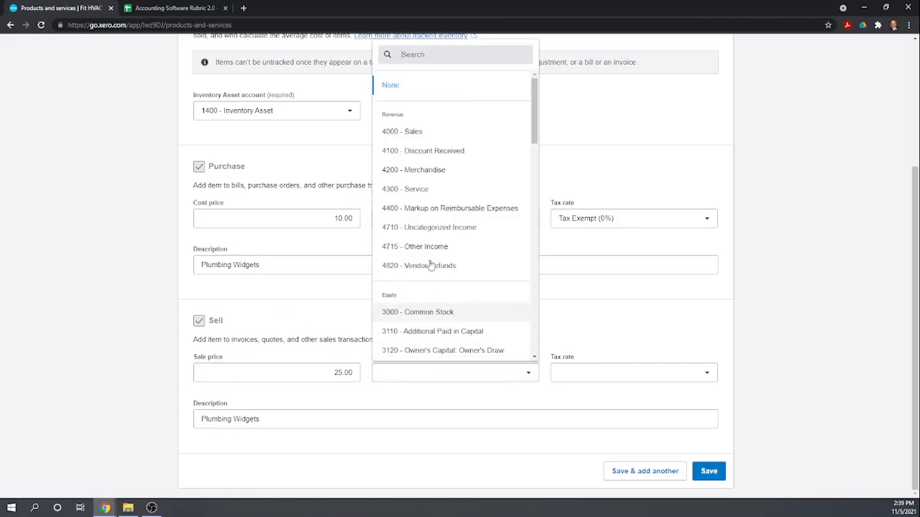
left_click(412, 131)
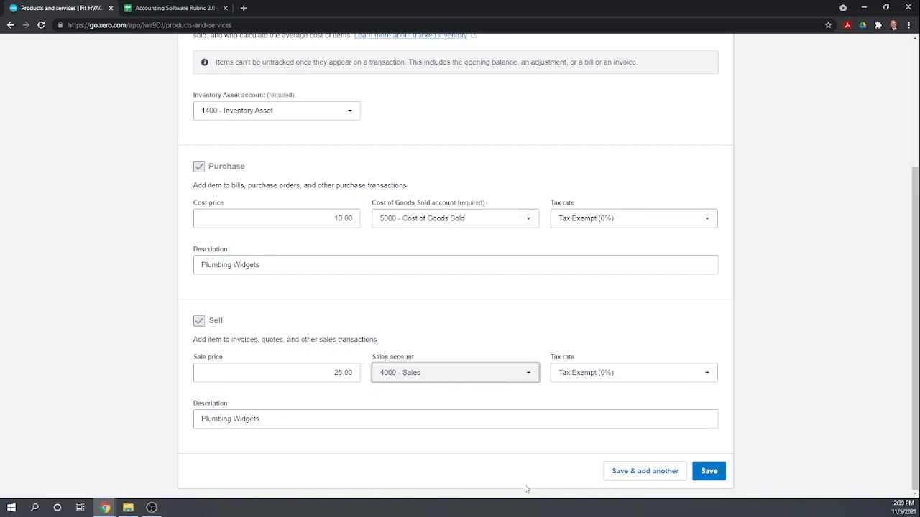
left_click(710, 474)
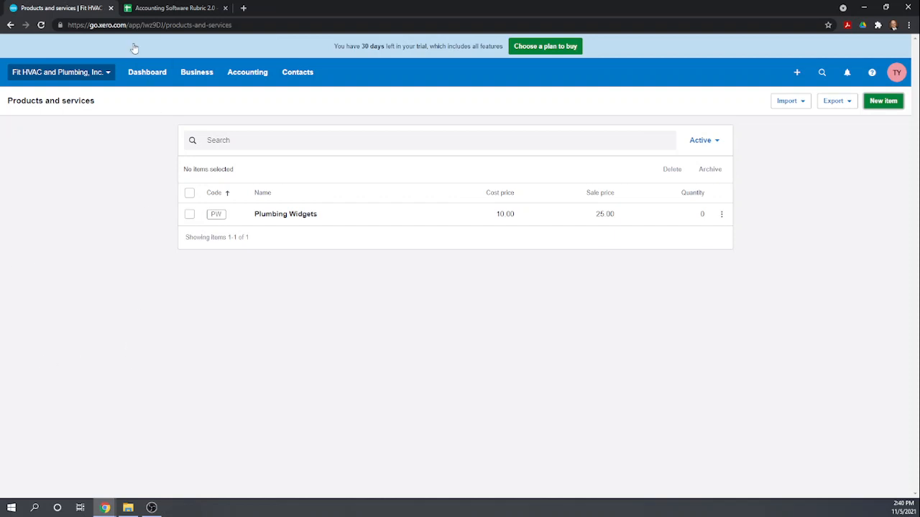
Go to Business > Purchase orders and start new purchase order PO-0001.
left_click(191, 79)
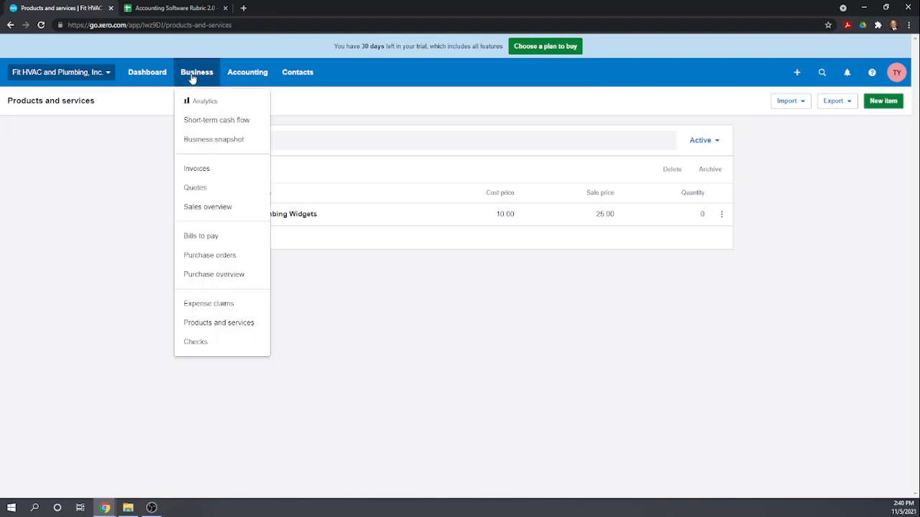
left_click(225, 263)
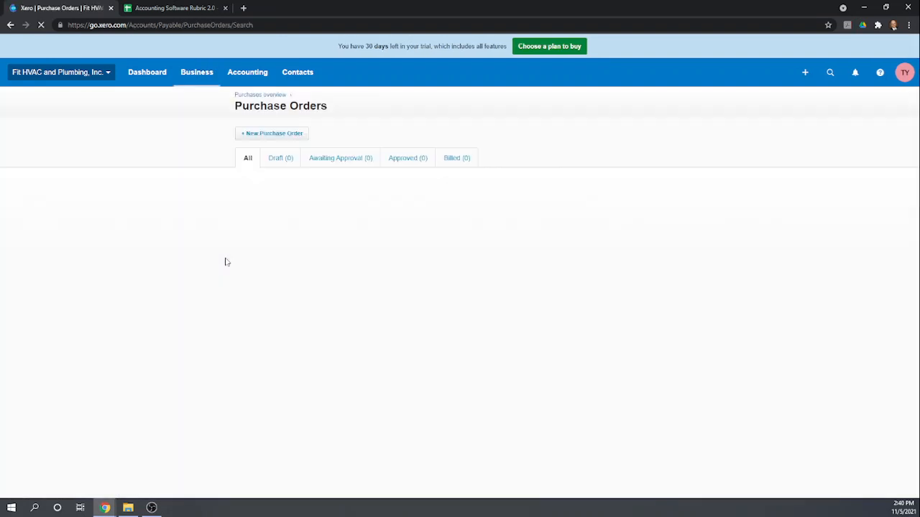
left_click(250, 136)
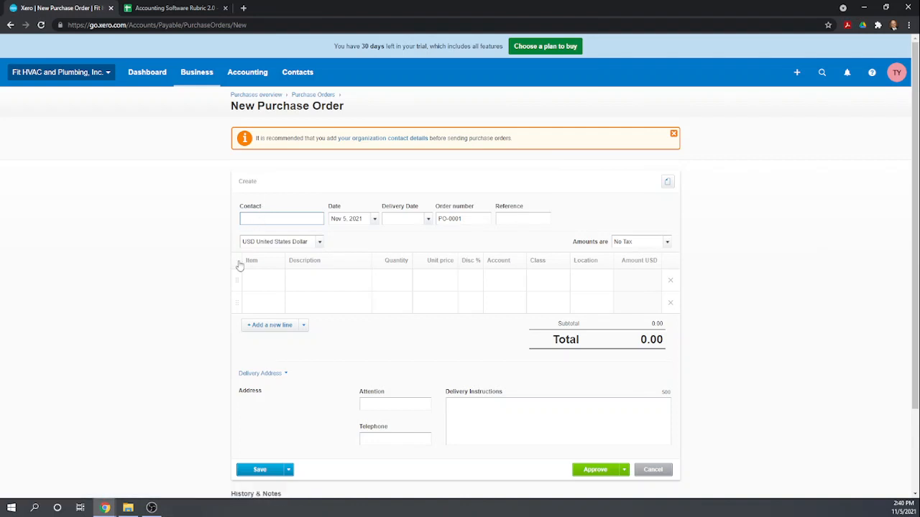
Add new supplier The Widgets Guy and a Plumbing Widgets line with quantity 150.
type("dgets Guy")
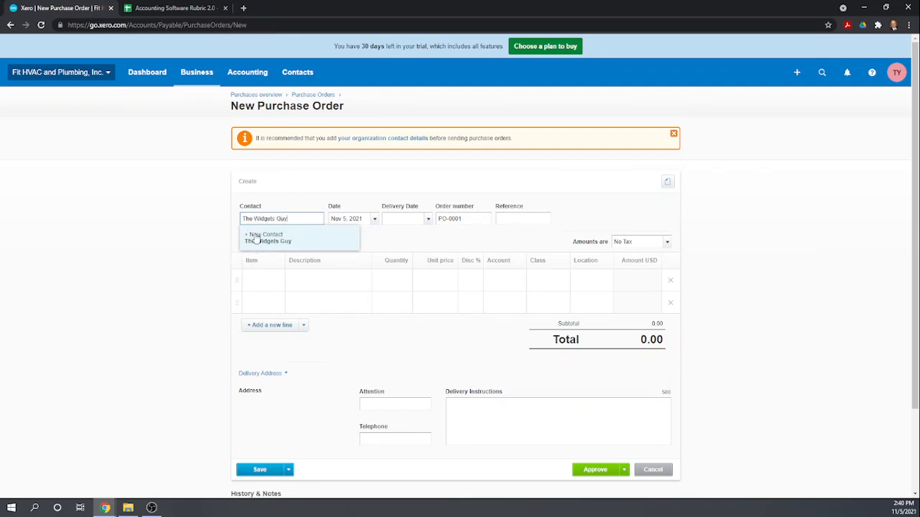
left_click(259, 238)
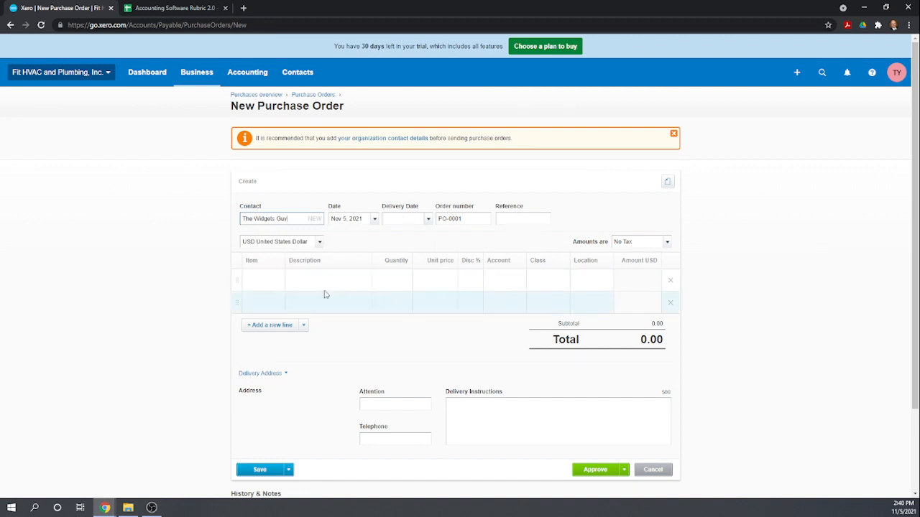
left_click(262, 280)
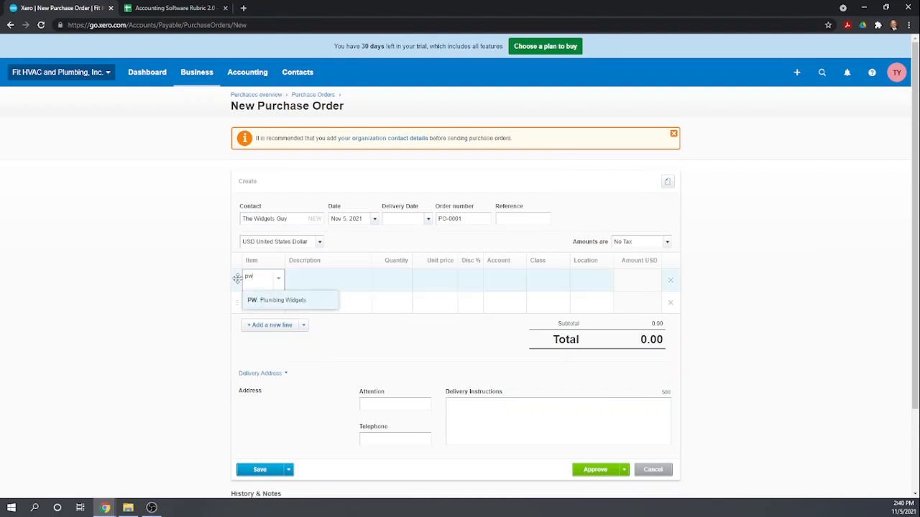
left_click(273, 304)
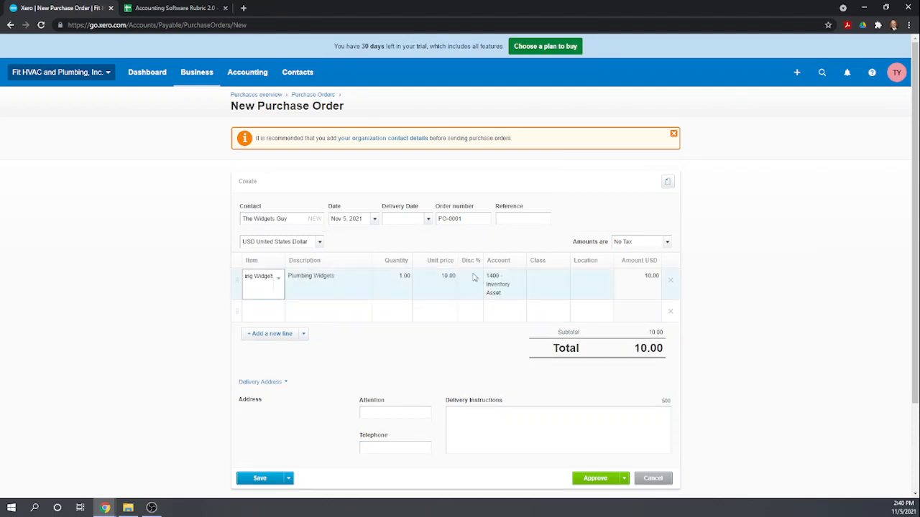
left_click(398, 279)
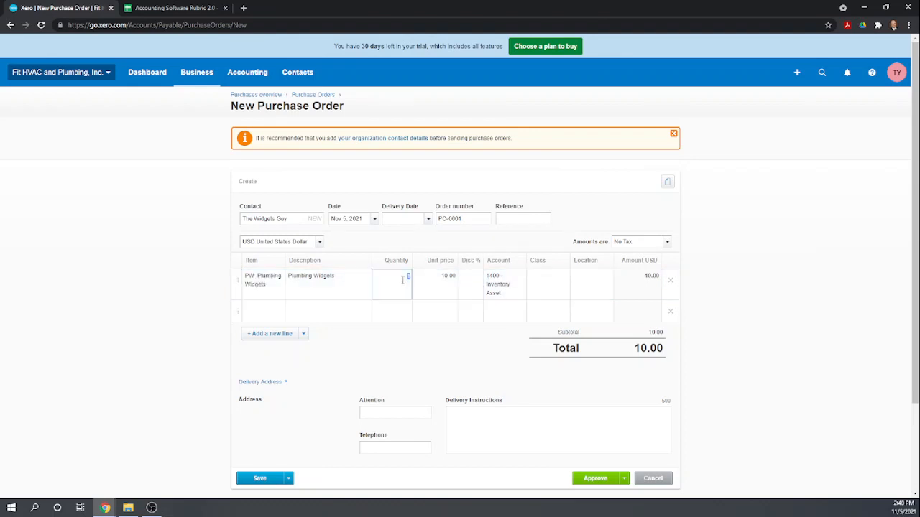
type("150")
key("Tab")
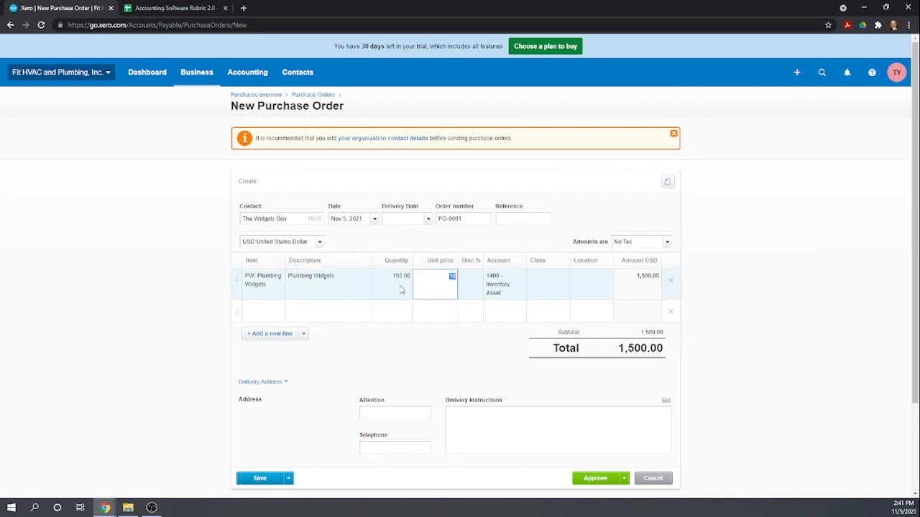
Give the line class Plumbing and location New York, then approve the purchase order.
left_click(548, 284)
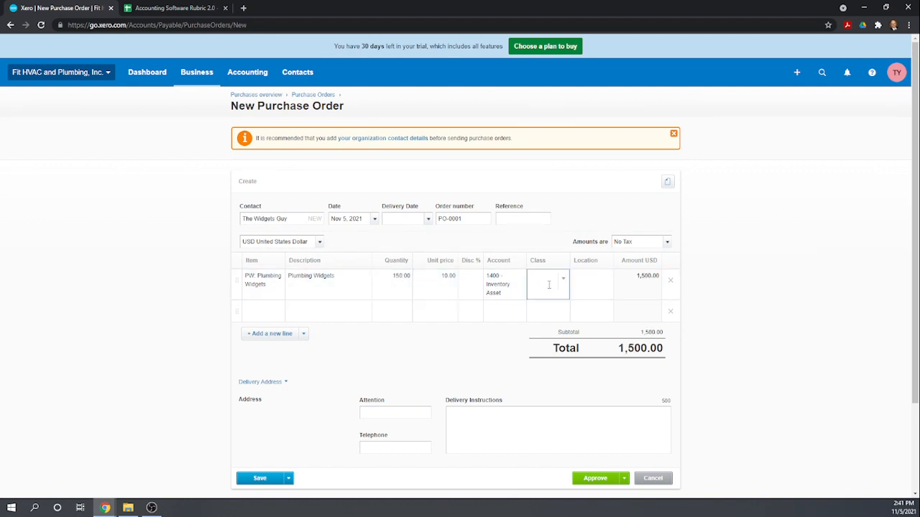
type("pl")
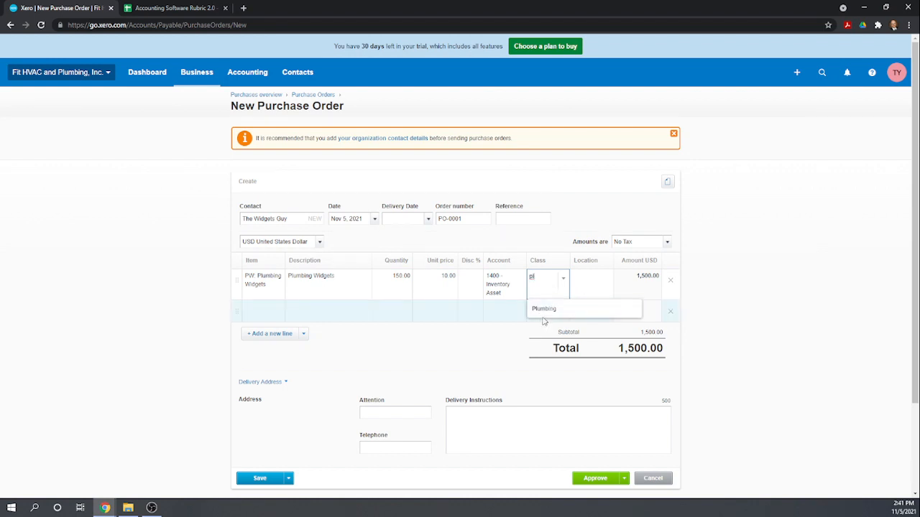
left_click(544, 309)
left_click(581, 281)
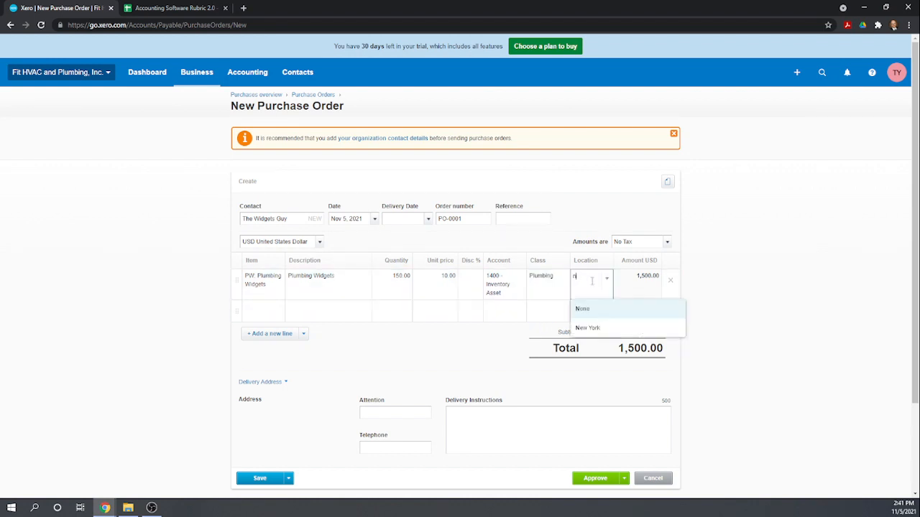
left_click(591, 326)
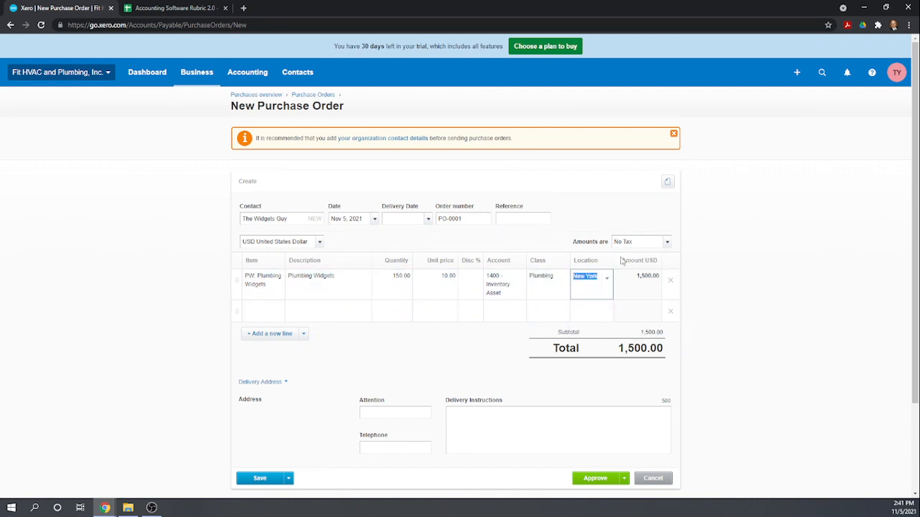
scroll(474, 388, "down", 2)
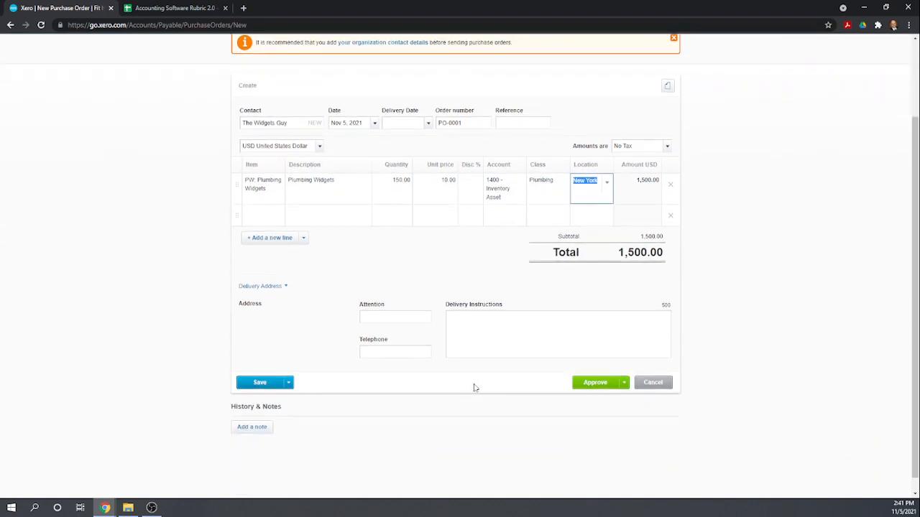
left_click(608, 386)
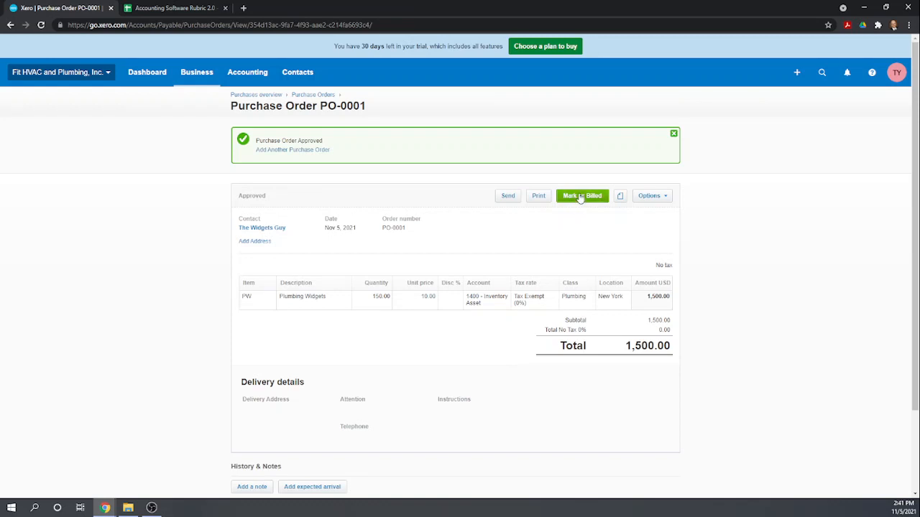
Open the Options menu on approved purchase order PO-0001.
left_click(656, 199)
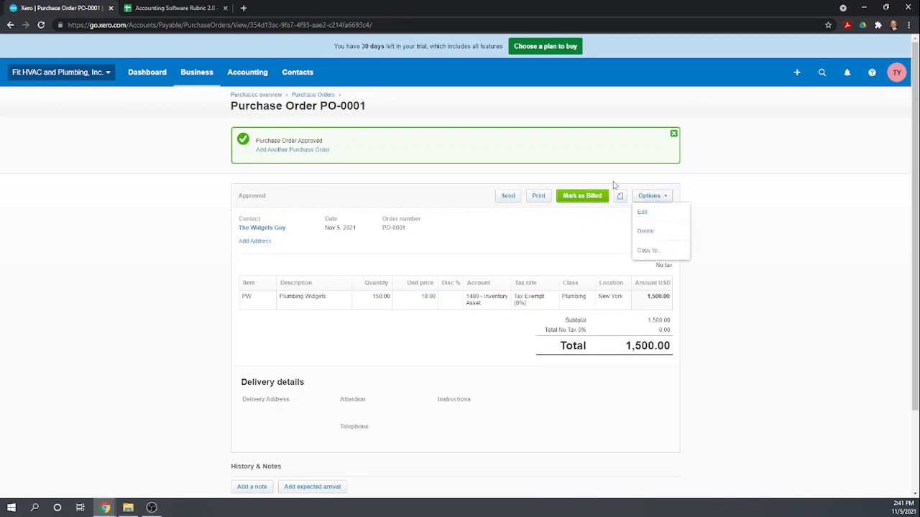
Copy PO-0001 into a new bill, leaving 'Mark this purchase order as fully billed' unticked.
left_click(647, 253)
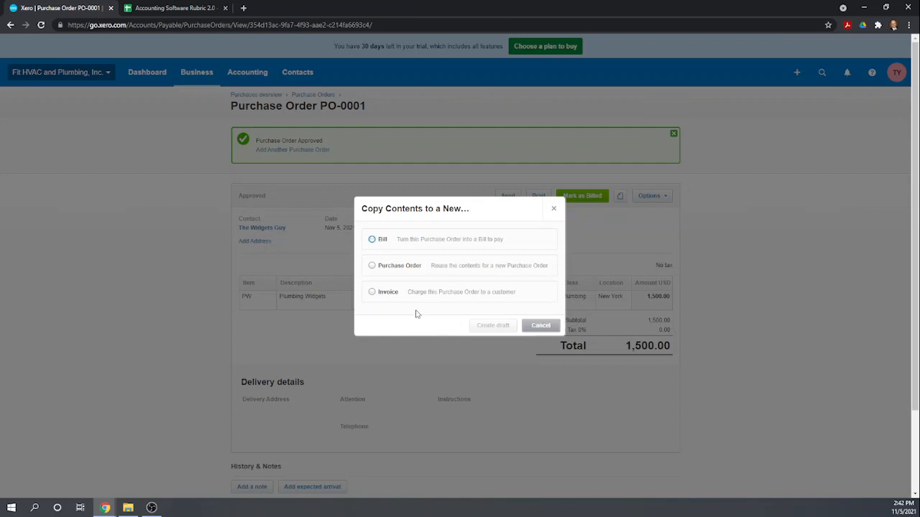
left_click(372, 240)
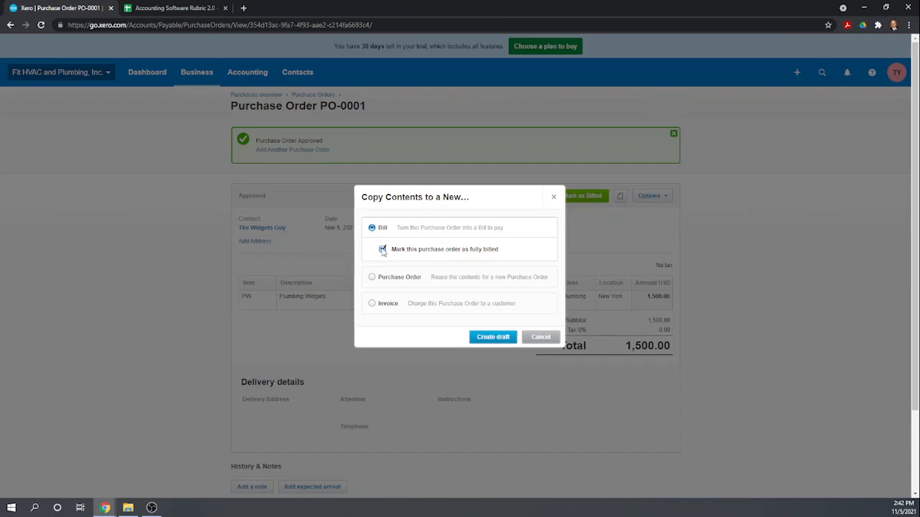
left_click(383, 249)
Create the draft bill and change its Plumbing Widgets quantity to 100.
left_click(488, 339)
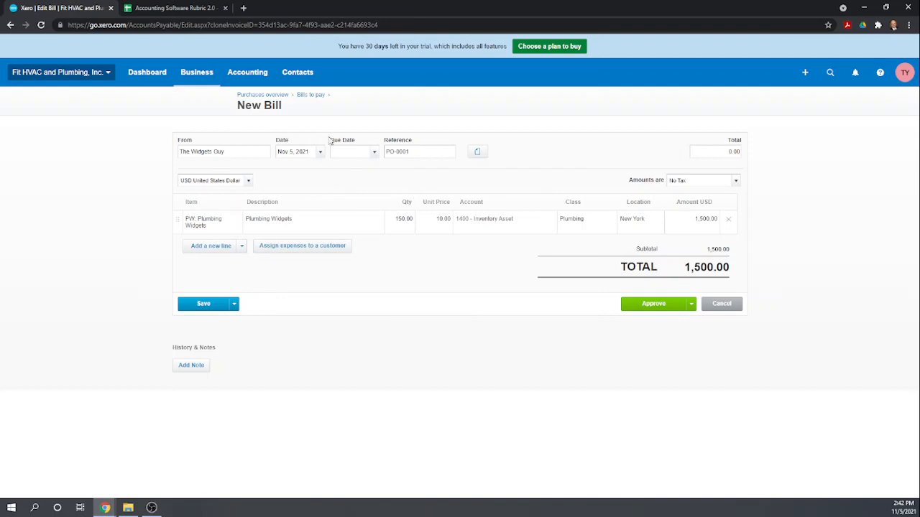
left_click(400, 221)
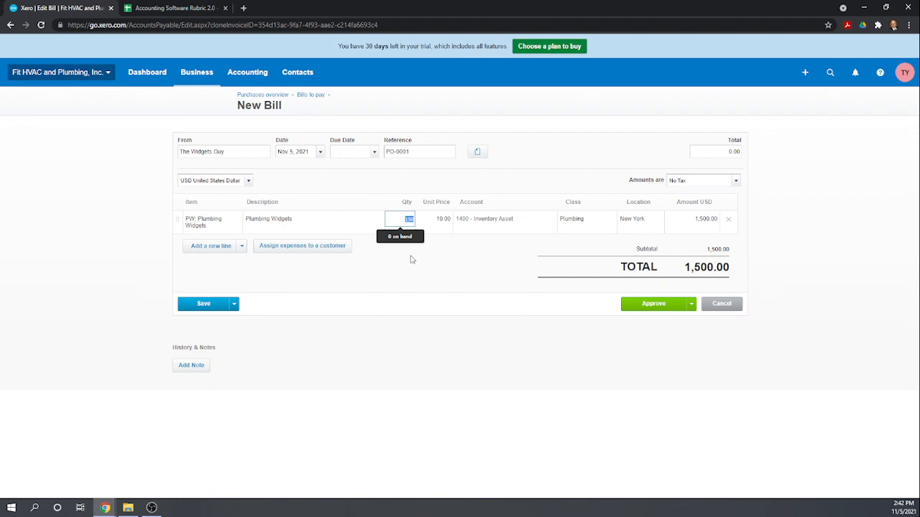
type("100")
key("Tab")
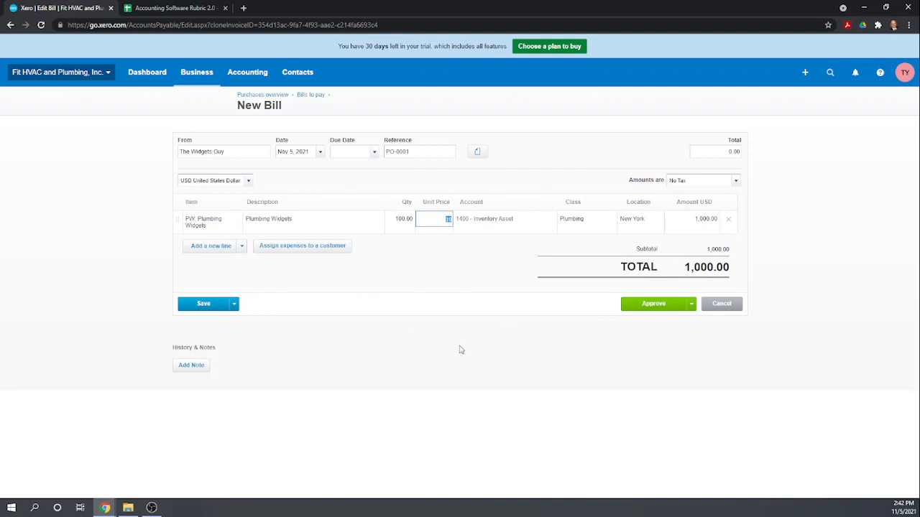
Approve the 1,000.00 bill with a due date of Nov 12, 2021.
left_click(660, 305)
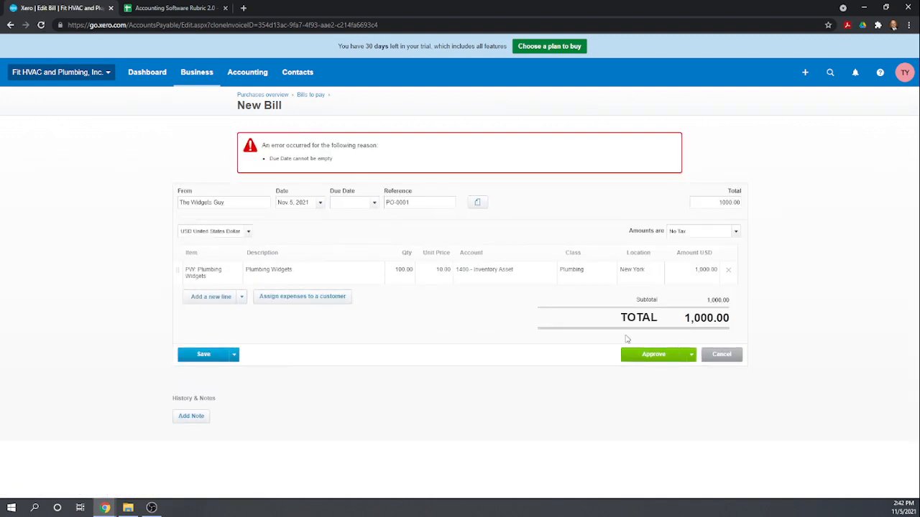
left_click(374, 203)
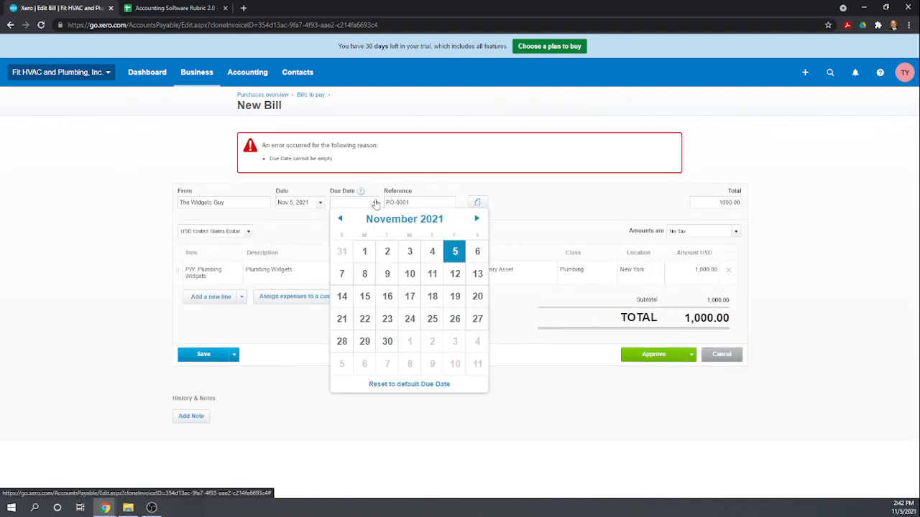
left_click(455, 273)
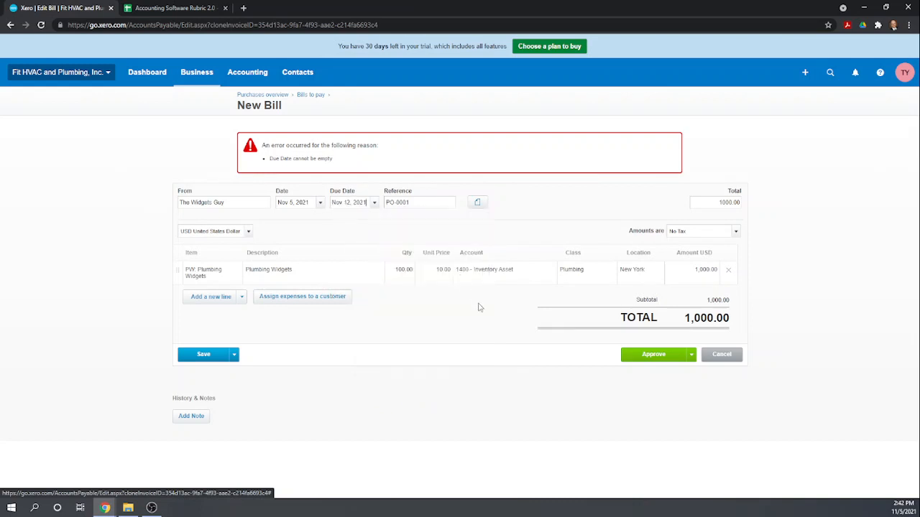
left_click(656, 360)
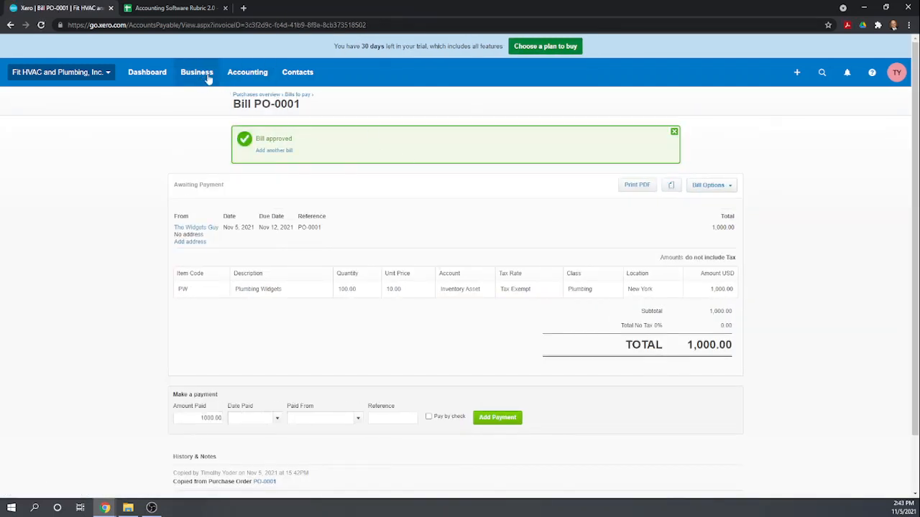
Check Bills to pay and the Purchase overview, then open the Approved purchase orders list.
left_click(294, 96)
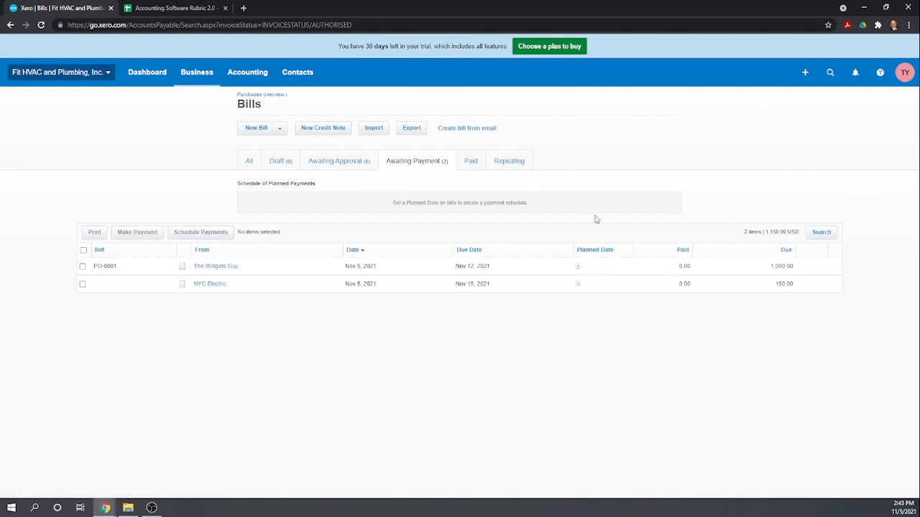
left_click(191, 76)
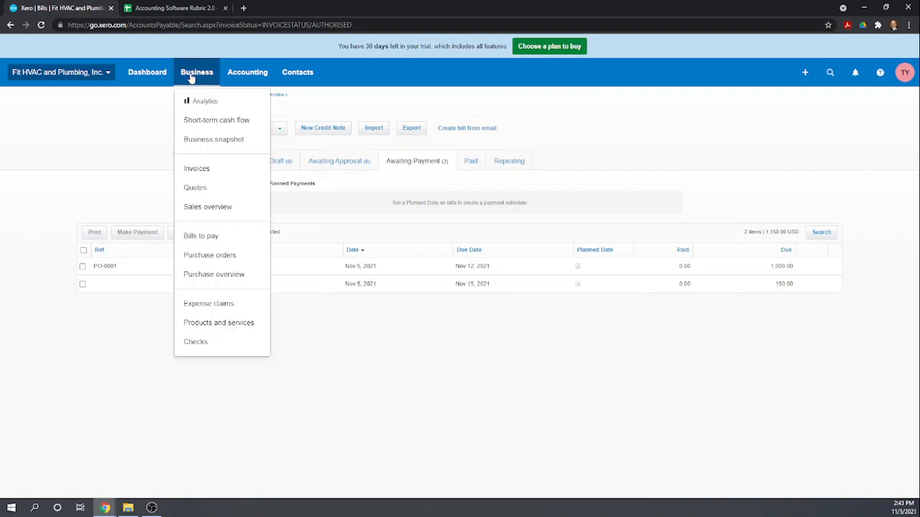
left_click(238, 275)
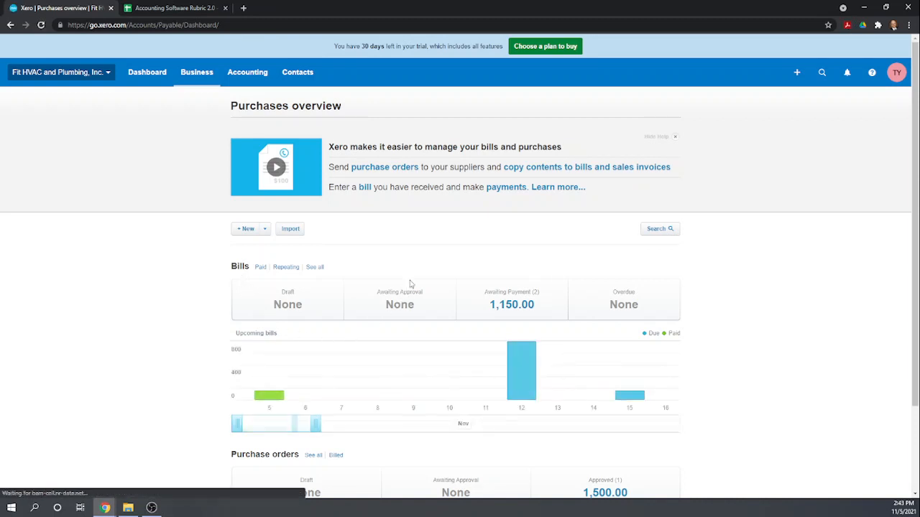
scroll(411, 244, "down", 1)
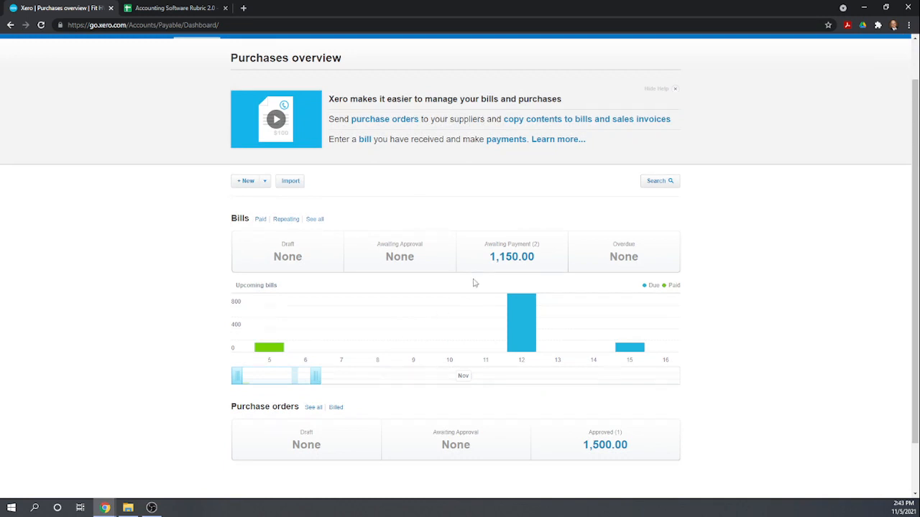
scroll(475, 282, "down", 1)
scroll(534, 342, "down", 1)
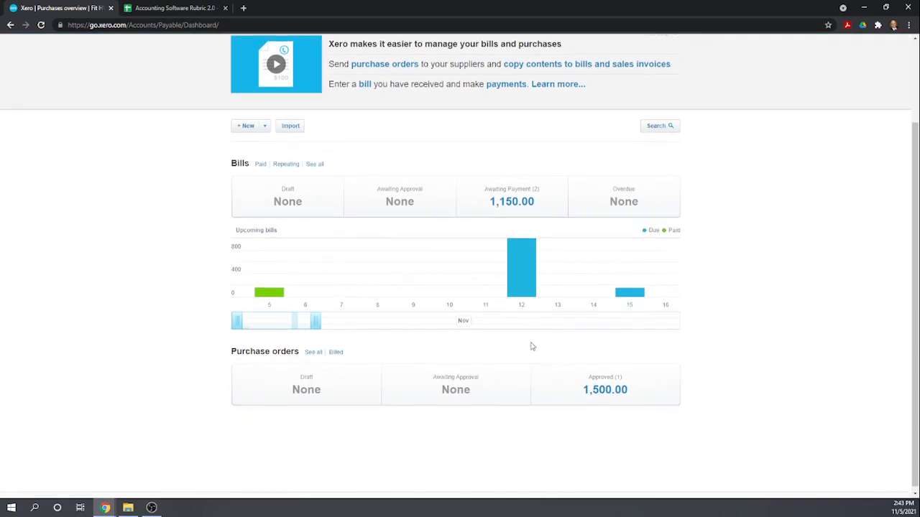
left_click(605, 395)
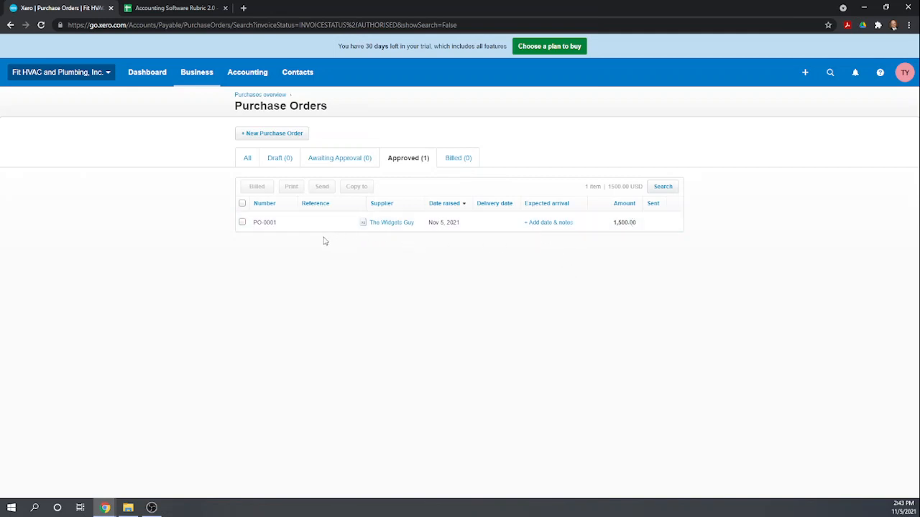
Open purchase order PO-0001 and put it into edit mode.
left_click(390, 225)
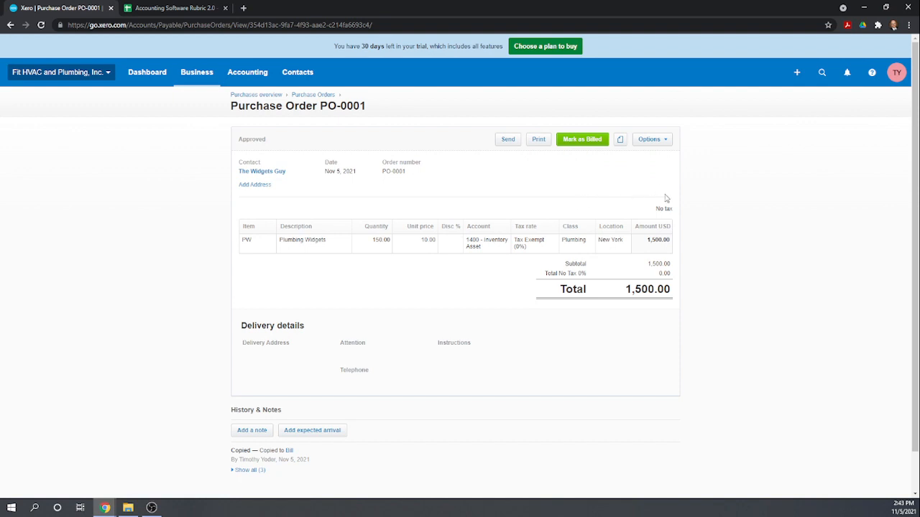
left_click(666, 140)
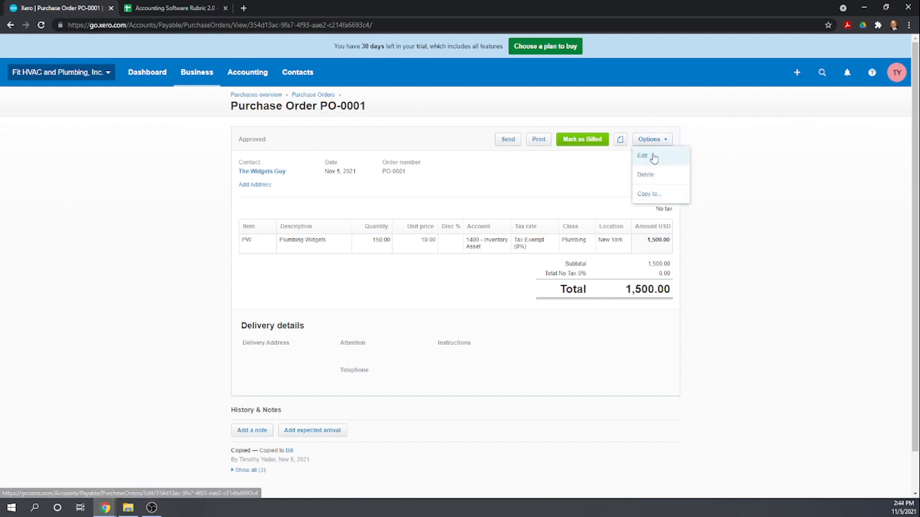
left_click(653, 158)
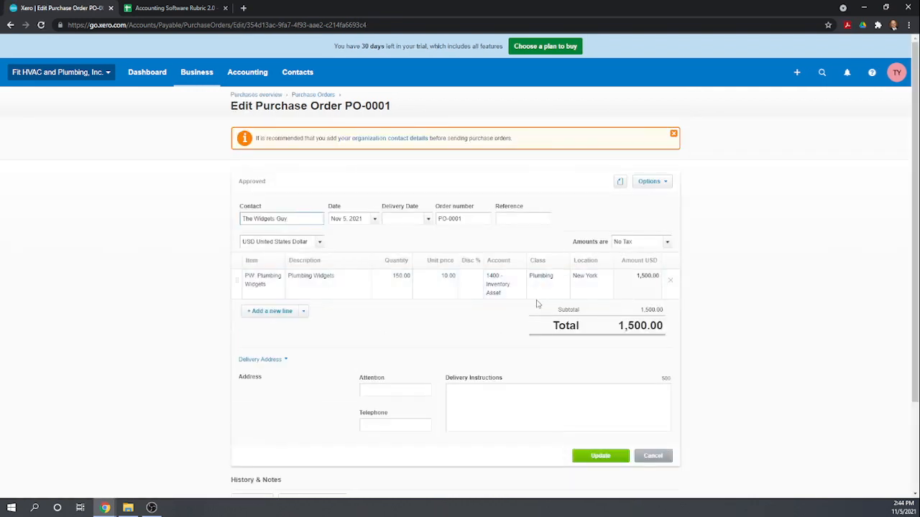
Change the quantity to 50 Plumbing Widgets, totalling 500.00, and save the approved order.
left_click(402, 278)
type("50")
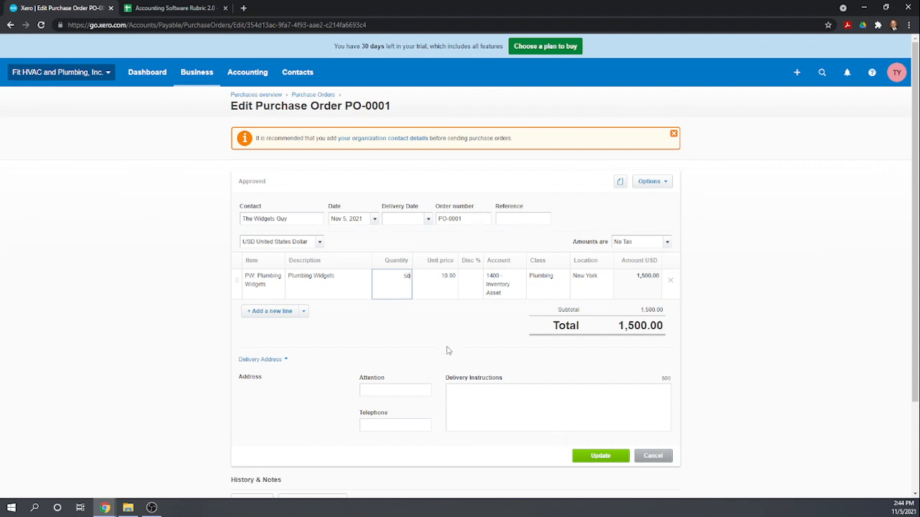
key("Tab")
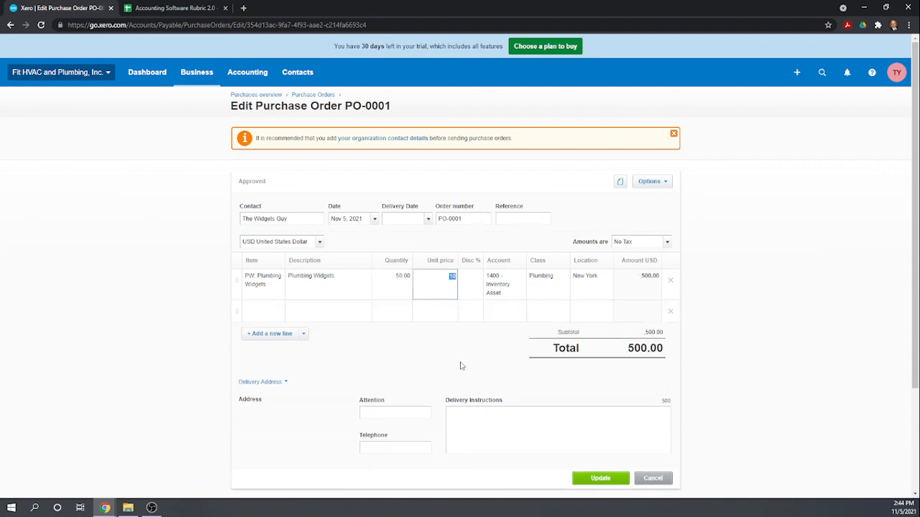
scroll(458, 361, "down", 2)
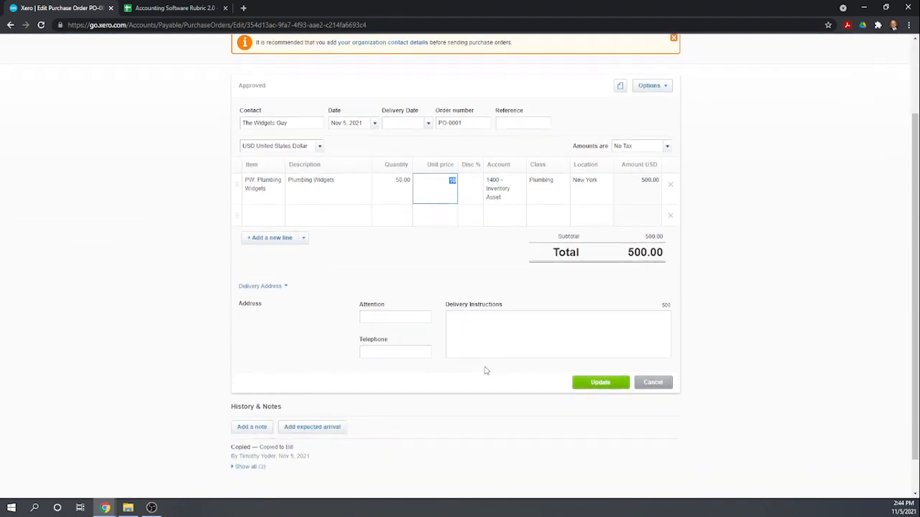
left_click(600, 383)
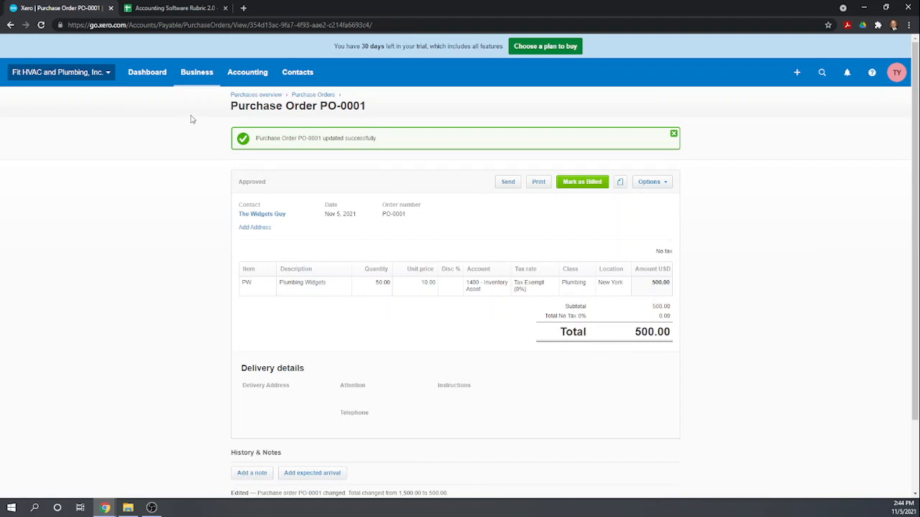
Open Plumbing Widgets from Products and services to see 100 on hand and 50 on order.
left_click(198, 75)
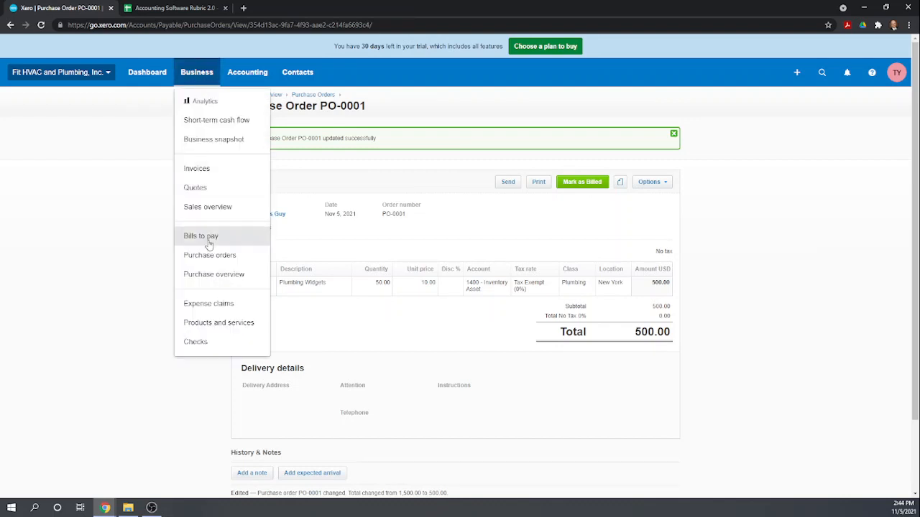
left_click(212, 324)
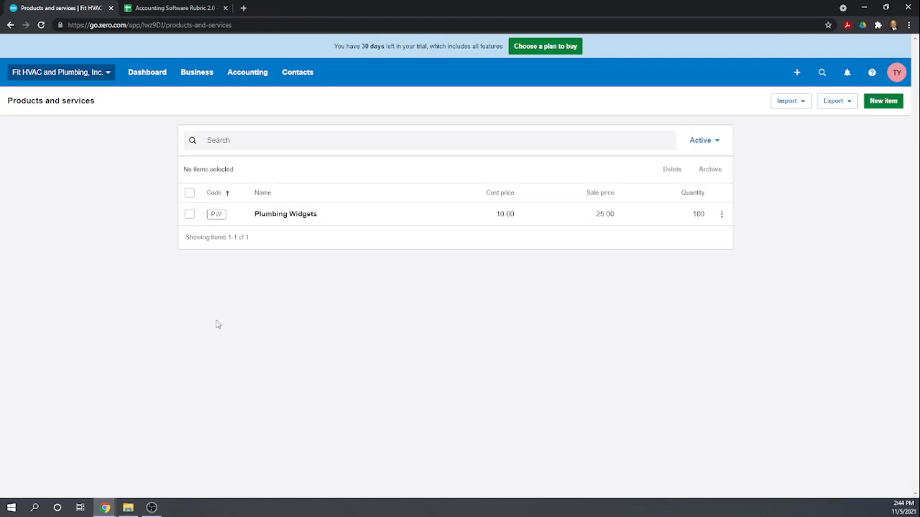
left_click(271, 214)
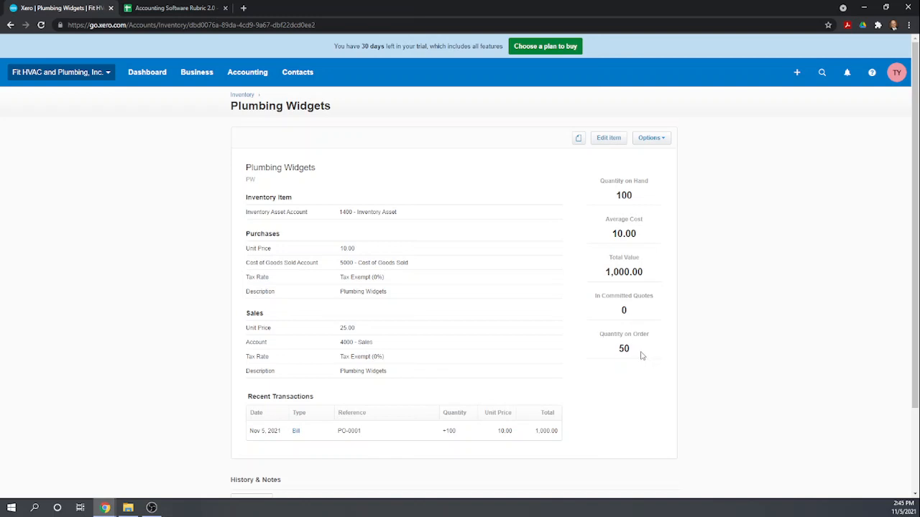
In the Accounting Software Rubric, score rows 29 to 33 as 1 in column H.
left_click(175, 8)
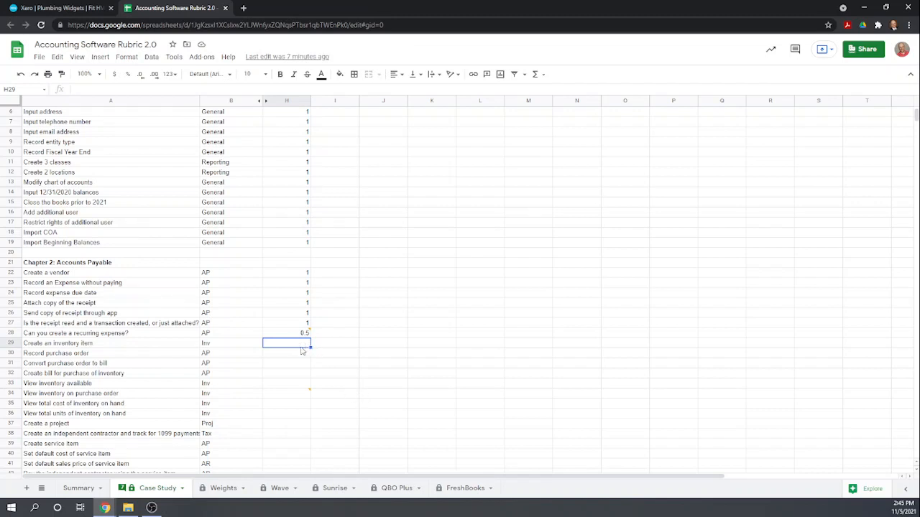
type("1")
key("Return")
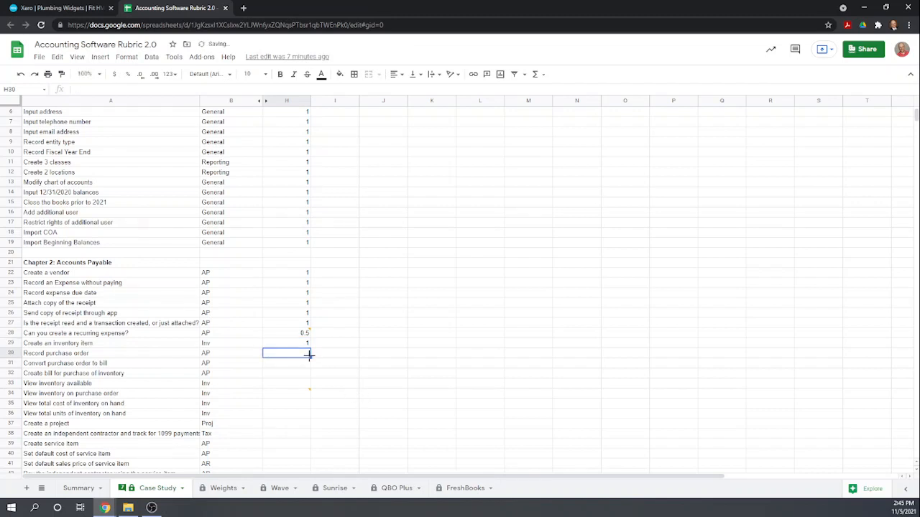
type("1")
key("Return")
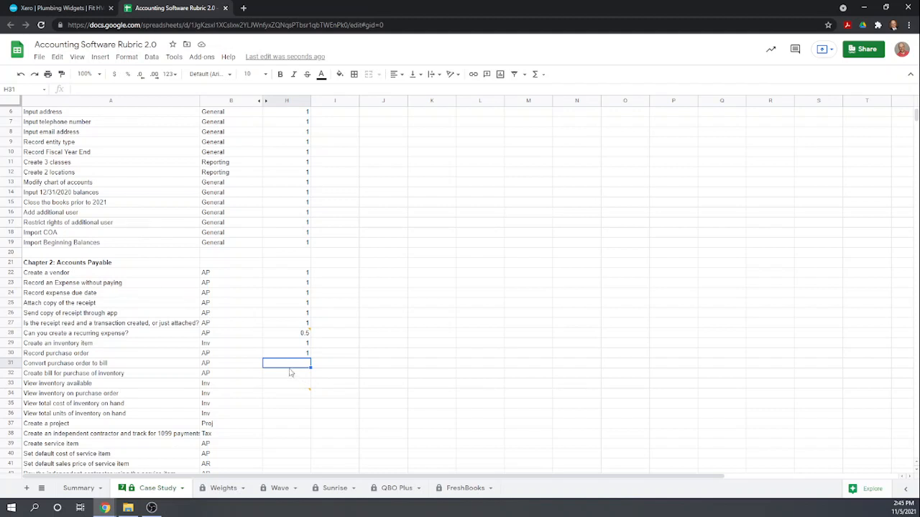
type("1")
key("Return")
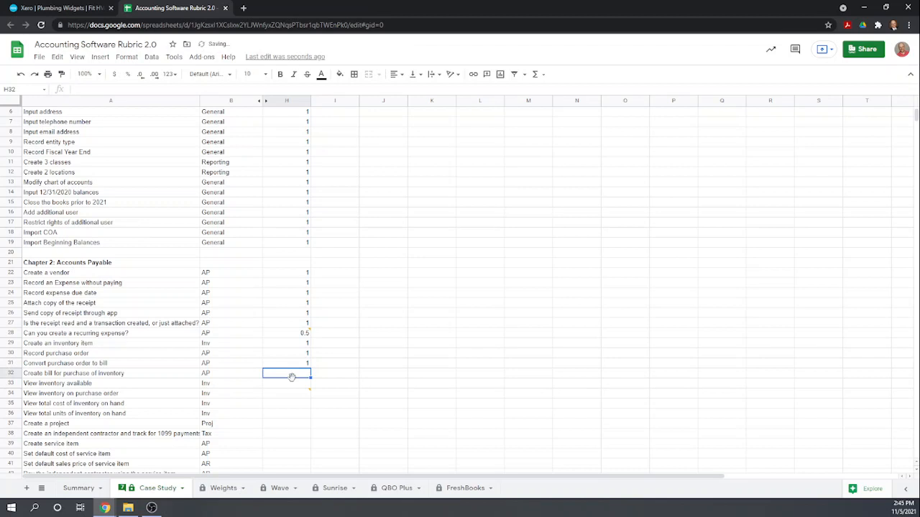
type("1")
key("Return")
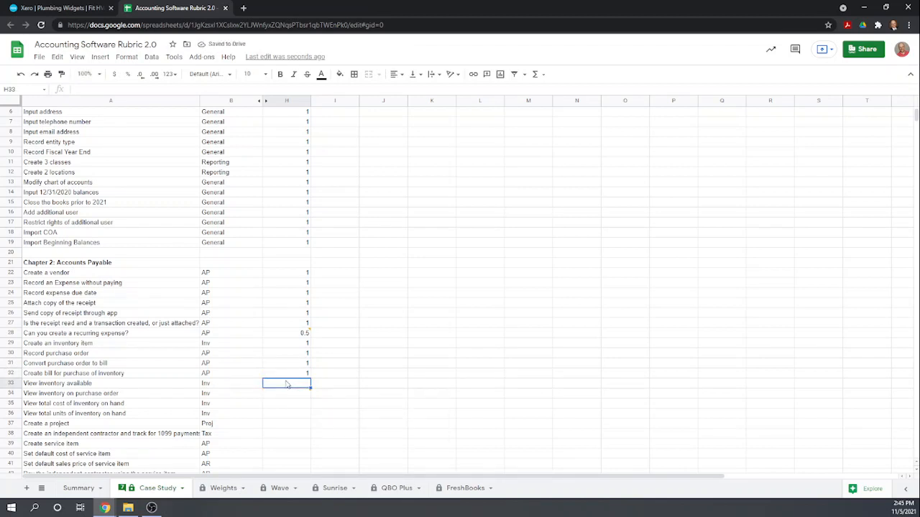
type("1")
key("Return")
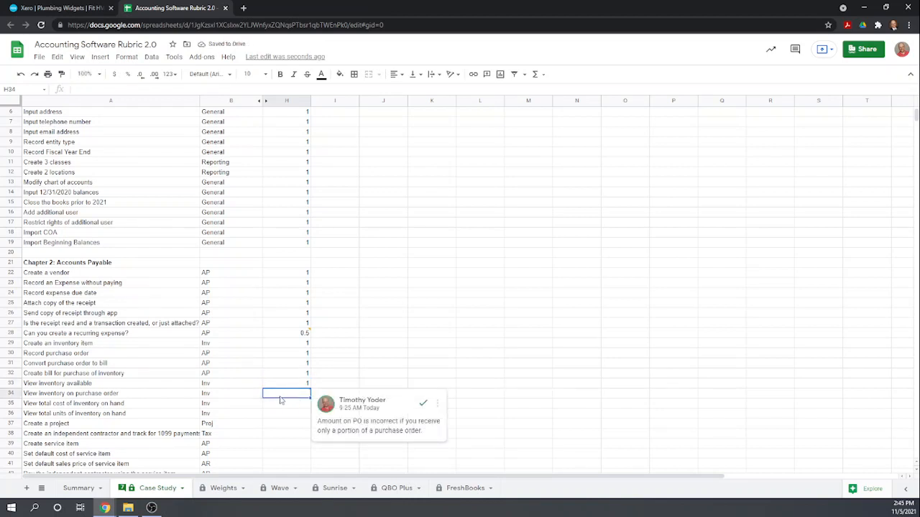
Score H34, View inventory on purchase order, as 0.5 and read its comment.
type("0.5")
key("Return")
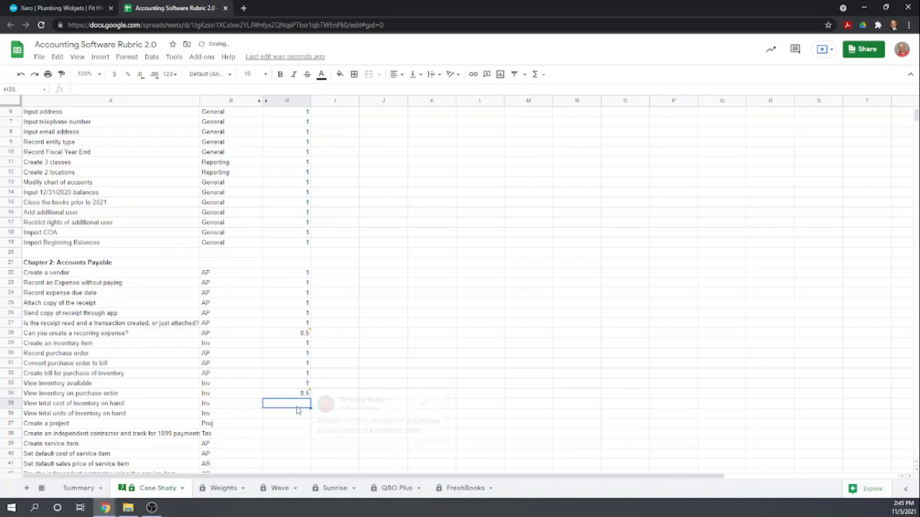
left_click(304, 394)
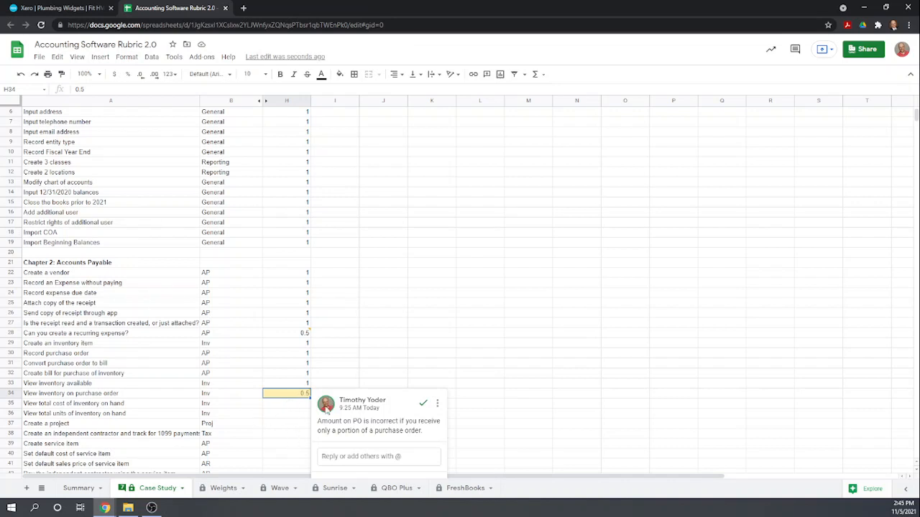
mouse_move(327, 408)
Back on the Plumbing Widgets item, start a new inventory adjustment and cancel it unchanged.
left_click(65, 8)
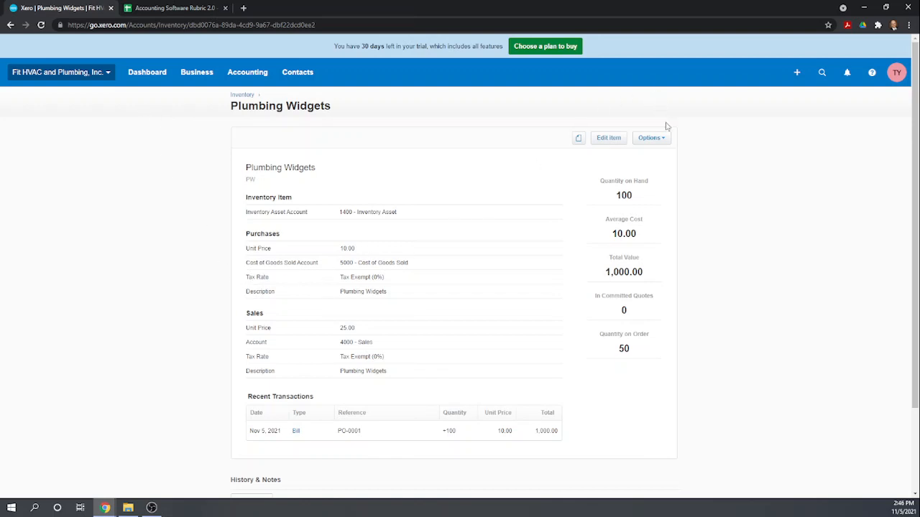
scroll(694, 187, "down", 3)
scroll(690, 316, "up", 2)
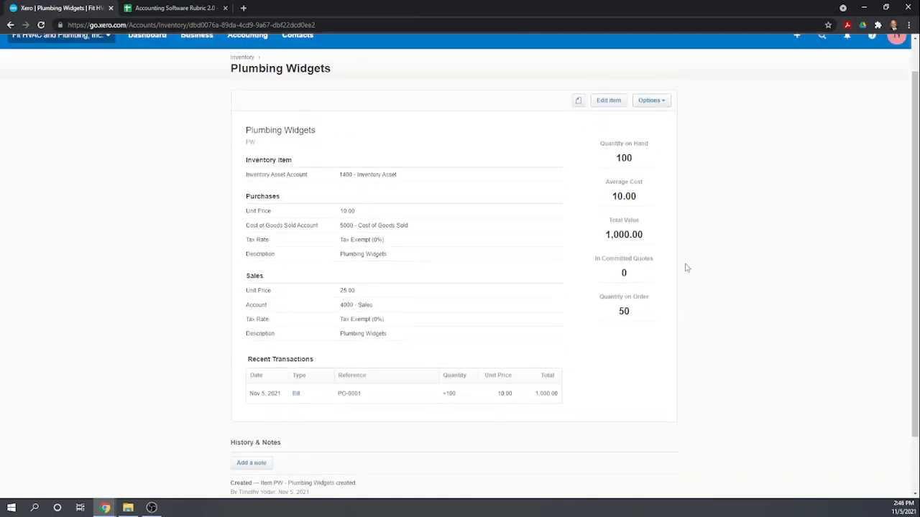
scroll(672, 194, "up", 1)
left_click(664, 139)
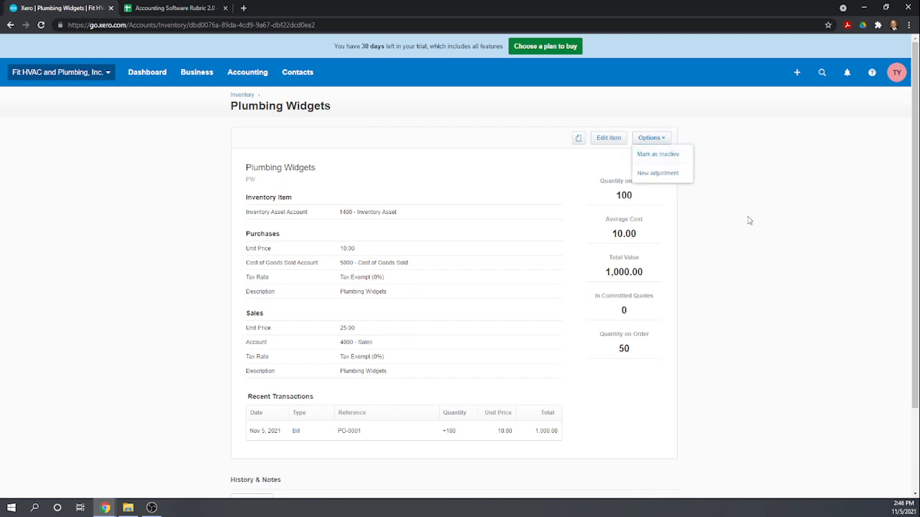
left_click(666, 174)
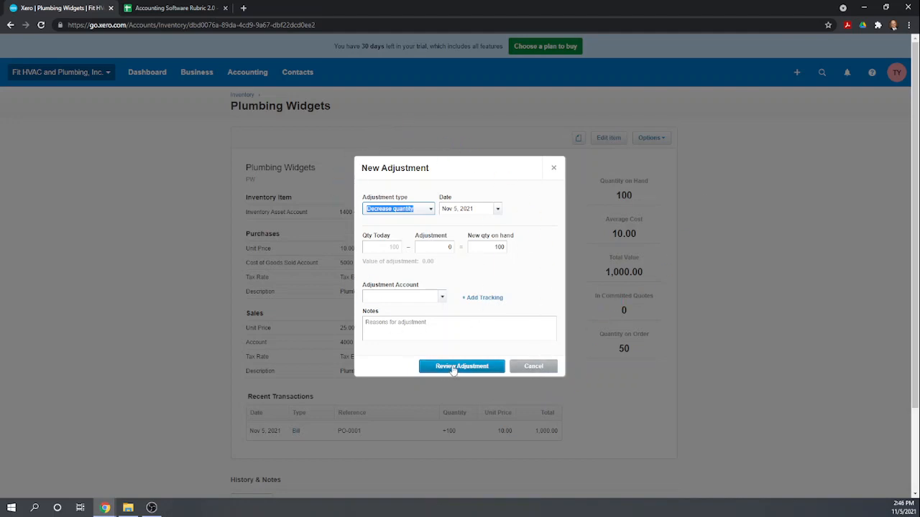
left_click(536, 367)
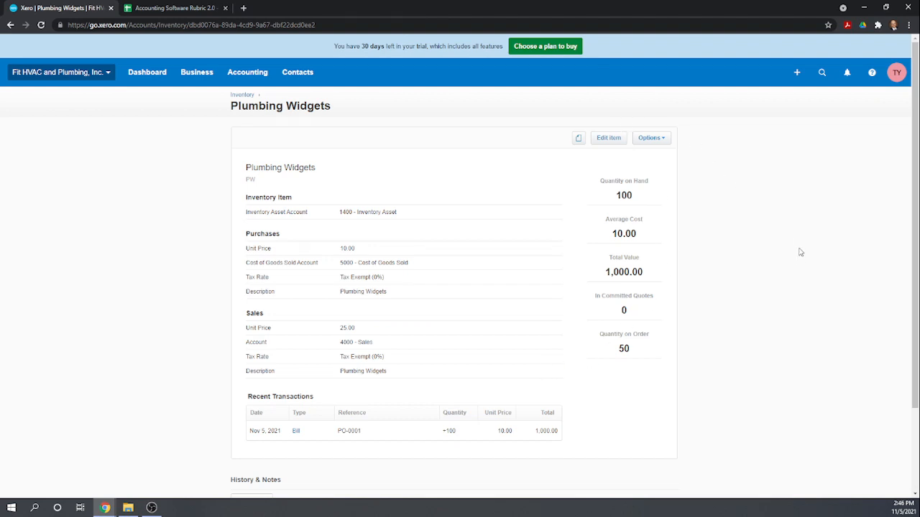
Start a new bill from the Bills to pay list.
left_click(197, 76)
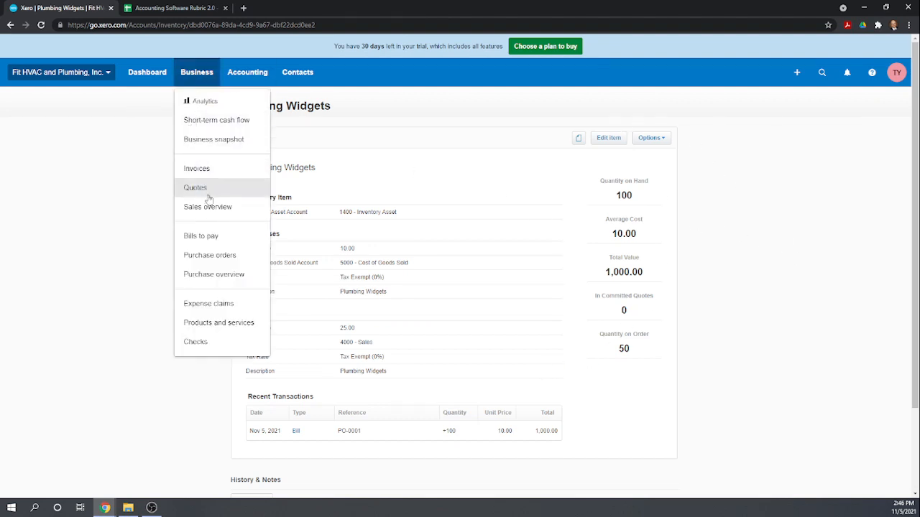
left_click(209, 239)
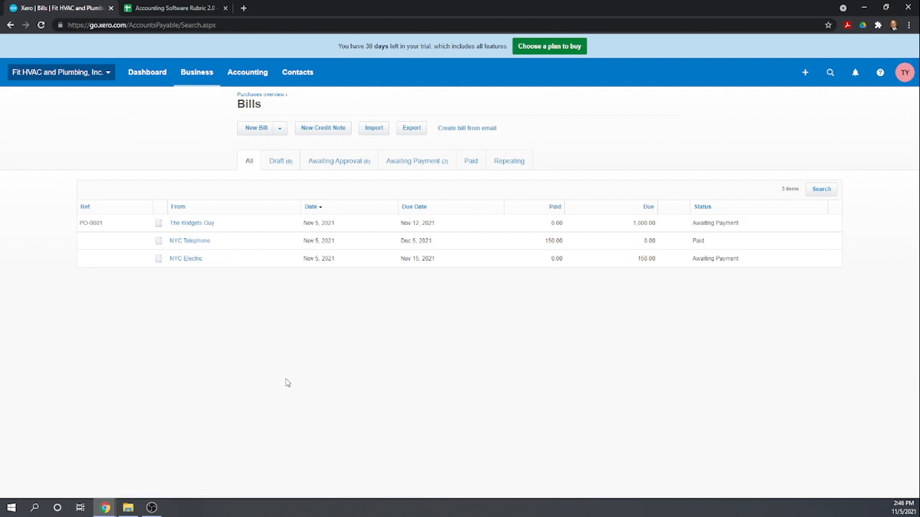
left_click(256, 129)
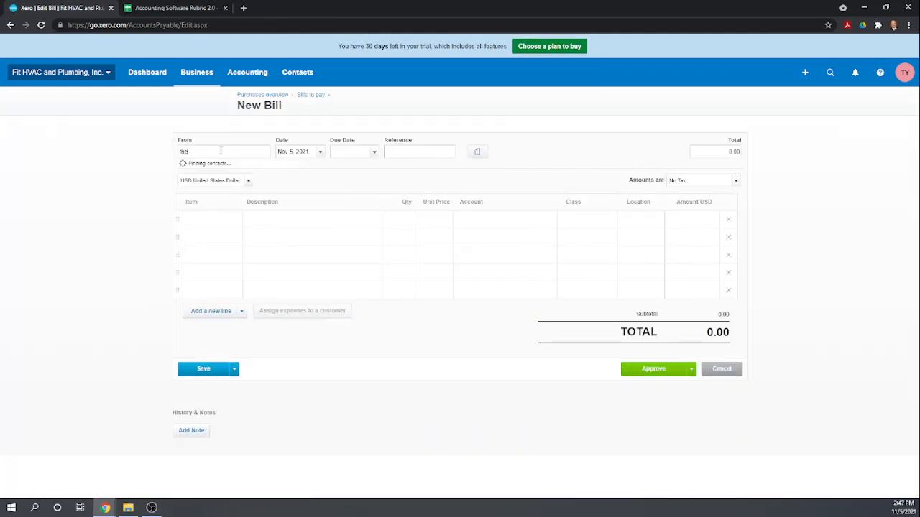
Set the supplier to The Widgets Guy and copy PO-0001's lines in, marking it billed.
left_click(208, 168)
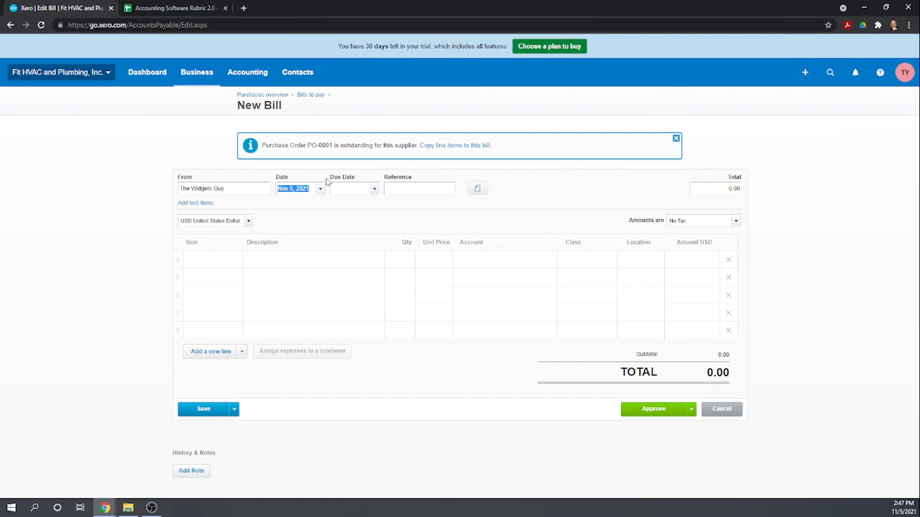
left_click(450, 146)
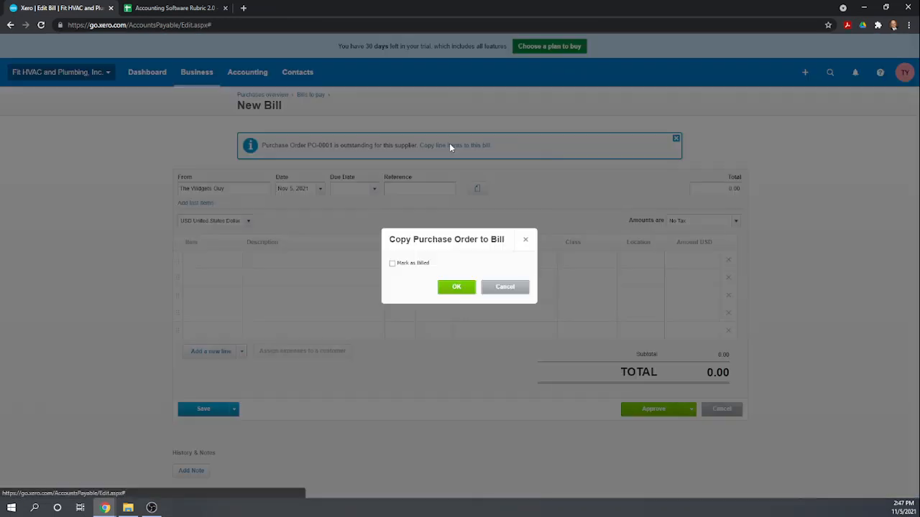
left_click(392, 264)
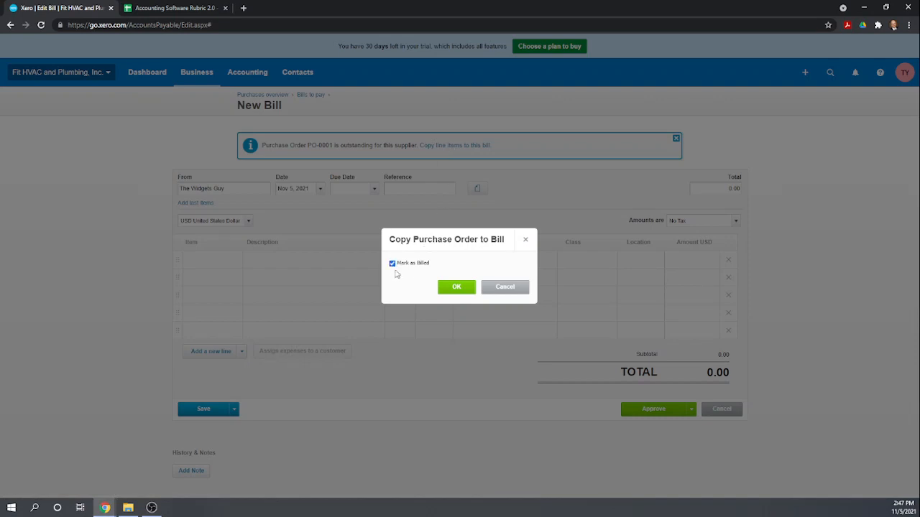
left_click(455, 287)
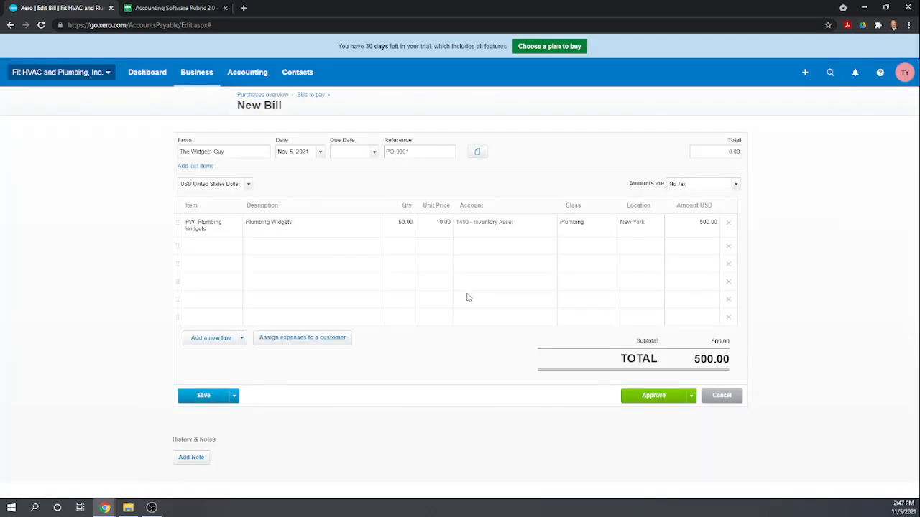
Change the unit price to 11.00 for a 550.00 total and attempt approval.
left_click(442, 225)
type("11")
key("Tab")
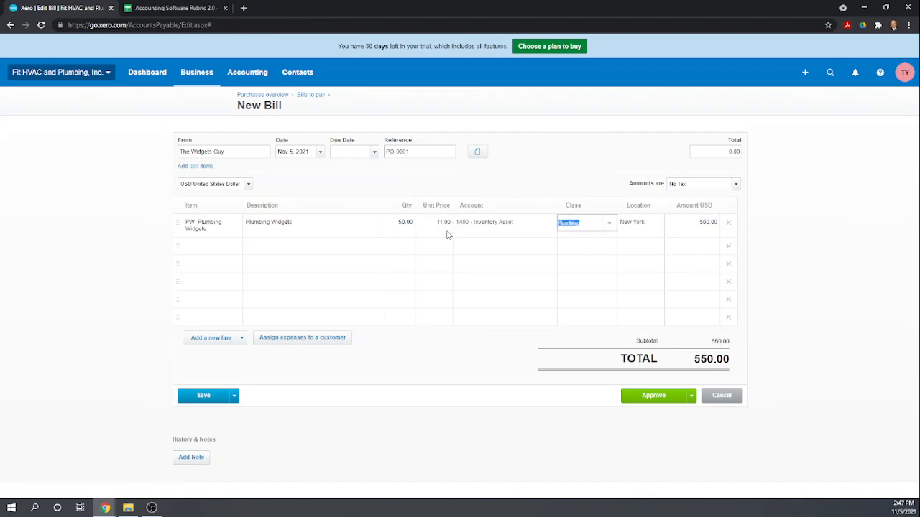
left_click(657, 398)
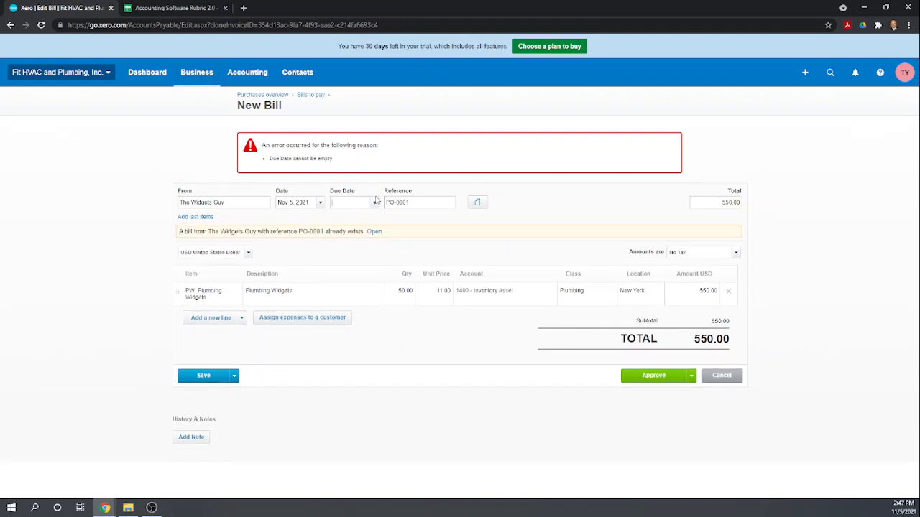
Set the due date to Nov 12, 2021, approve the 550.00 bill, and return to Bills to pay.
left_click(374, 203)
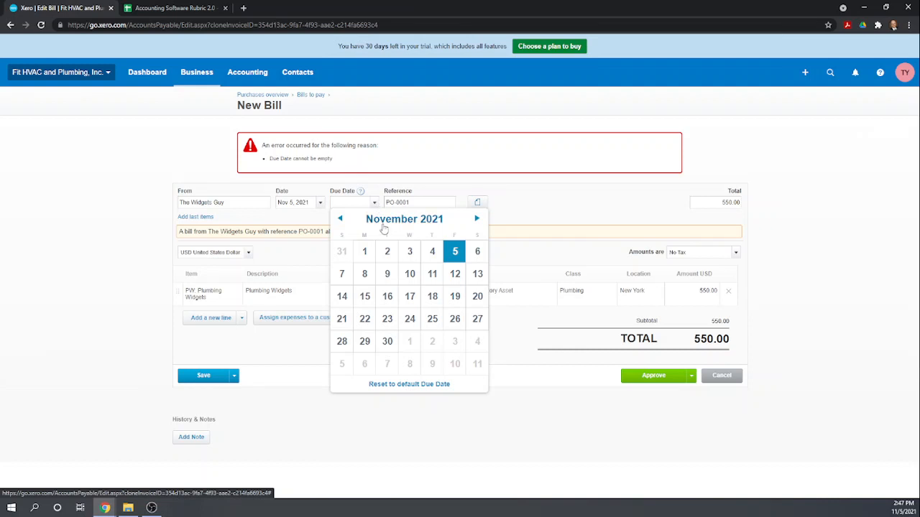
left_click(455, 275)
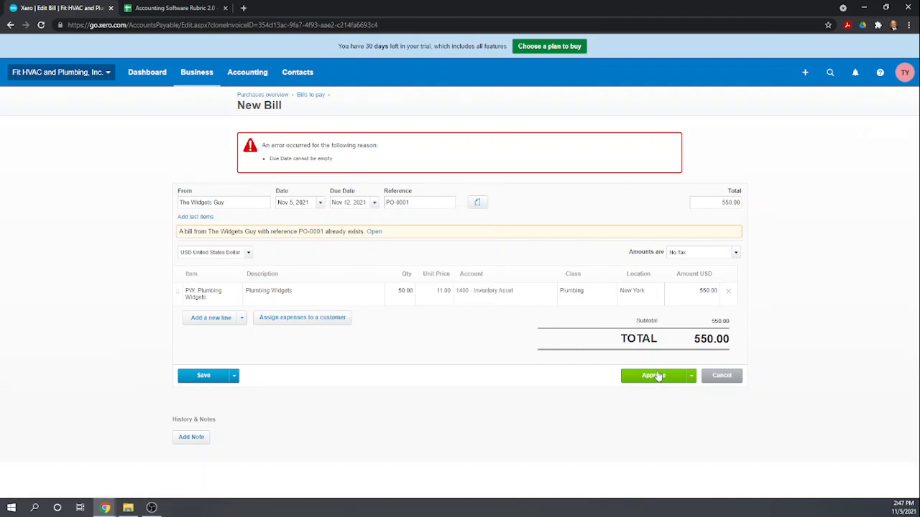
left_click(657, 376)
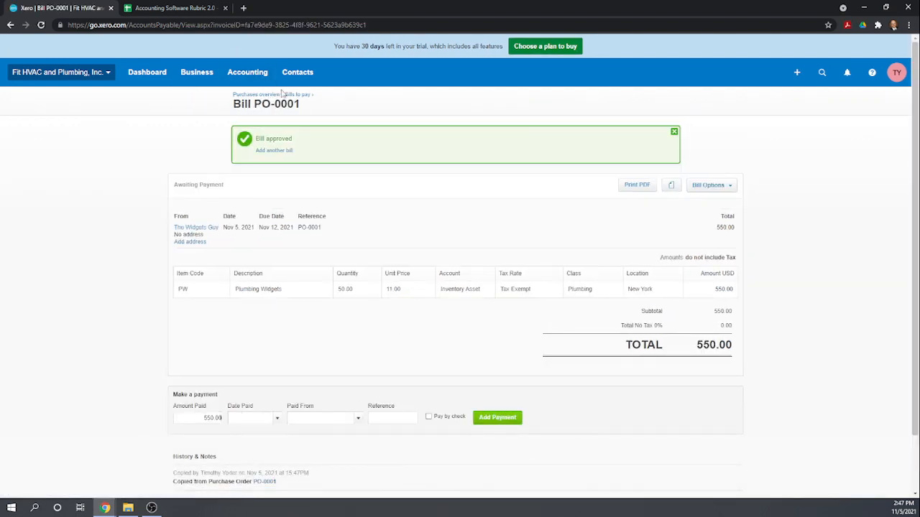
left_click(296, 95)
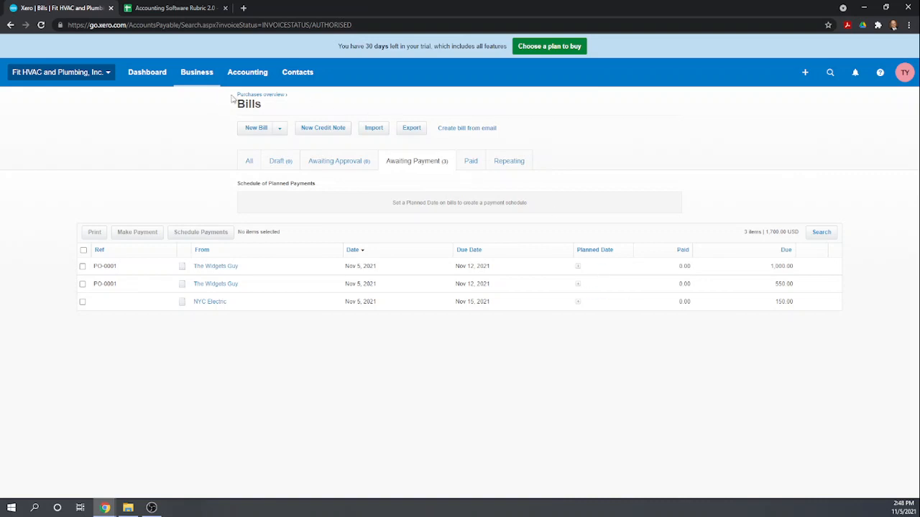
Open Plumbing Widgets and check 150 on hand, 10.33 average cost, 1,550.00 total value.
left_click(200, 79)
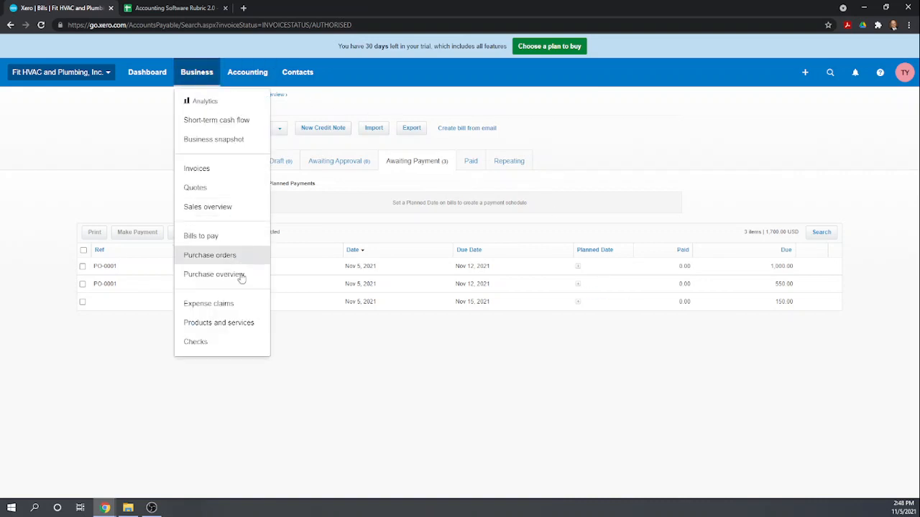
left_click(227, 325)
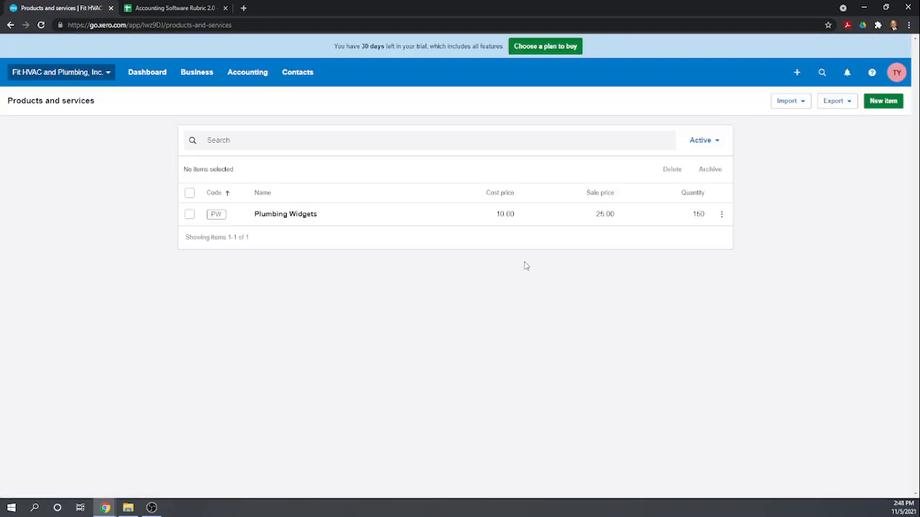
left_click(278, 214)
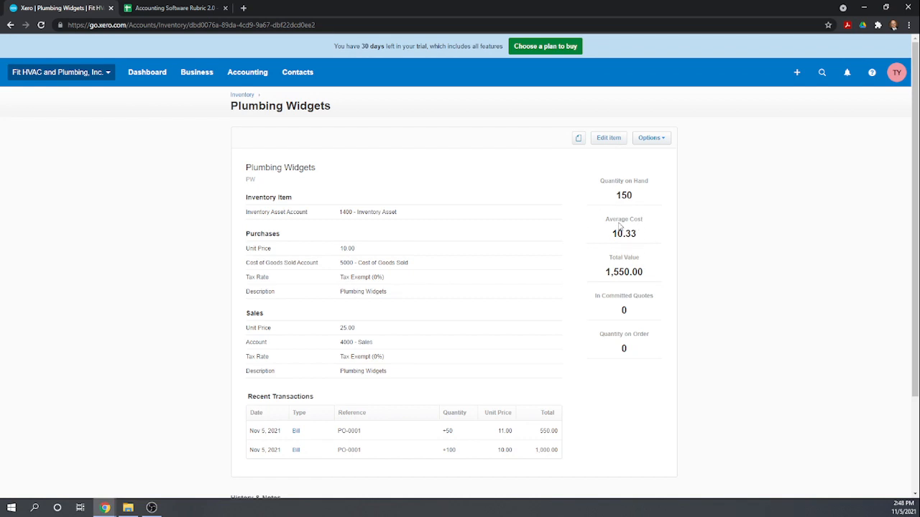
mouse_move(603, 236)
scroll(650, 387, "down", 1)
scroll(662, 392, "down", 1)
scroll(663, 390, "up", 3)
Enter scores of 1 in H35 and H36 for viewing total inventory cost and total units on hand.
left_click(166, 9)
scroll(331, 300, "down", 1)
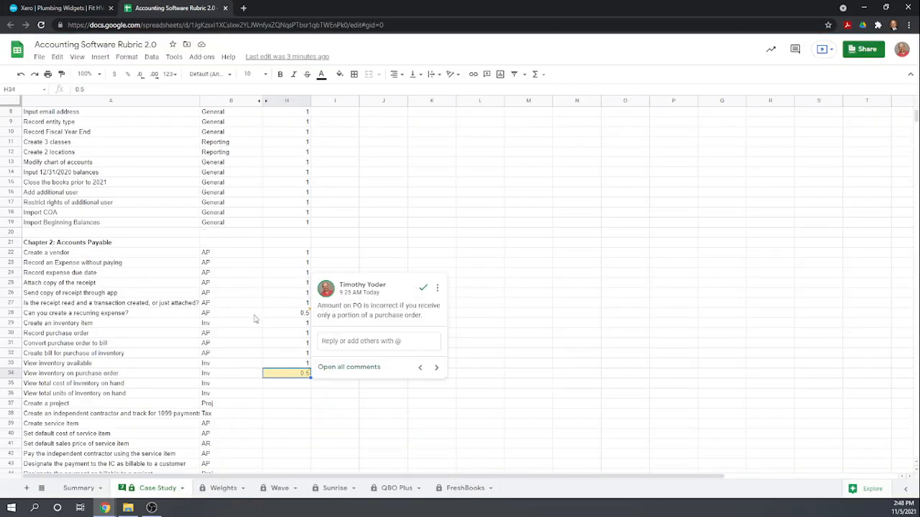
left_click(283, 385)
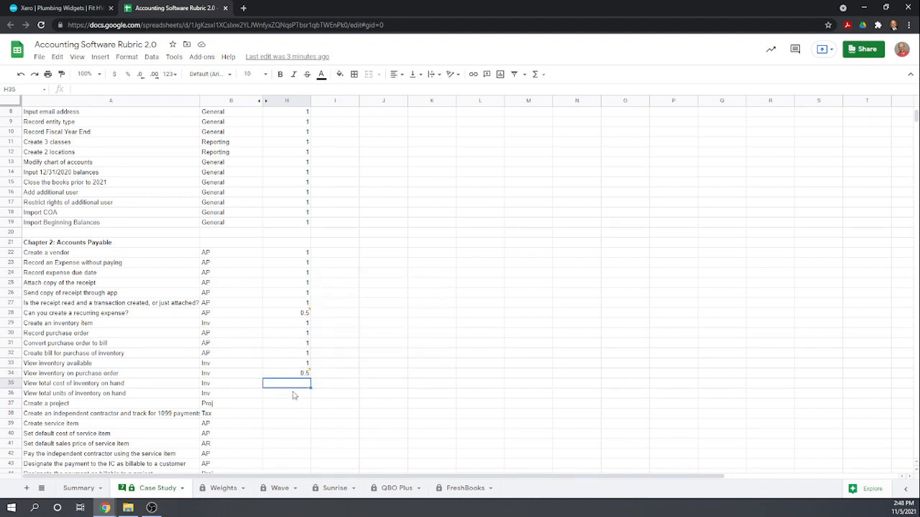
type("1")
key("Return")
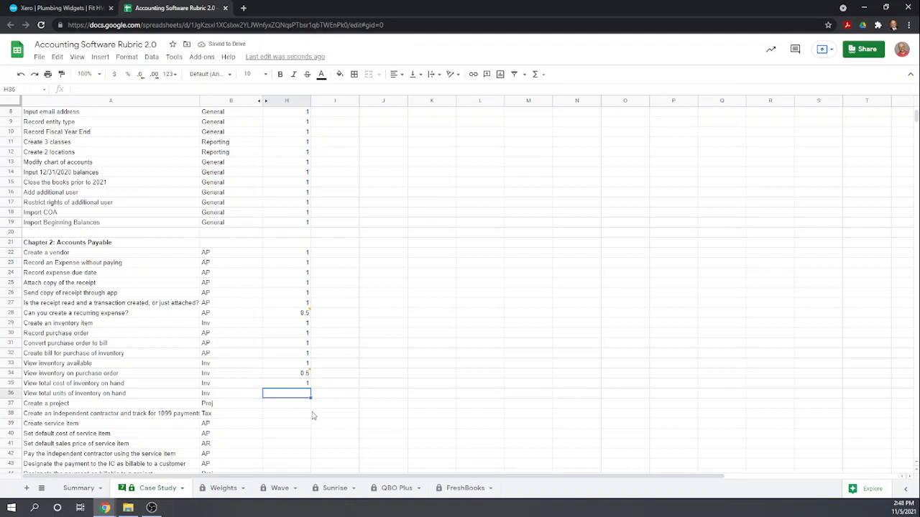
type("1")
key("Return")
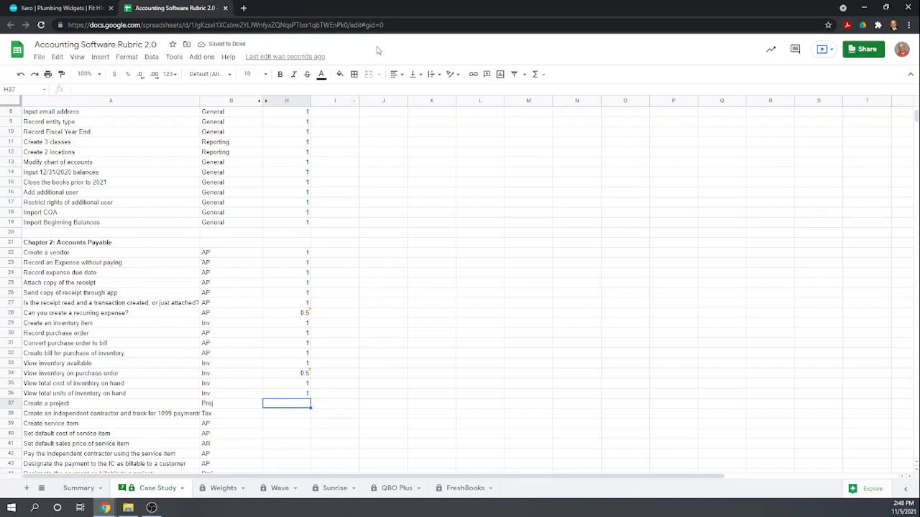
left_click(67, 9)
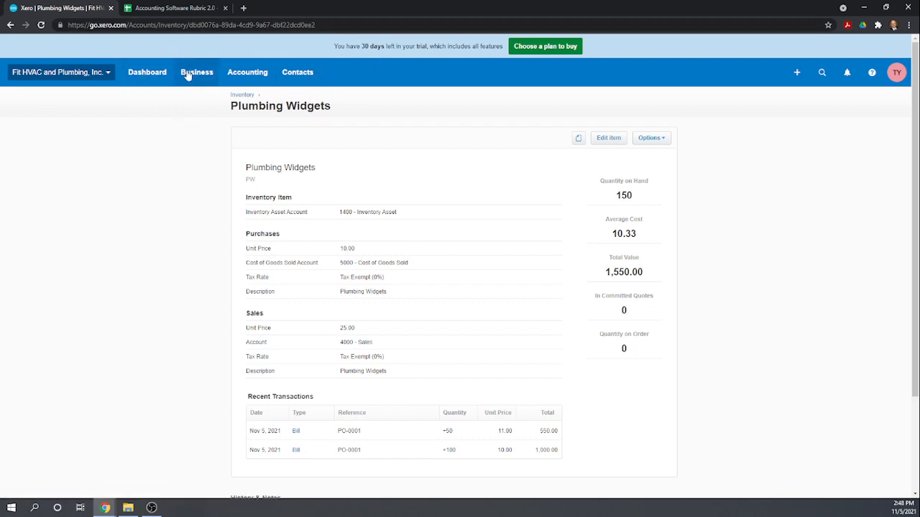
Activate Xero Projects from the organisation menu, dismiss the invite banner, and begin a new draft project.
left_click(108, 76)
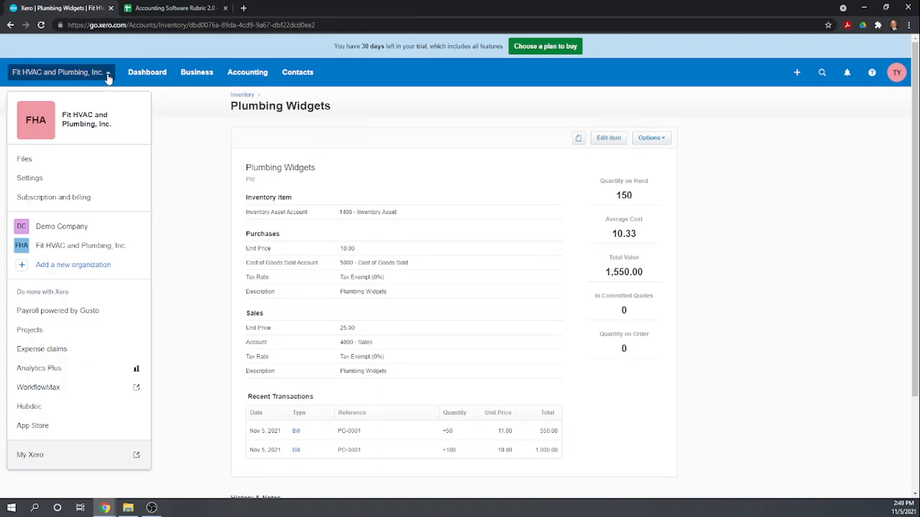
left_click(42, 339)
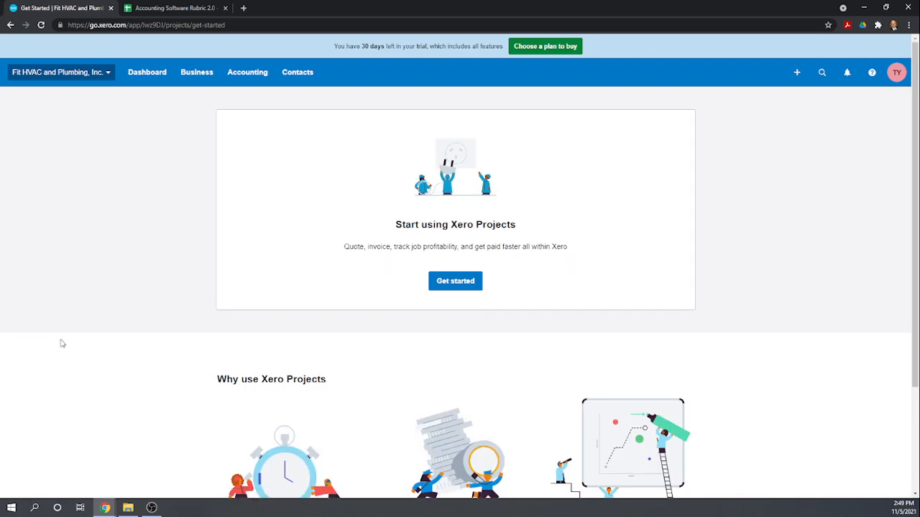
left_click(450, 284)
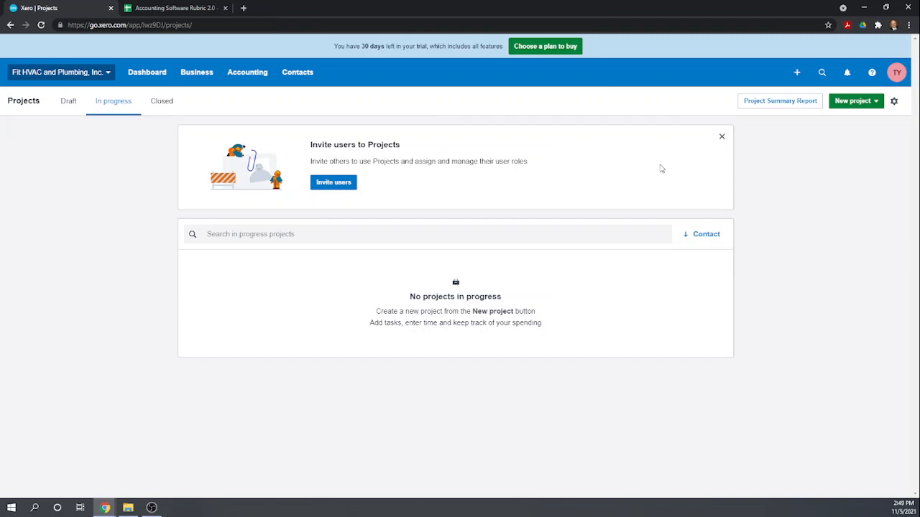
left_click(722, 137)
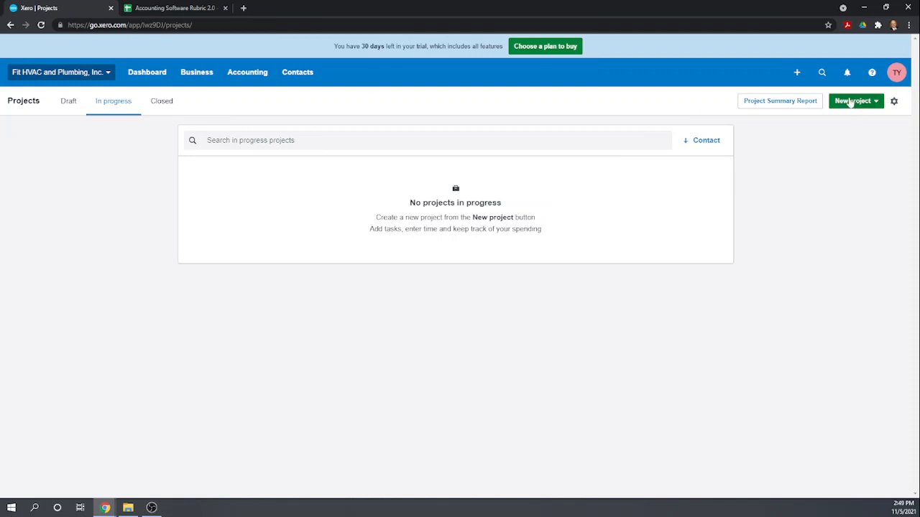
left_click(851, 100)
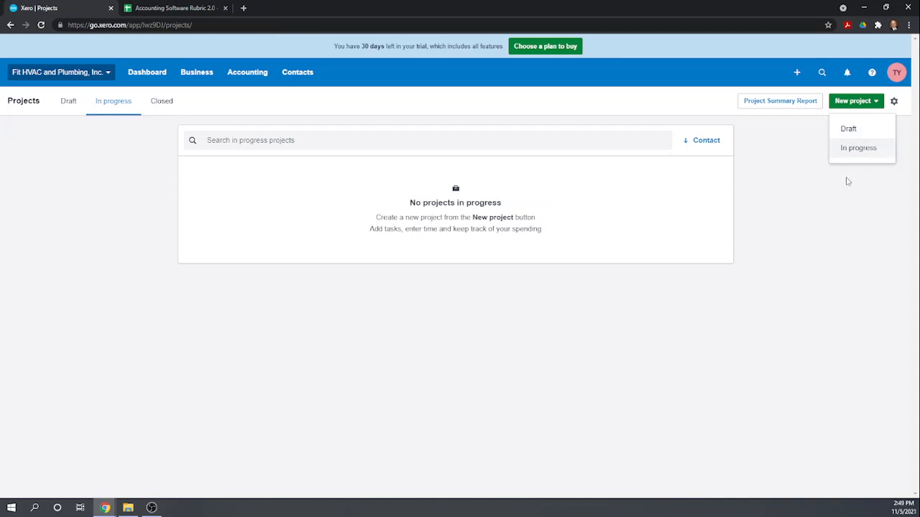
left_click(849, 130)
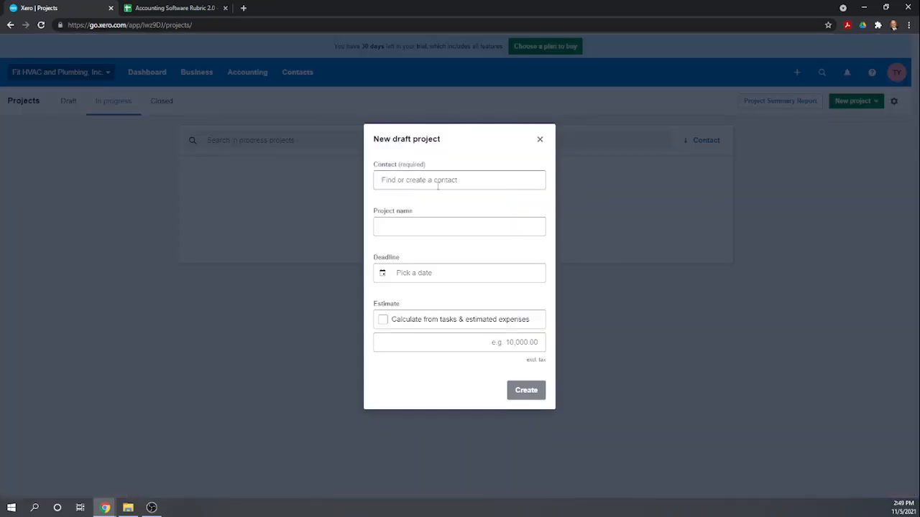
Add and save Family Bowling as a new contact for the project.
left_click(415, 180)
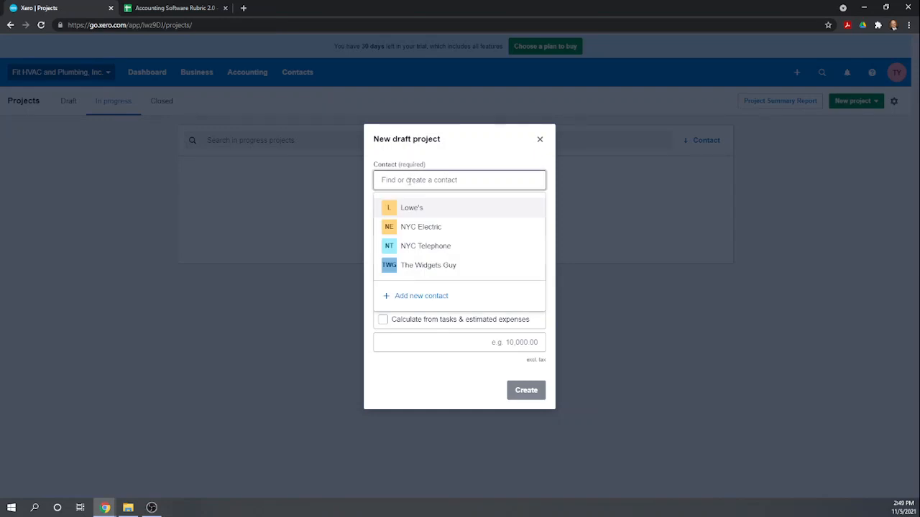
type("Family Bowling")
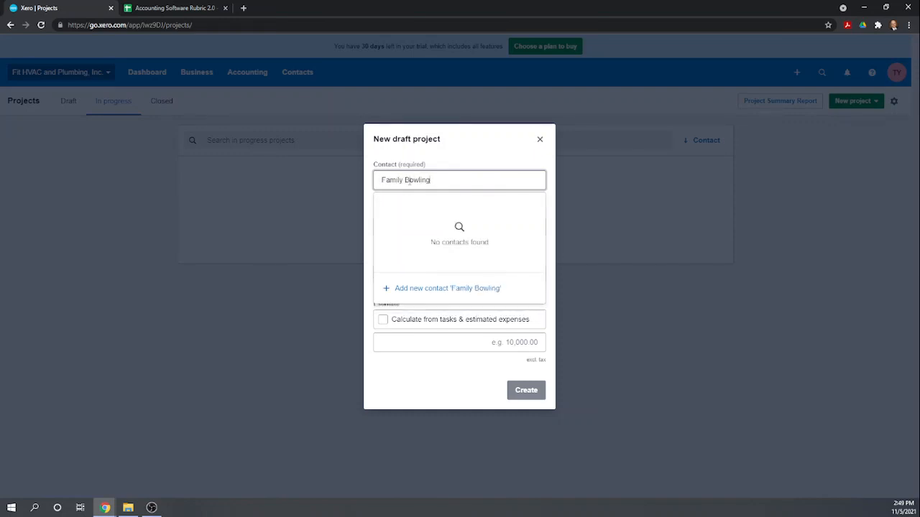
left_click(429, 288)
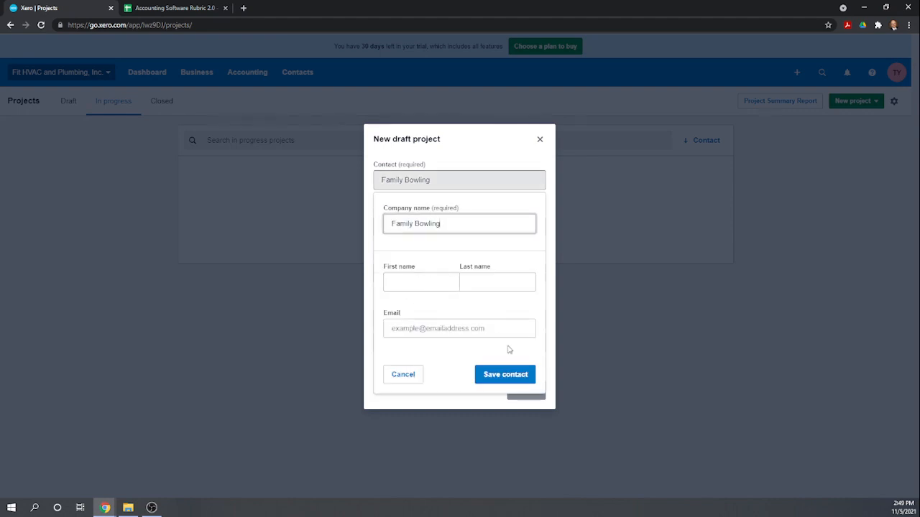
left_click(507, 376)
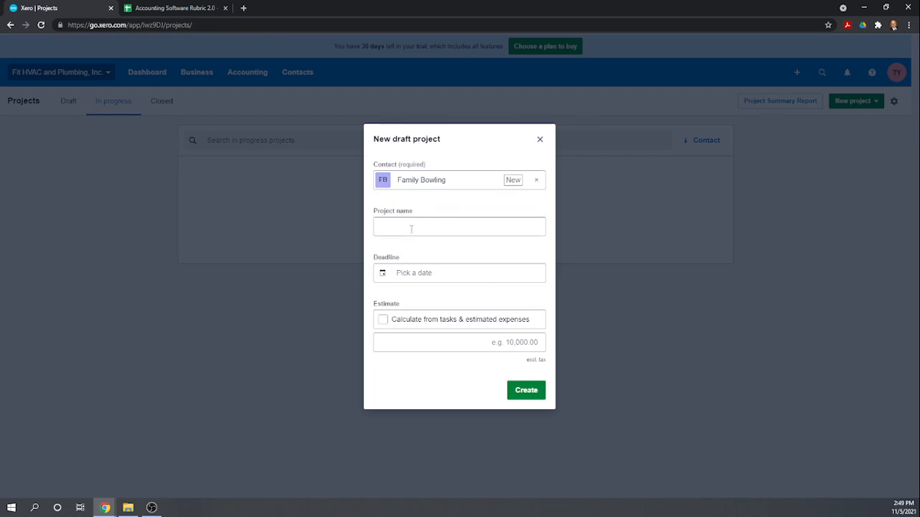
Name the project 'Bathroom Renovation' and create the draft.
left_click(410, 230)
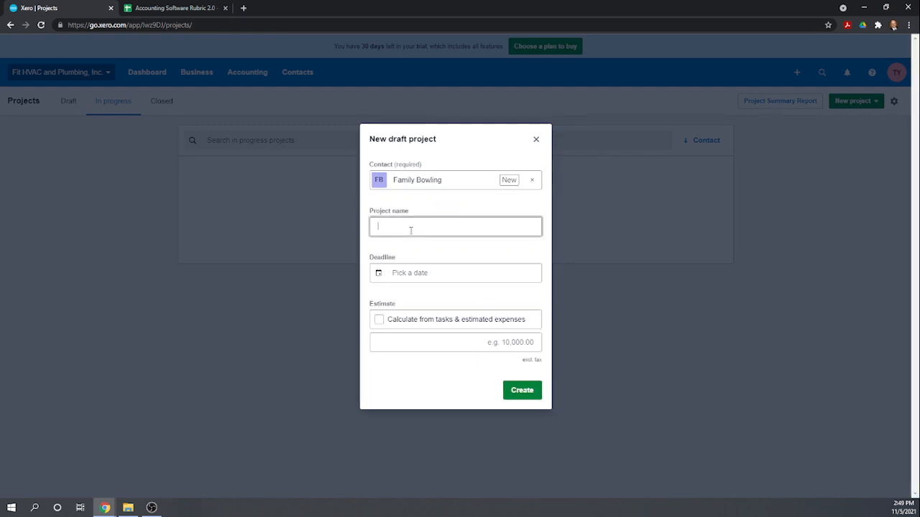
type("Bath")
key("BackSpace")
key("BackSpace")
key("BackSpace")
left_click(423, 273)
left_click(524, 389)
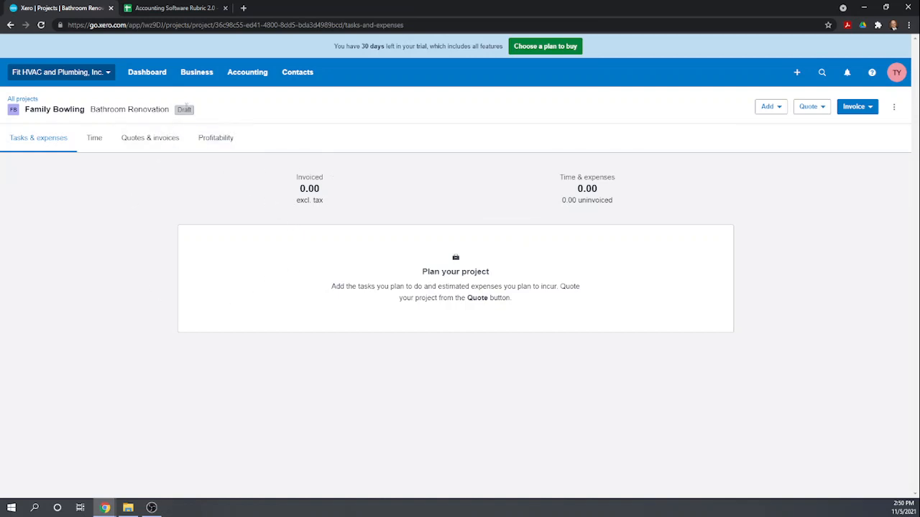
Set the Bathroom Renovation project to In progress and review its empty Time tab.
left_click(892, 109)
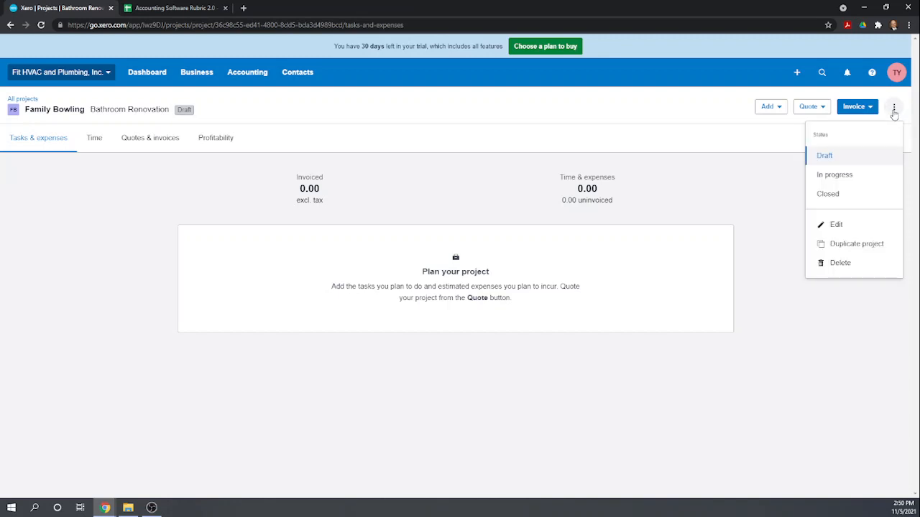
left_click(844, 177)
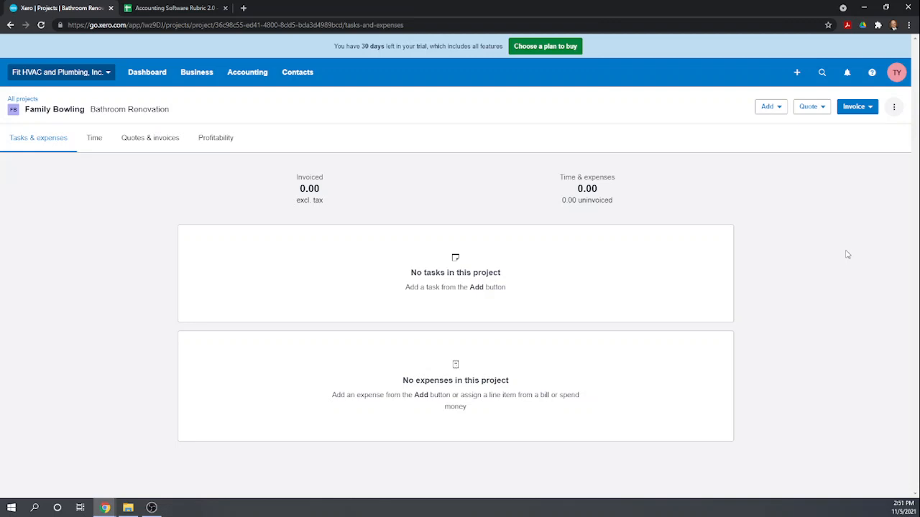
left_click(100, 141)
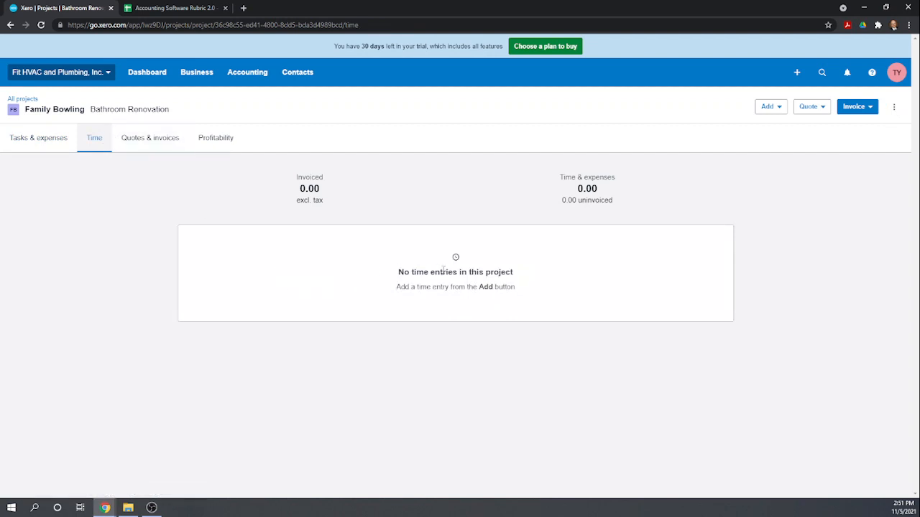
left_click(783, 108)
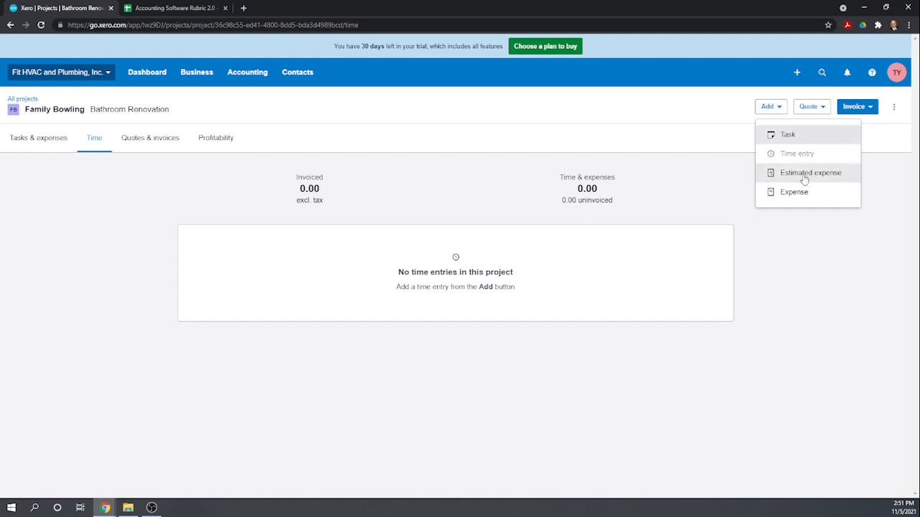
left_click(830, 352)
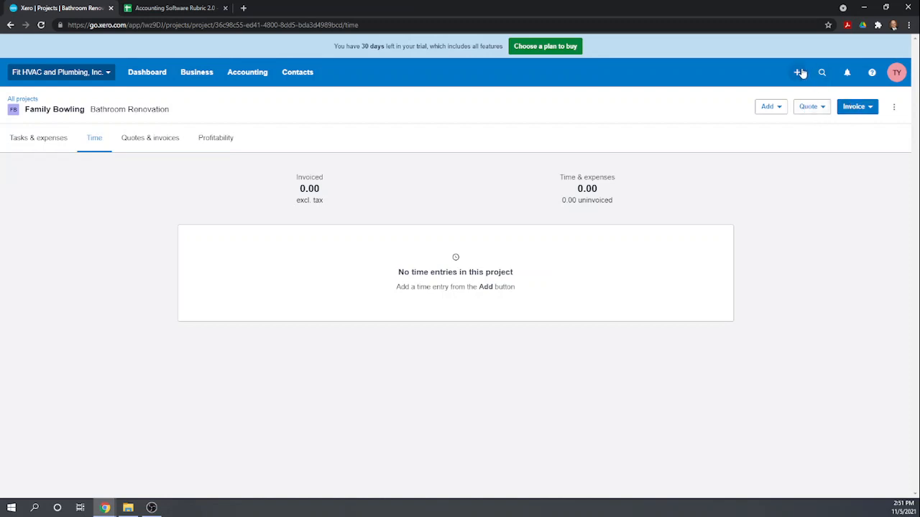
Start a new Spend Money transaction paid from Checking Account (1000).
left_click(802, 73)
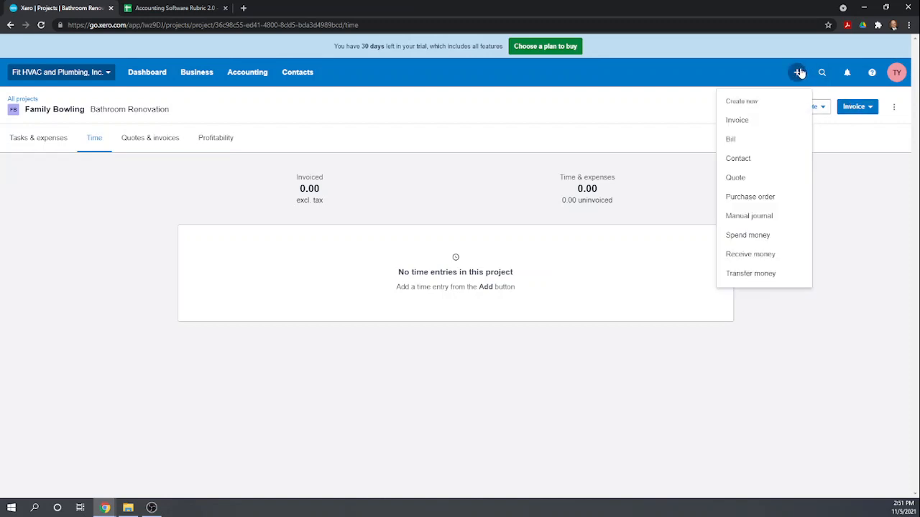
left_click(748, 235)
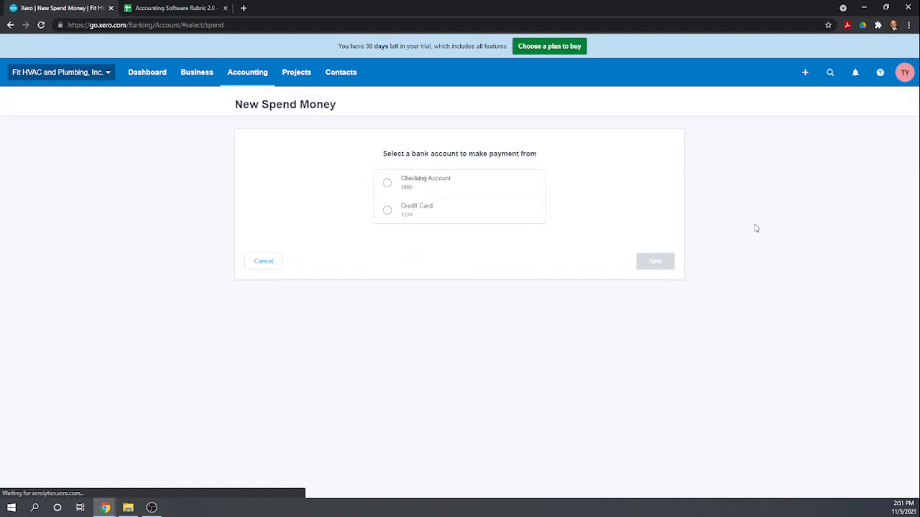
left_click(388, 183)
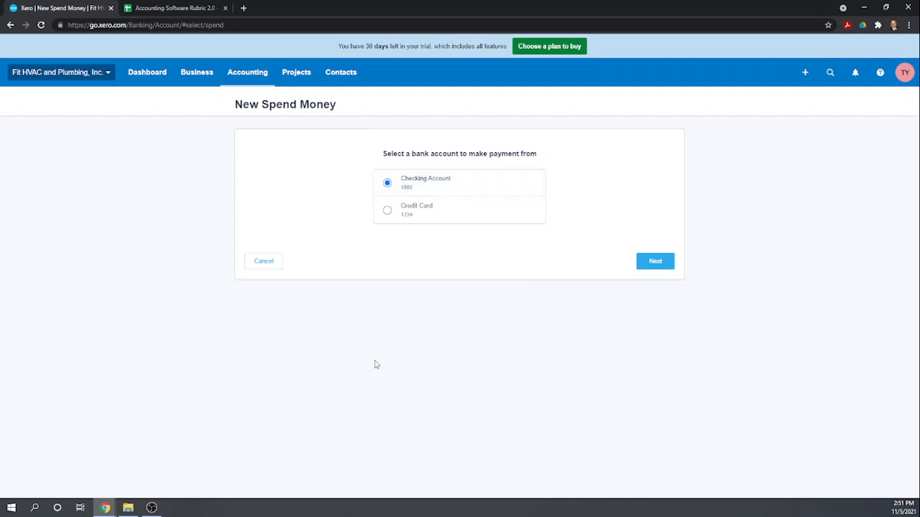
left_click(197, 75)
Create a new item with code Labor, name Contract Labor and purchase cost 30.00.
left_click(216, 323)
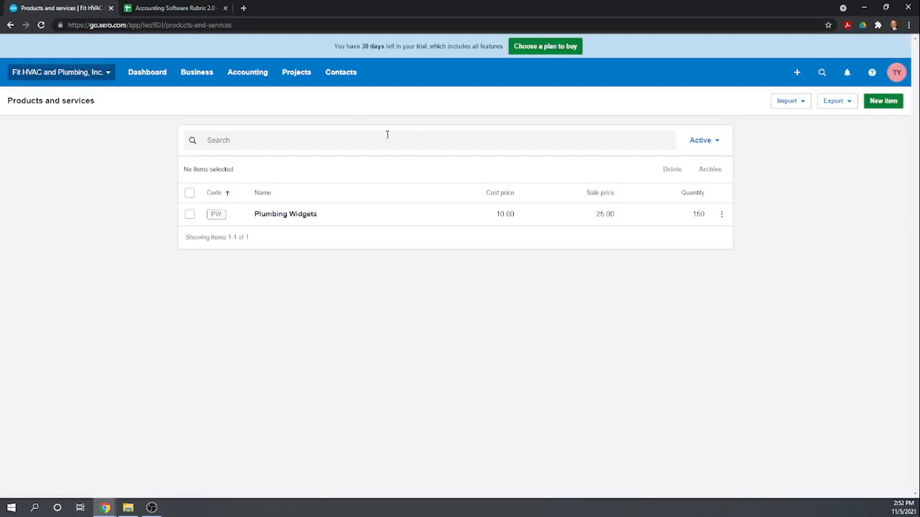
left_click(884, 103)
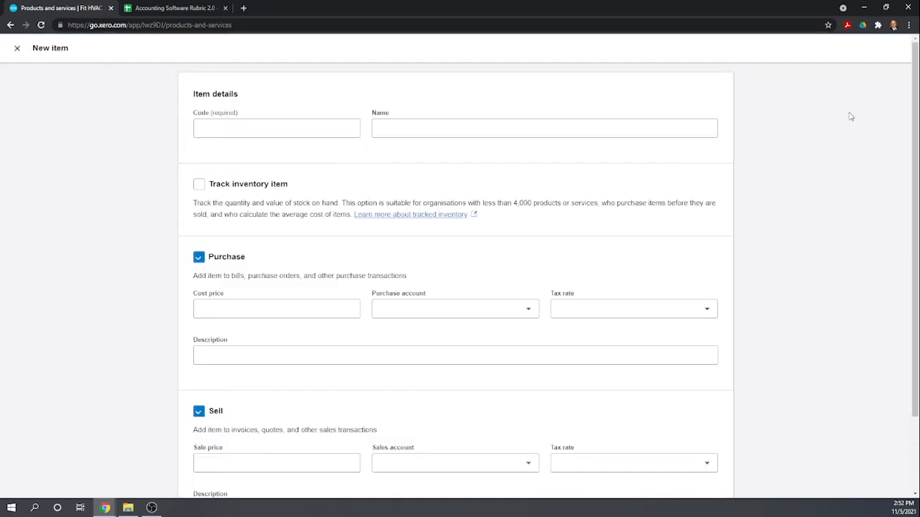
left_click(309, 125)
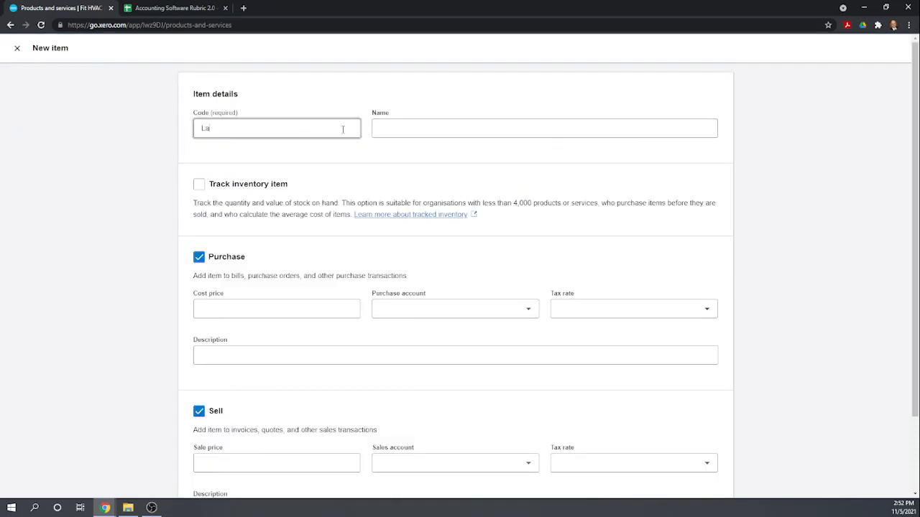
key("Tab")
type("C")
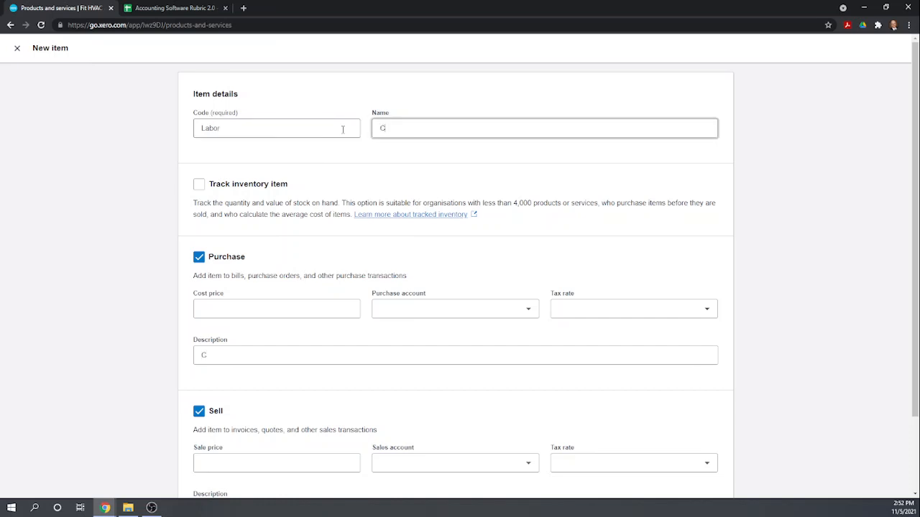
type("ontract Labor")
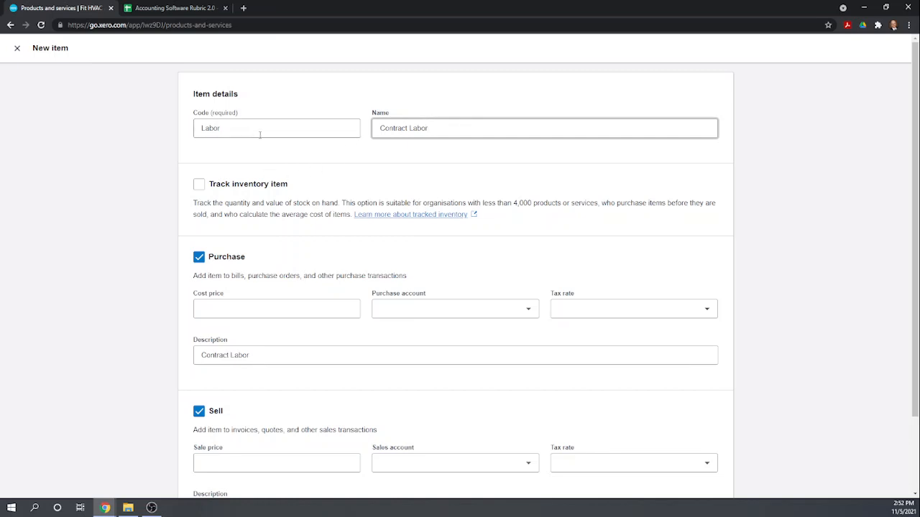
scroll(295, 226, "down", 1)
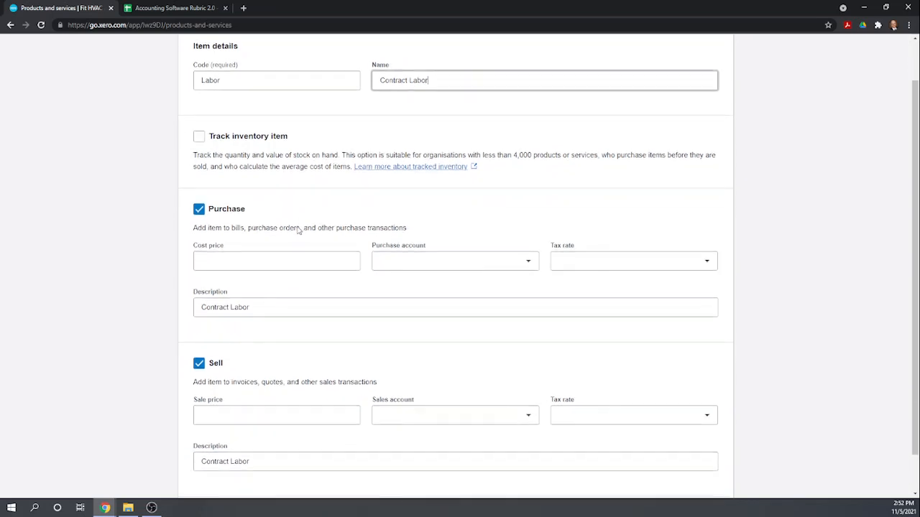
left_click(220, 259)
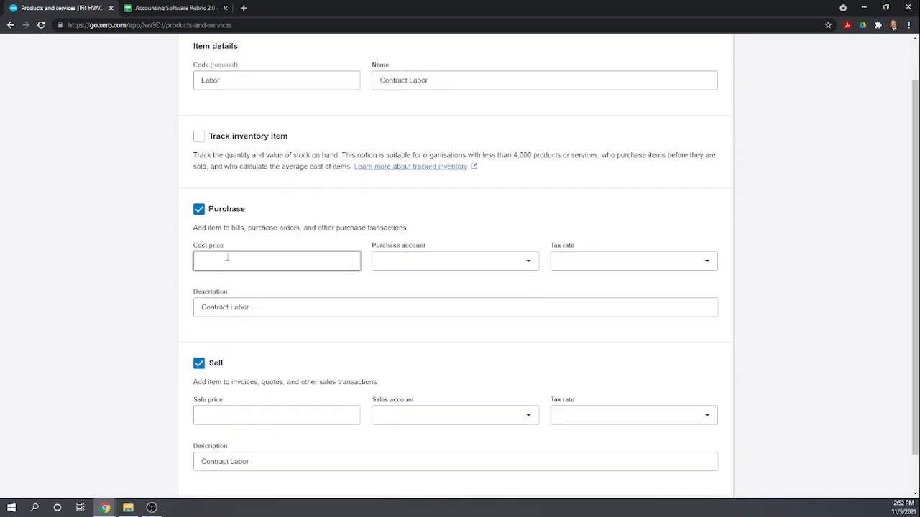
key("Tab")
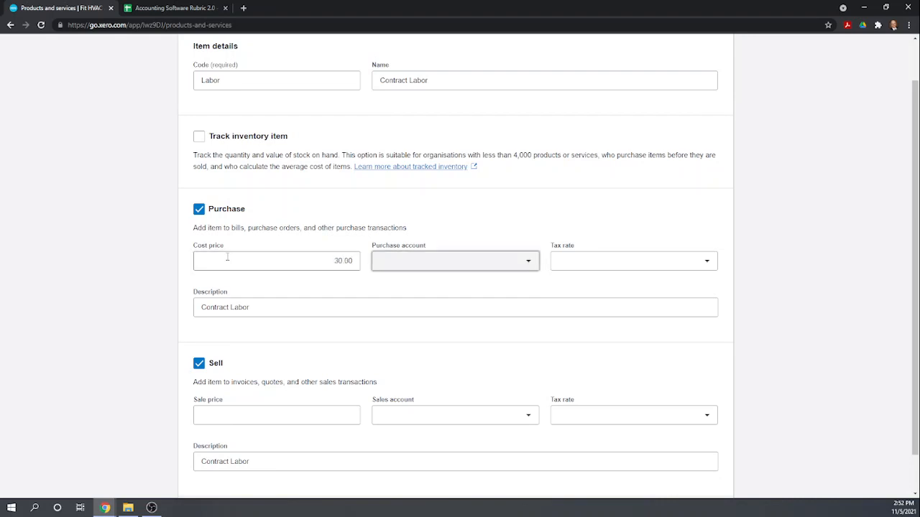
Post the cost to 5300 Subcontractors and the 80.00 sale price to 4000 Sales, then save.
left_click(402, 267)
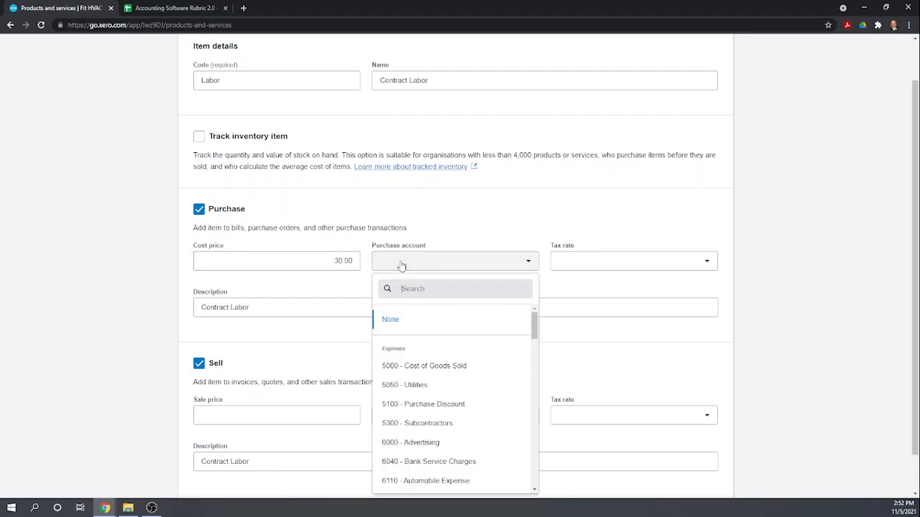
type("sub")
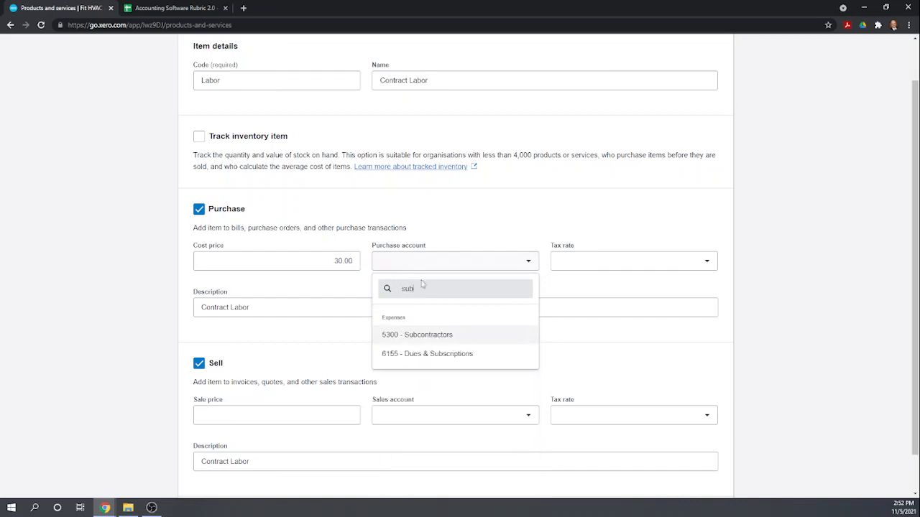
left_click(440, 341)
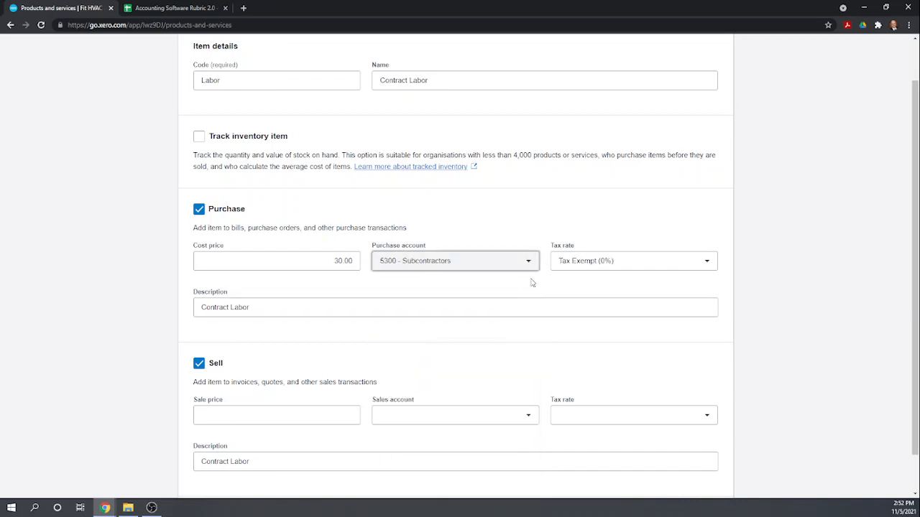
scroll(544, 307, "down", 1)
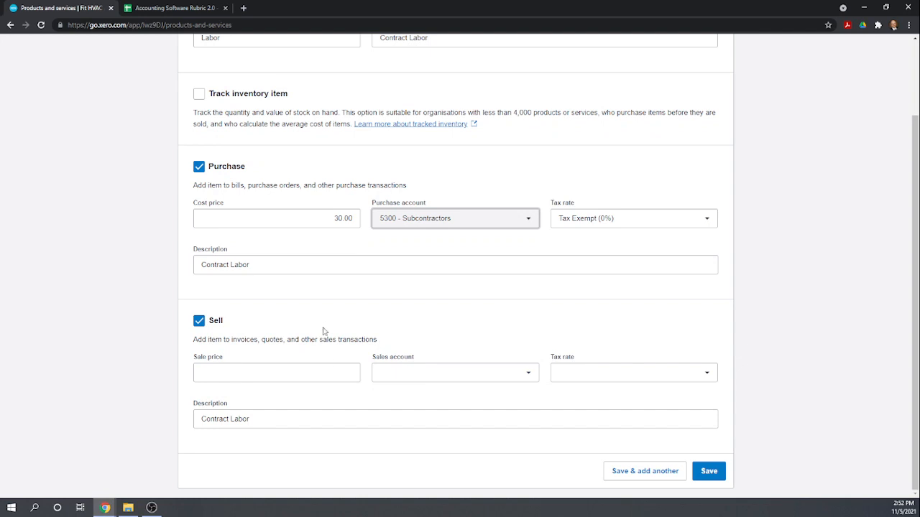
left_click(246, 375)
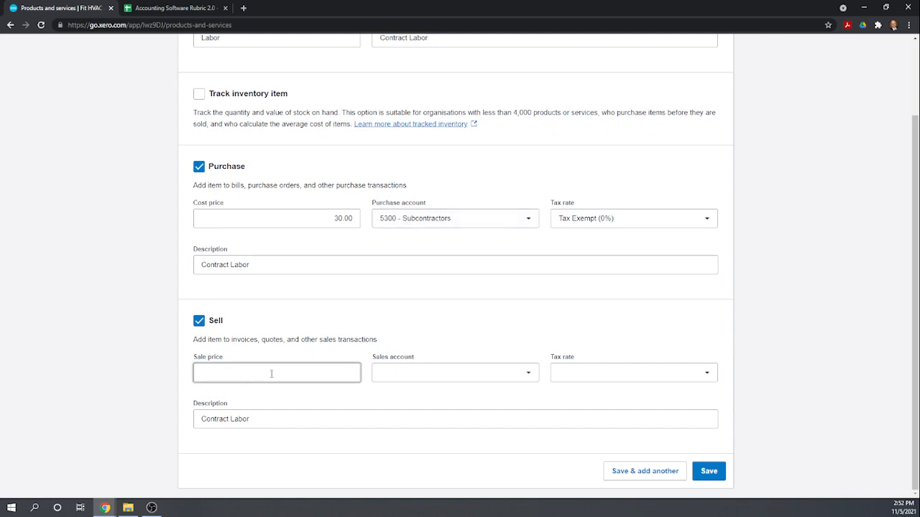
key("Tab")
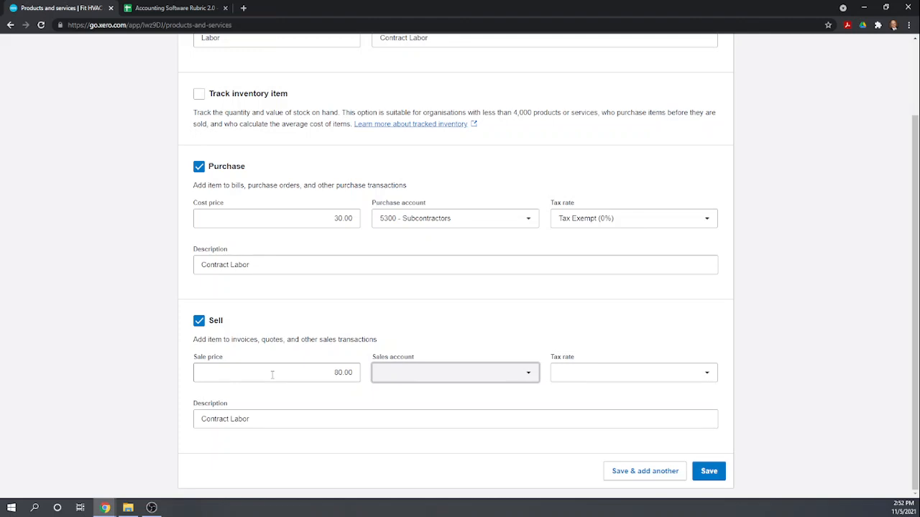
left_click(530, 375)
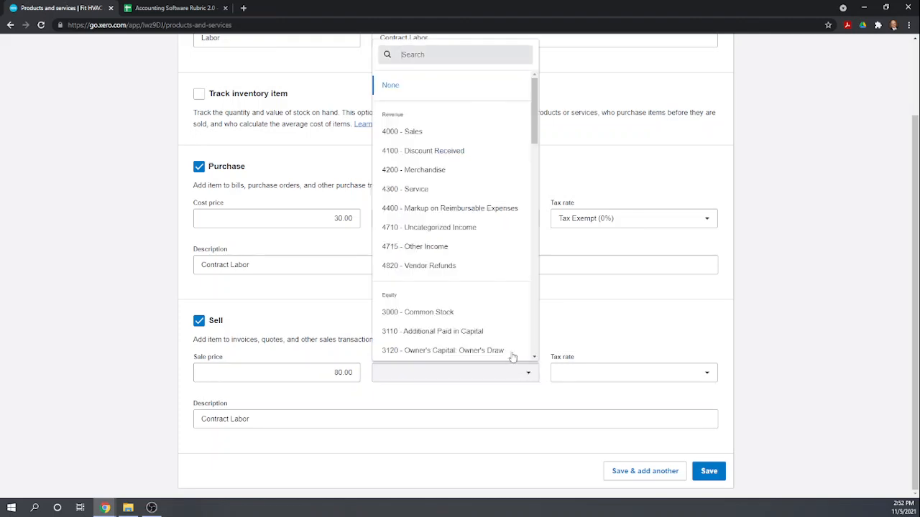
left_click(414, 135)
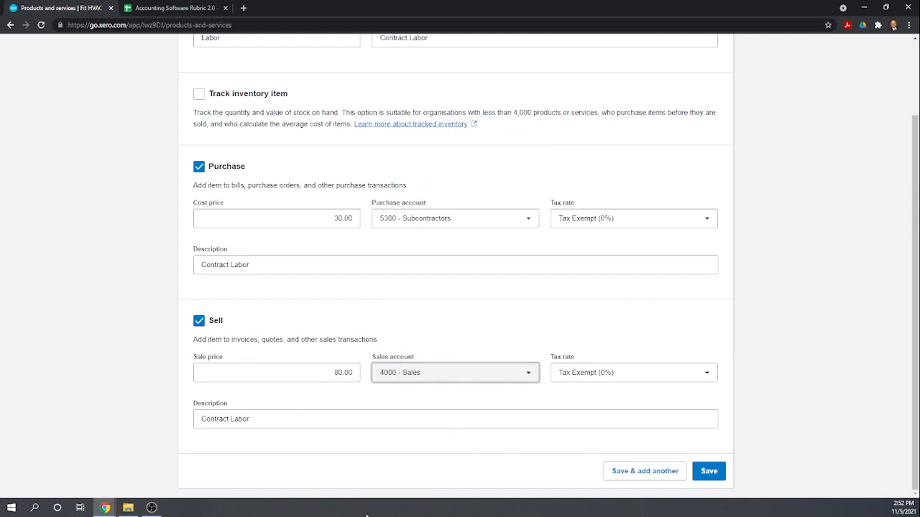
left_click(708, 472)
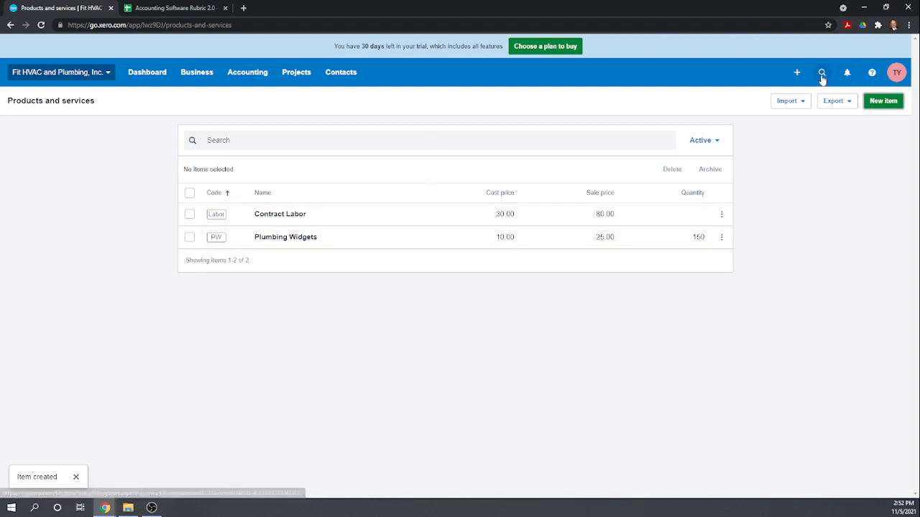
Start a Checking Account spend-money payment and add the contractor as a new payee contact.
left_click(795, 74)
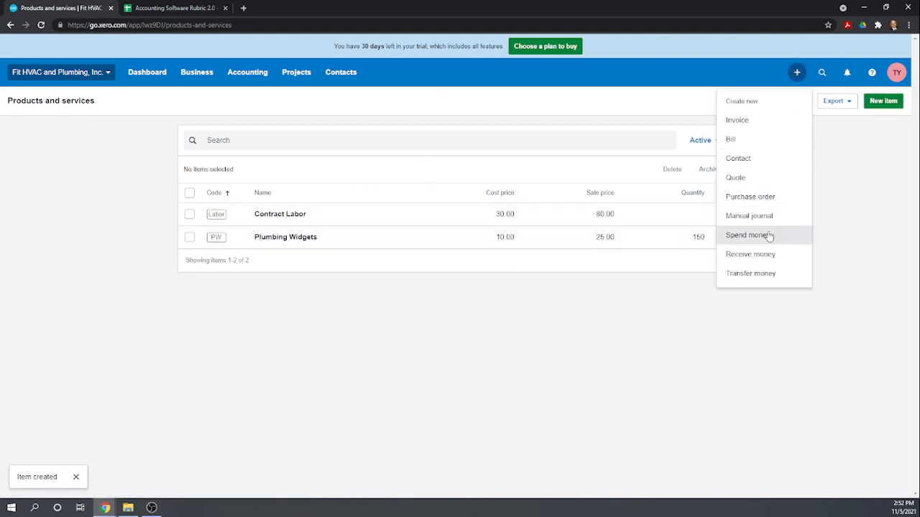
left_click(767, 235)
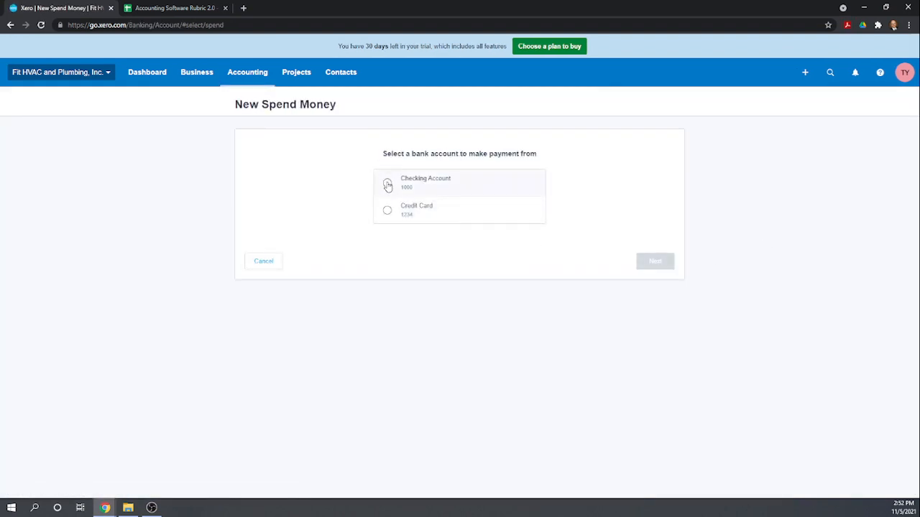
left_click(388, 185)
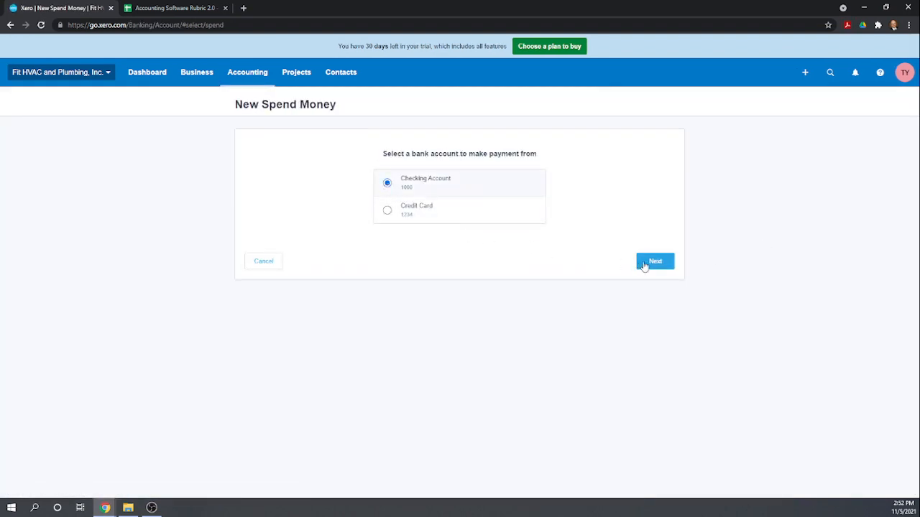
left_click(644, 265)
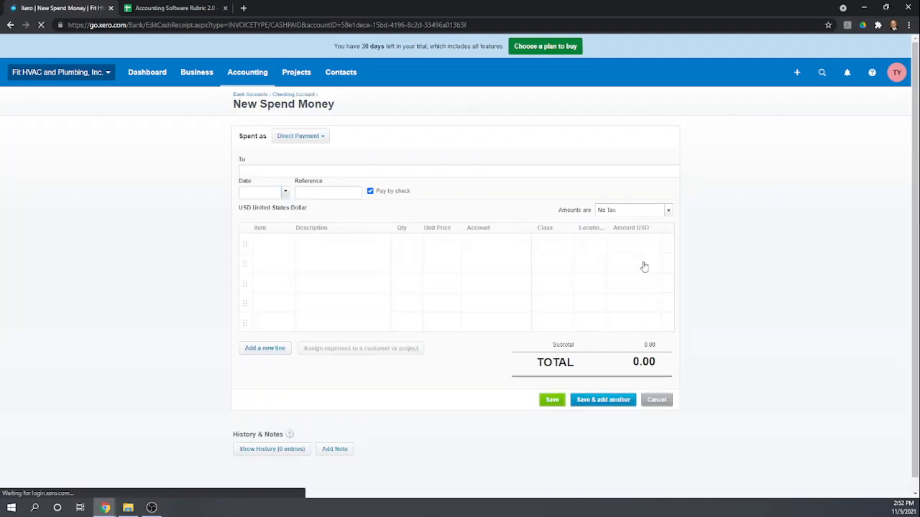
left_click(270, 169)
type("Hank ")
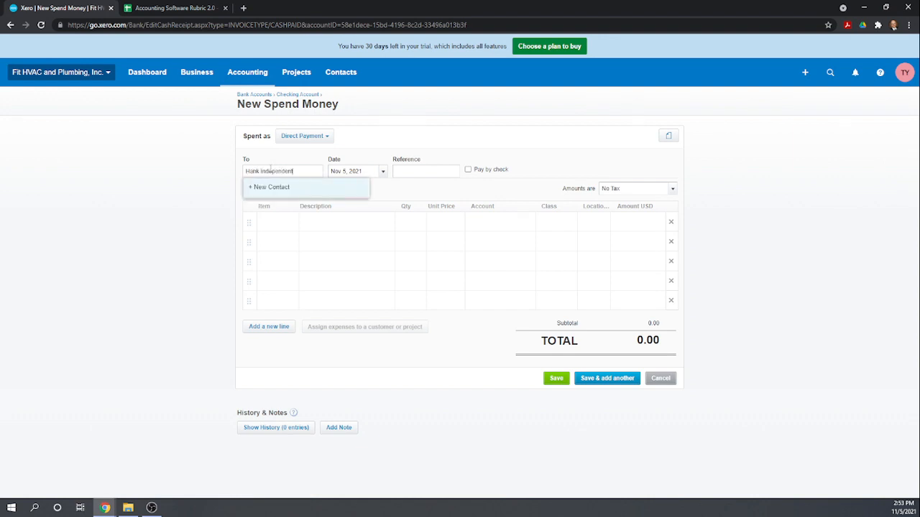
type("Independent")
left_click(273, 186)
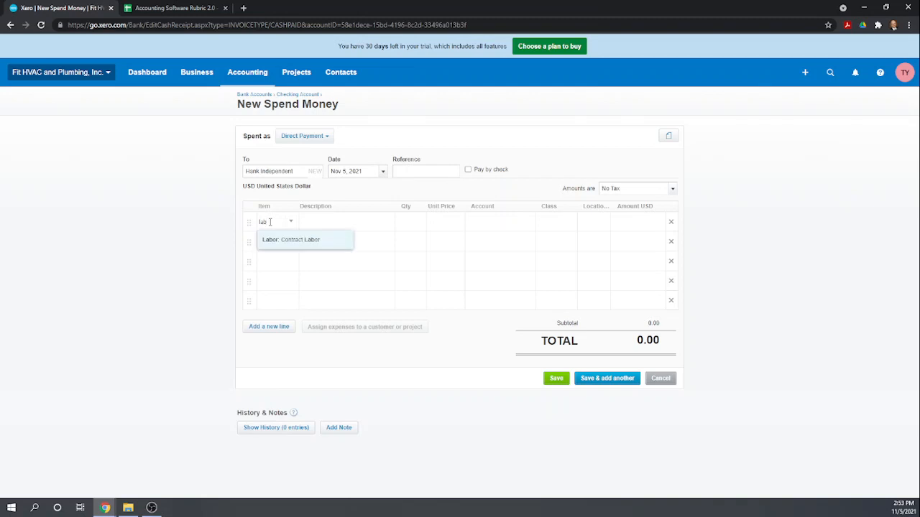
Add a Contract Labor line with quantity 40, Plumbing class and New York location.
left_click(285, 242)
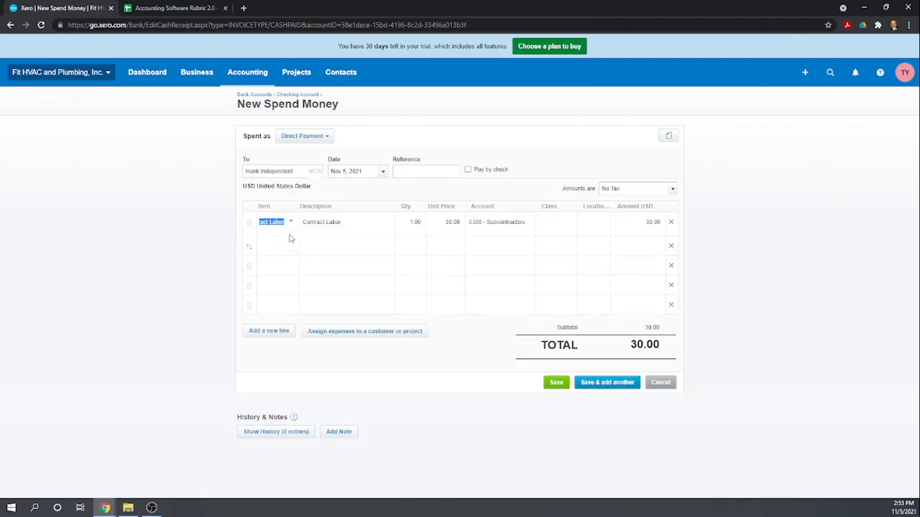
left_click(413, 224)
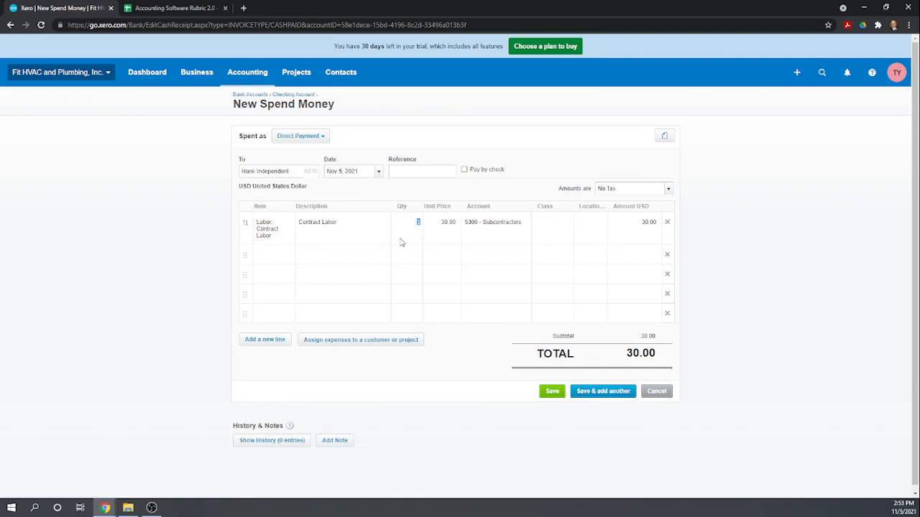
key("Tab")
key("Tab")
key("Tab")
type("p")
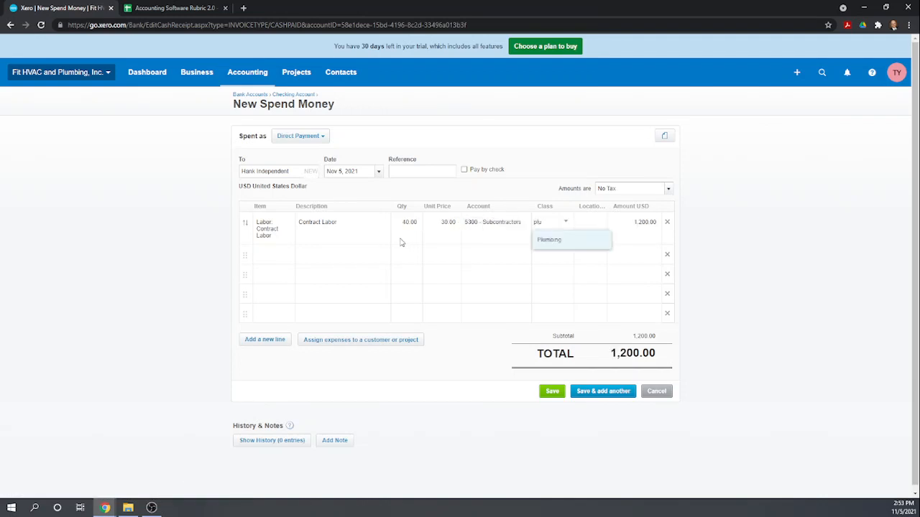
type("lu")
left_click(545, 244)
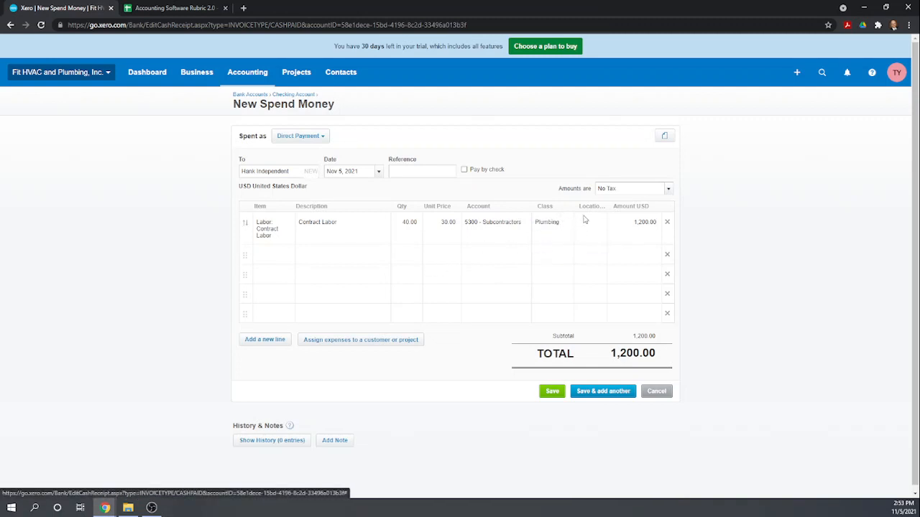
left_click(592, 223)
type("new")
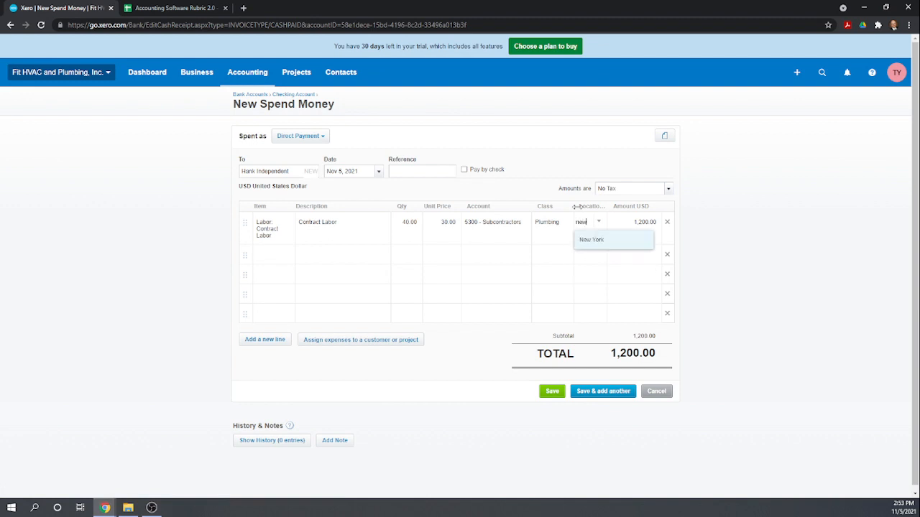
left_click(591, 240)
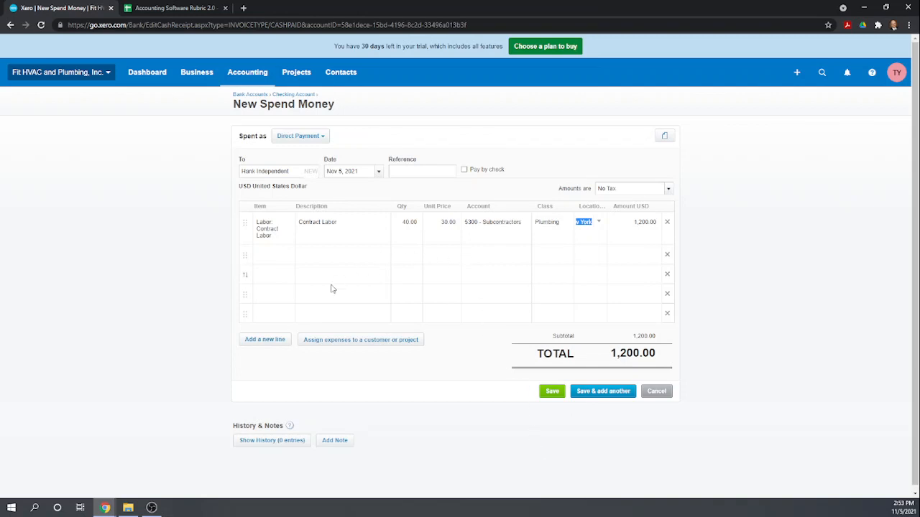
left_click(371, 341)
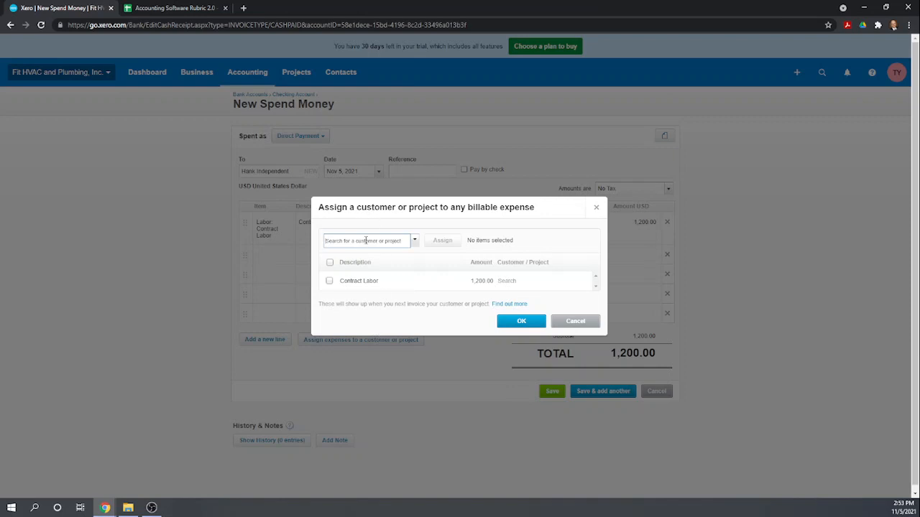
Assign the Contract Labor expense as billable to the Family Bowling Bathroom Renovation project.
left_click(416, 242)
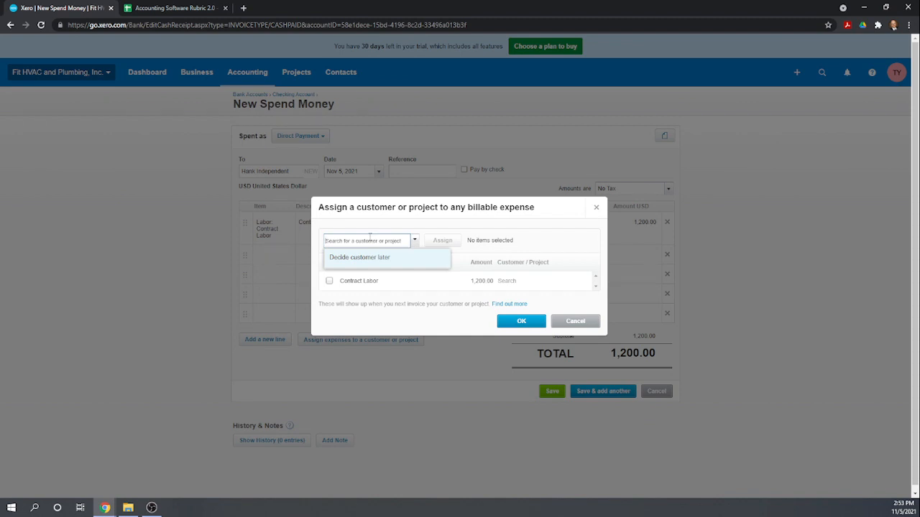
type("h")
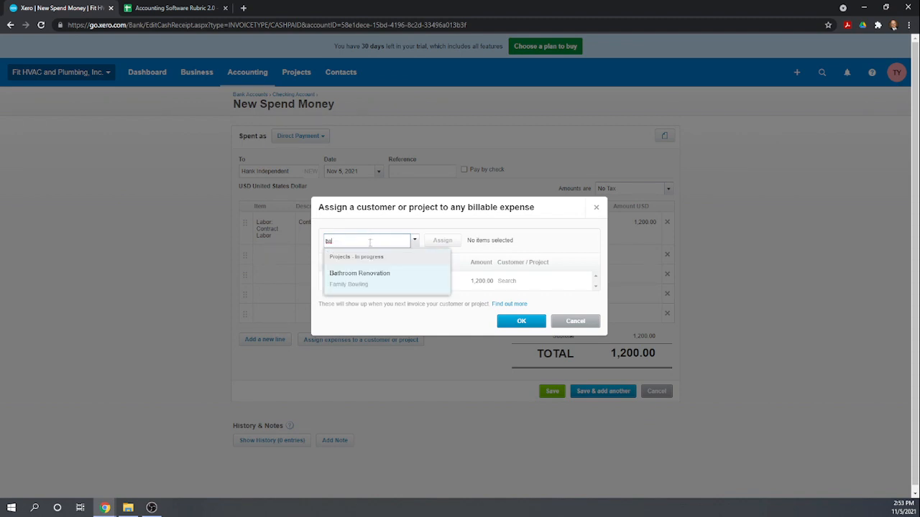
left_click(361, 274)
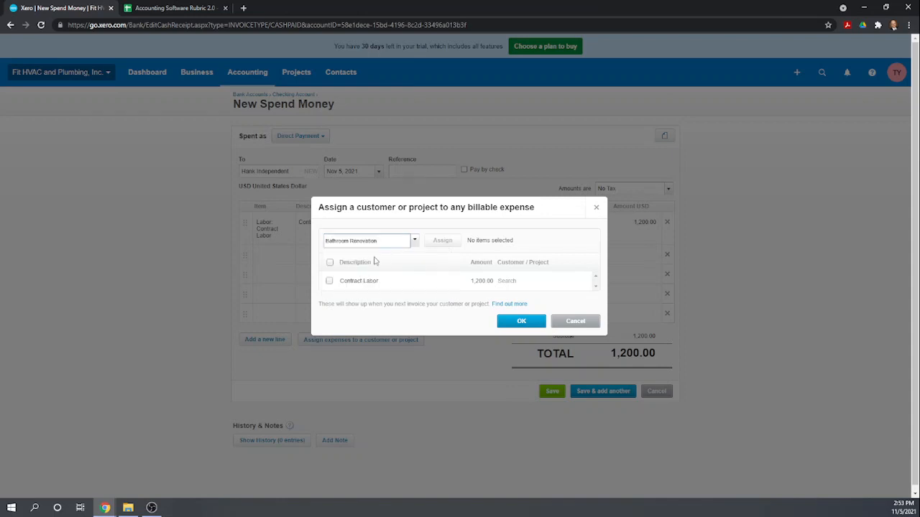
left_click(330, 282)
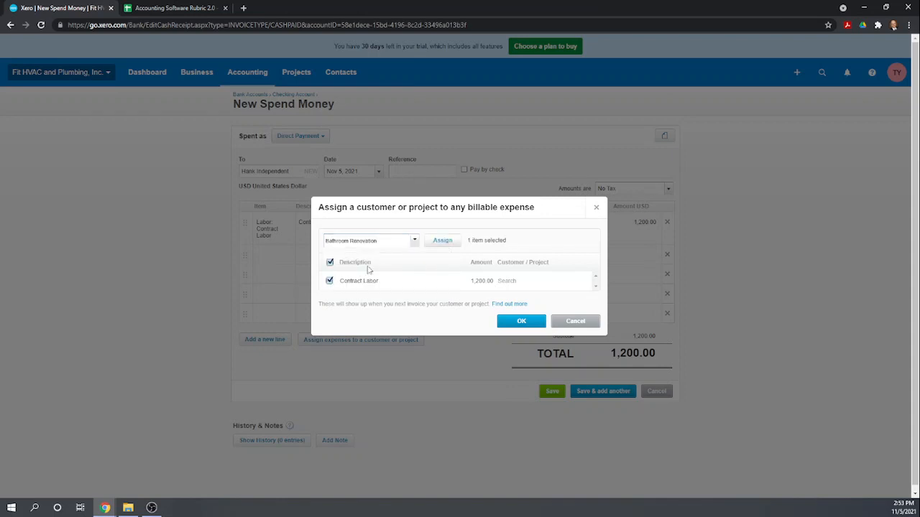
left_click(444, 245)
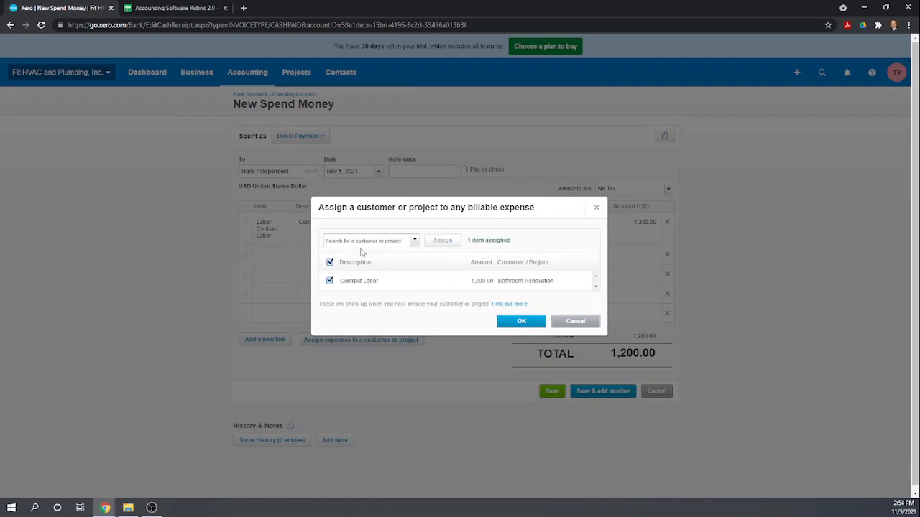
left_click(520, 321)
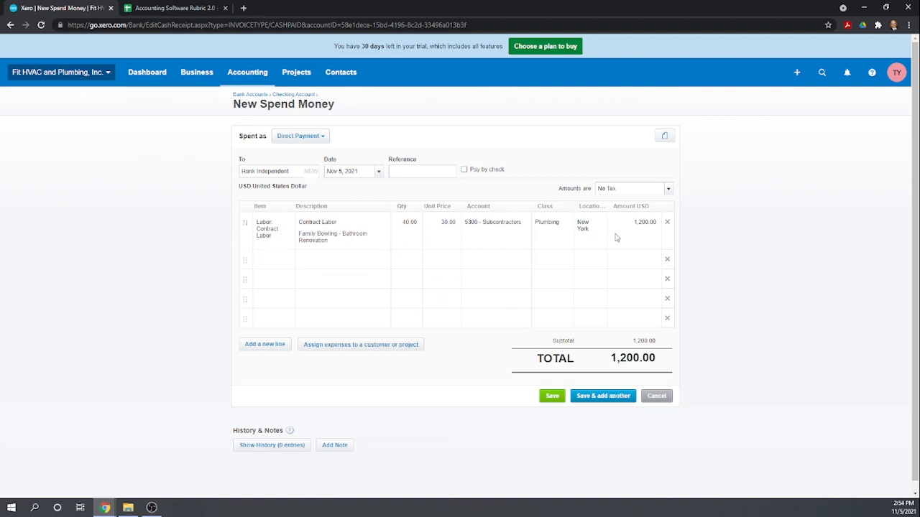
Save the 1,200.00 contract labor spend-money transaction from Checking Account.
scroll(431, 388, "down", 1)
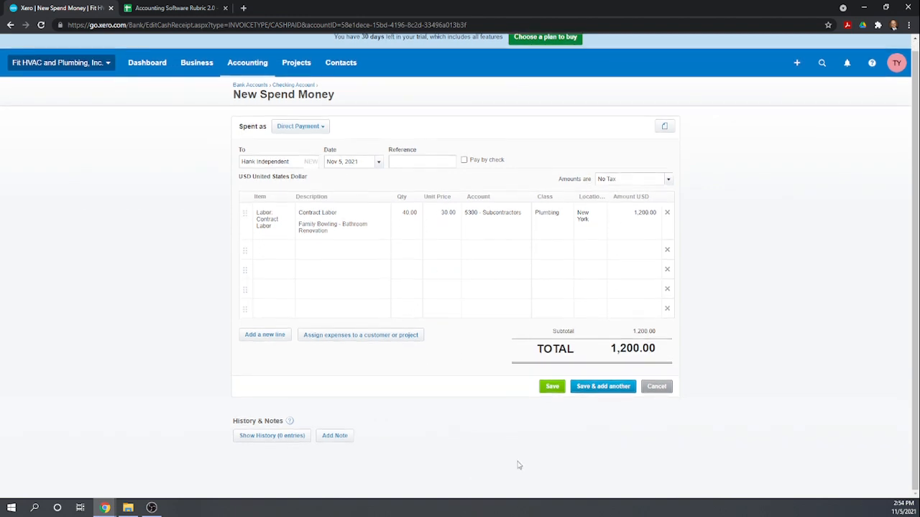
left_click(555, 389)
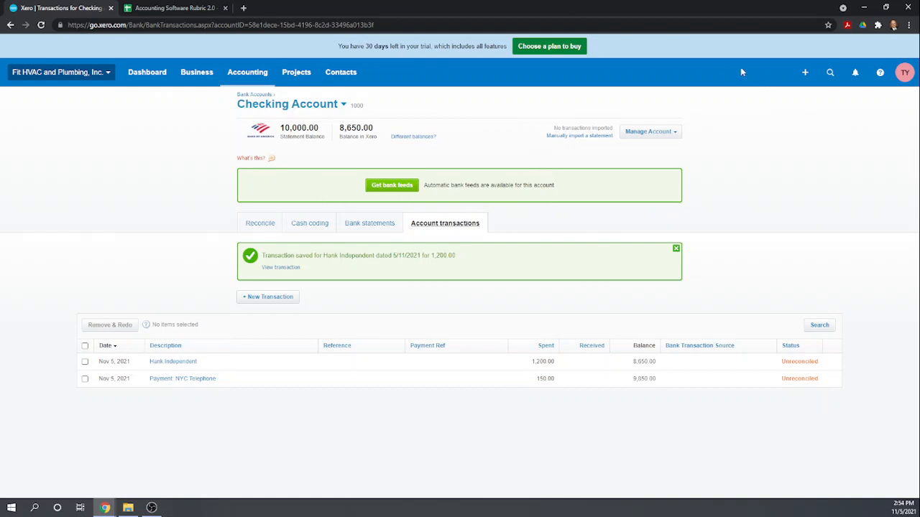
left_click(803, 72)
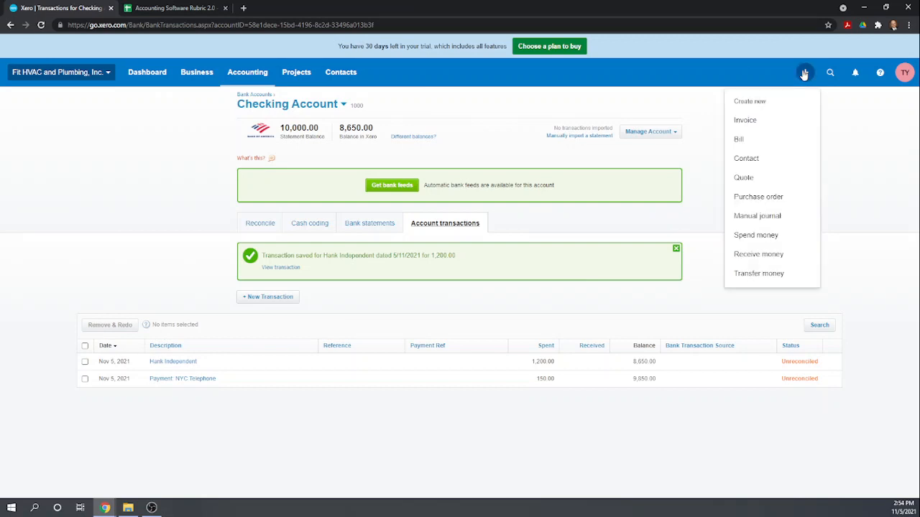
Start a Checking Account spend-money payment to New York City, added as a new contact.
left_click(756, 238)
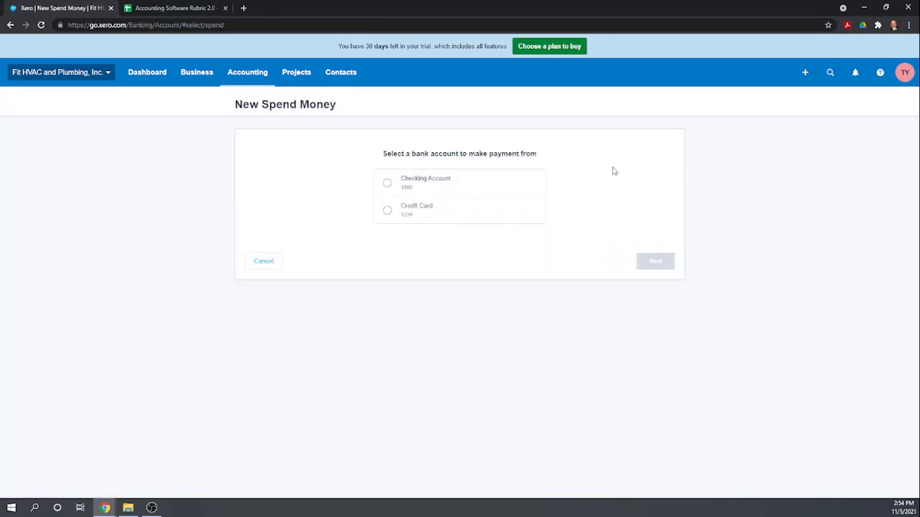
left_click(387, 183)
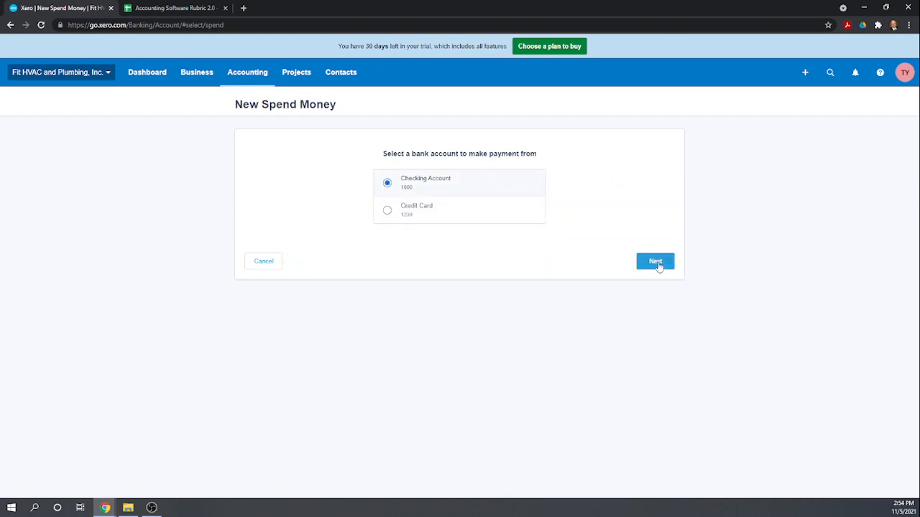
left_click(657, 265)
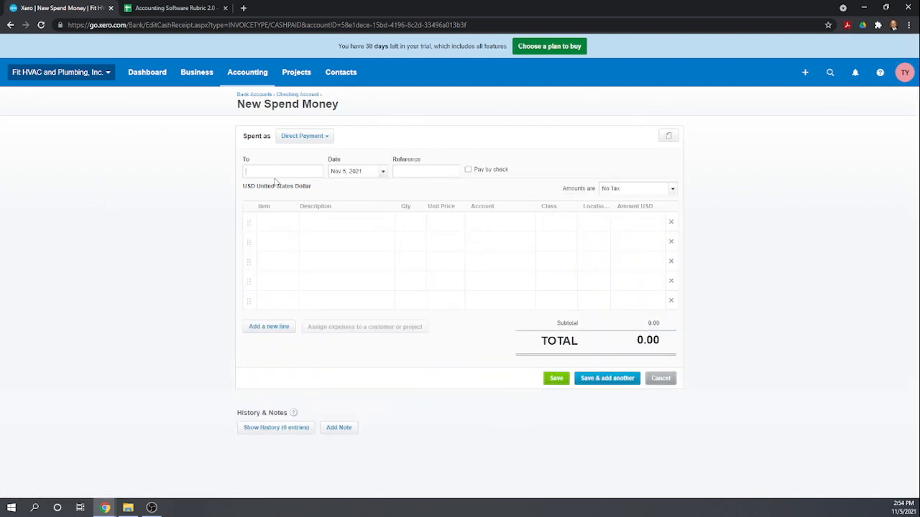
type("New York City")
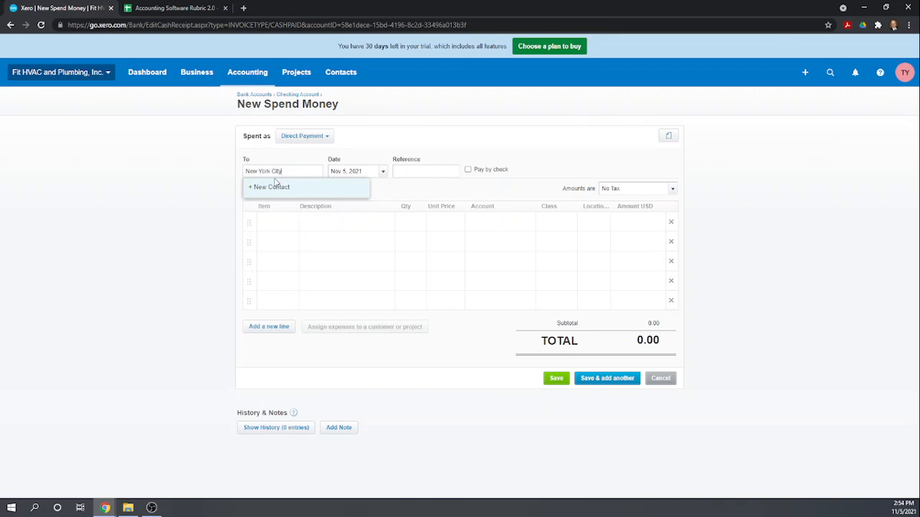
left_click(276, 186)
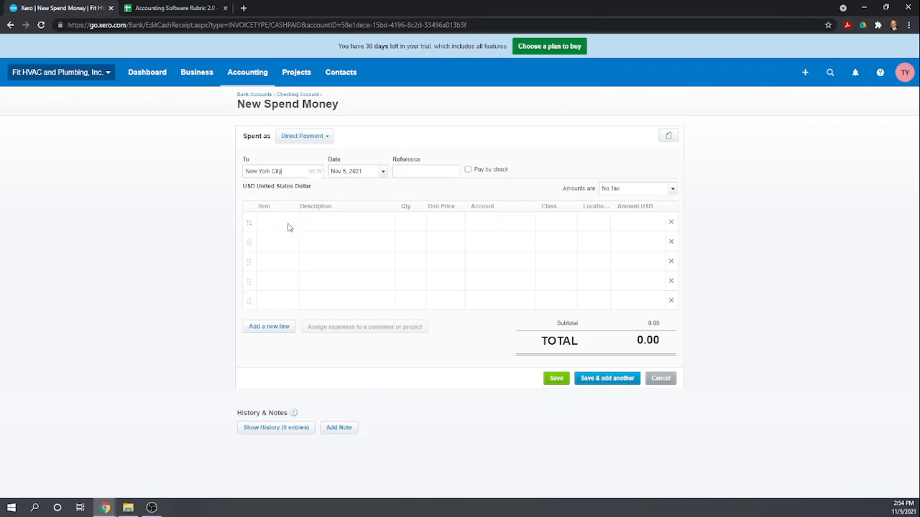
Add a Permit line with quantity 1 under account 6140 Business License & Fees.
left_click(327, 221)
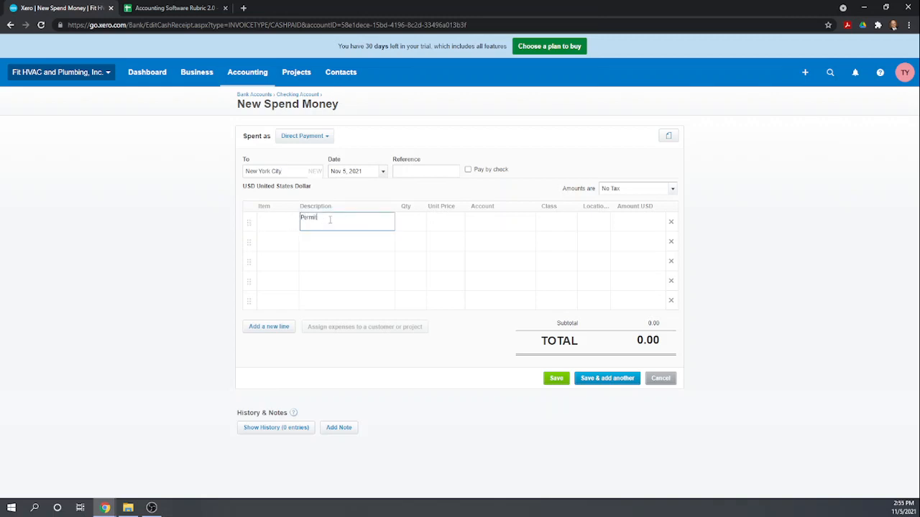
left_click(416, 230)
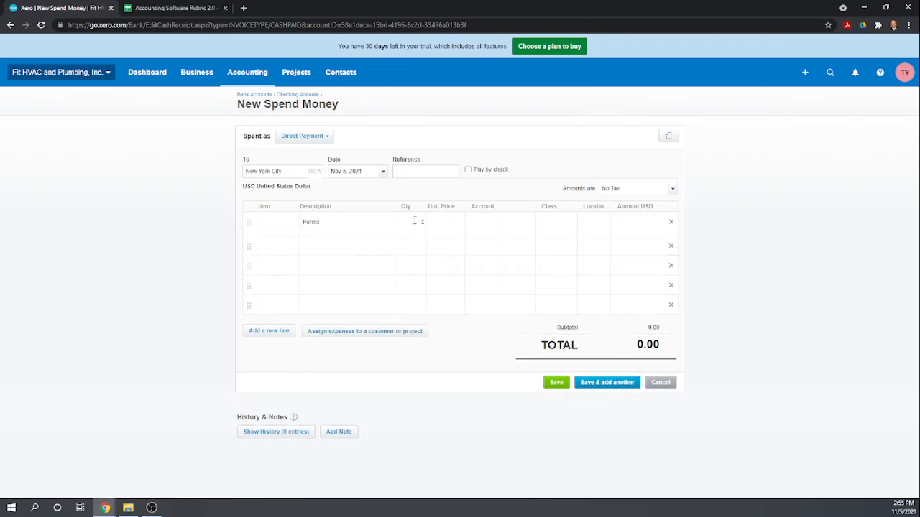
type("1")
key("Tab")
key("Tab")
type("lic")
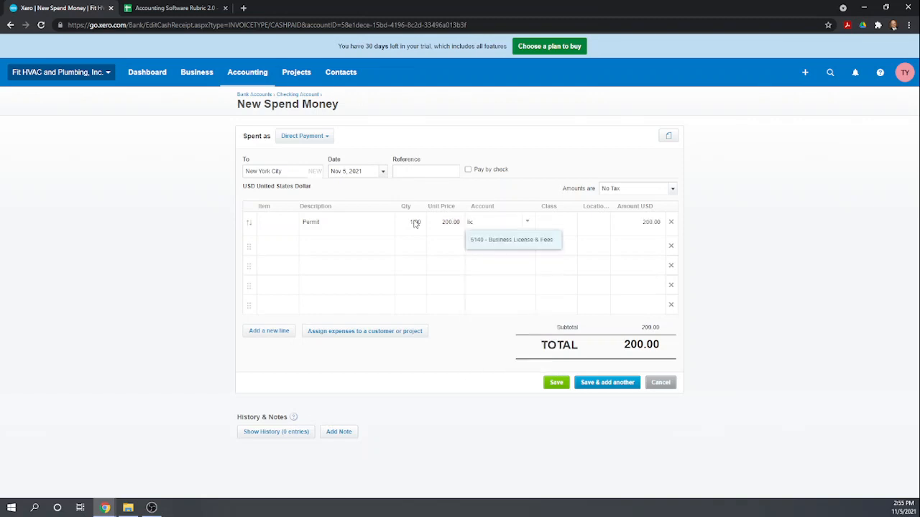
key("BackSpace")
key("BackSpace")
key("BackSpace")
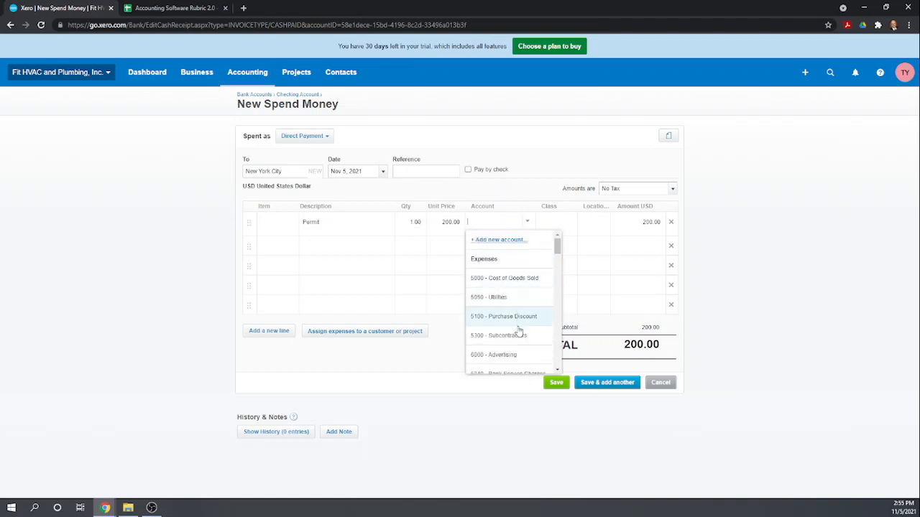
scroll(518, 331, "down", 1)
scroll(519, 334, "up", 1)
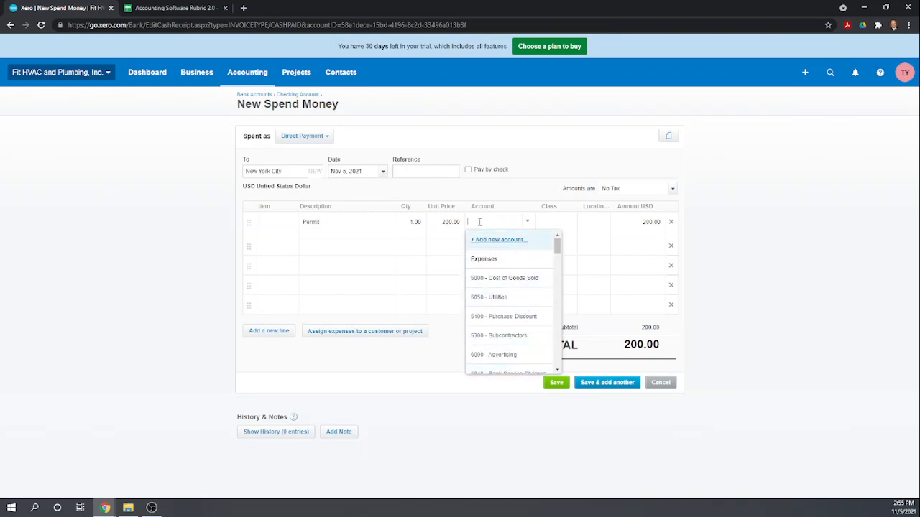
type("bu")
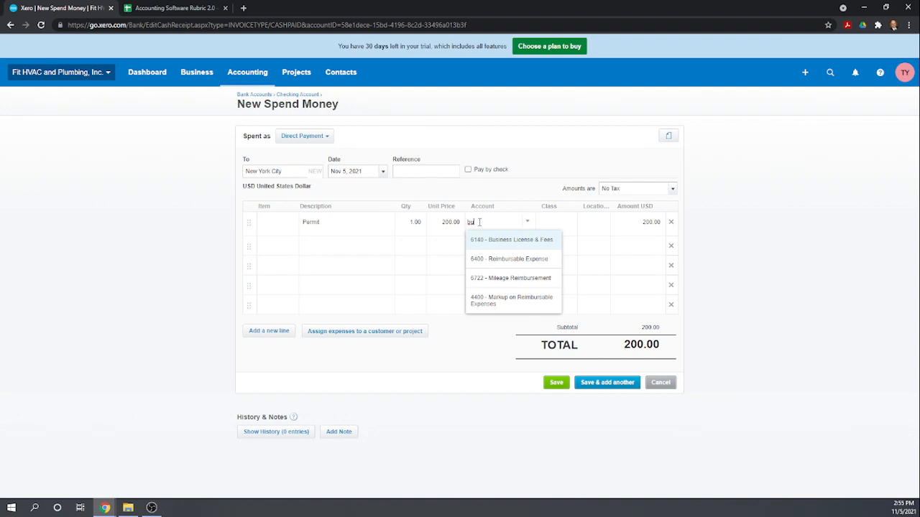
left_click(501, 240)
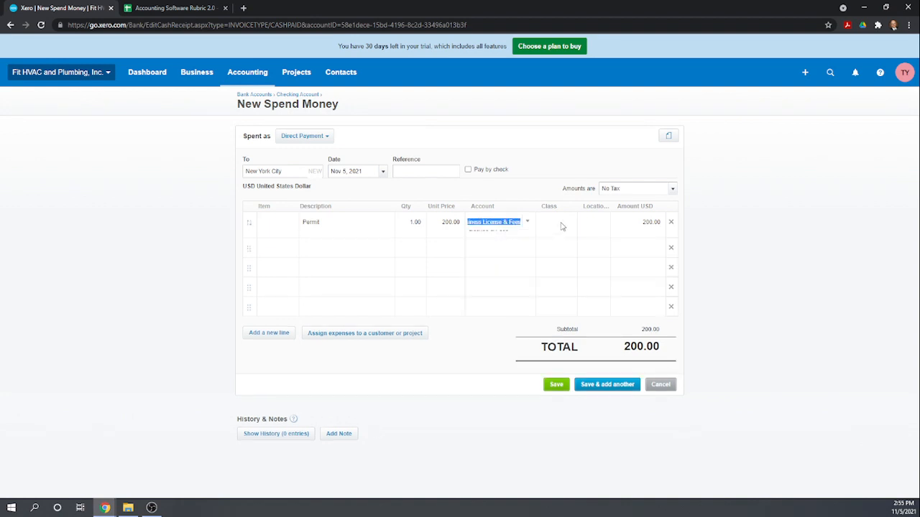
Tag the Permit line with Plumbing class and New York location.
left_click(558, 224)
type("pl")
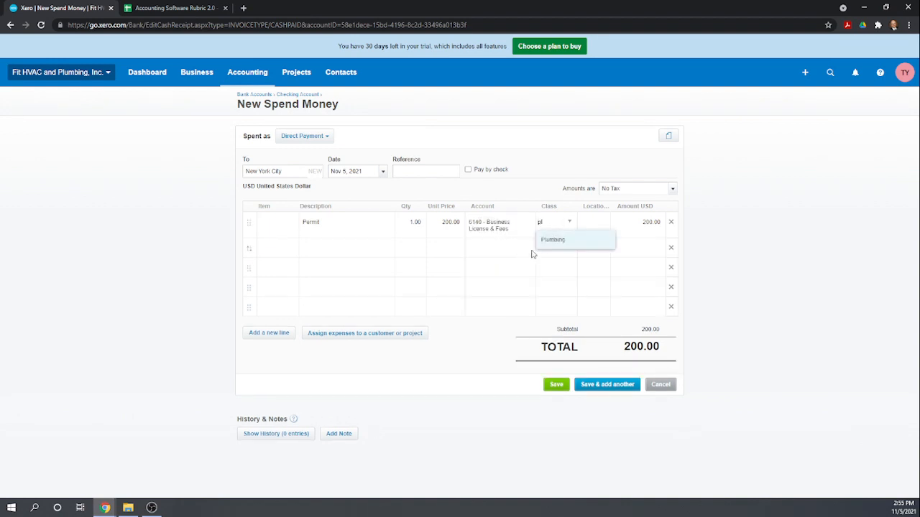
left_click(553, 239)
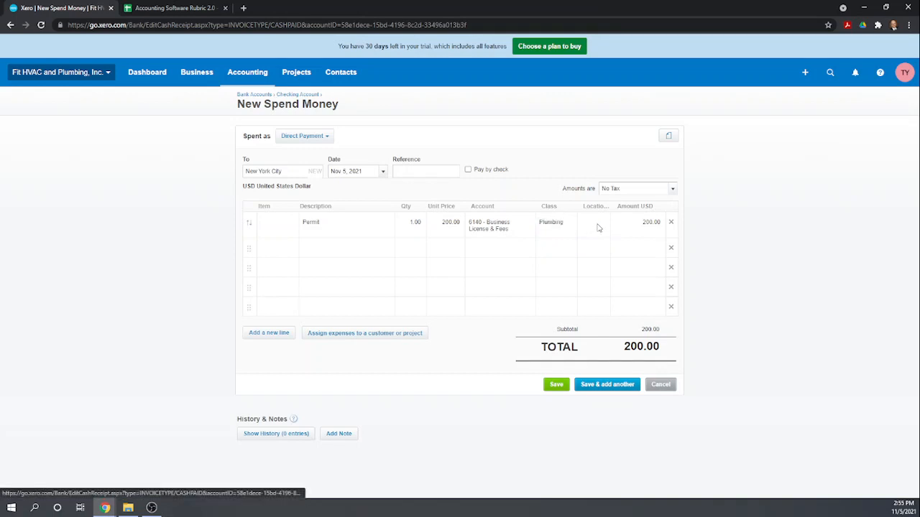
left_click(596, 226)
type("n")
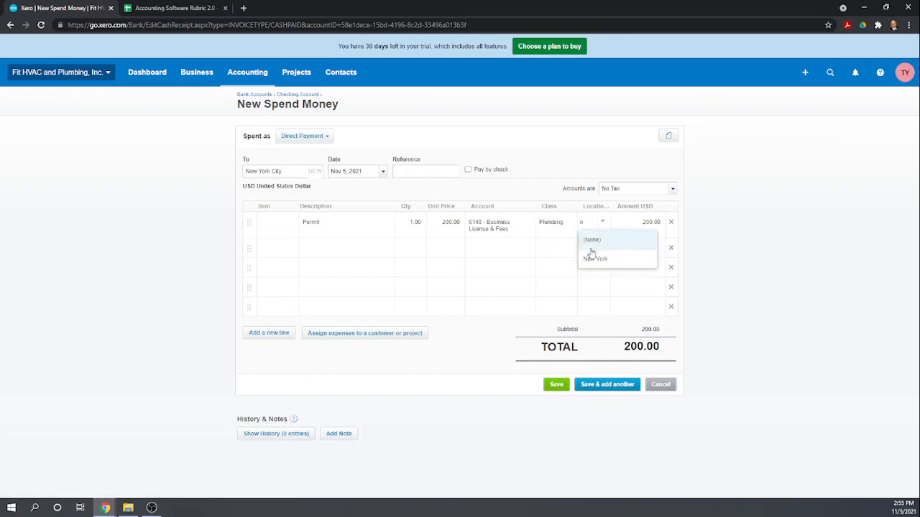
left_click(593, 259)
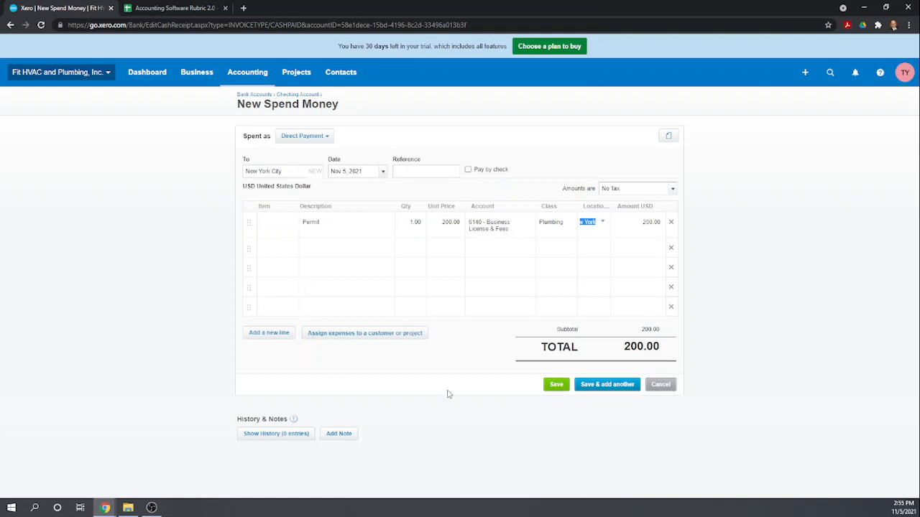
left_click(366, 338)
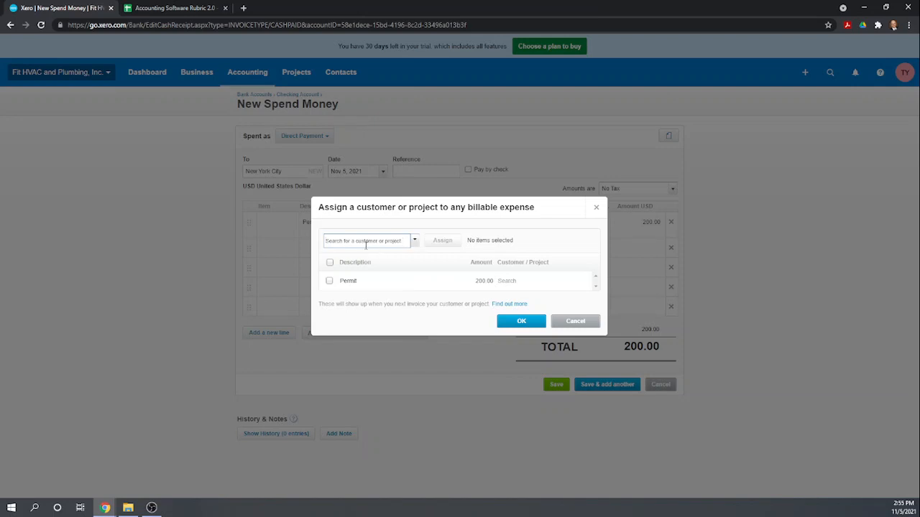
Assign the Permit expense to Bathroom Renovation and save the 200.00 New York City payment.
type("bayh")
key("BackSpace")
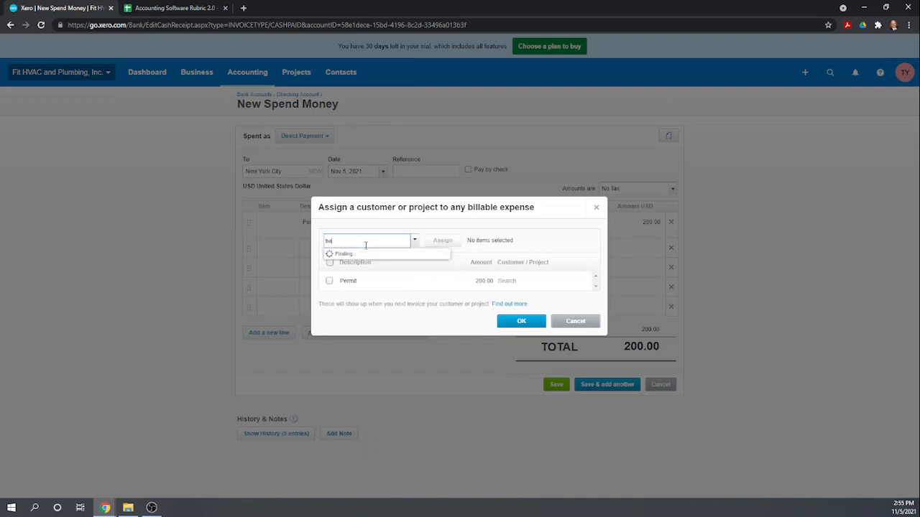
type("th")
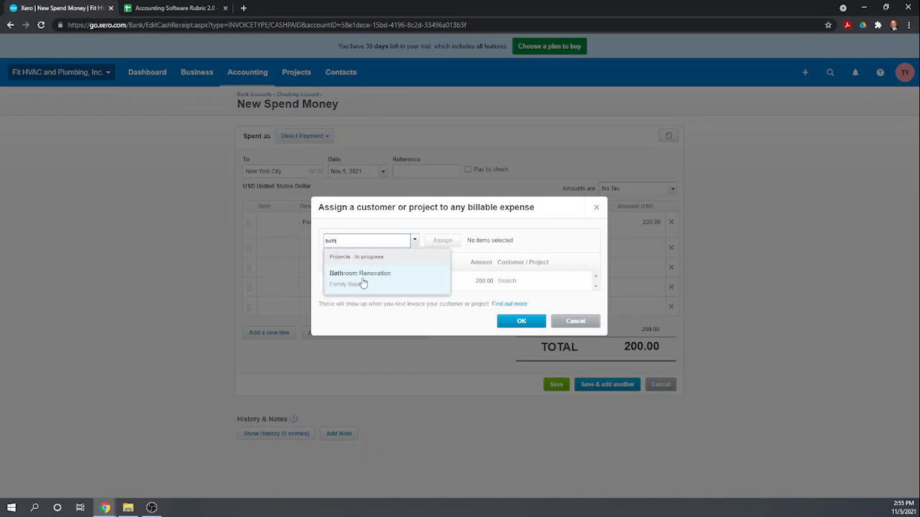
left_click(364, 277)
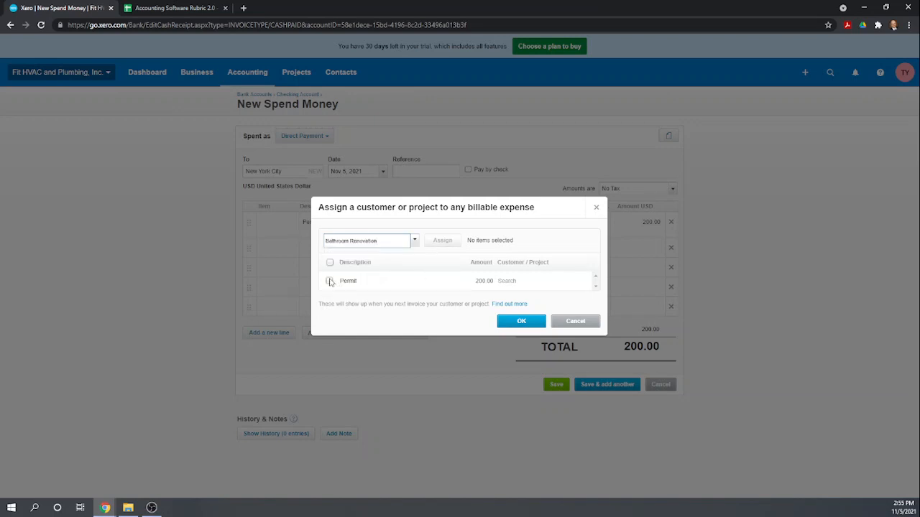
left_click(330, 281)
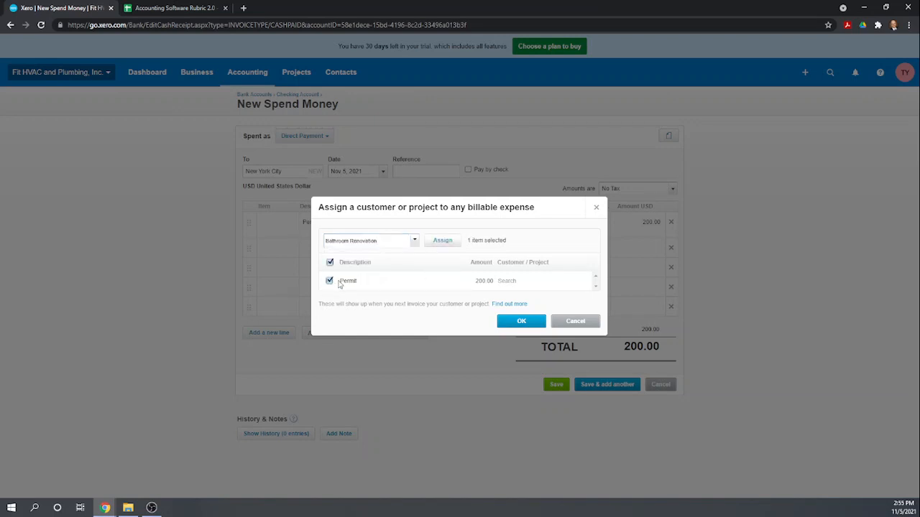
left_click(442, 242)
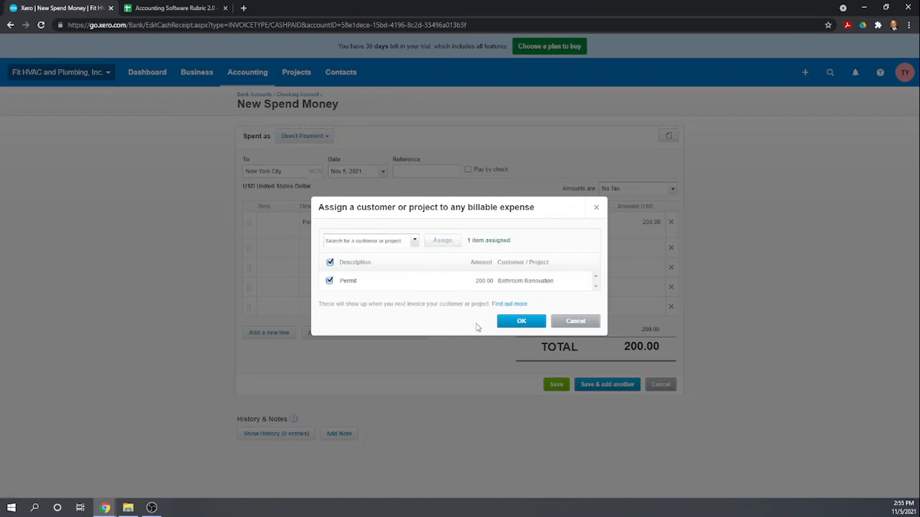
left_click(522, 321)
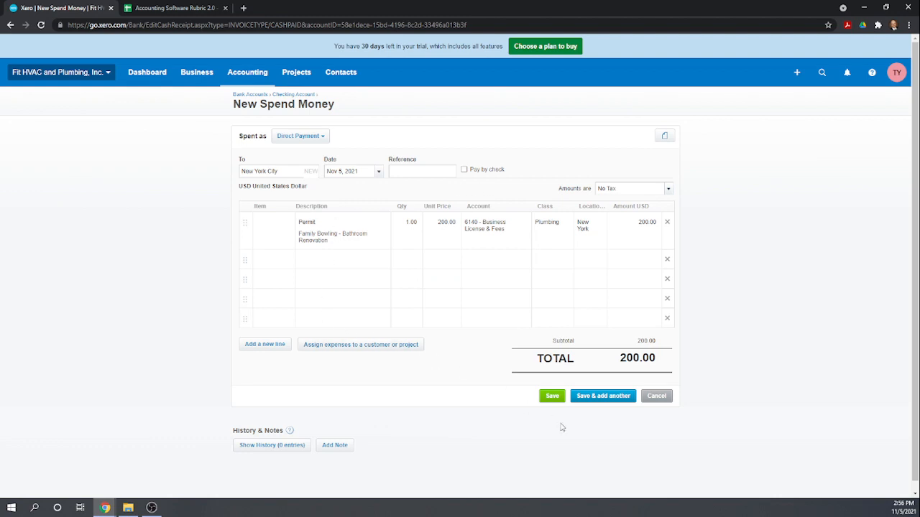
left_click(553, 398)
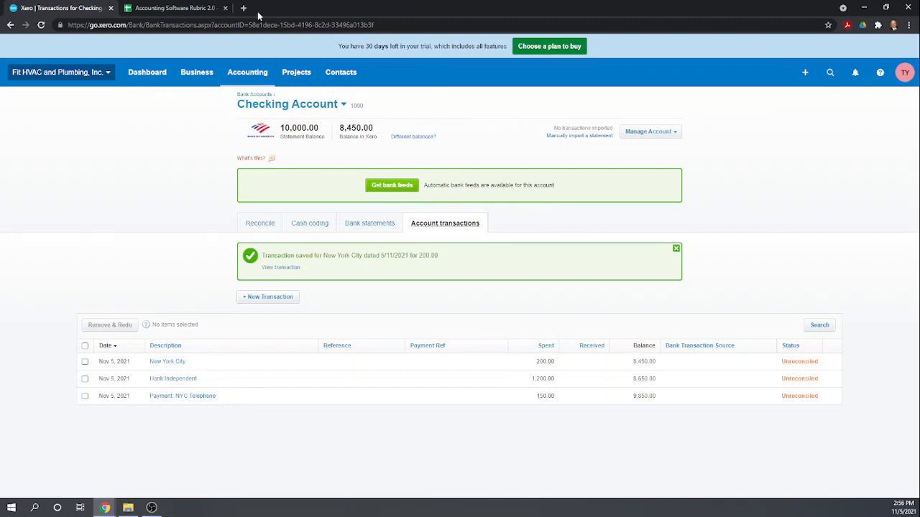
Open Family Bowling Bathroom Renovation from All projects and view its Profitability tab.
left_click(295, 75)
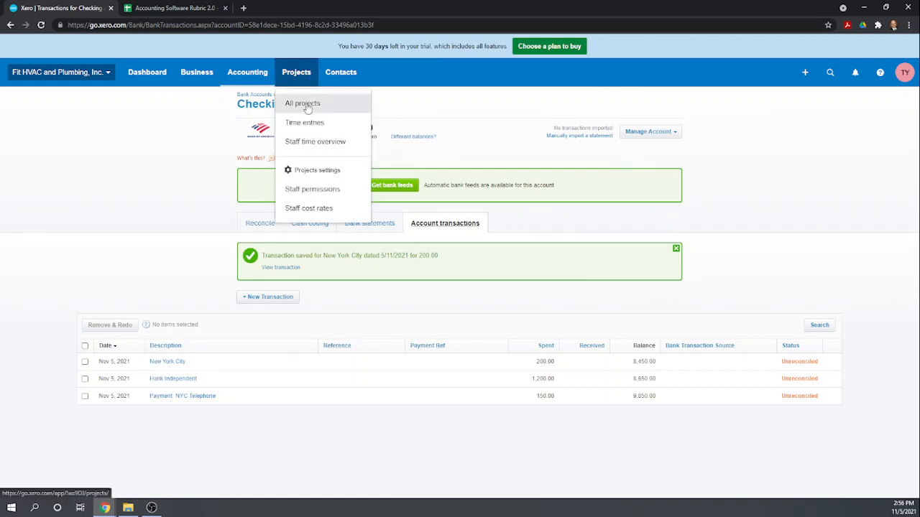
left_click(309, 105)
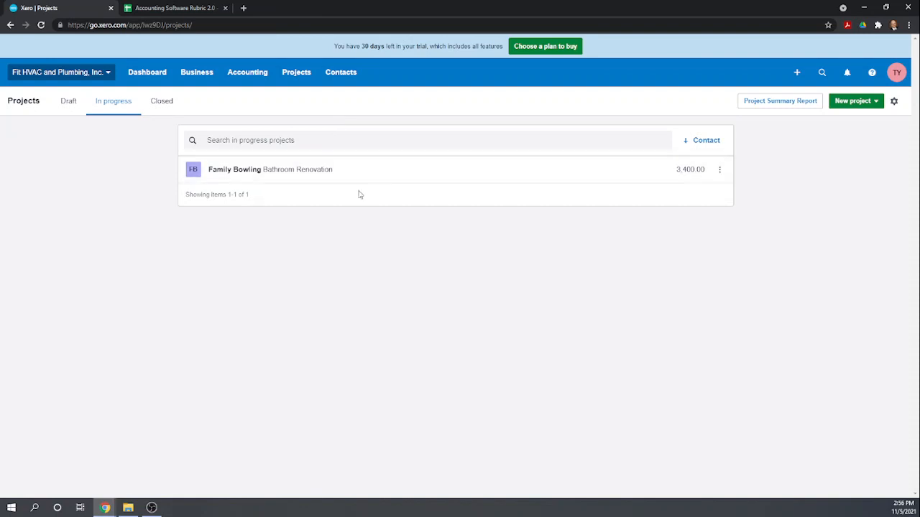
left_click(239, 170)
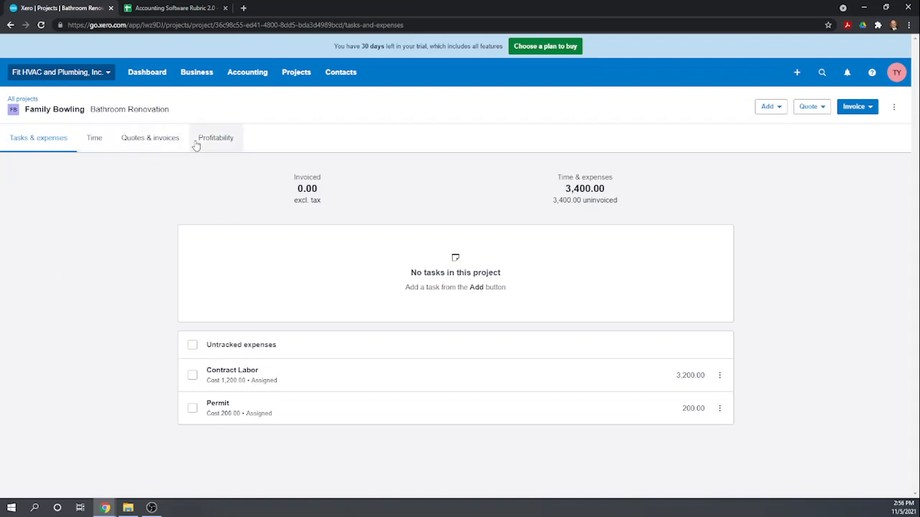
left_click(221, 146)
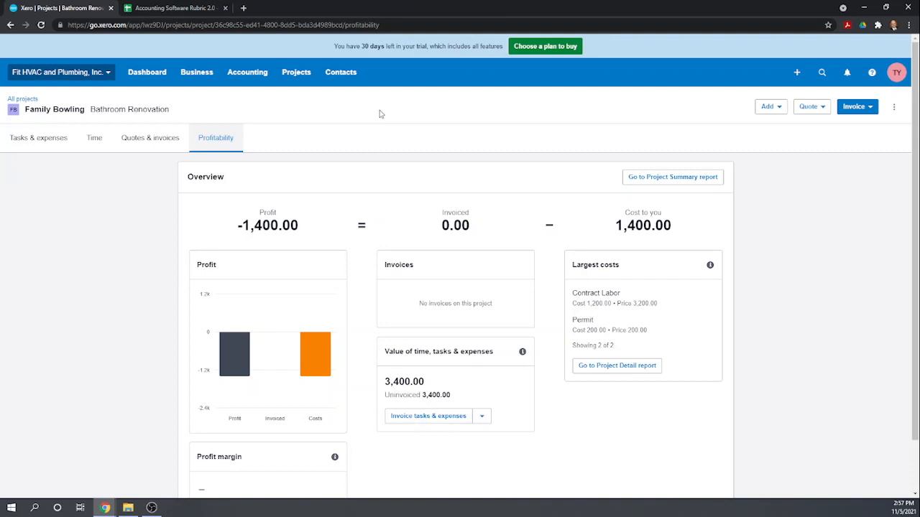
Sort the Bills to pay list by supplier name.
left_click(199, 75)
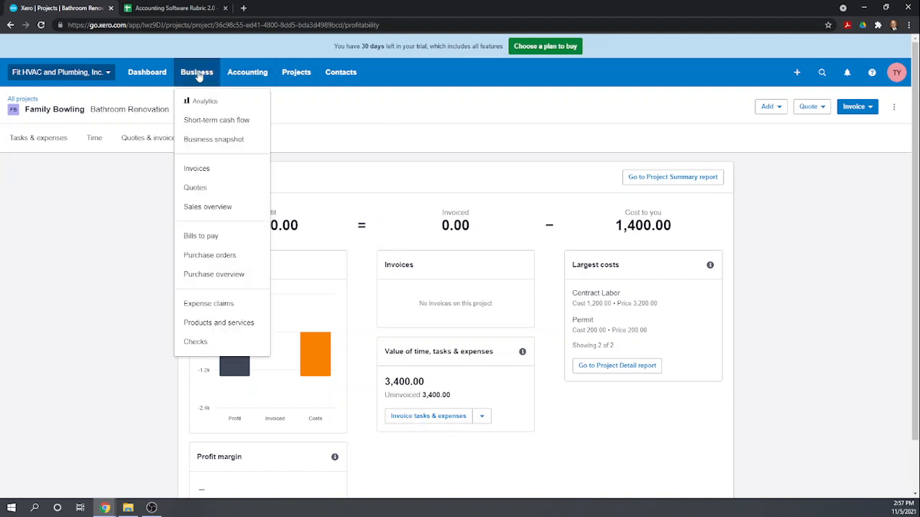
left_click(215, 238)
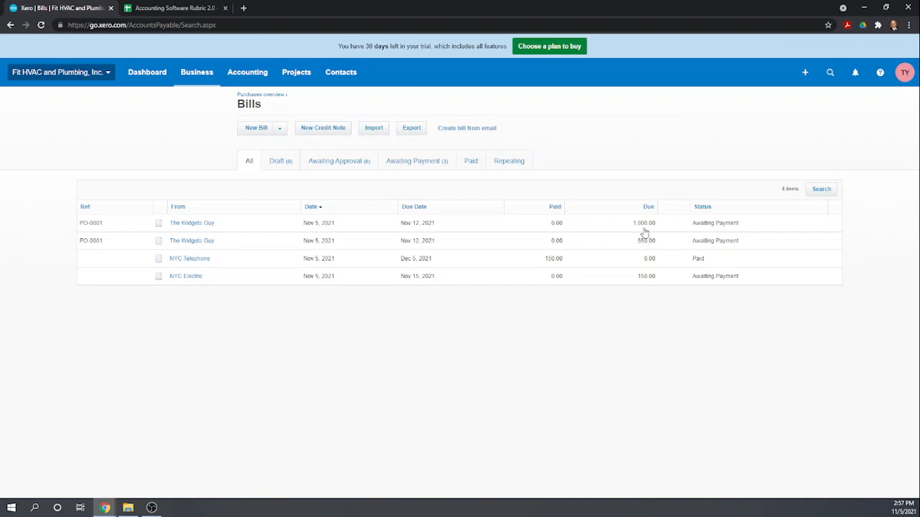
left_click(179, 208)
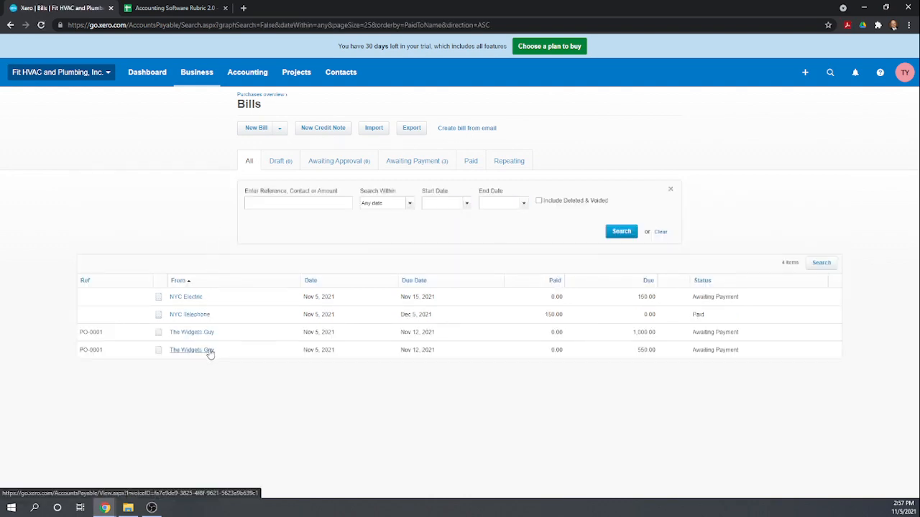
Open The Widgets Guy from the suppliers list to review its 1,550.00 owed.
left_click(344, 76)
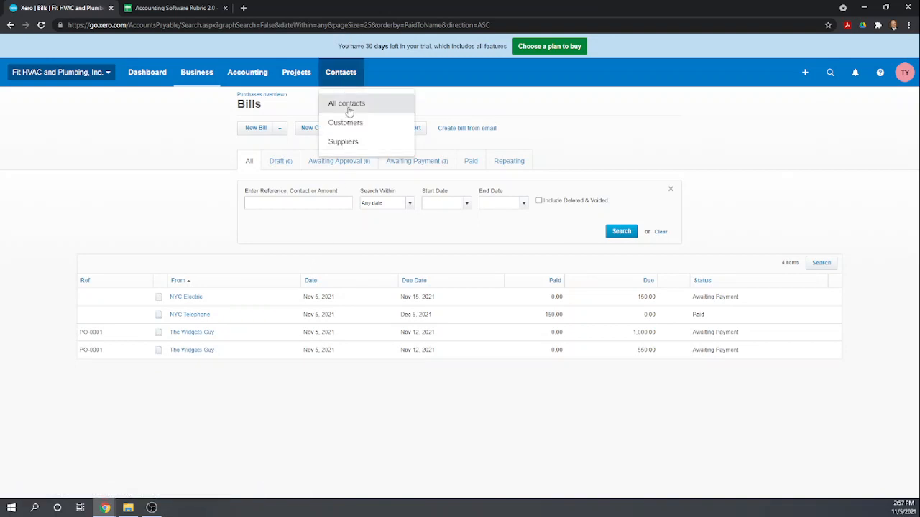
left_click(349, 141)
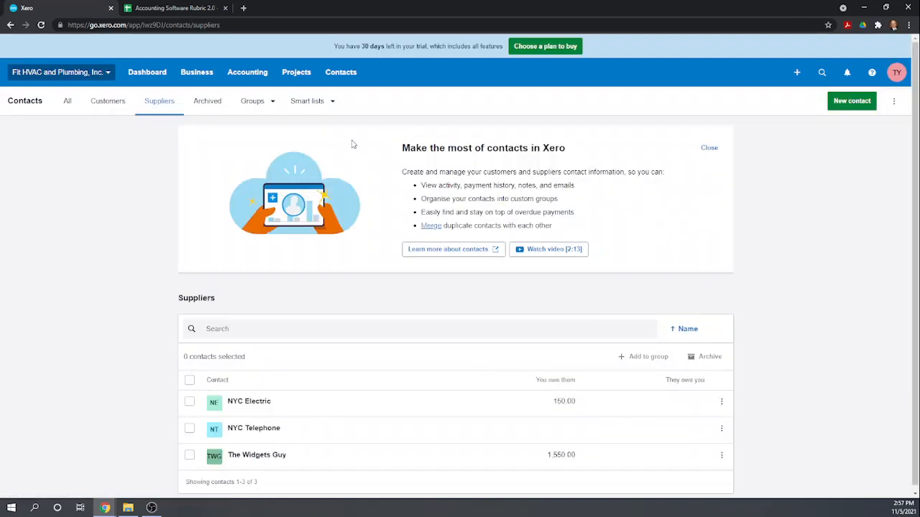
left_click(715, 151)
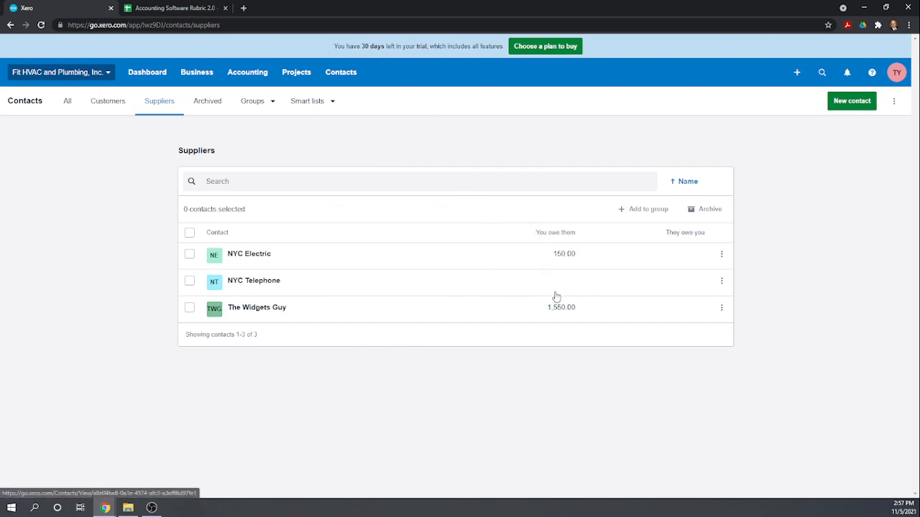
left_click(263, 312)
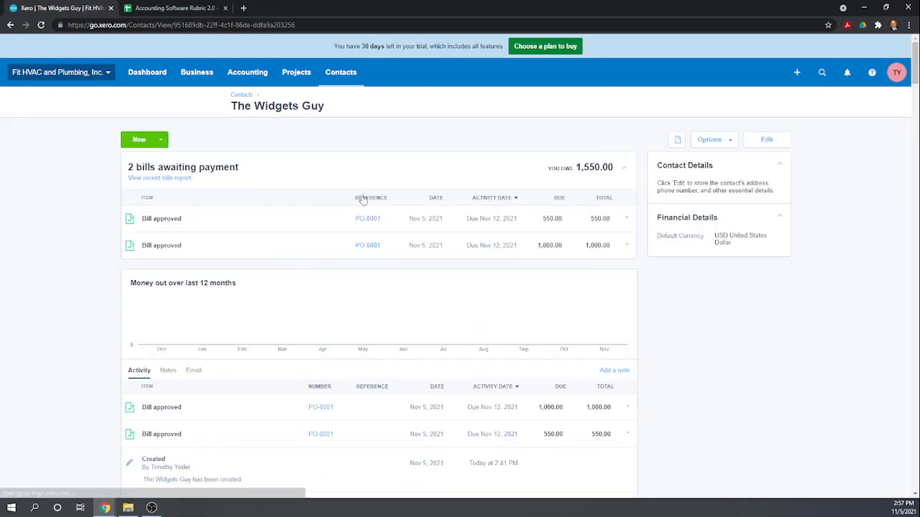
scroll(562, 204, "down", 1)
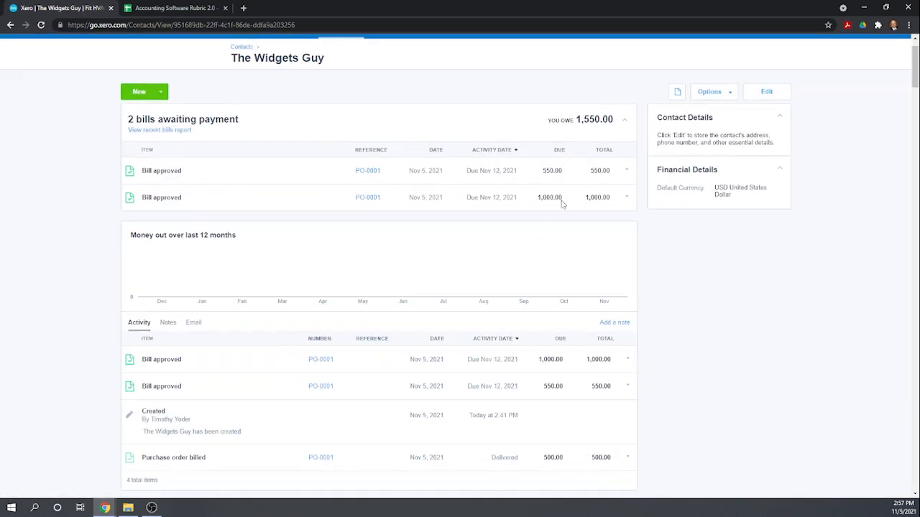
scroll(484, 153, "down", 2)
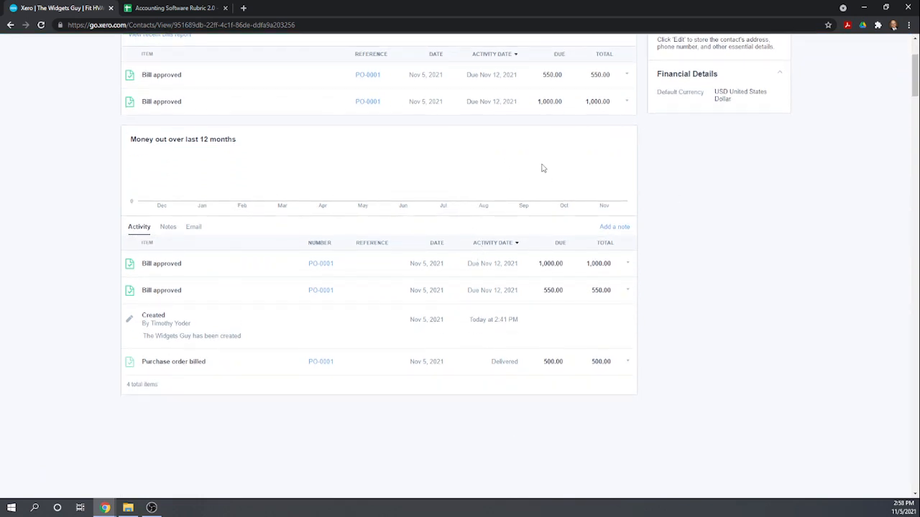
scroll(493, 266, "up", 3)
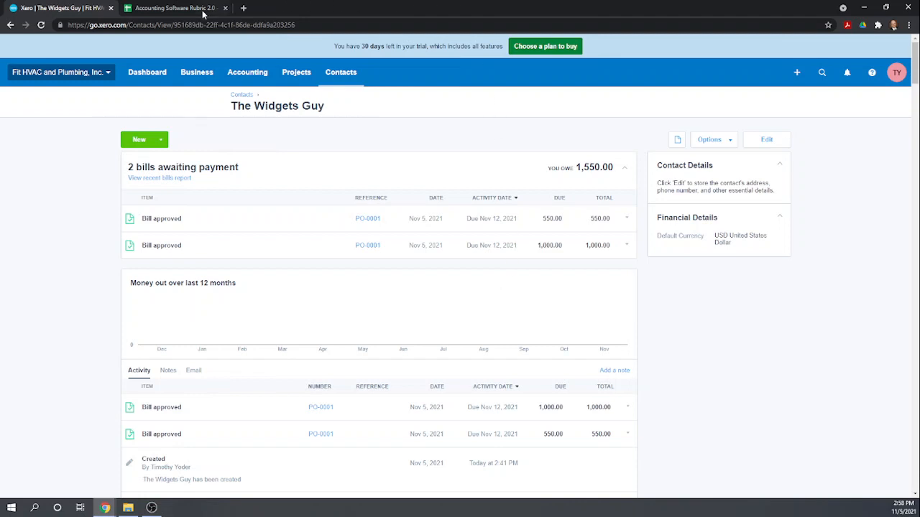
Score 1 for Create a project, service item, default cost and sales price, skipping the 1099 row.
left_click(167, 8)
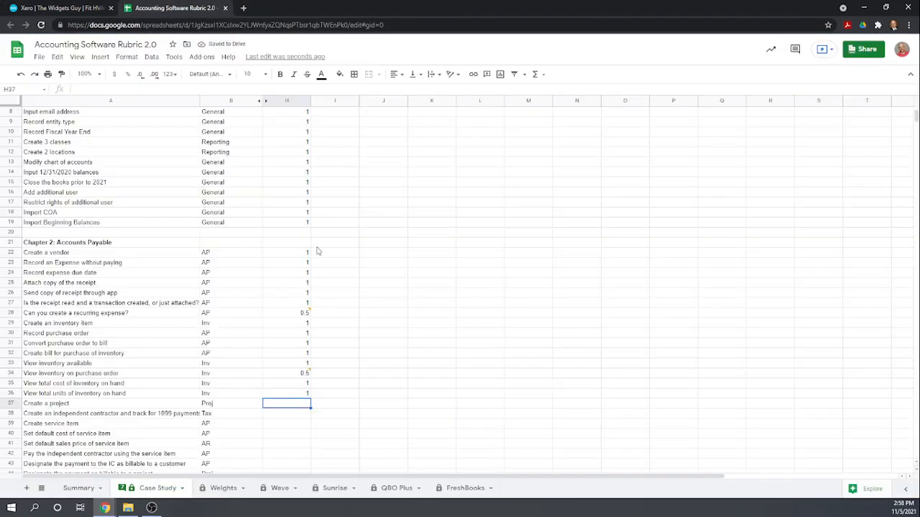
scroll(386, 345, "down", 1)
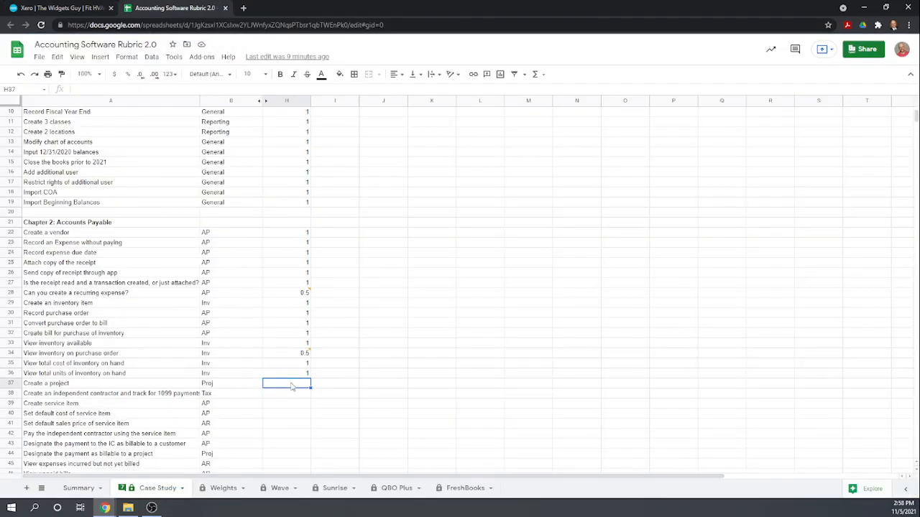
type("1")
key("Return")
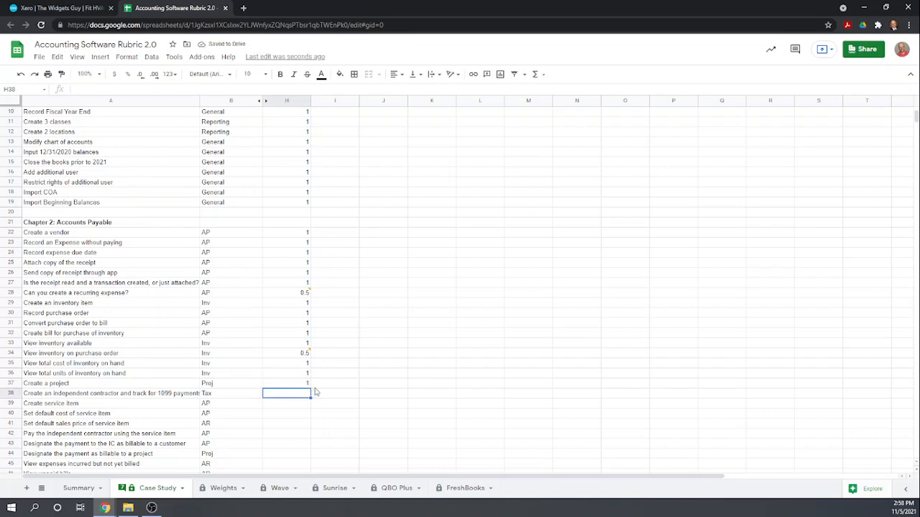
key("Down")
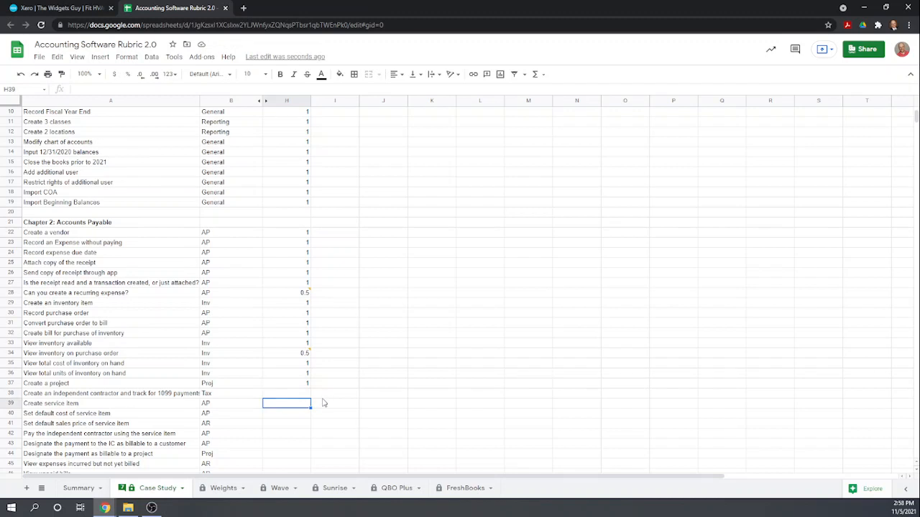
type("1")
key("Return")
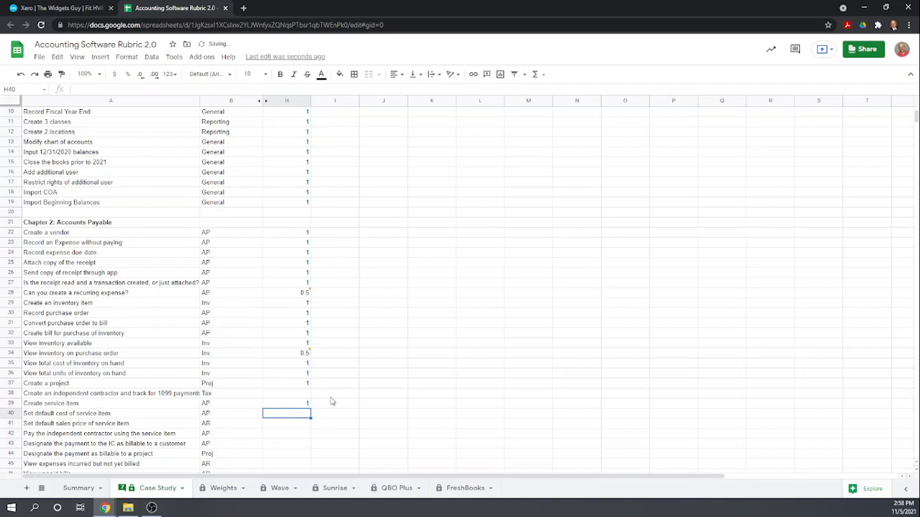
type("1")
key("Return")
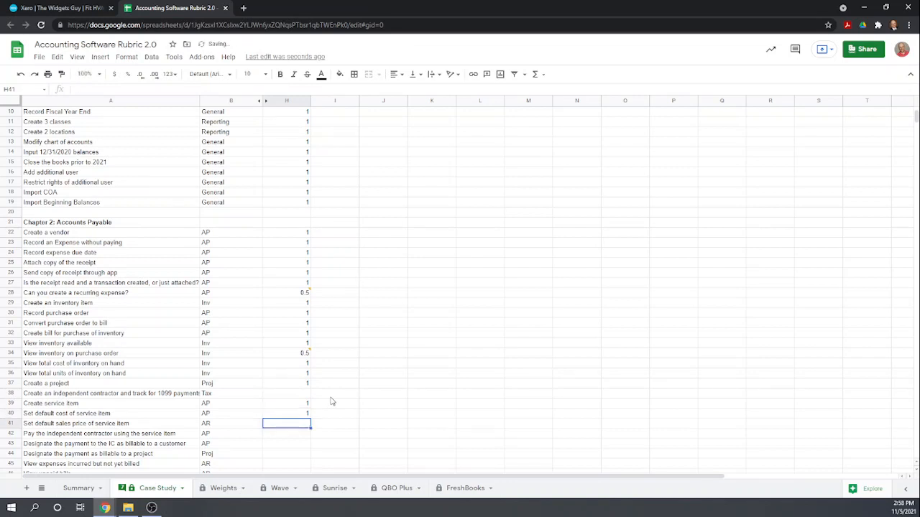
type("1")
key("Return")
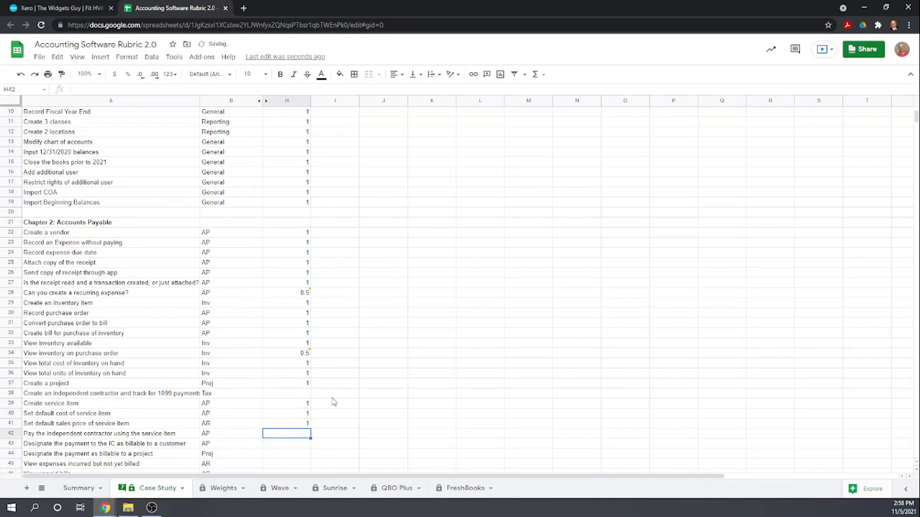
Enter a score of 1 in H42 through H49, then return to The Widgets Guy in Xero.
scroll(333, 402, "down", 1)
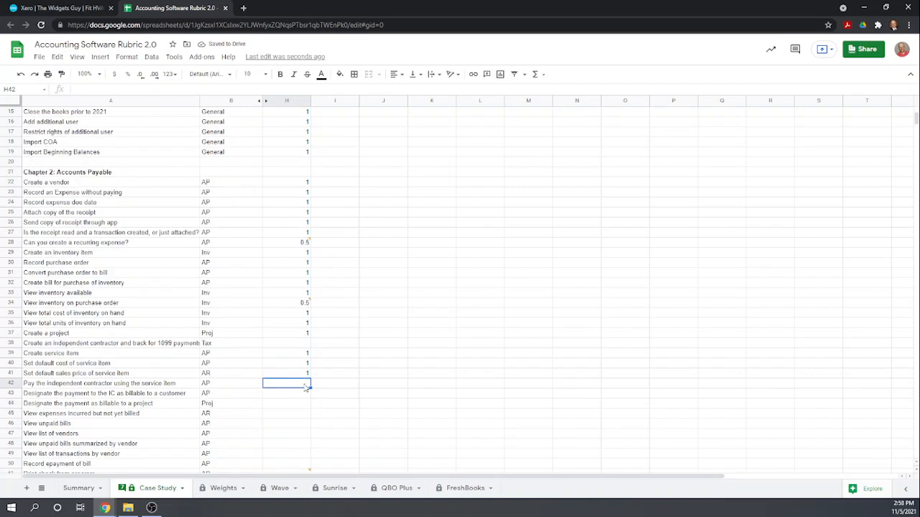
type("1")
key("Return")
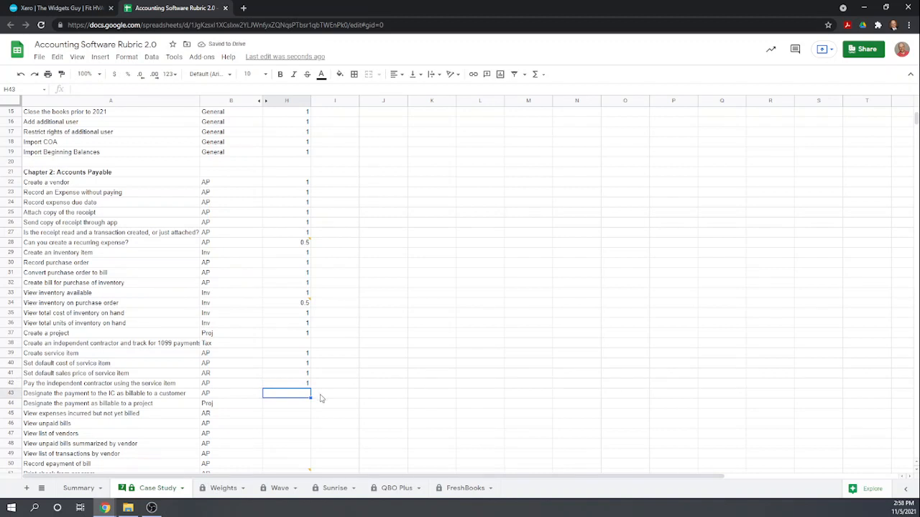
type("1")
key("Return")
type("1")
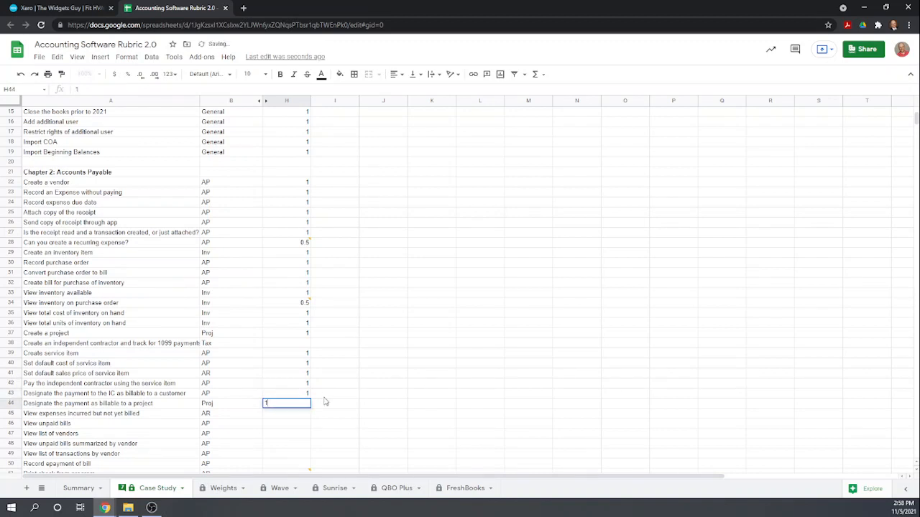
key("Return")
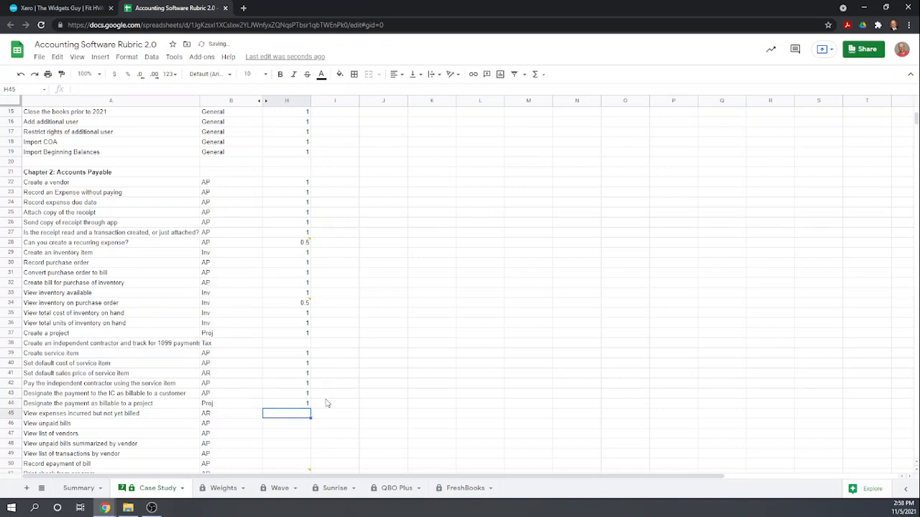
type("1")
key("Return")
type("1")
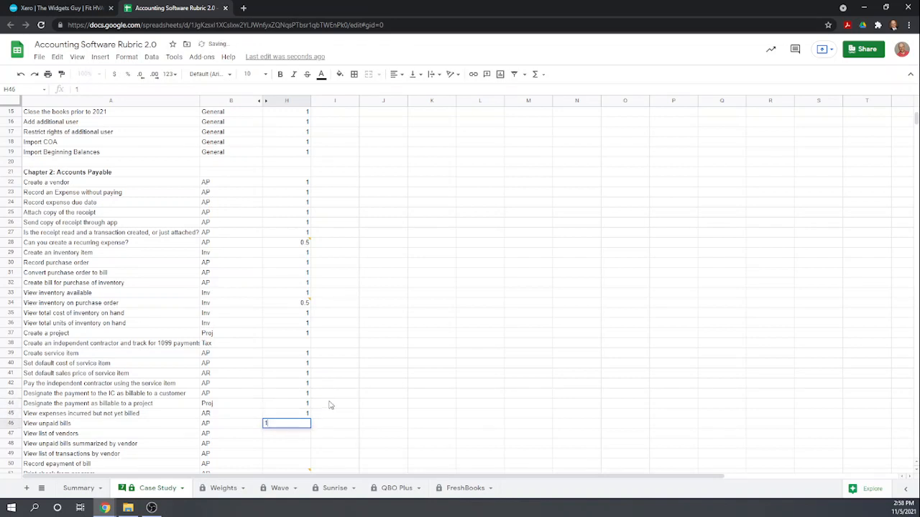
key("Return")
type("1")
key("Return")
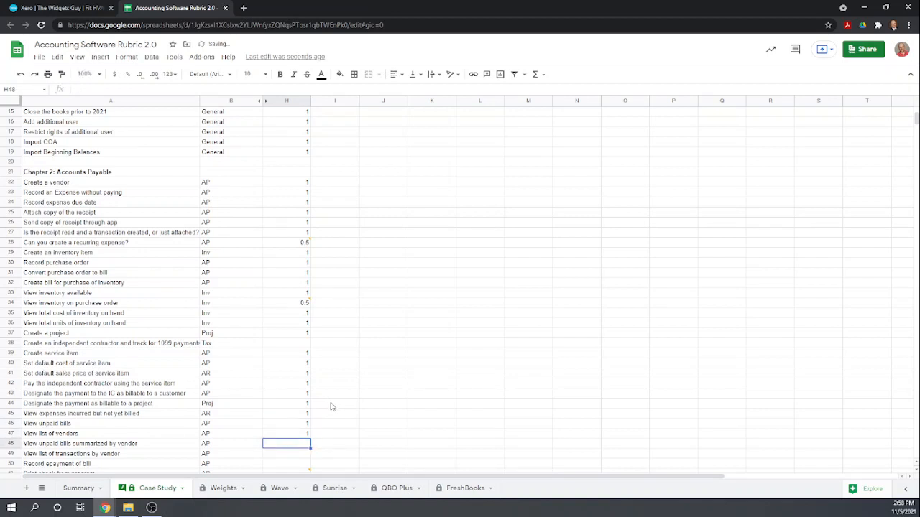
type("1")
key("Return")
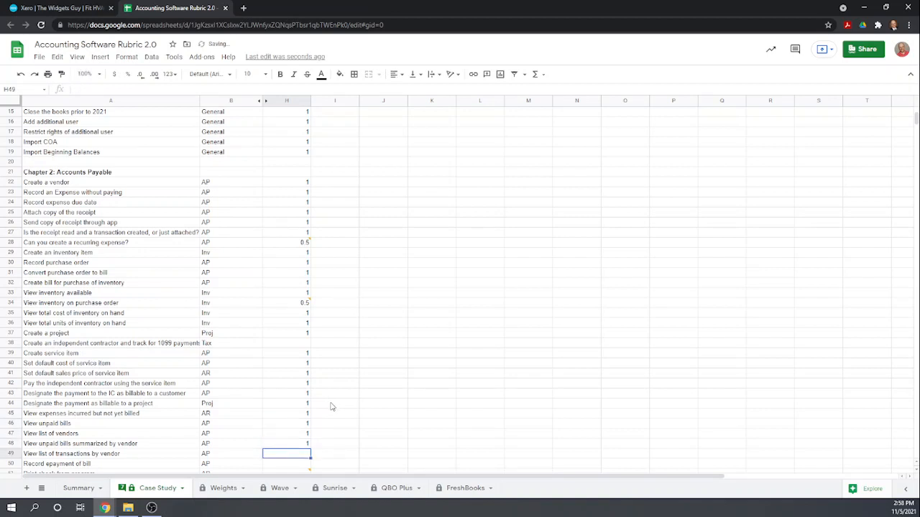
type("1")
key("Return")
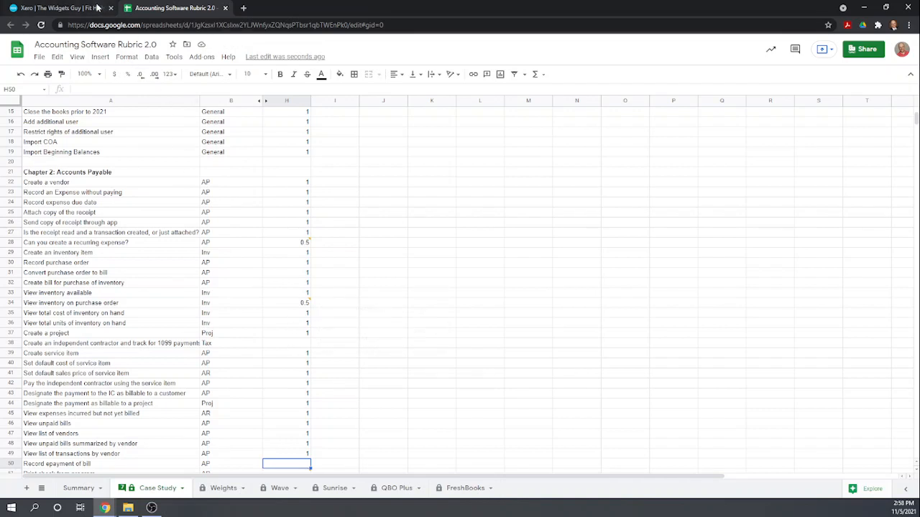
left_click(63, 8)
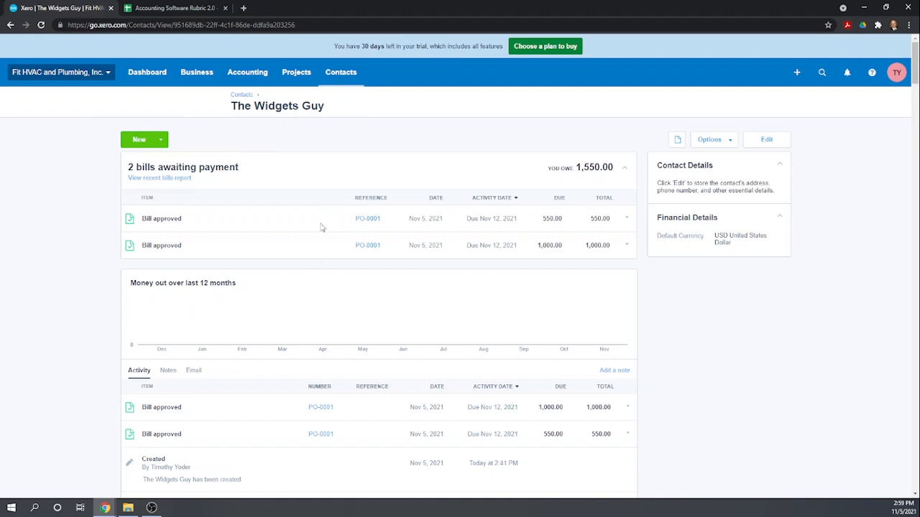
Open the 1099 Report for 2021 from Accounting > Reports under Taxes and balances.
left_click(251, 74)
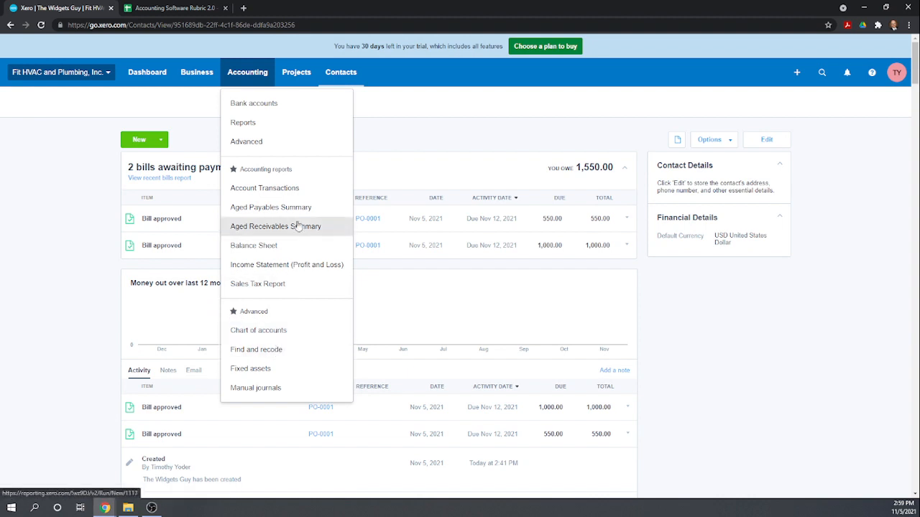
left_click(242, 123)
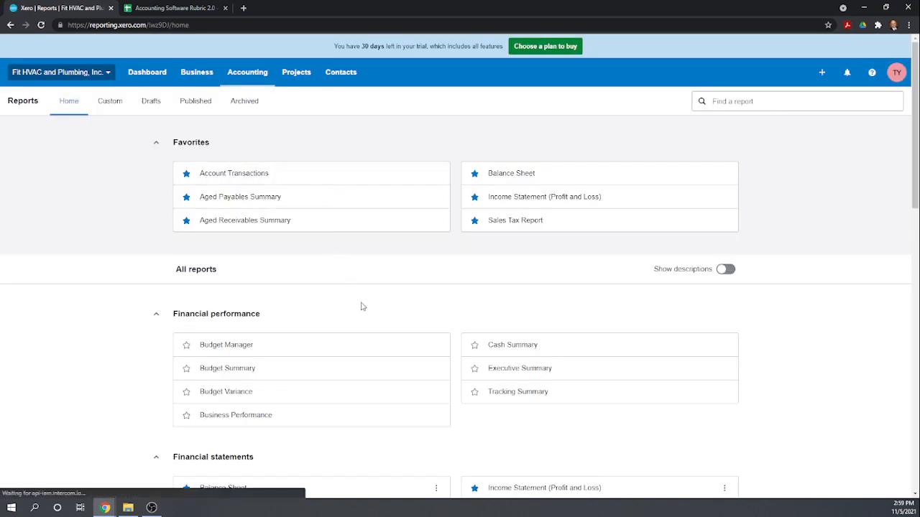
scroll(379, 295, "down", 6)
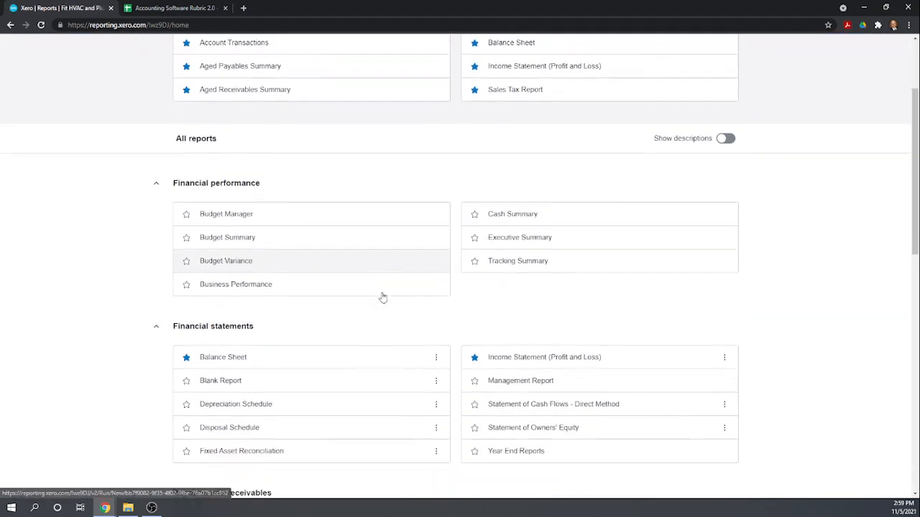
scroll(387, 297, "down", 4)
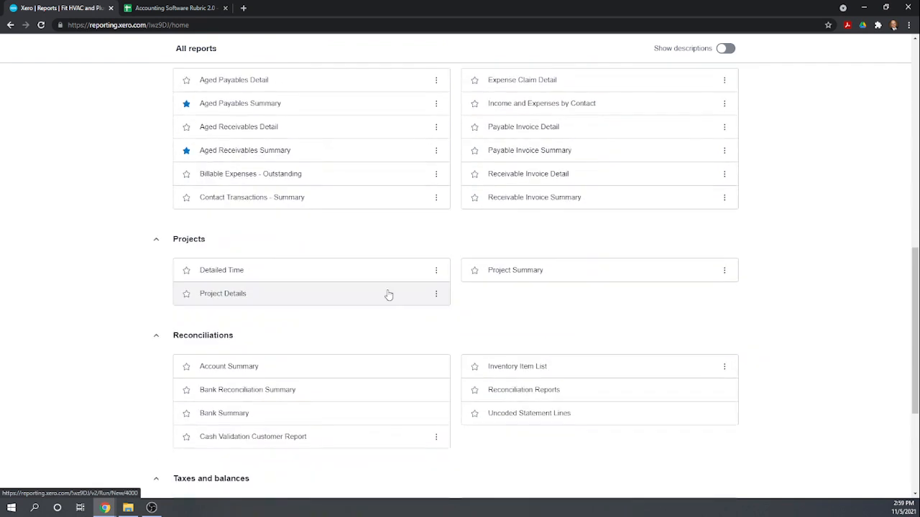
scroll(389, 293, "down", 1)
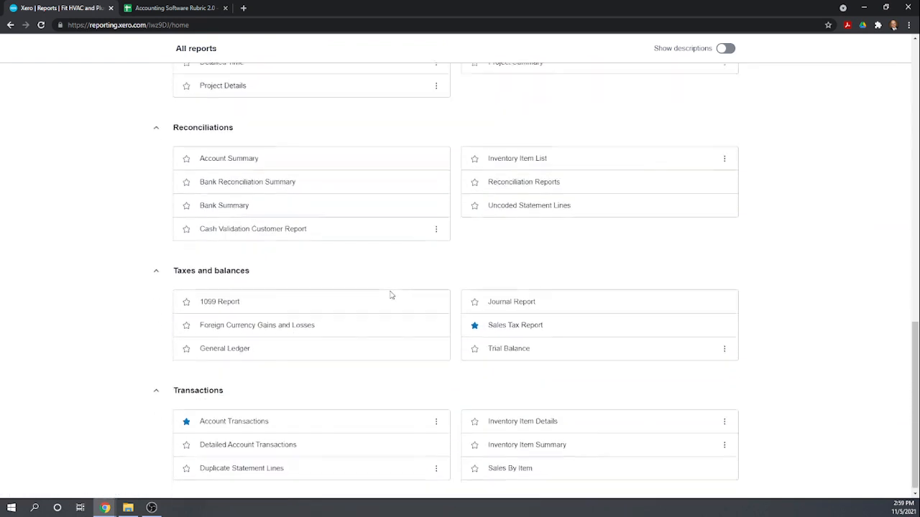
left_click(220, 300)
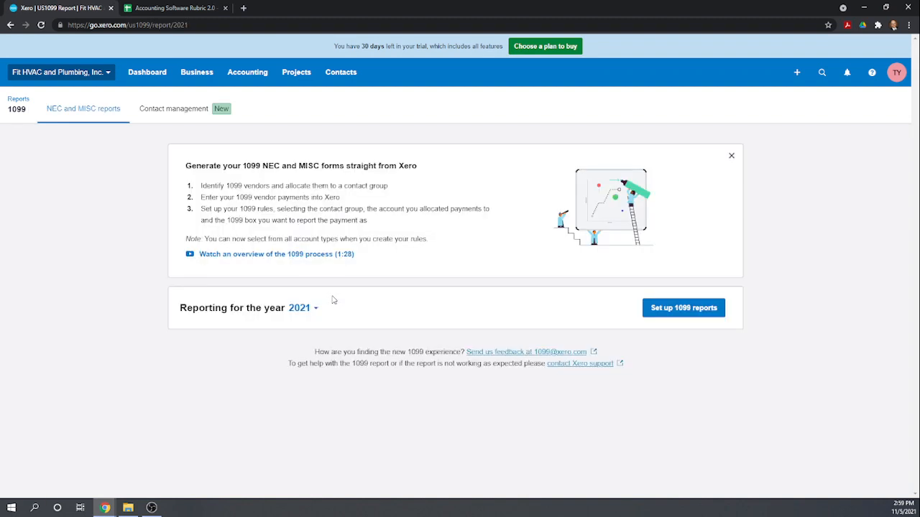
Dismiss the 1099 intro and open 1099 contact management for NEC payments in a new tab.
left_click(731, 155)
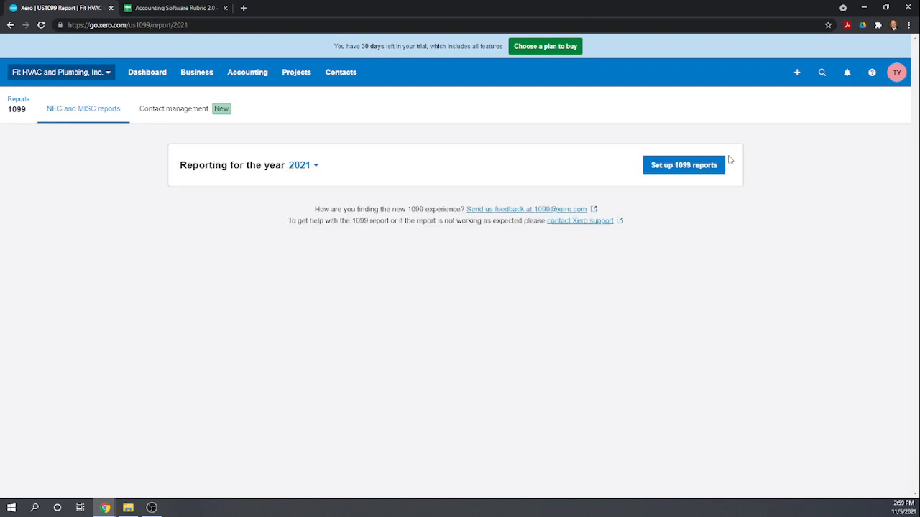
left_click(677, 166)
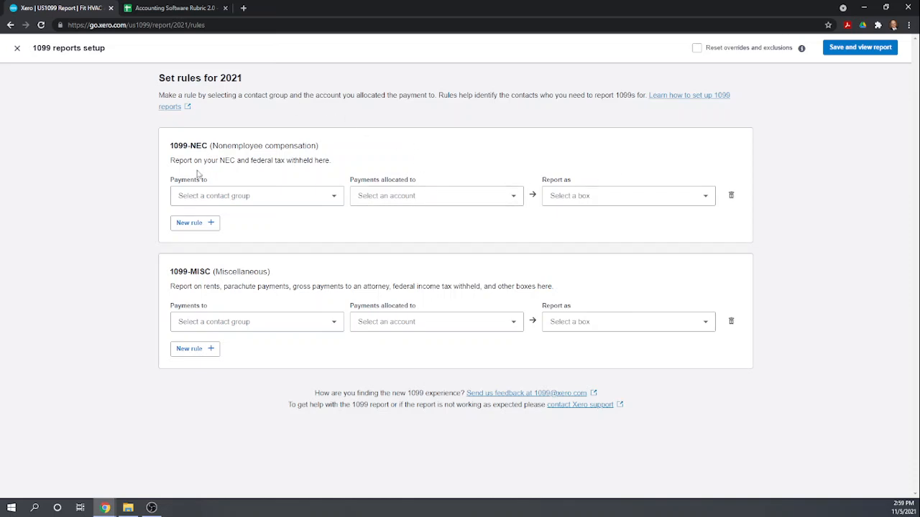
left_click(336, 198)
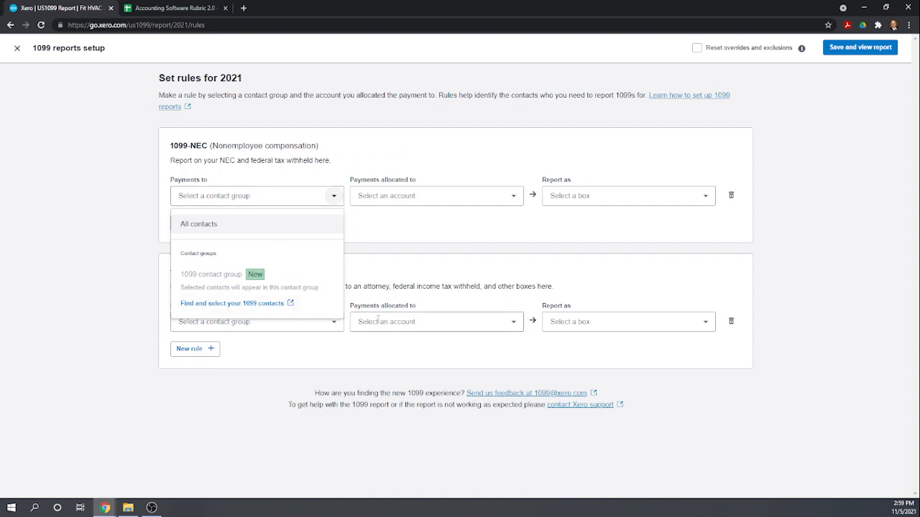
left_click(226, 306)
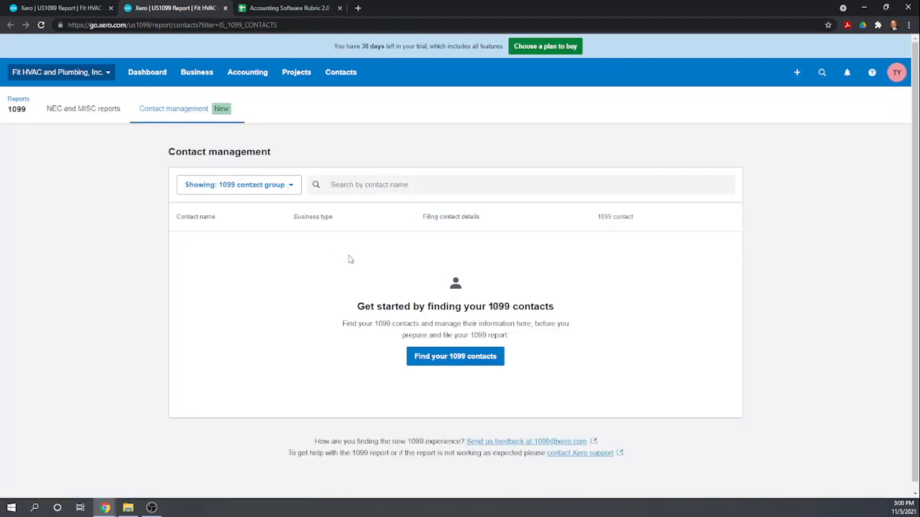
Make the independent contractor a Sole proprietor in the 1099 group, save, and return to the rubric.
left_click(444, 357)
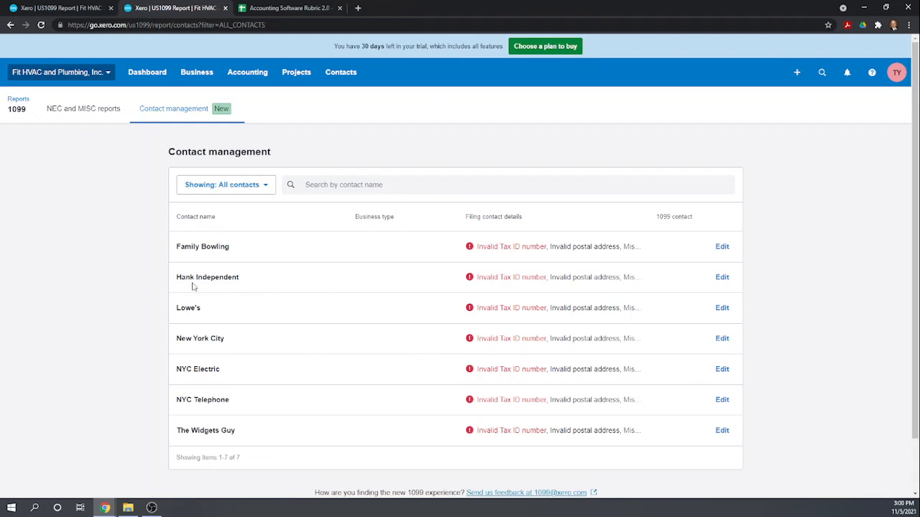
left_click(722, 278)
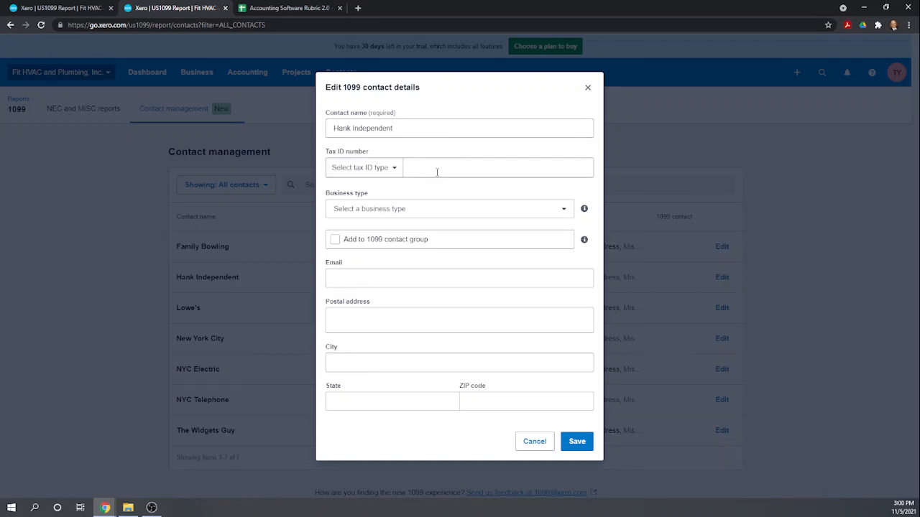
left_click(562, 215)
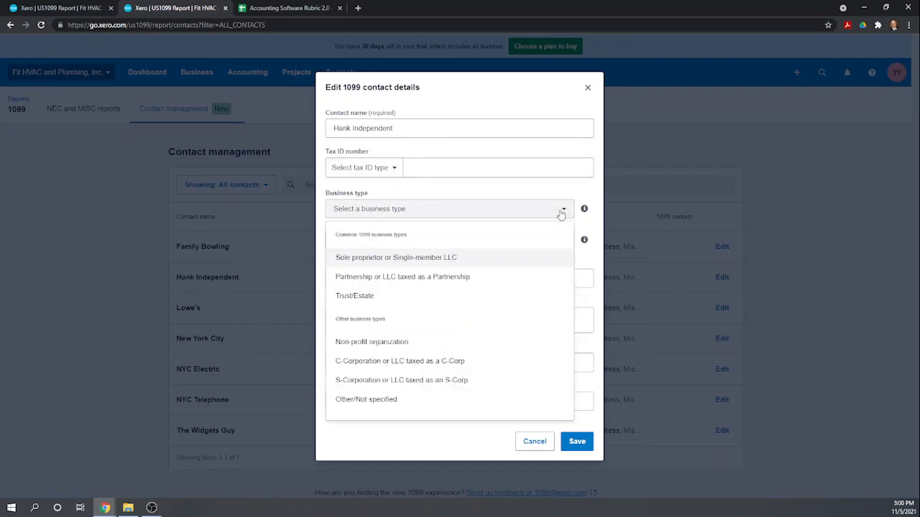
left_click(435, 264)
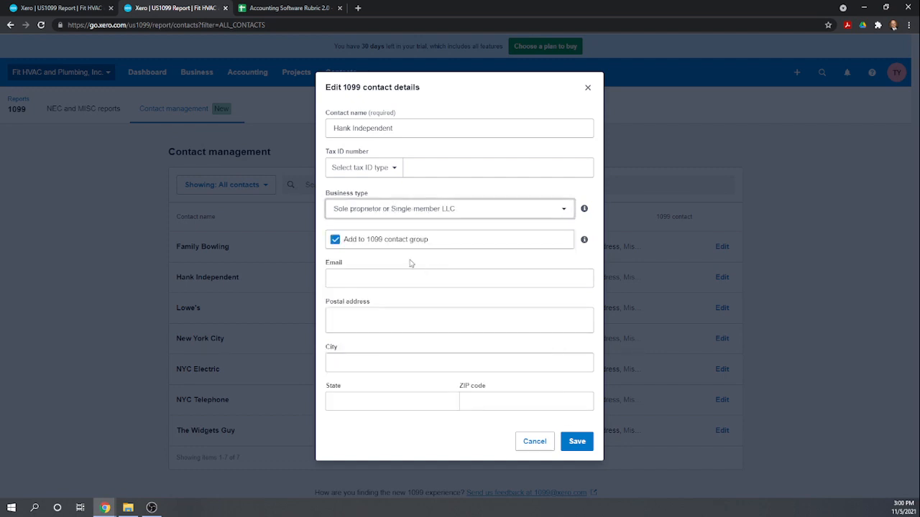
left_click(388, 280)
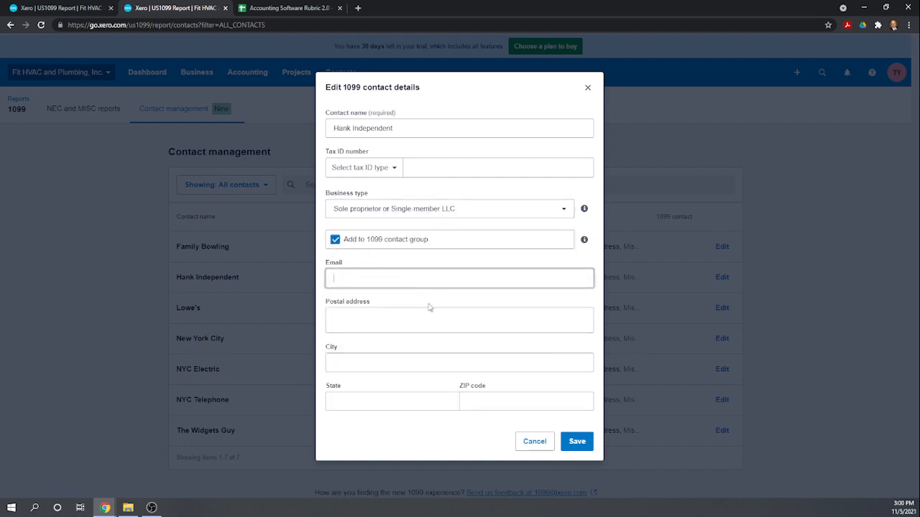
left_click(576, 441)
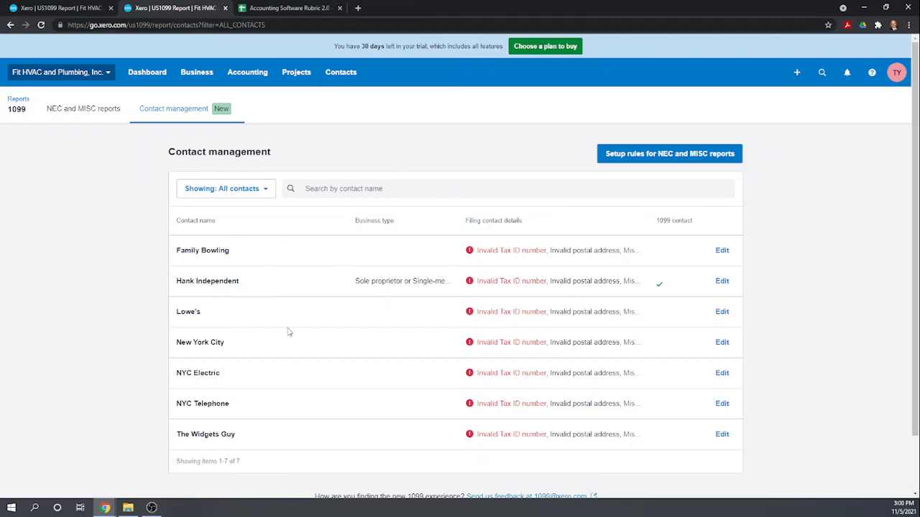
left_click(100, 110)
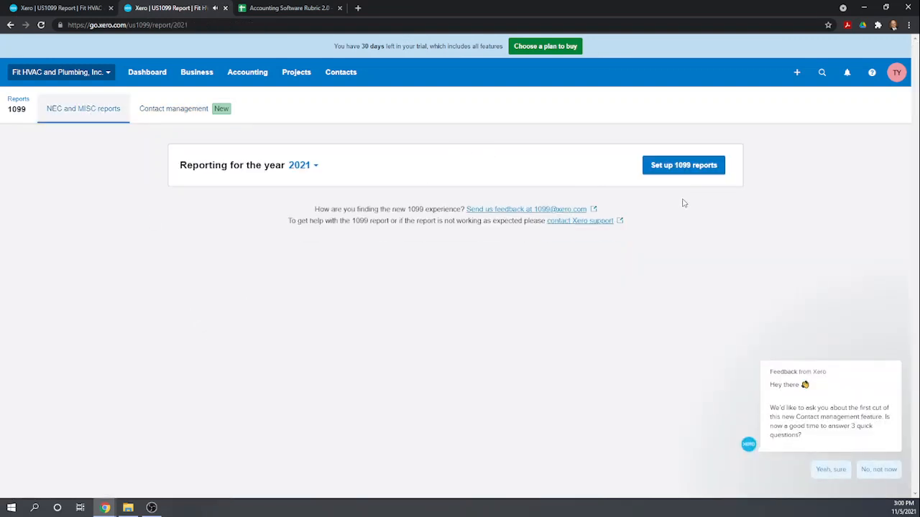
left_click(276, 10)
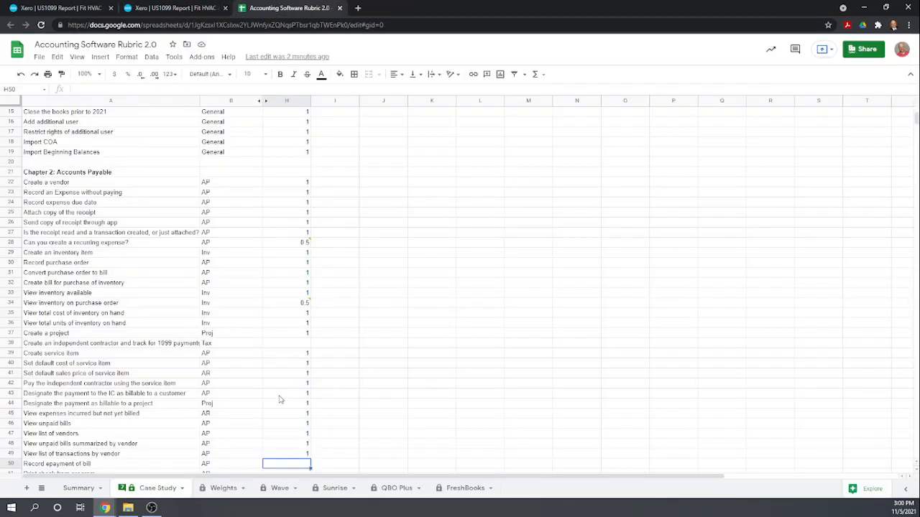
Score the 1099 contractor tracking item in H38 as 1.
left_click(301, 344)
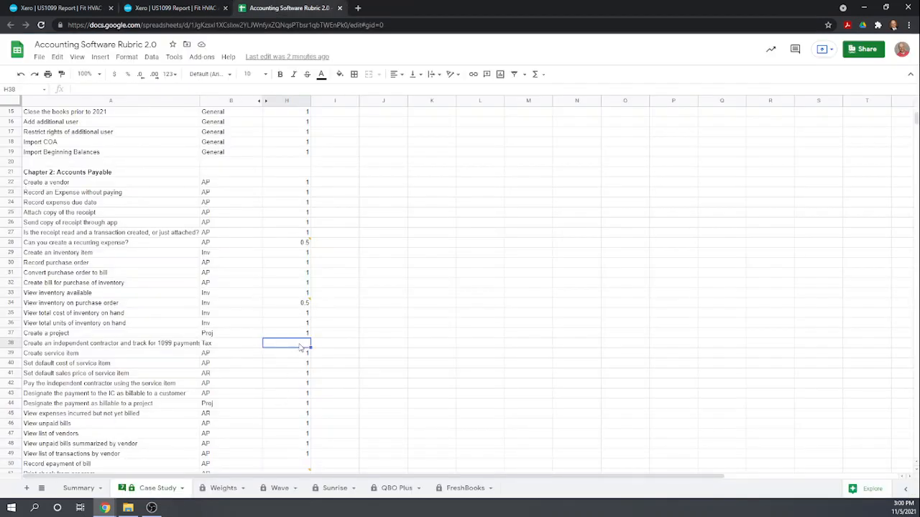
type("1")
key("Return")
scroll(376, 303, "down", 4)
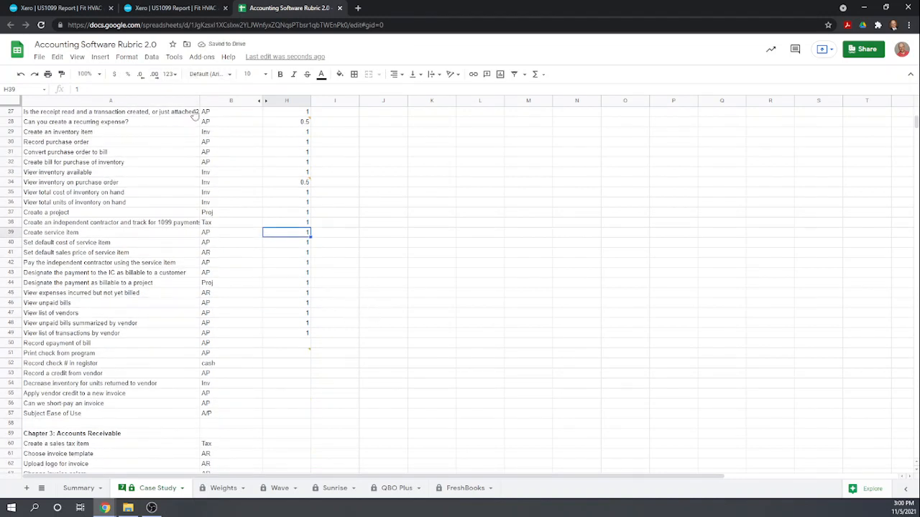
Enter 1 in H50 for 'Record epayment of bill' and close the extra Xero 1099 tab.
left_click(290, 345)
type("1")
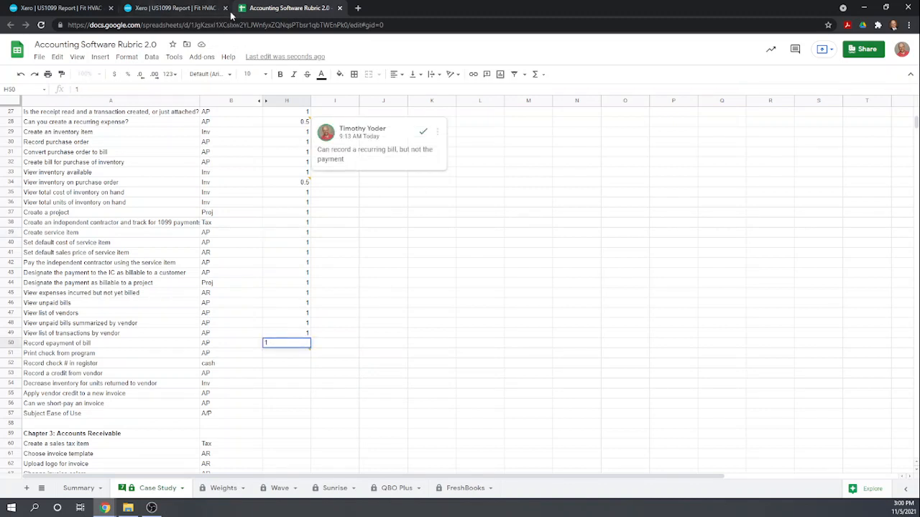
left_click(168, 13)
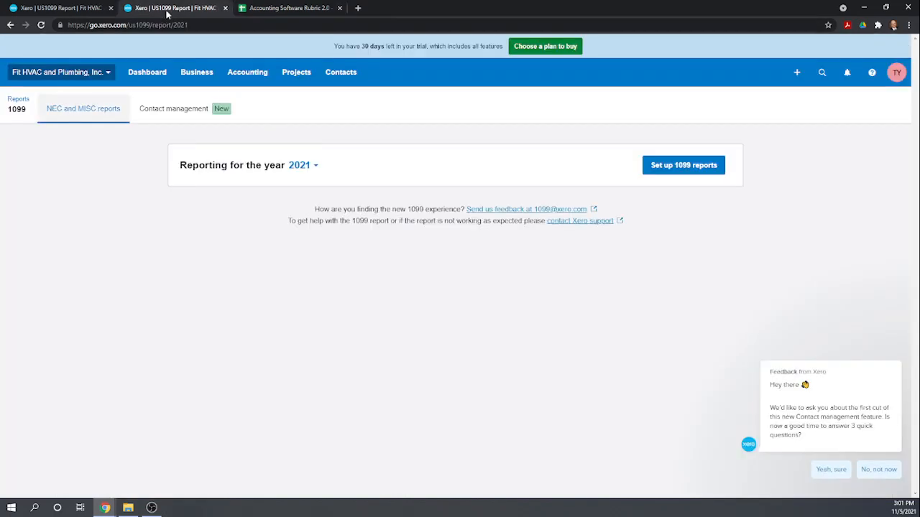
left_click(225, 7)
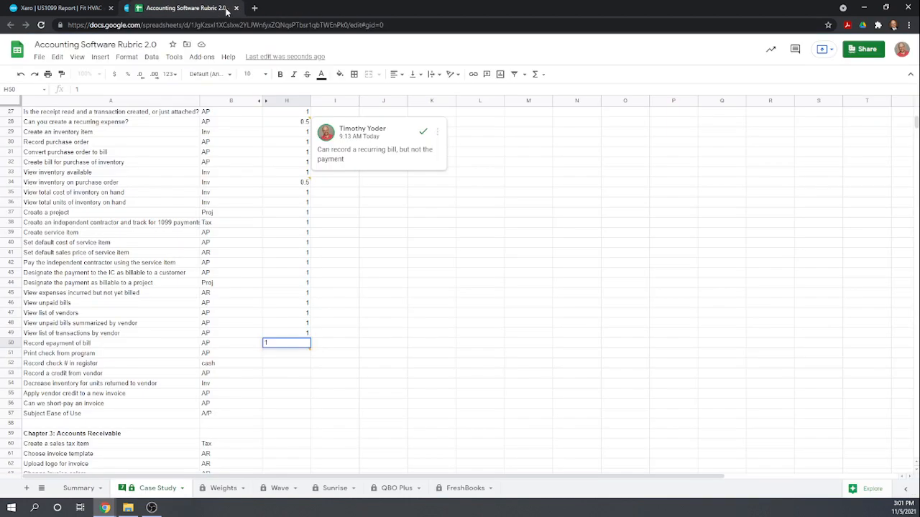
Leave the 1099 setup and show the Bills to pay list with NYC Electric's 150.00 outstanding.
left_click(79, 10)
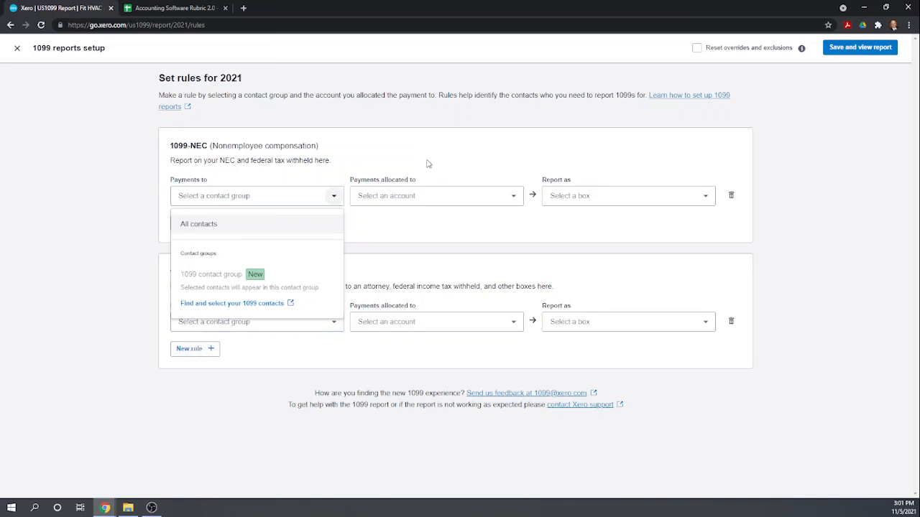
left_click(363, 128)
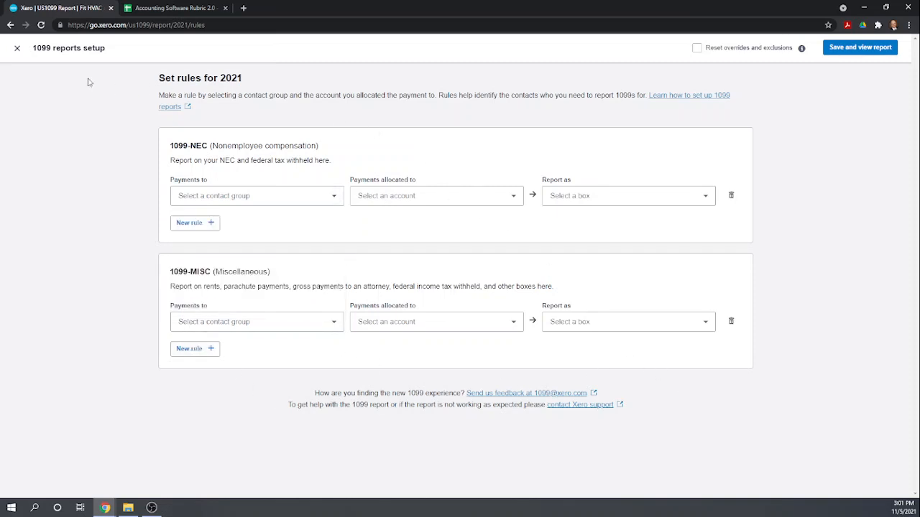
left_click(17, 48)
left_click(195, 71)
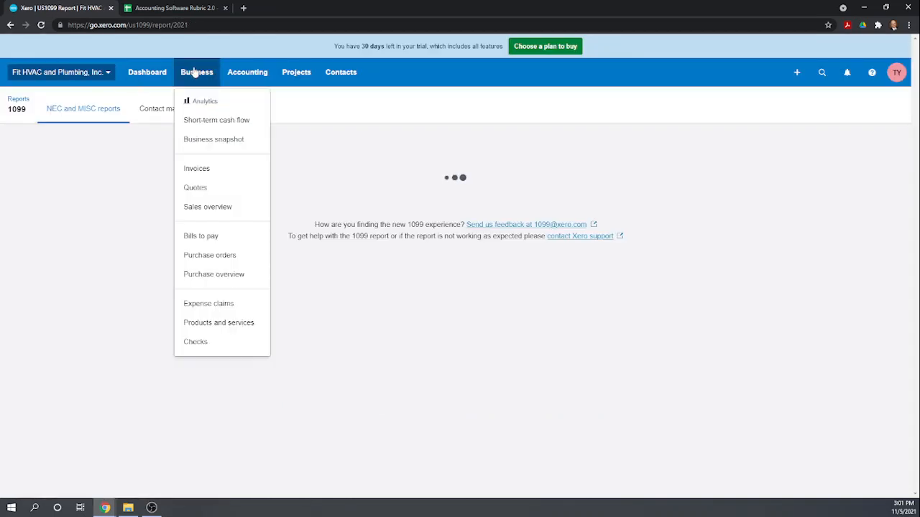
left_click(212, 236)
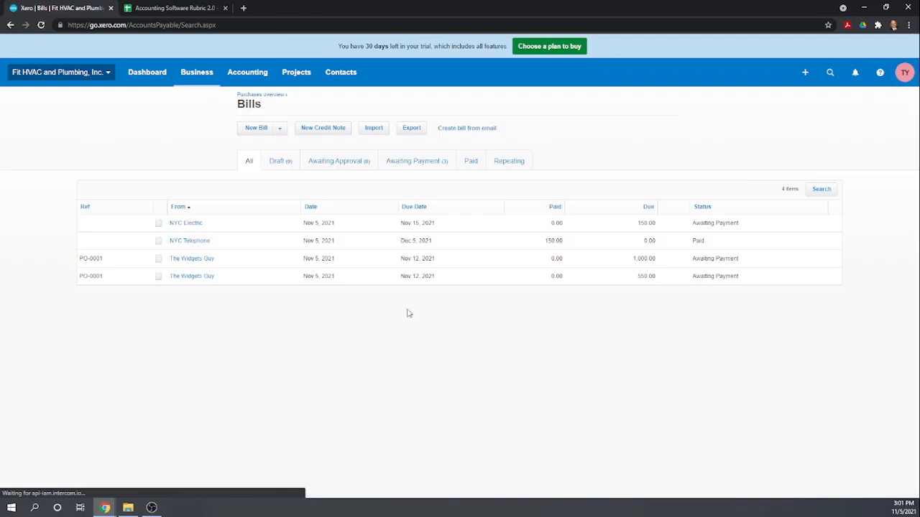
Pay NYC Electric's 150.00 bill in full on Nov 5, 2021 from 1000 - Checking Account.
left_click(649, 226)
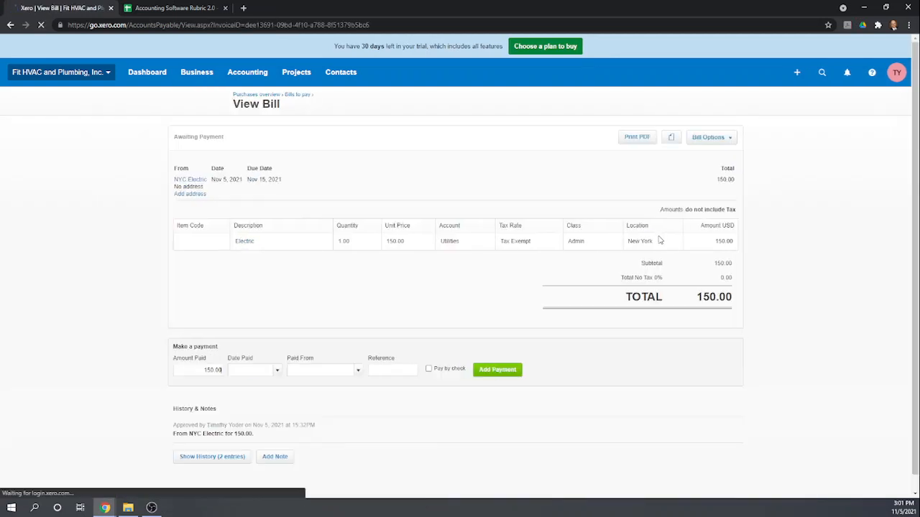
left_click(276, 371)
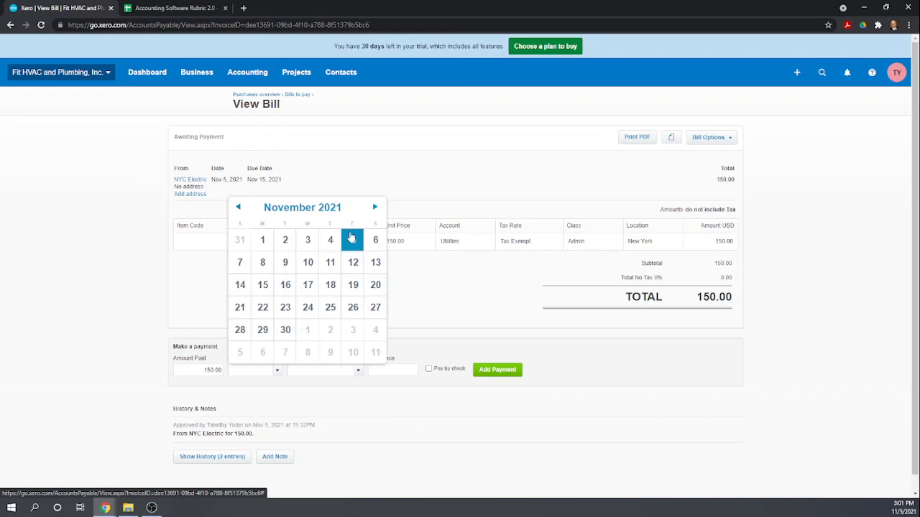
left_click(352, 242)
left_click(353, 371)
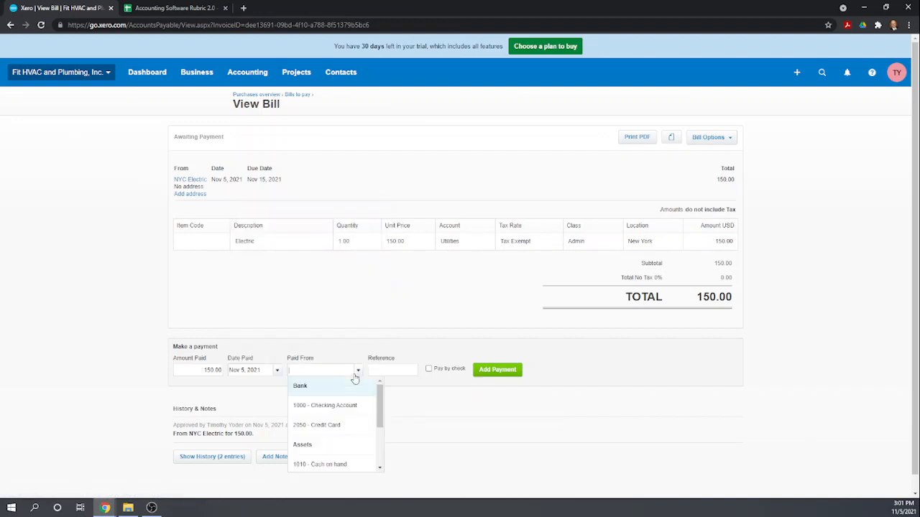
left_click(316, 406)
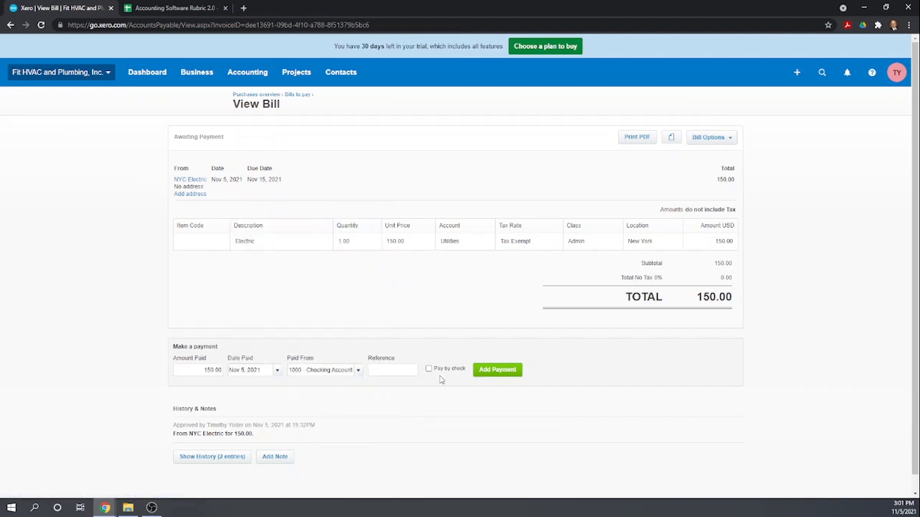
left_click(499, 371)
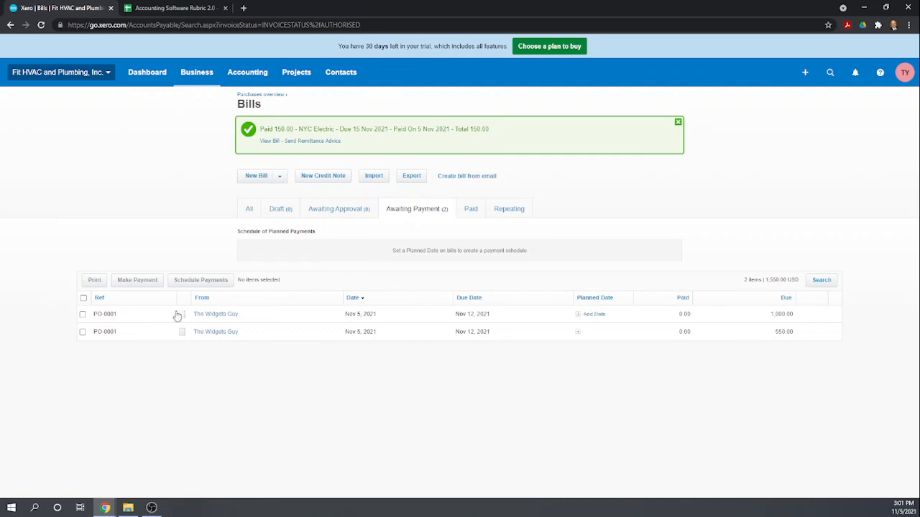
Pay The Widgets Guy's 1,000.00 bill by check on Nov 5, 2021 from 1000 - Checking Account.
left_click(772, 314)
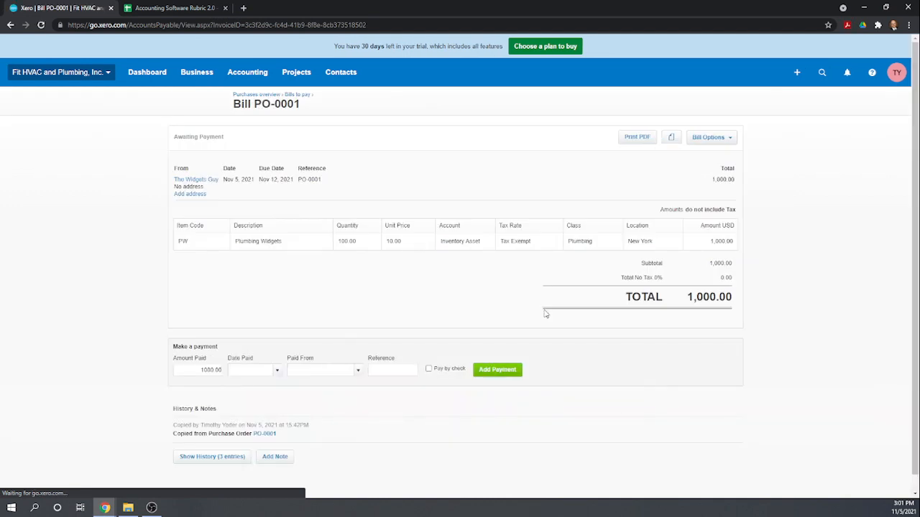
left_click(276, 370)
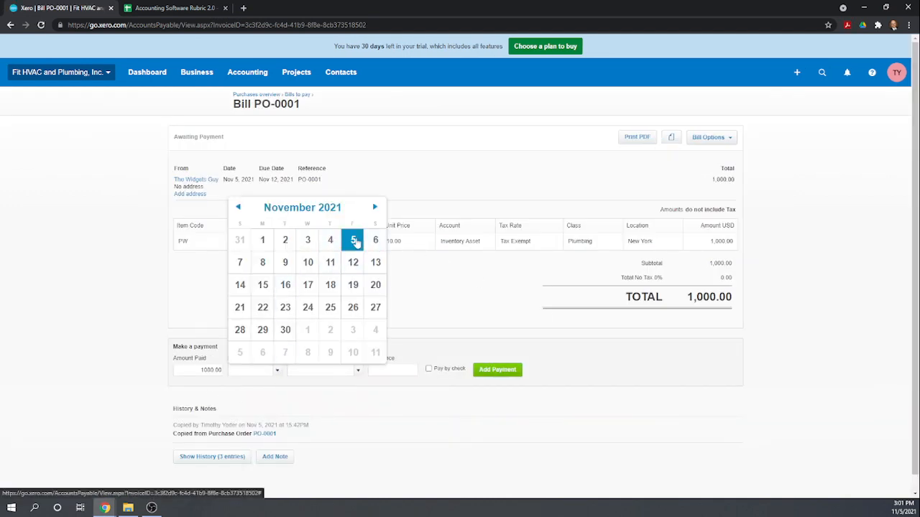
left_click(353, 240)
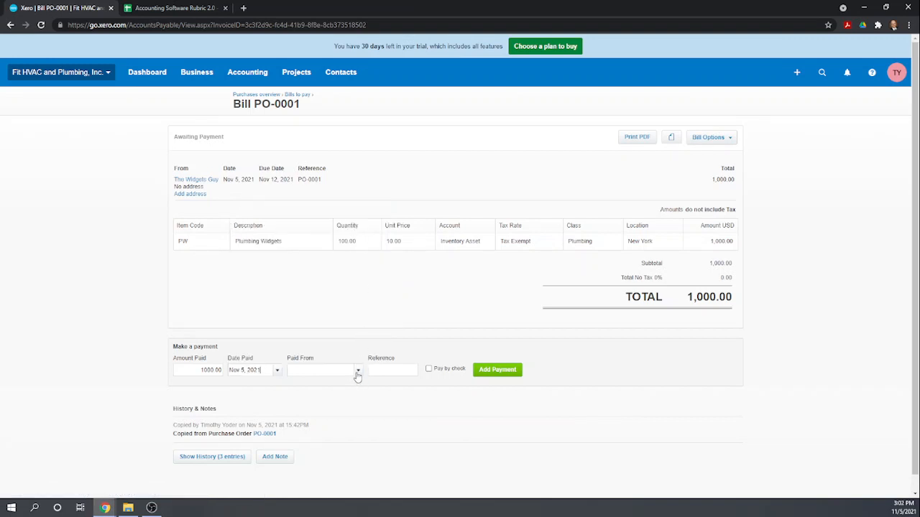
left_click(357, 371)
left_click(313, 407)
left_click(429, 369)
left_click(497, 370)
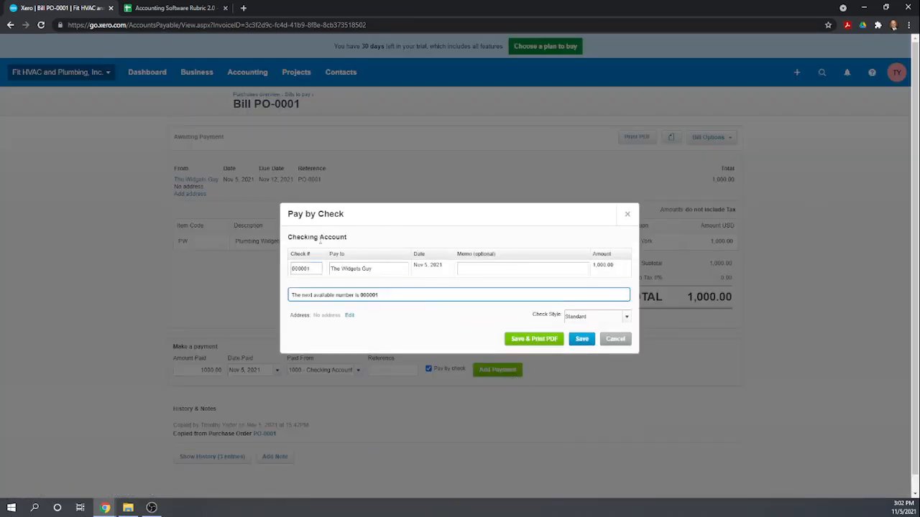
Set the check number to 1000 and save the check as a PDF.
double_click(310, 268)
type("1")
key("Tab")
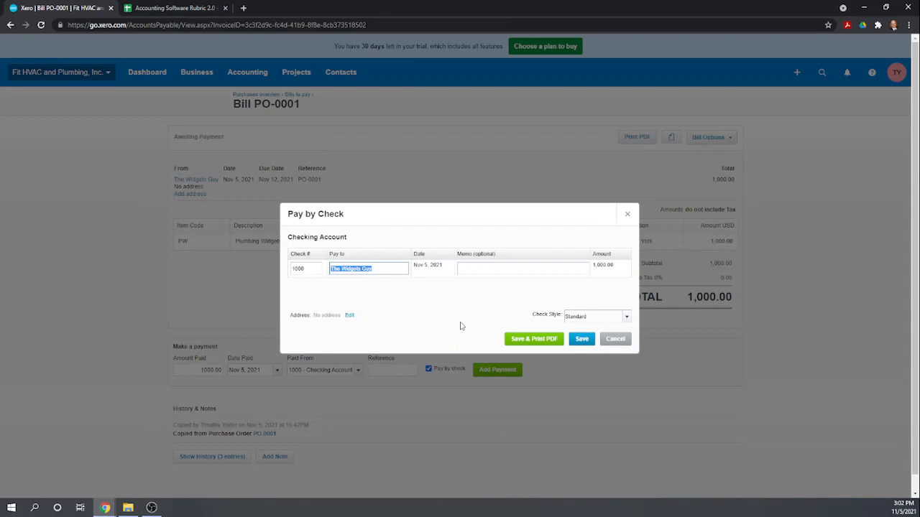
left_click(544, 341)
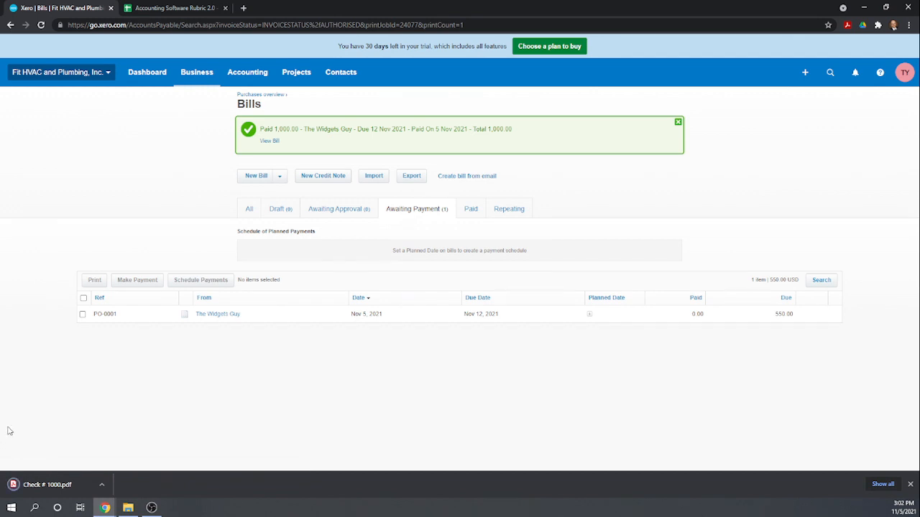
left_click(43, 484)
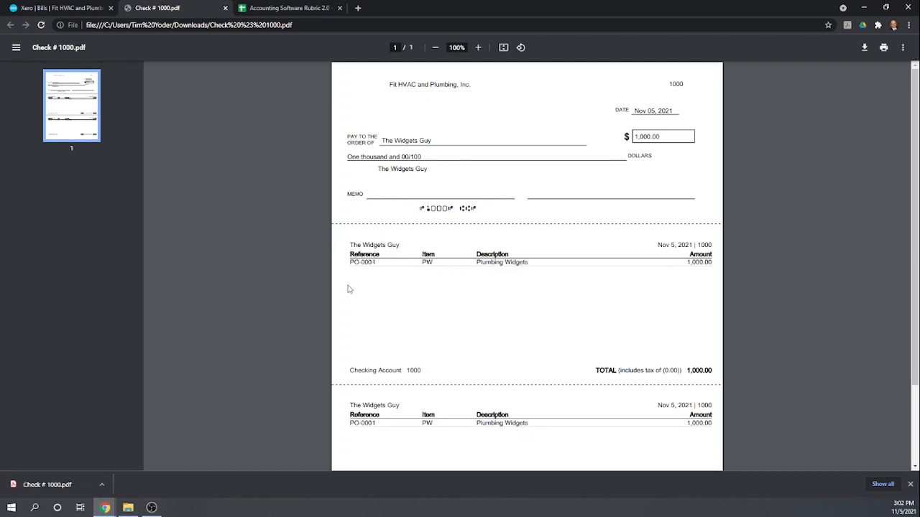
scroll(367, 320, "down", 1)
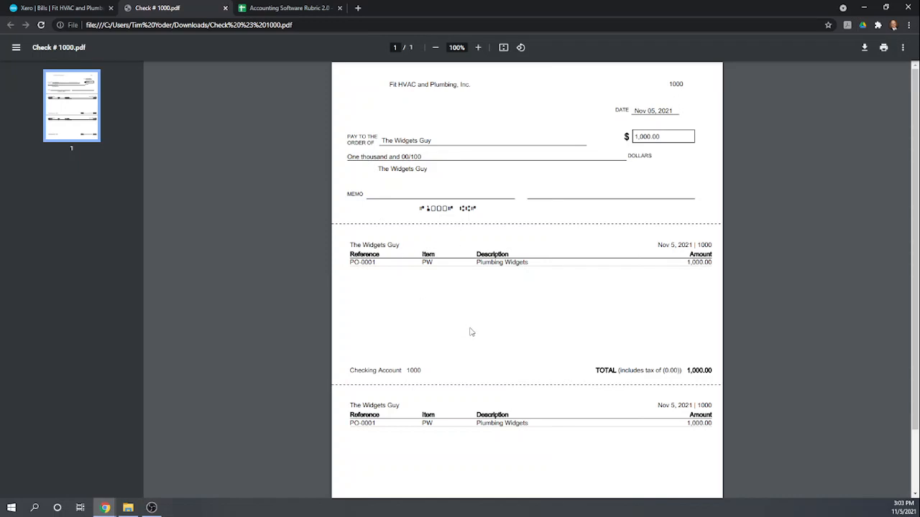
left_click(225, 10)
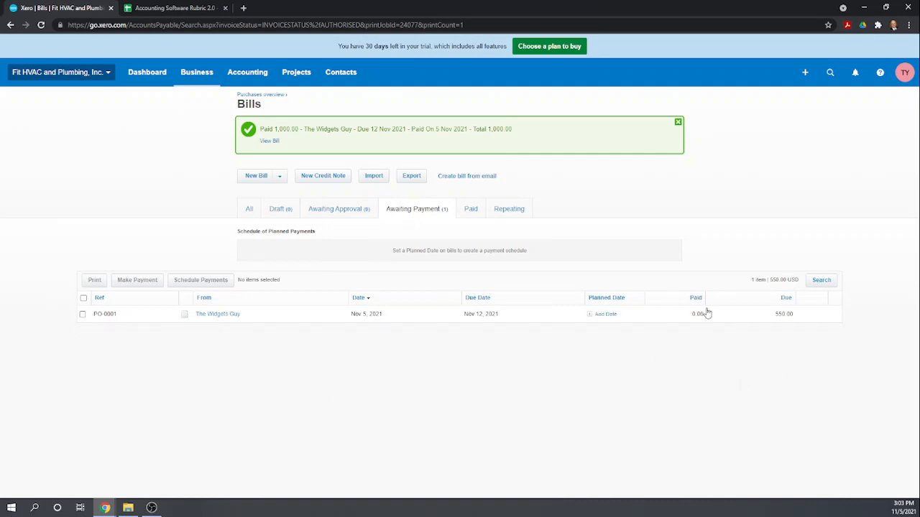
Pay 400.00 of the 550.00 Widgets Guy bill by check on Nov 5 from Checking, saving the PDF.
left_click(241, 318)
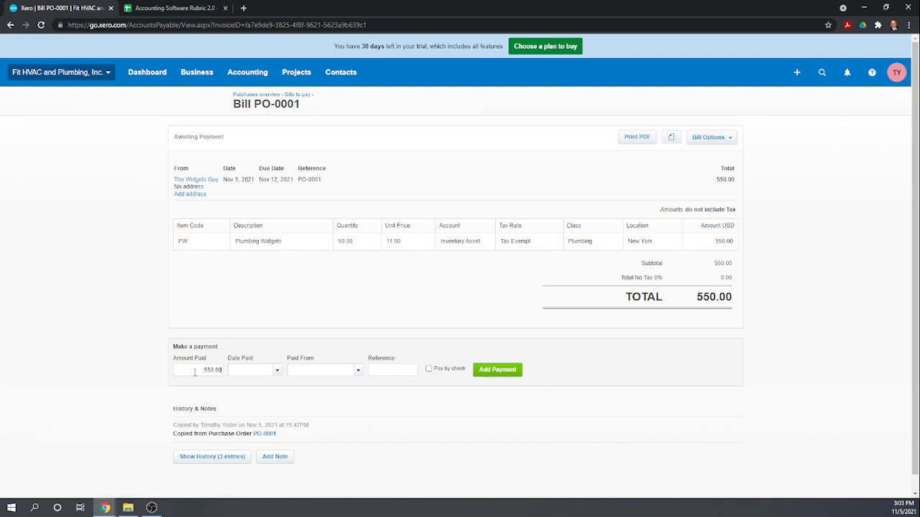
left_click_drag(194, 372, 261, 381)
type("40")
left_click(277, 372)
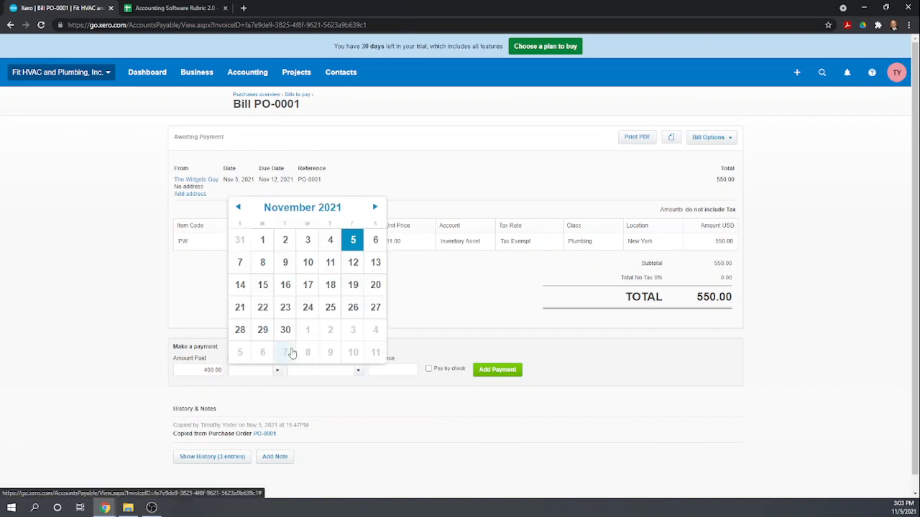
left_click(353, 241)
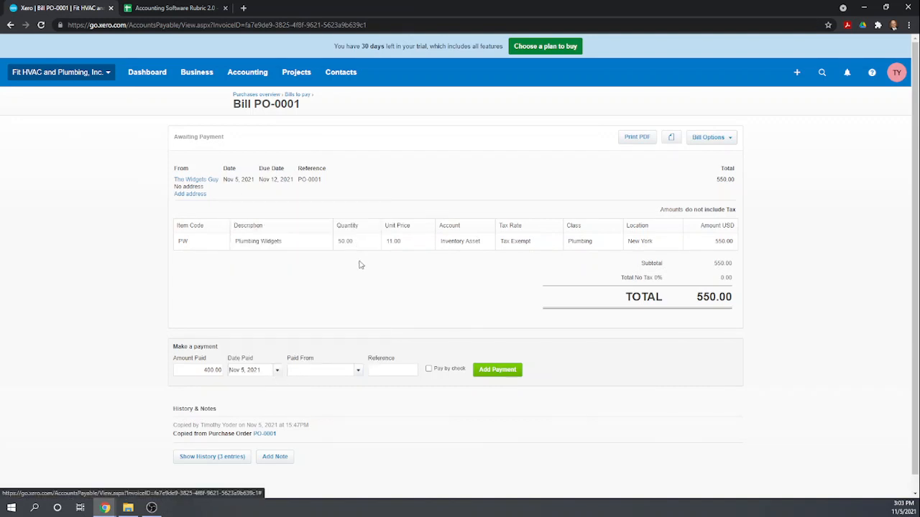
left_click(359, 375)
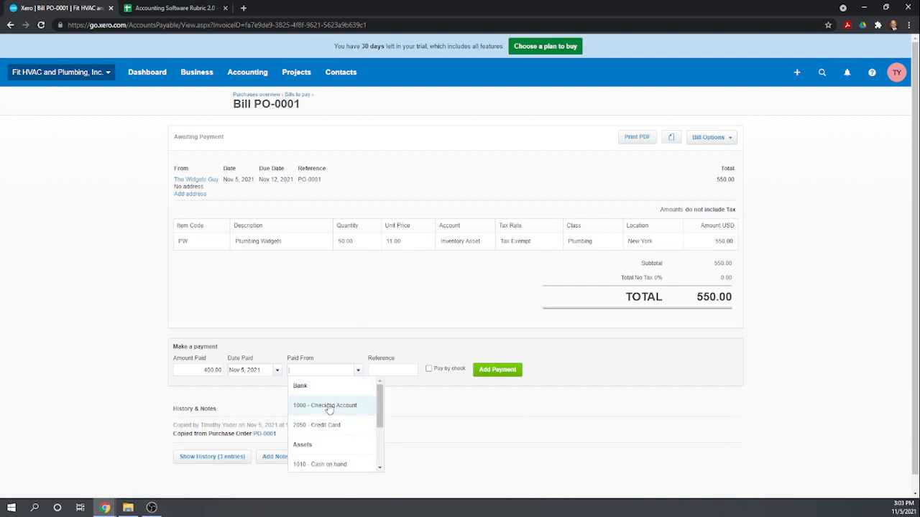
left_click(329, 405)
left_click(429, 369)
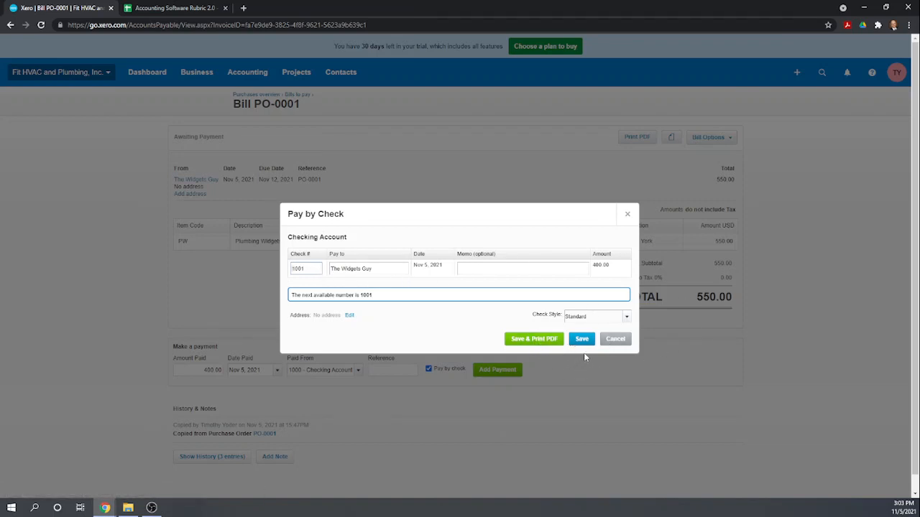
left_click(549, 340)
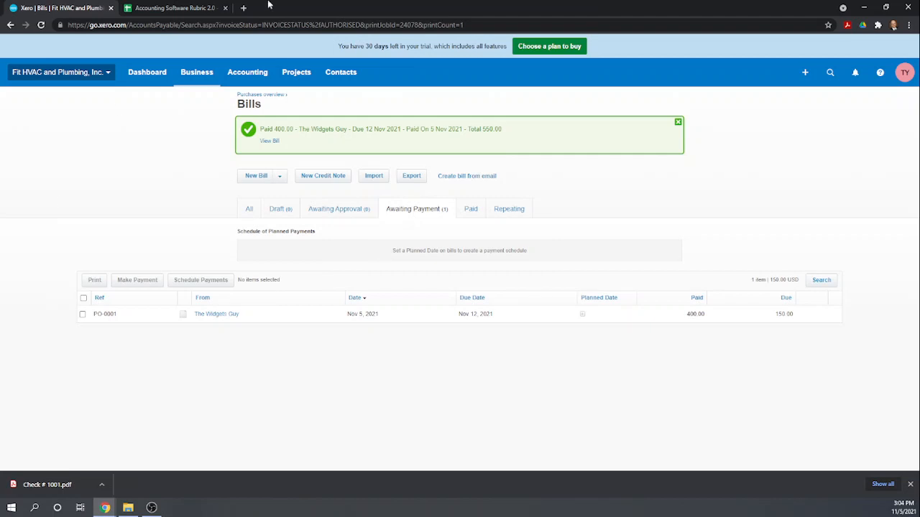
Commit the epayment score and enter 1 for Print check from program.
left_click(159, 8)
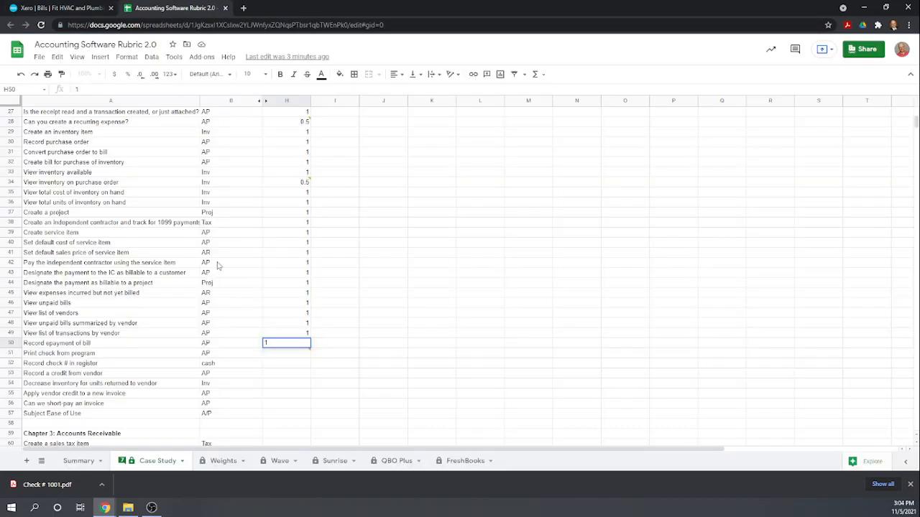
scroll(302, 323, "down", 1)
left_click(341, 363)
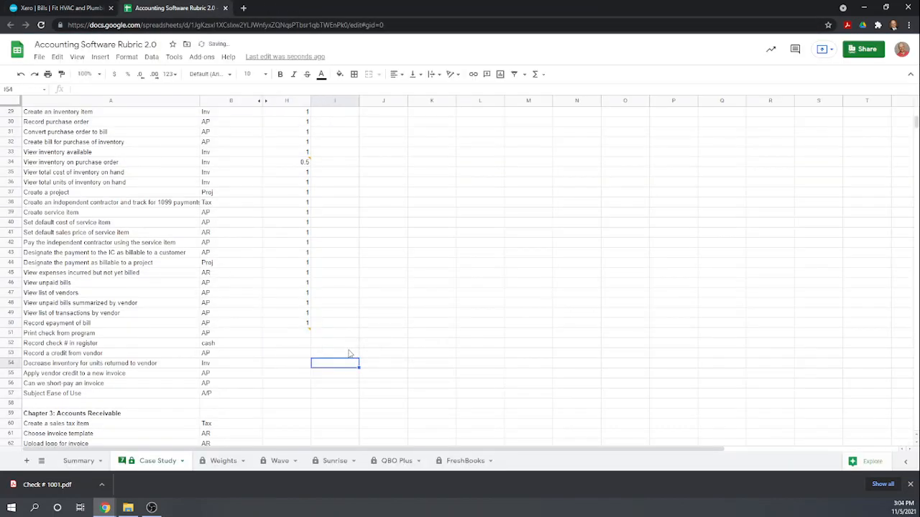
left_click(289, 334)
type("1")
key("Return")
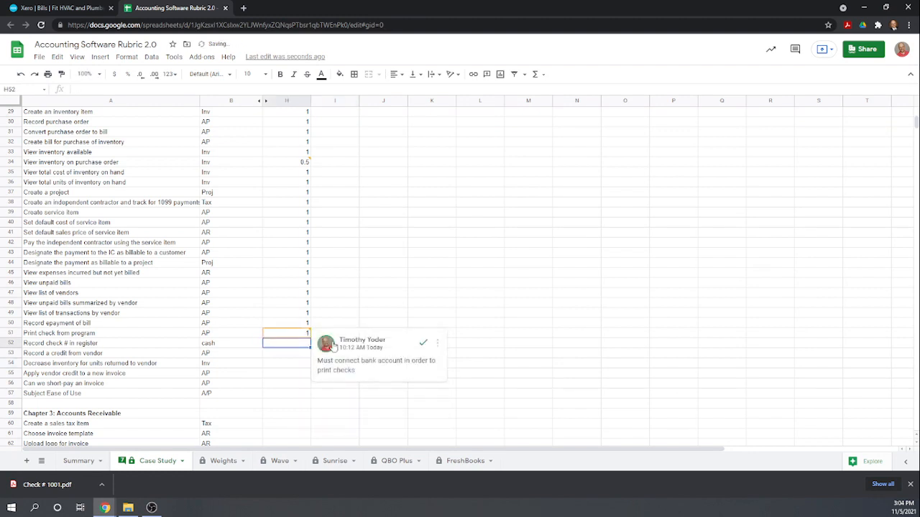
Delete the bank-account comment and score Record check # in register as 1, then return to Xero.
left_click(438, 346)
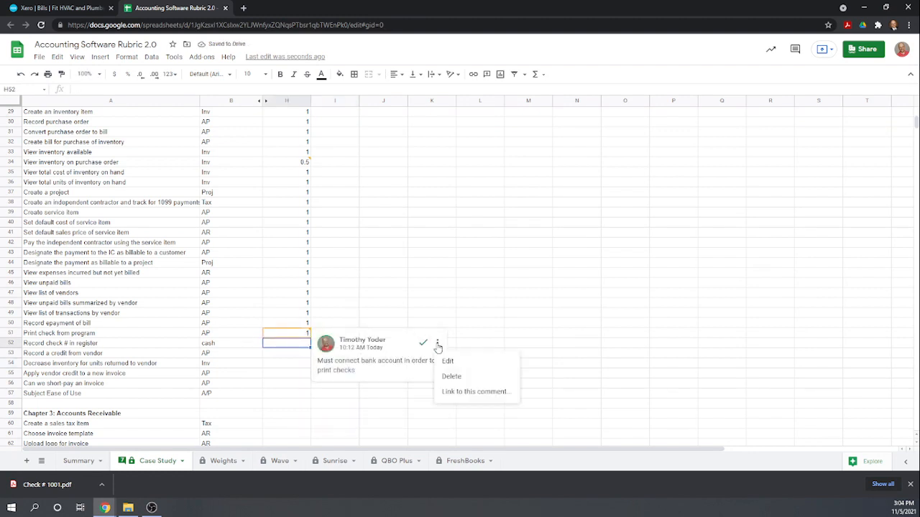
left_click(446, 374)
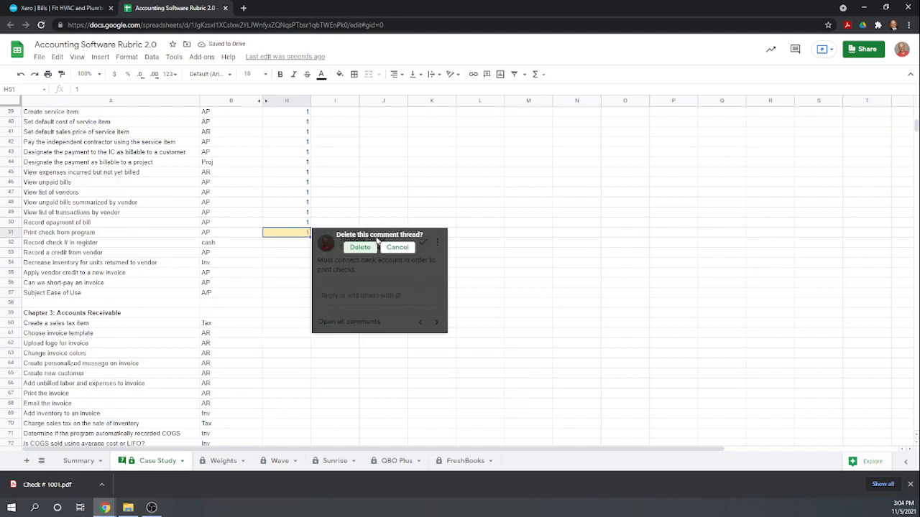
left_click(360, 247)
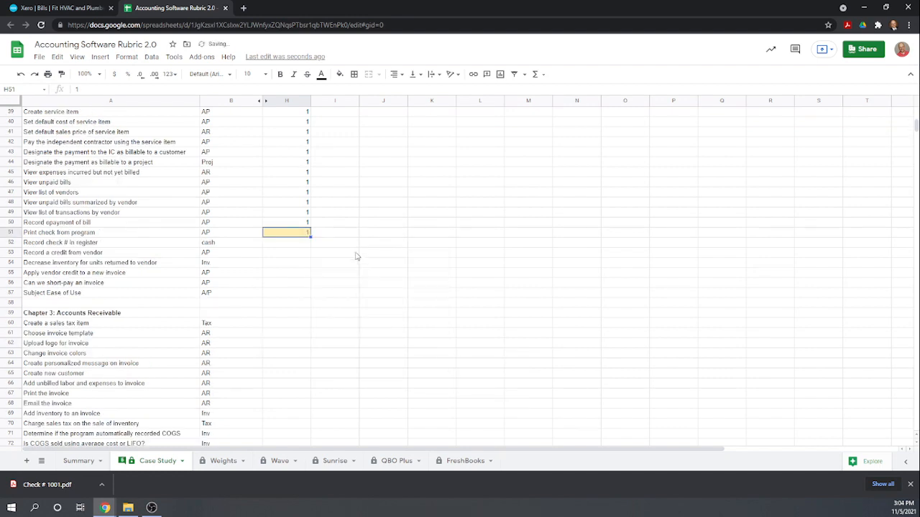
left_click(288, 247)
type("1")
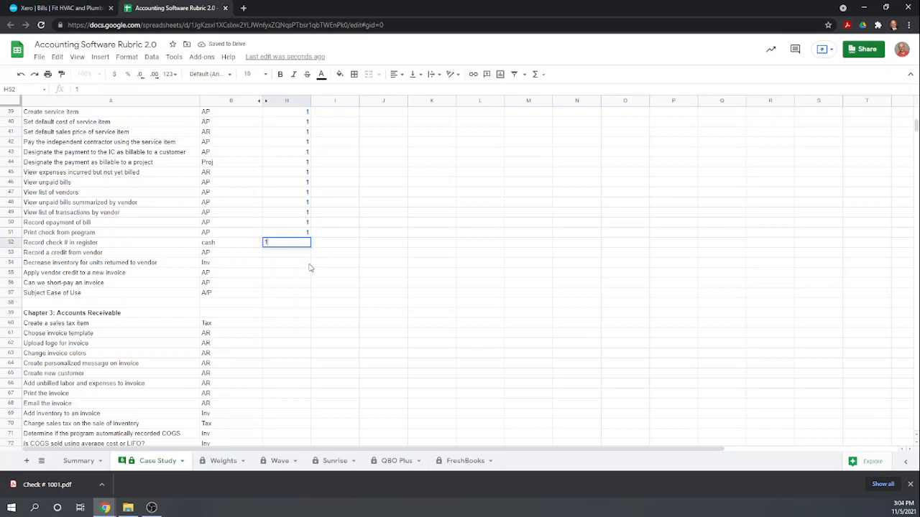
key("Return")
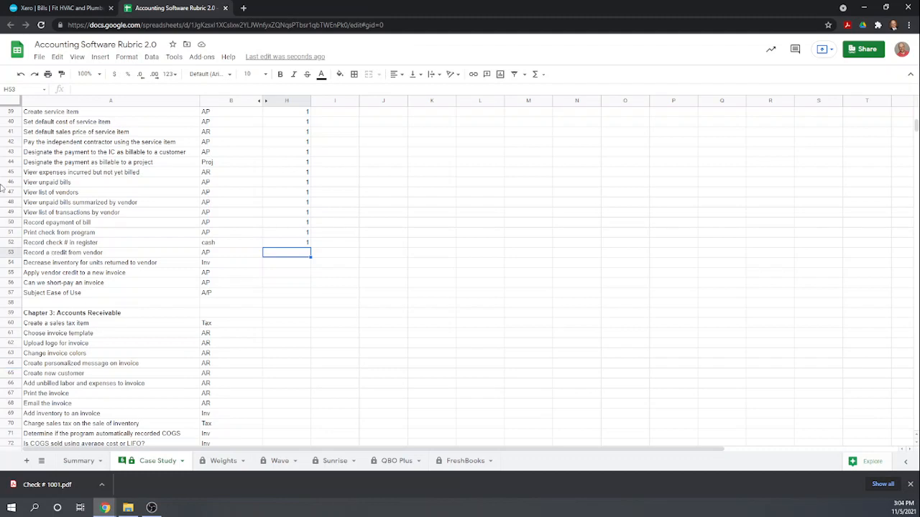
left_click(57, 9)
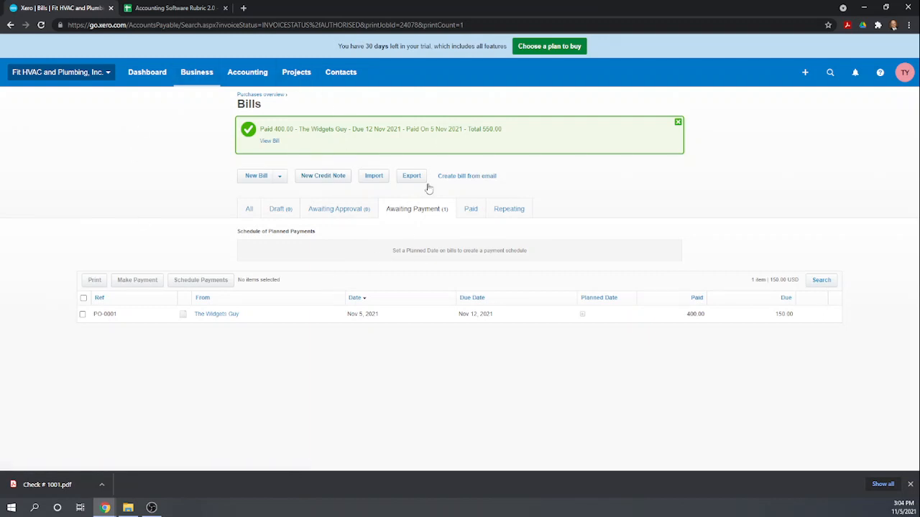
Start a credit note from The Widgets Guy for PW: Plumbing Widgets at 11.00 unit price.
left_click(316, 181)
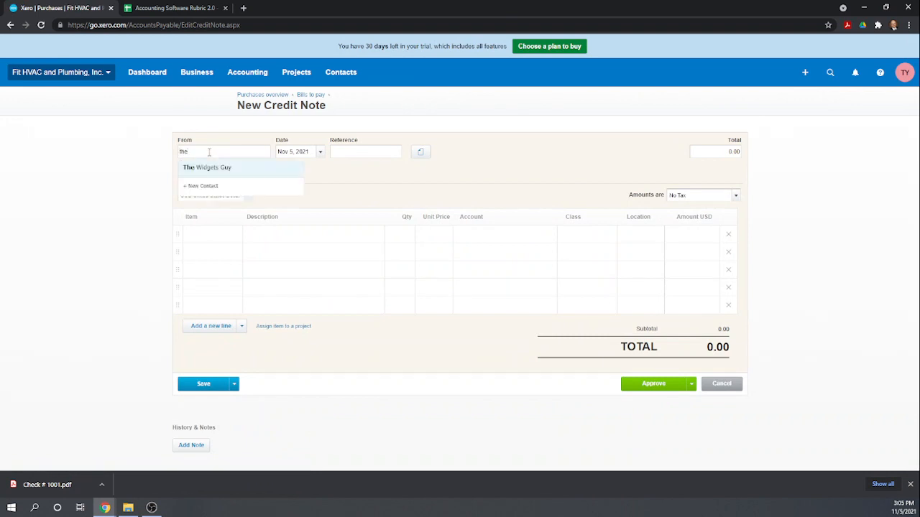
left_click(213, 168)
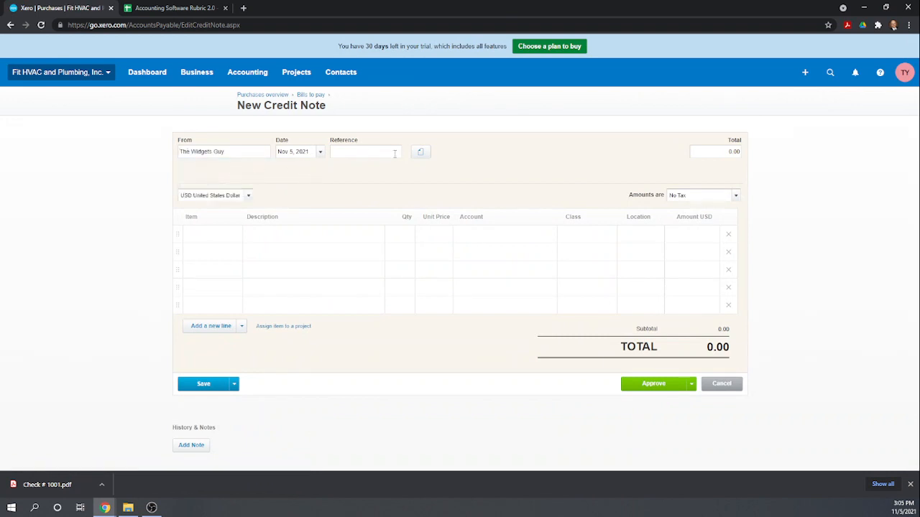
left_click(217, 233)
type("w")
key("BackSpace")
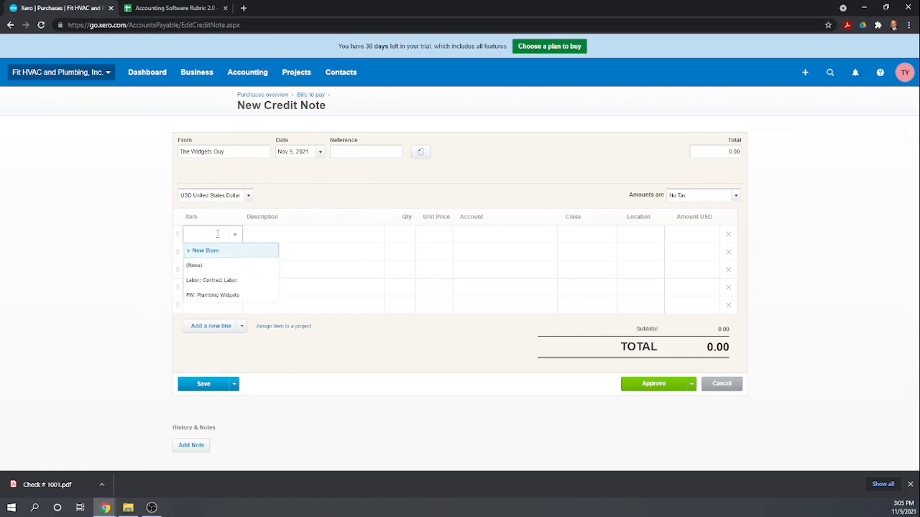
type("p")
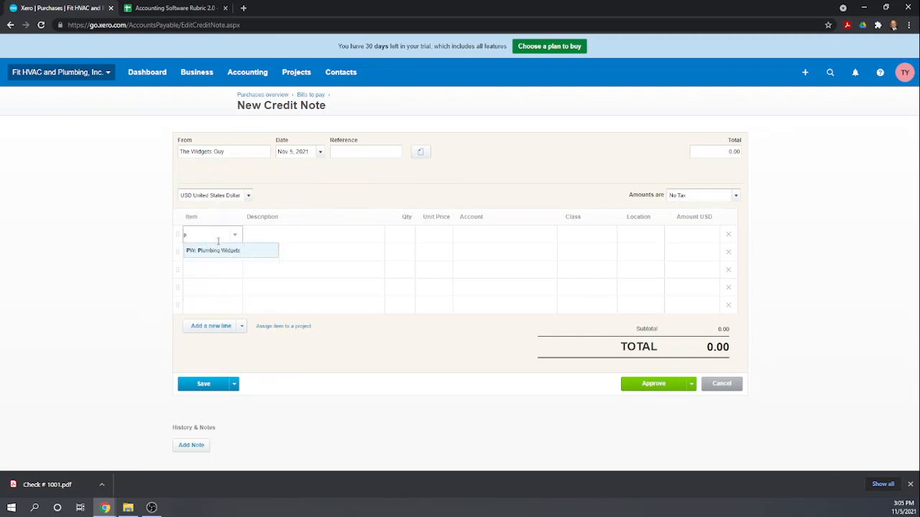
type("l")
left_click(226, 255)
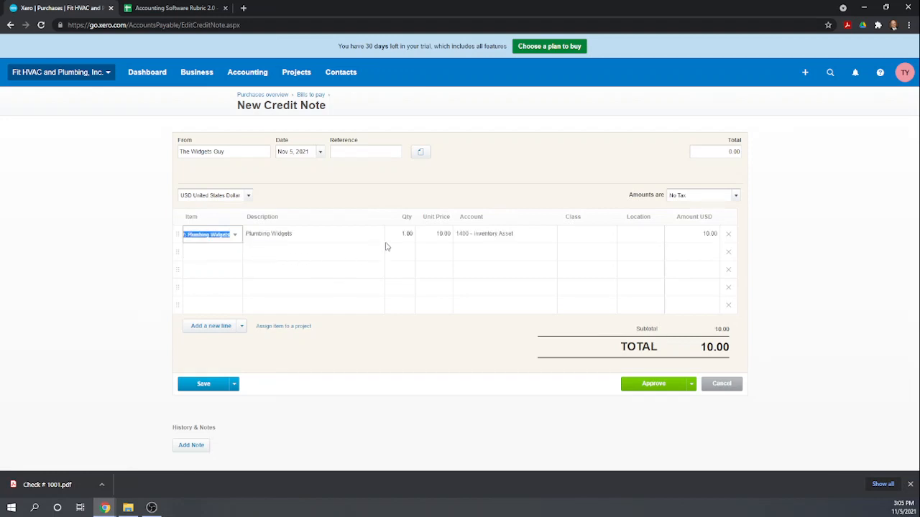
left_click(442, 239)
left_click(438, 238)
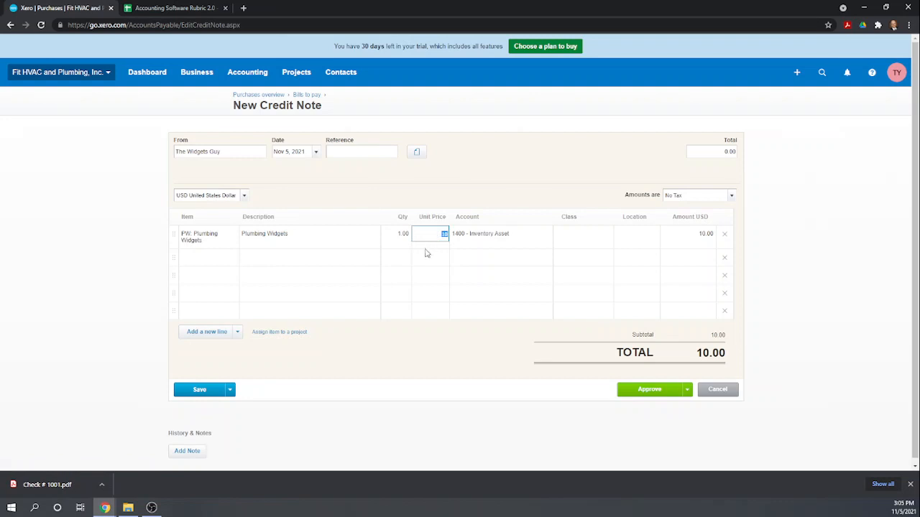
key("Tab")
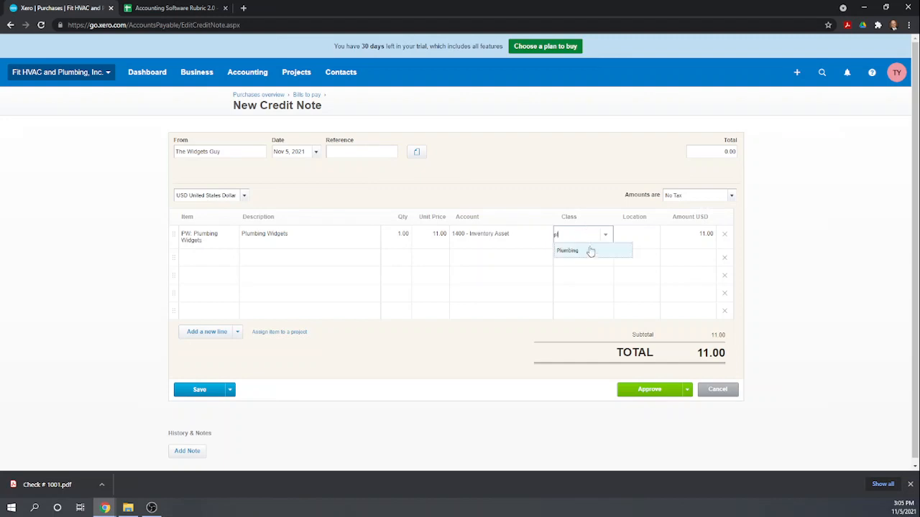
Set the line's class to Plumbing and location to New York, then approve the credit note.
left_click(589, 252)
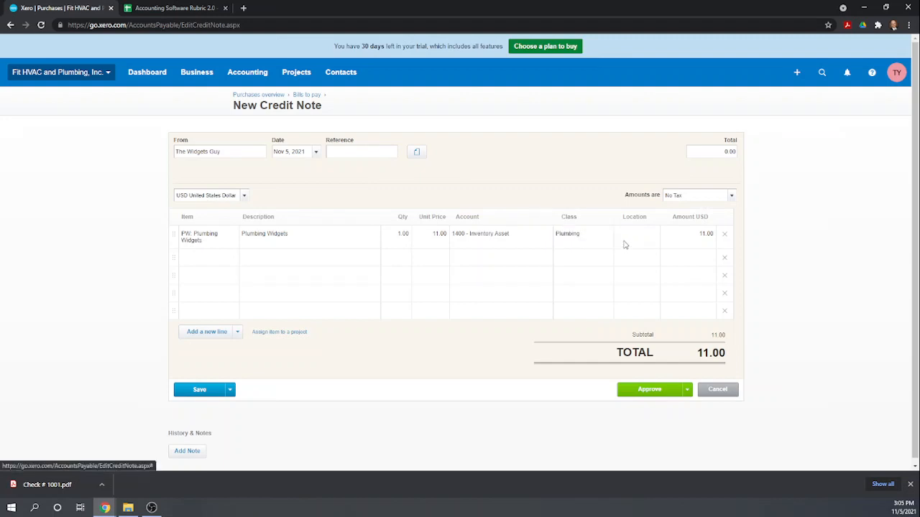
left_click(628, 234)
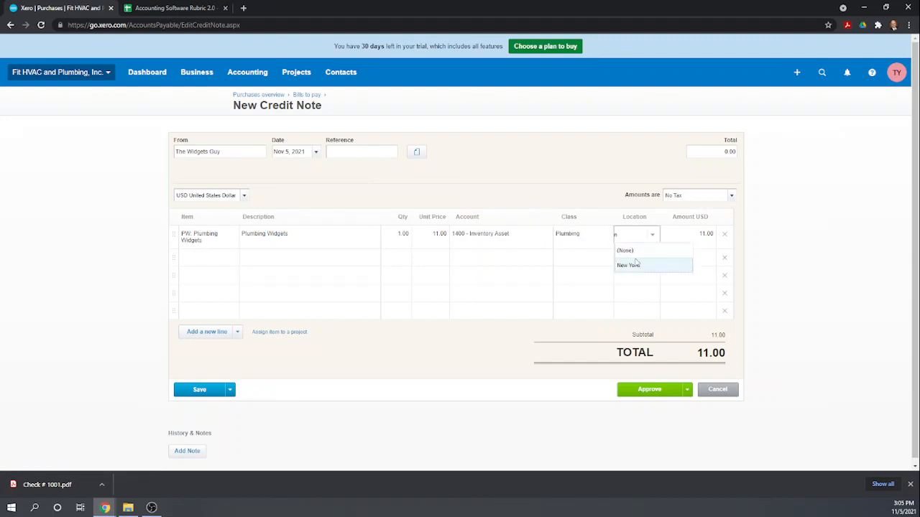
left_click(635, 263)
left_click(669, 277)
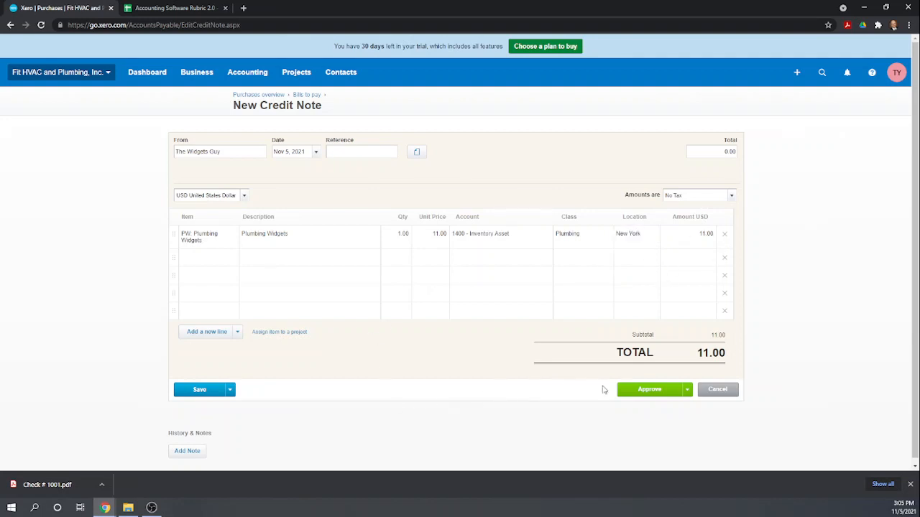
left_click(652, 392)
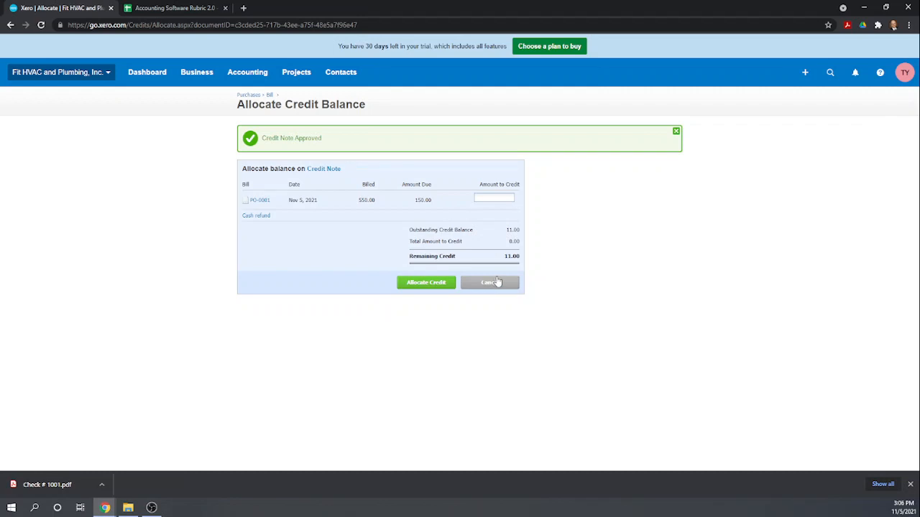
Leave the 11.00 credit note unallocated and return to the Bills list.
left_click(500, 282)
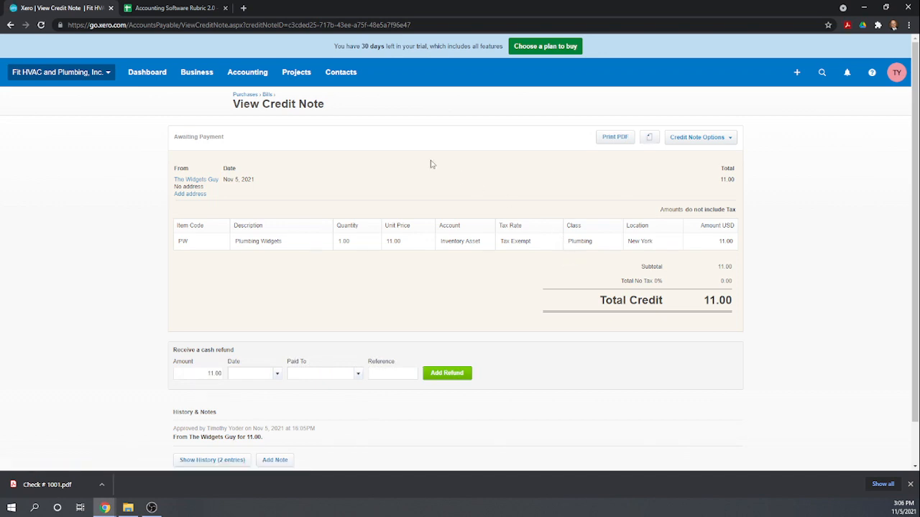
left_click(267, 94)
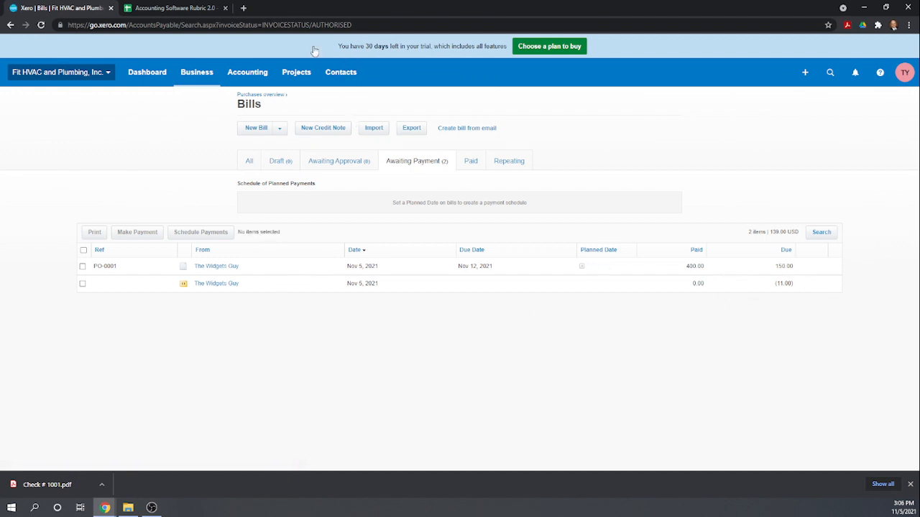
left_click(196, 77)
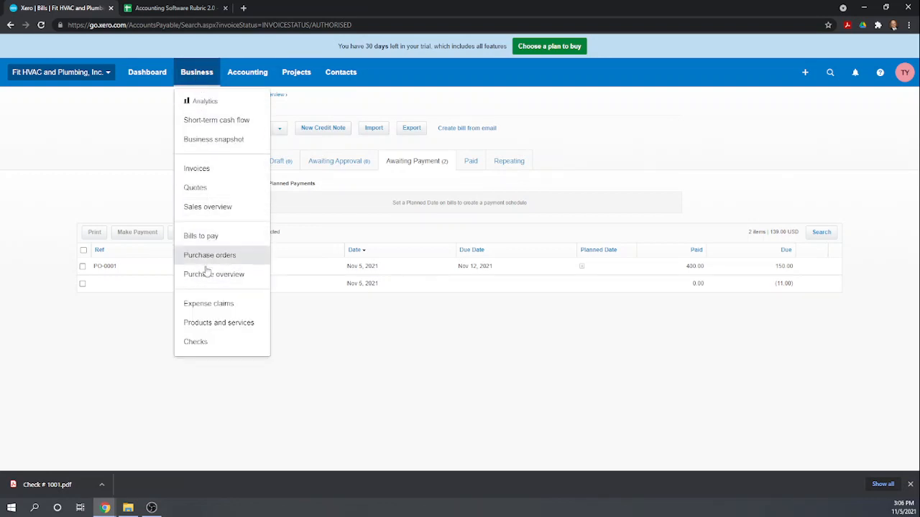
Change the Plumbing Widgets item's purchase unit price to 11.00 and save it.
left_click(207, 325)
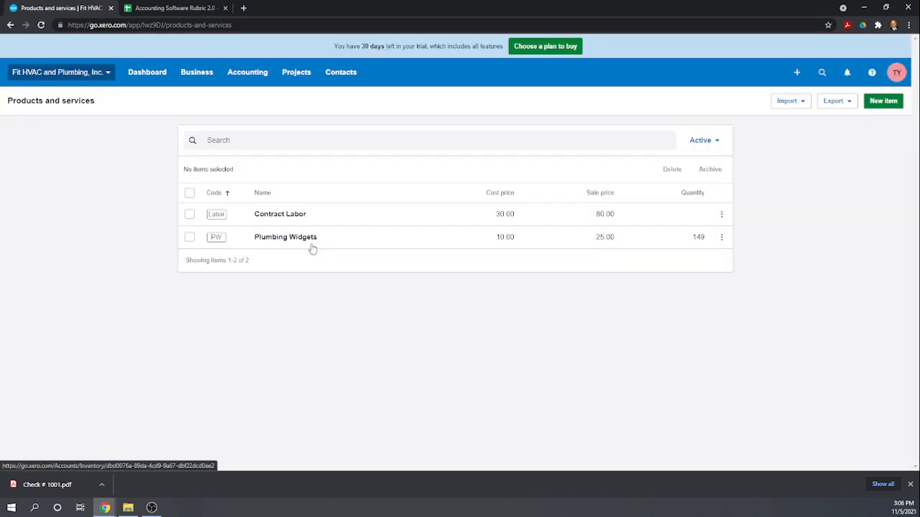
left_click(299, 241)
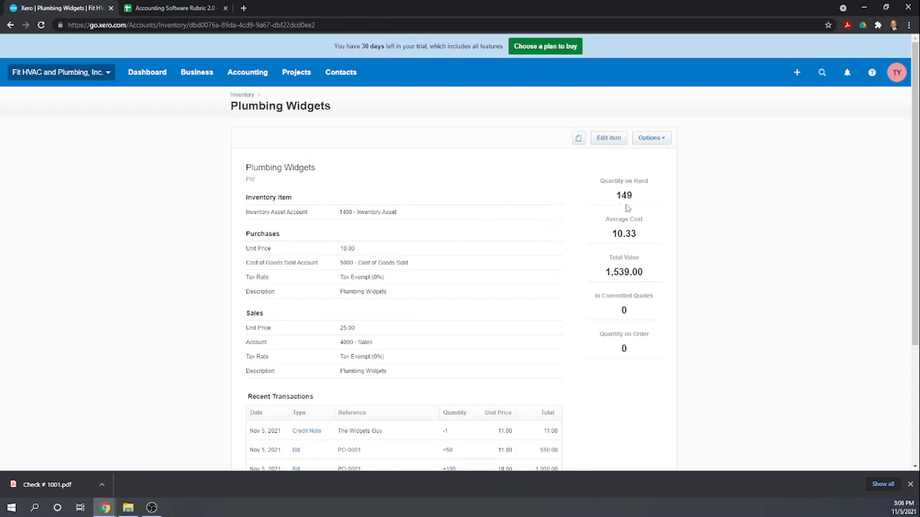
left_click(606, 138)
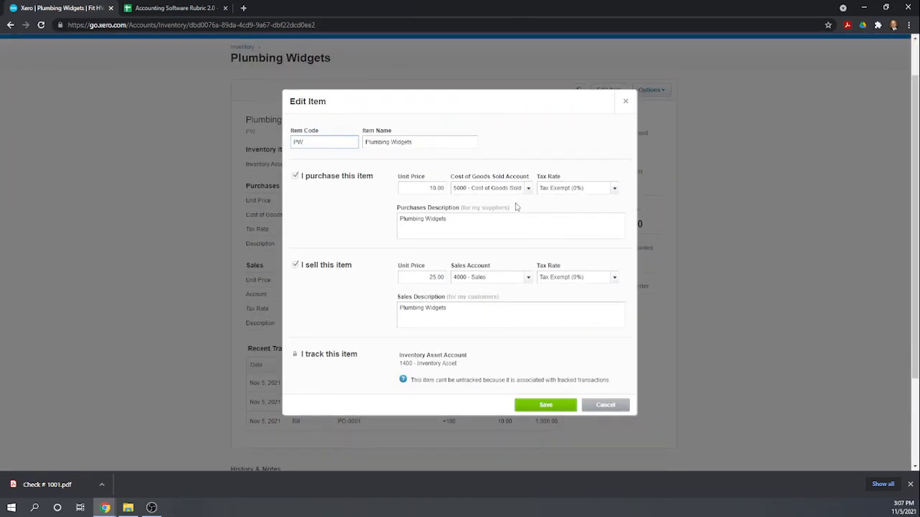
scroll(514, 207, "down", 1)
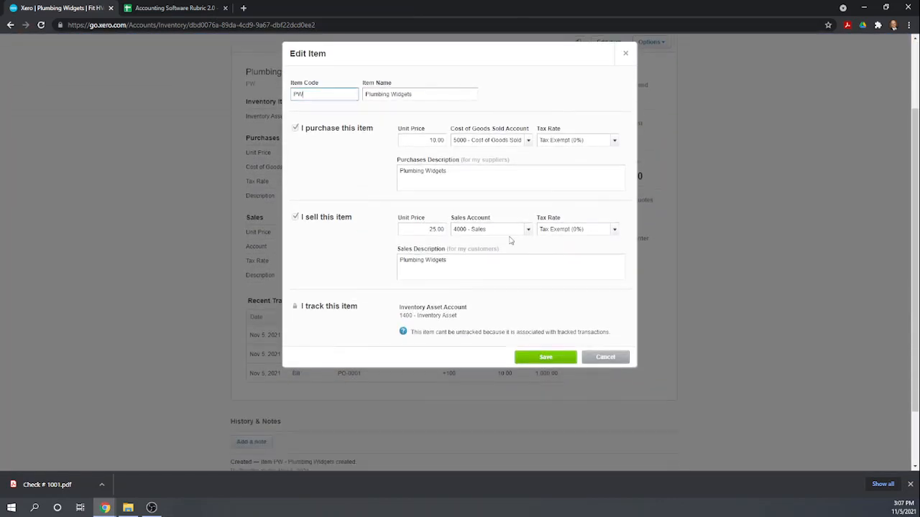
left_click(424, 141)
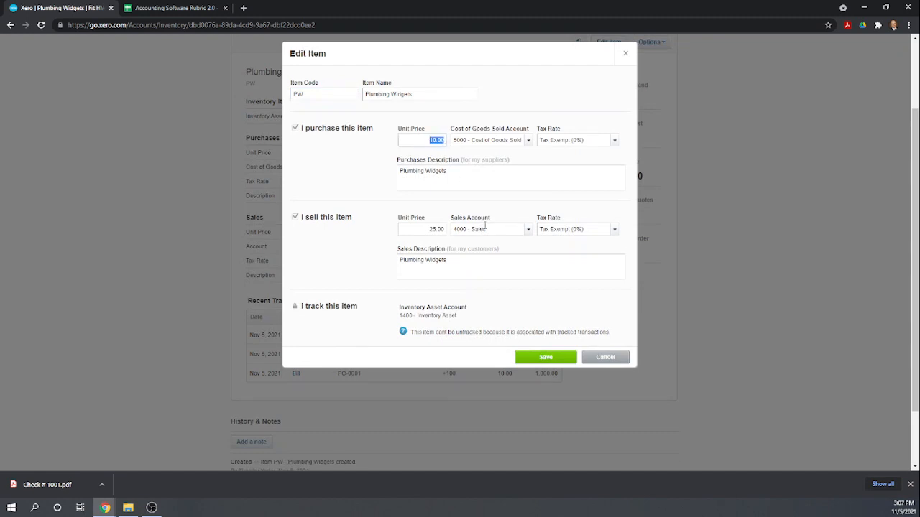
type("11")
left_click(501, 178)
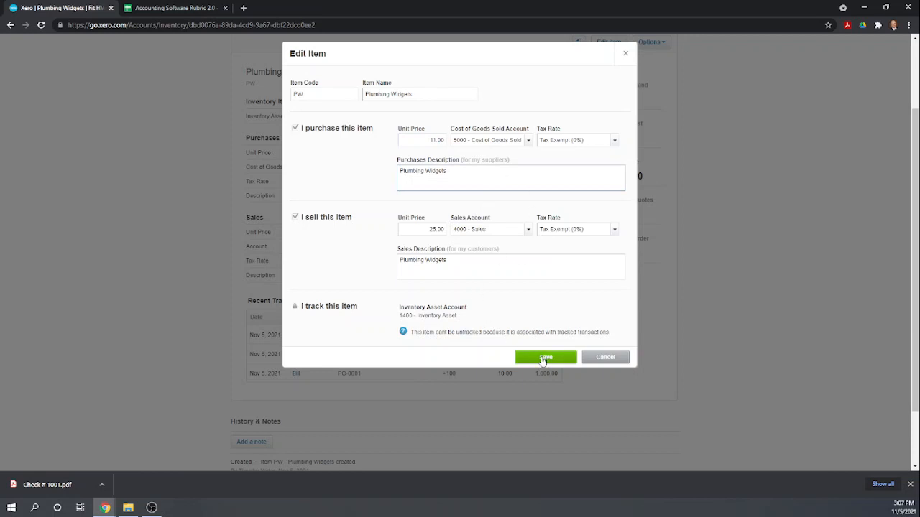
left_click(544, 360)
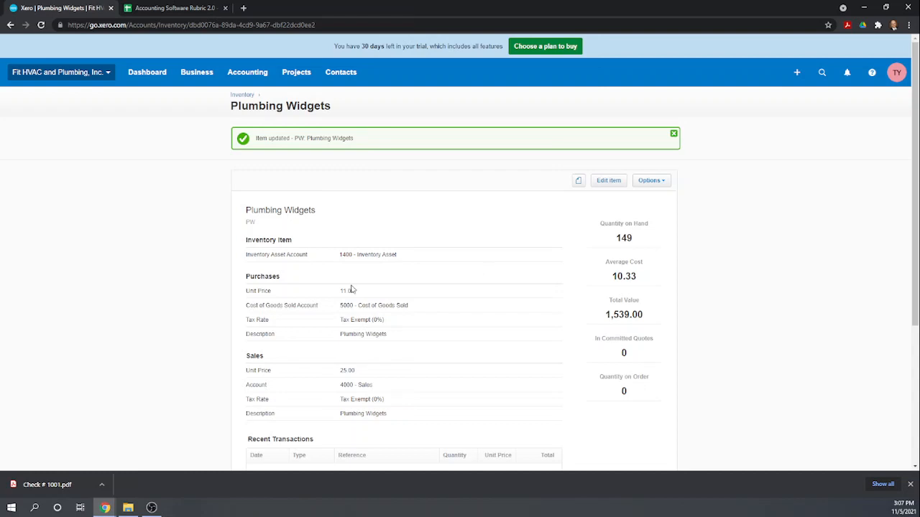
Scroll through the item's Recent Transactions and back to the top.
scroll(394, 298, "down", 2)
scroll(409, 296, "up", 1)
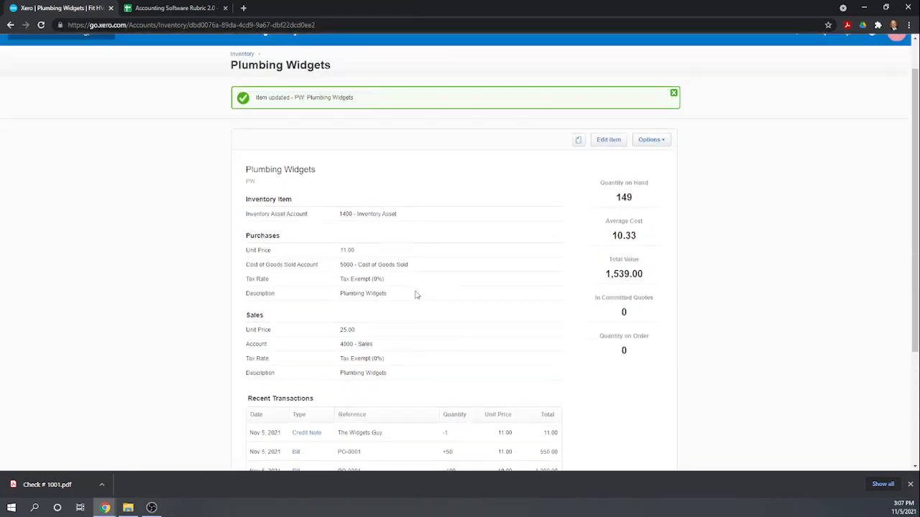
scroll(415, 294, "up", 1)
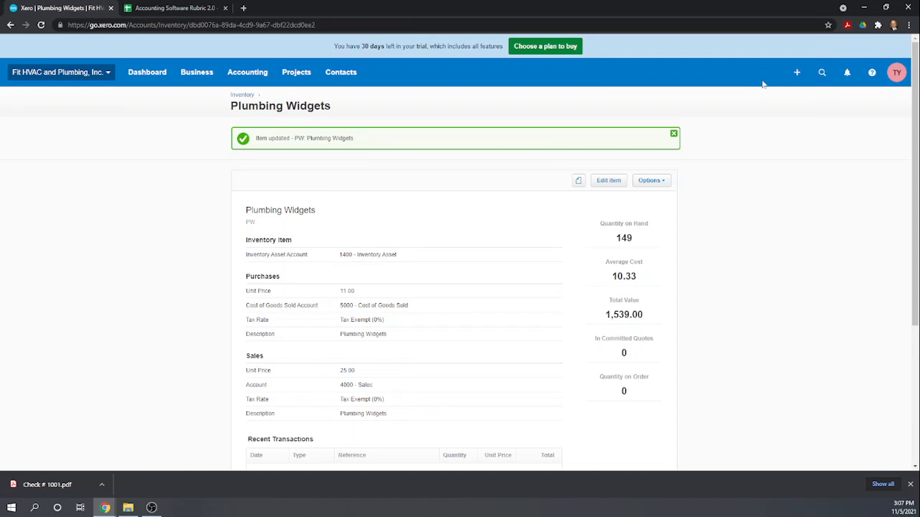
Start a spend money payment from Checking Account to The Widgets Guy.
left_click(795, 75)
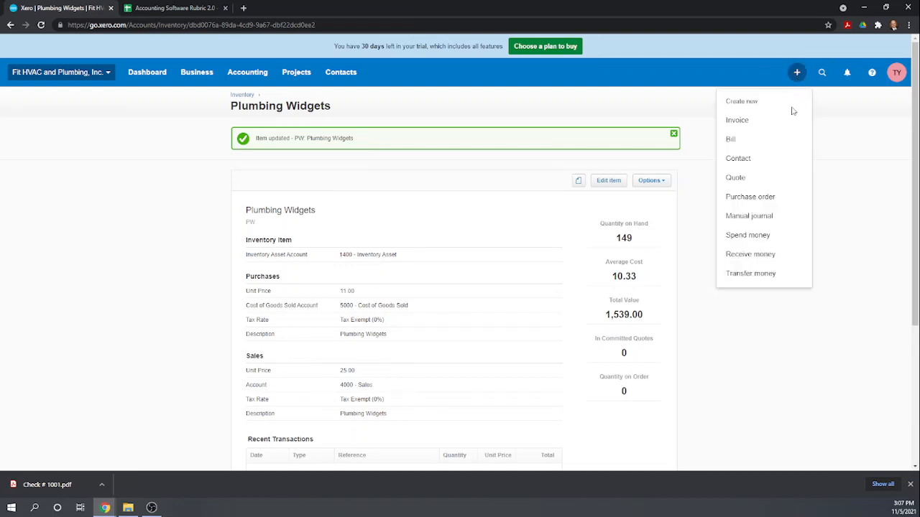
left_click(747, 235)
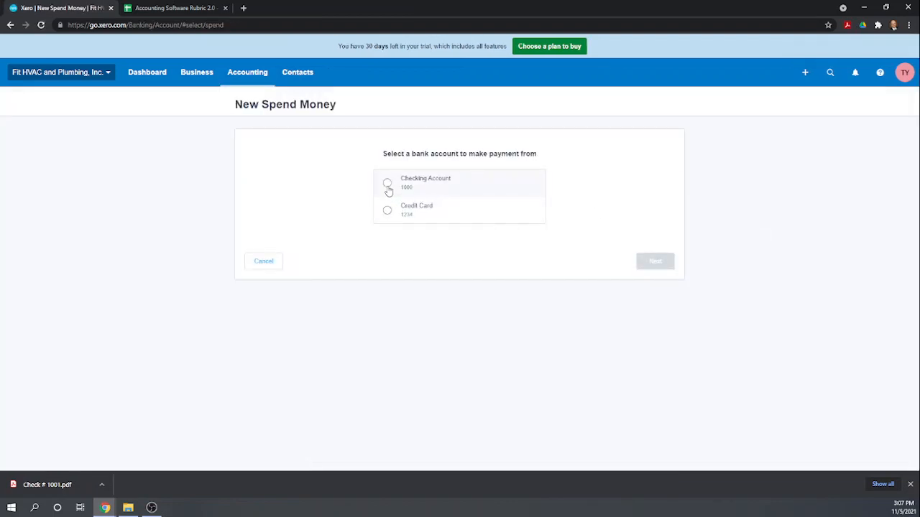
left_click(387, 184)
left_click(650, 266)
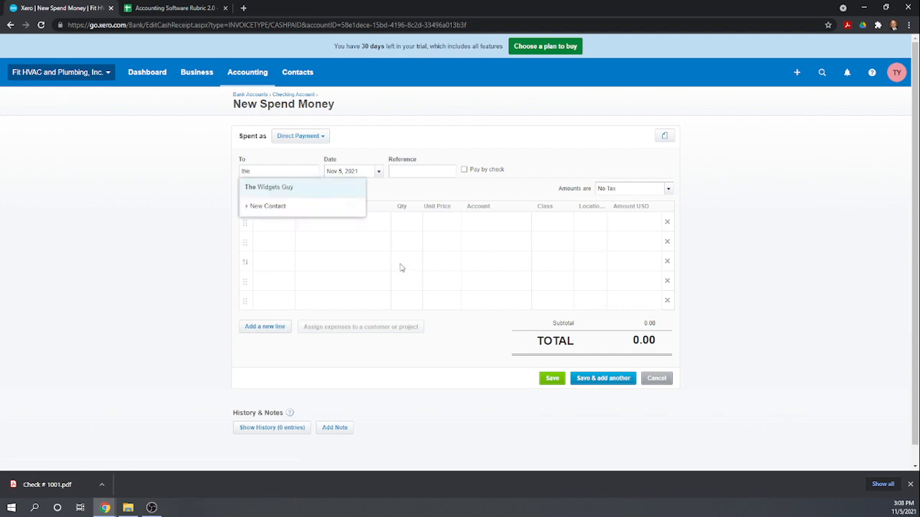
left_click(270, 191)
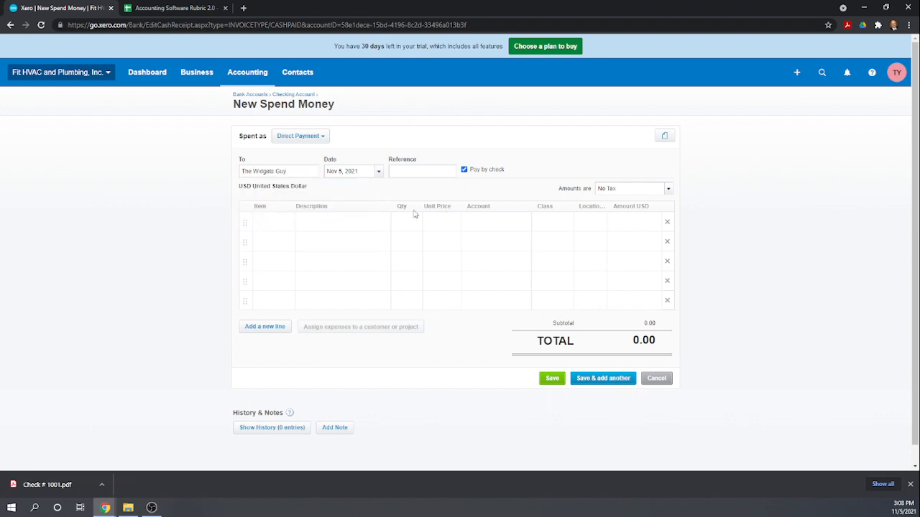
Add a line for 10 PW: Plumbing Widgets at 11.00 each.
left_click(275, 222)
type("pw")
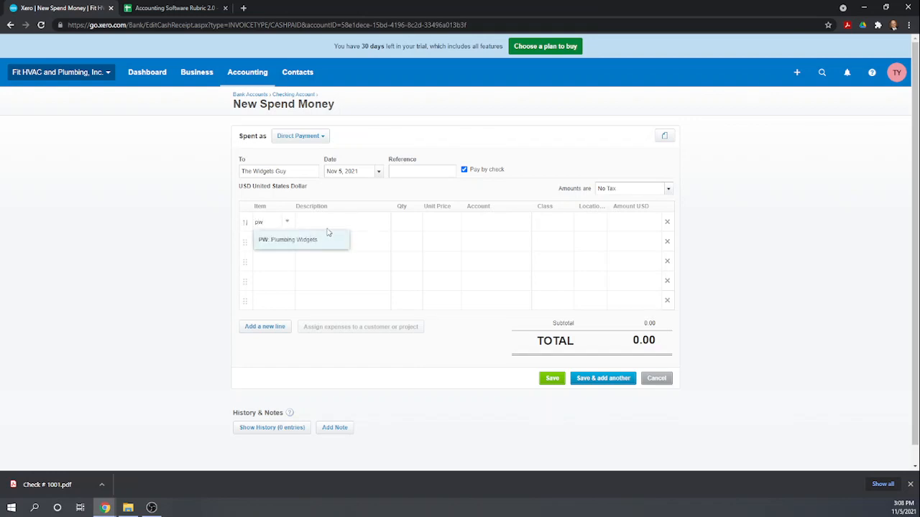
left_click(300, 240)
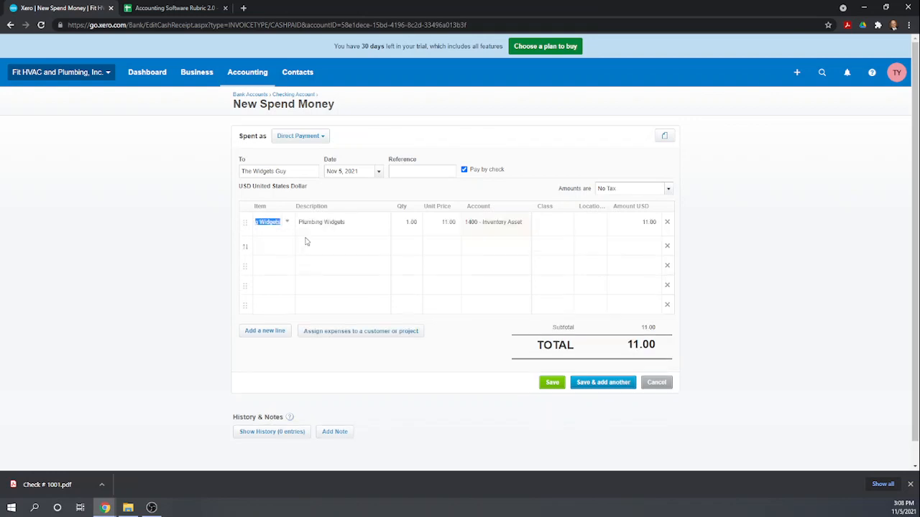
left_click(413, 226)
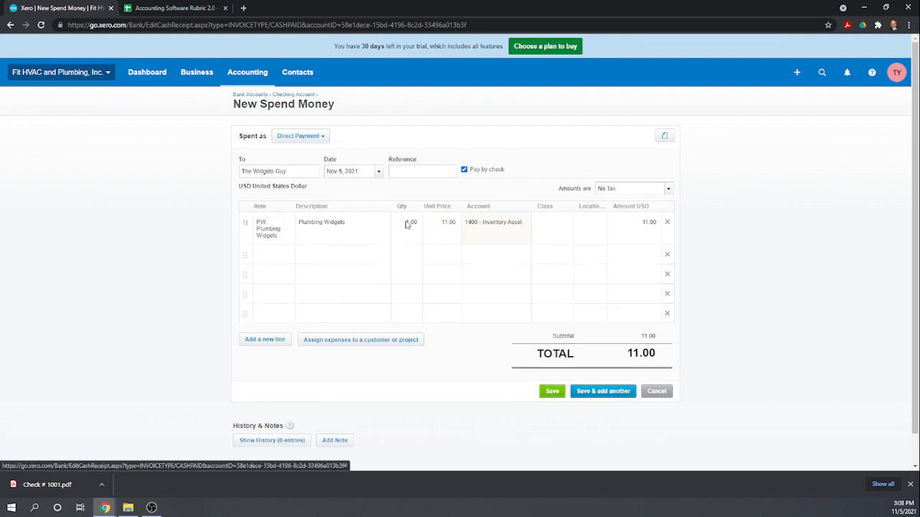
left_click(407, 225)
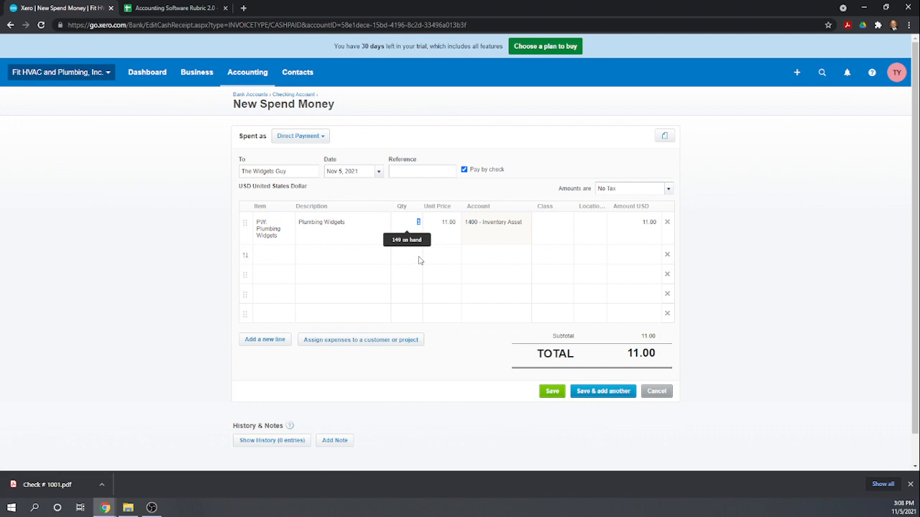
type("10")
key("Tab")
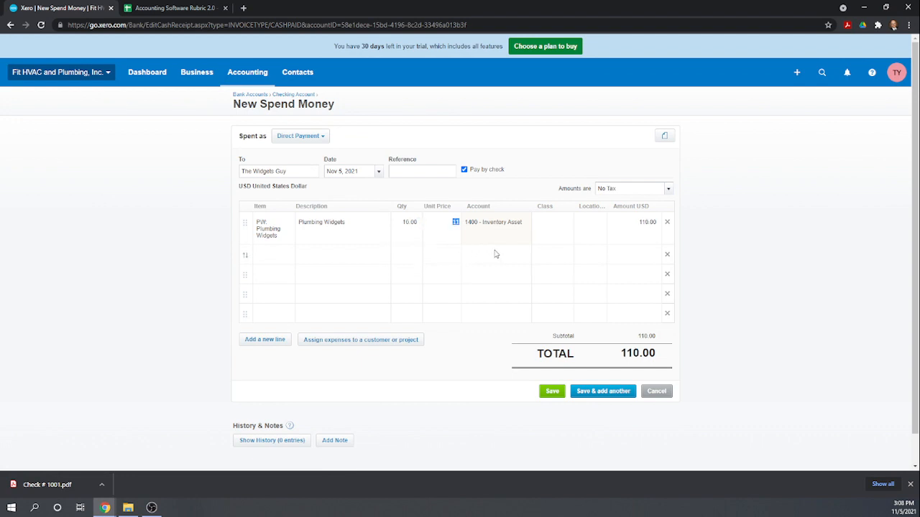
left_click(541, 232)
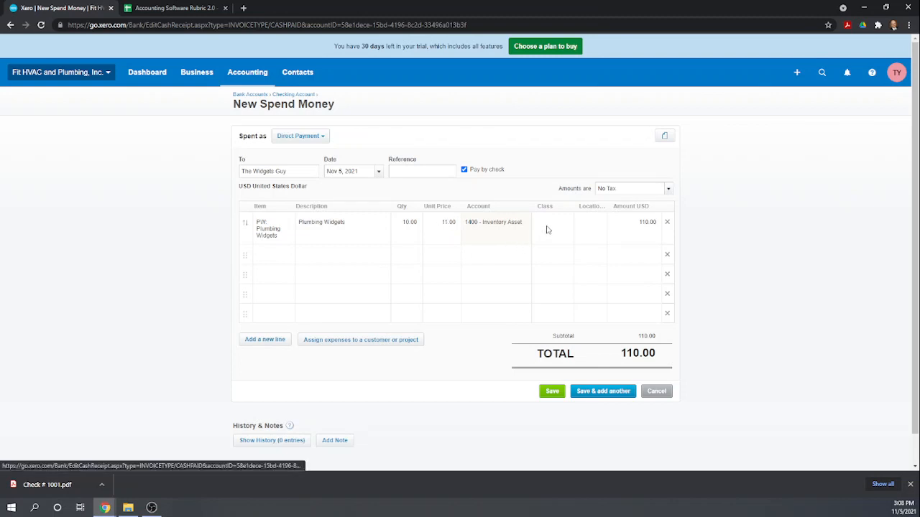
Set the line's class to Plumbing and location to New York, then review payment types.
left_click(547, 227)
type("P")
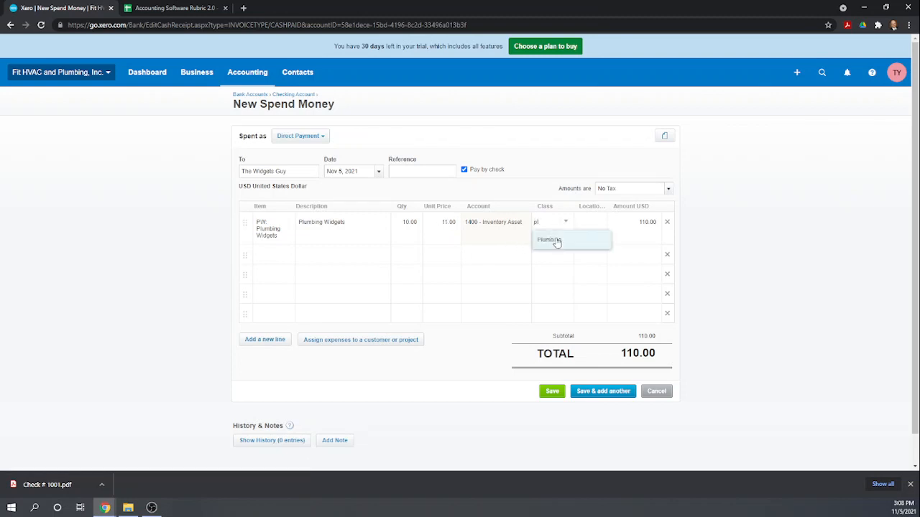
left_click(554, 240)
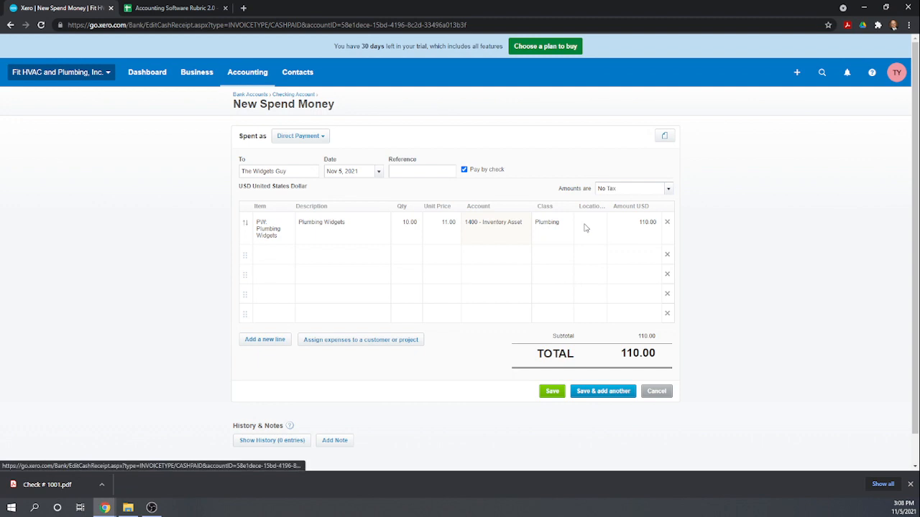
left_click(589, 223)
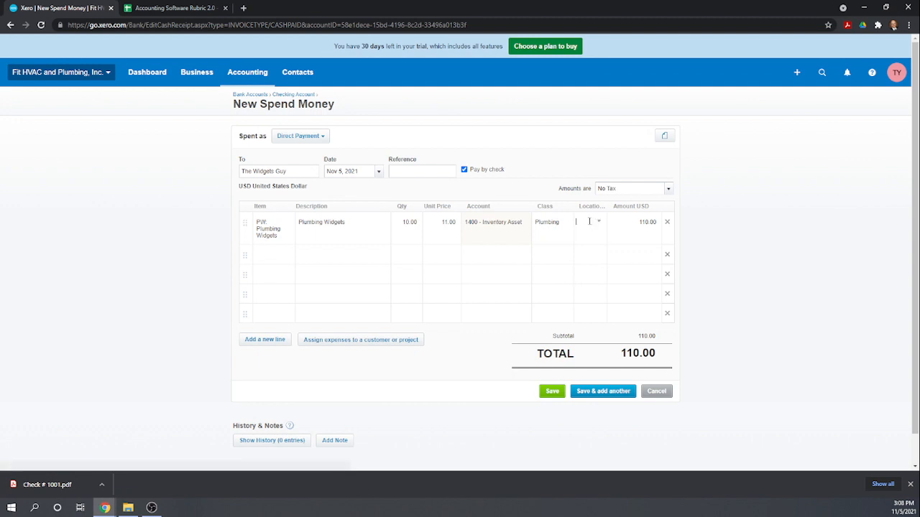
type("new")
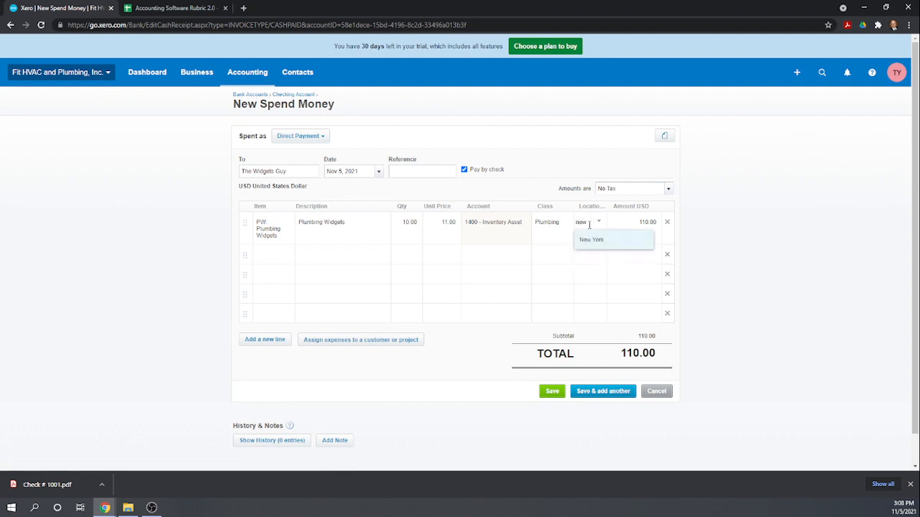
left_click(594, 242)
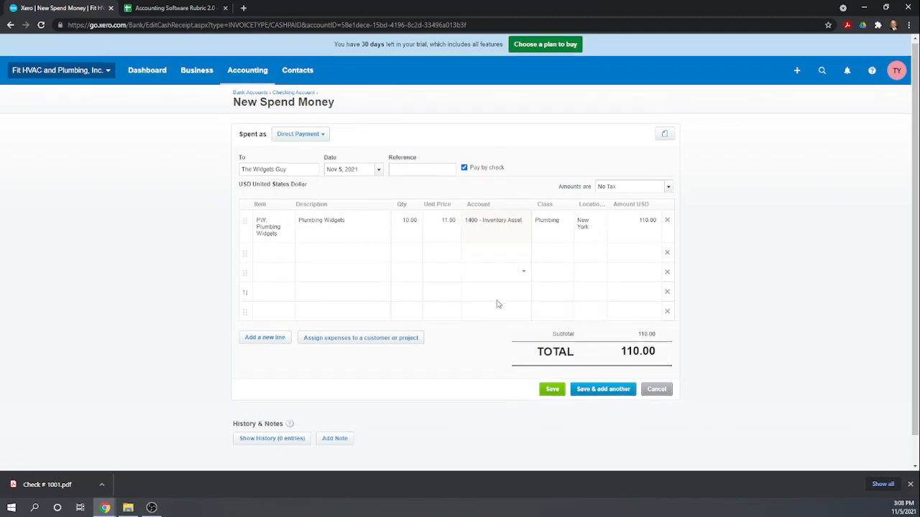
scroll(496, 304, "down", 1)
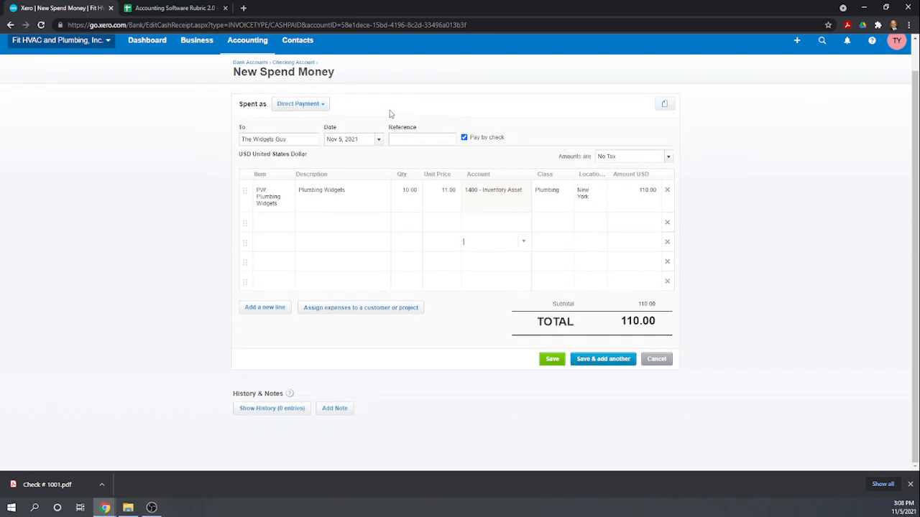
left_click(323, 105)
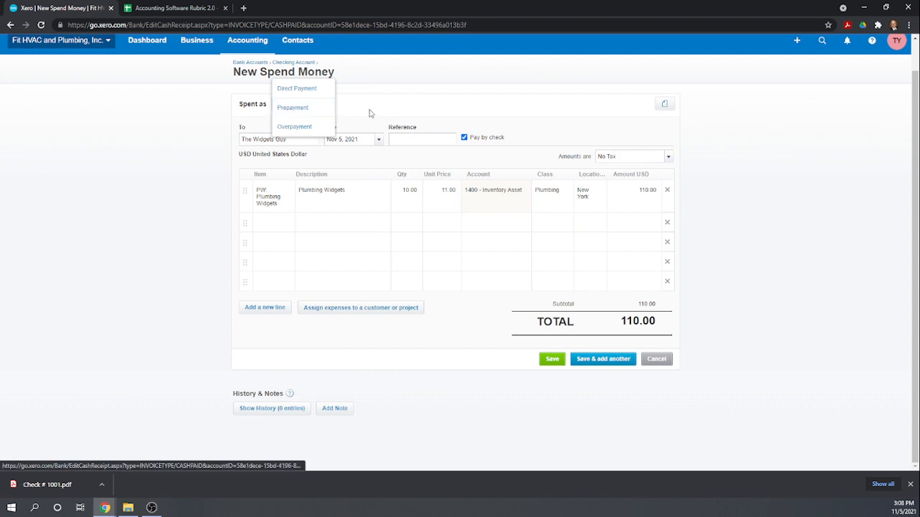
left_click(376, 114)
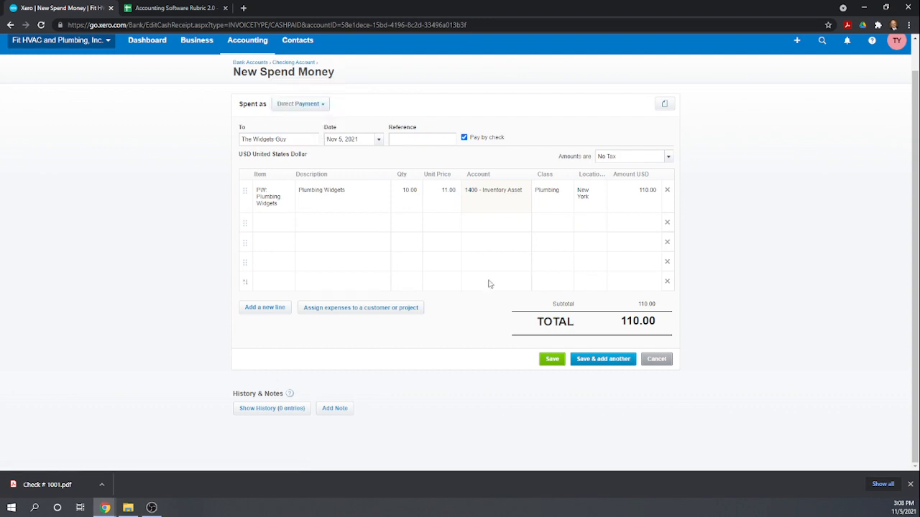
Discard the 110.00 spend money payment without saving the check details.
left_click(552, 361)
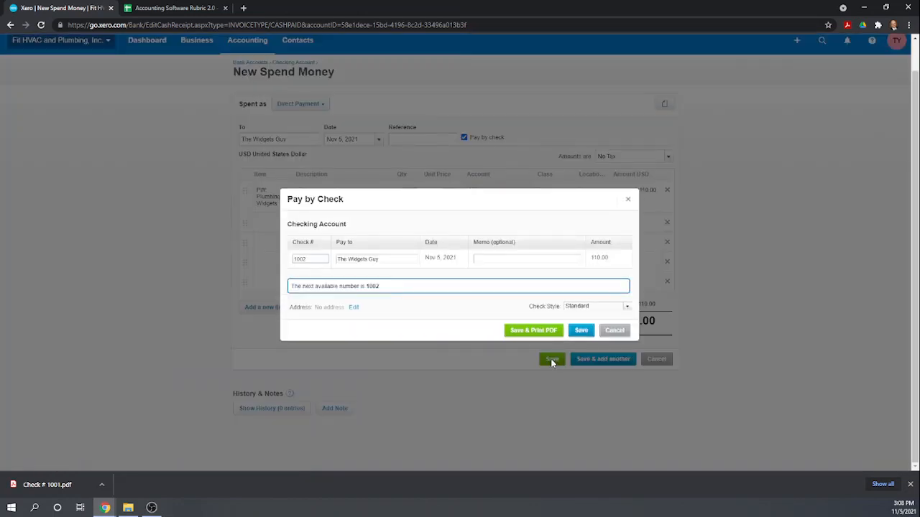
left_click(617, 331)
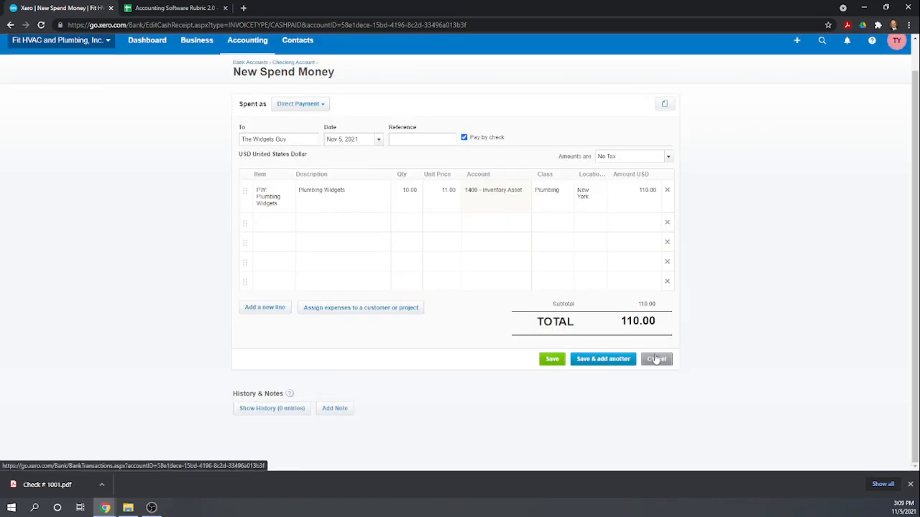
left_click(656, 359)
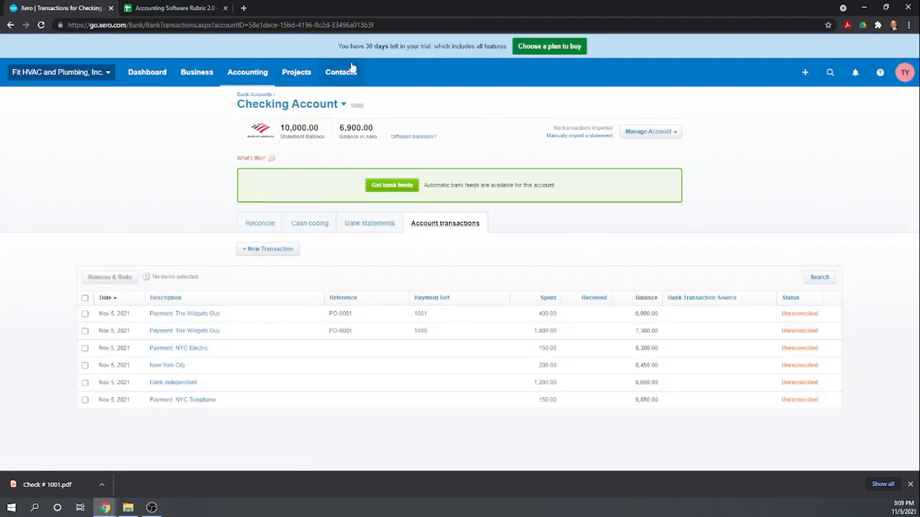
left_click(198, 75)
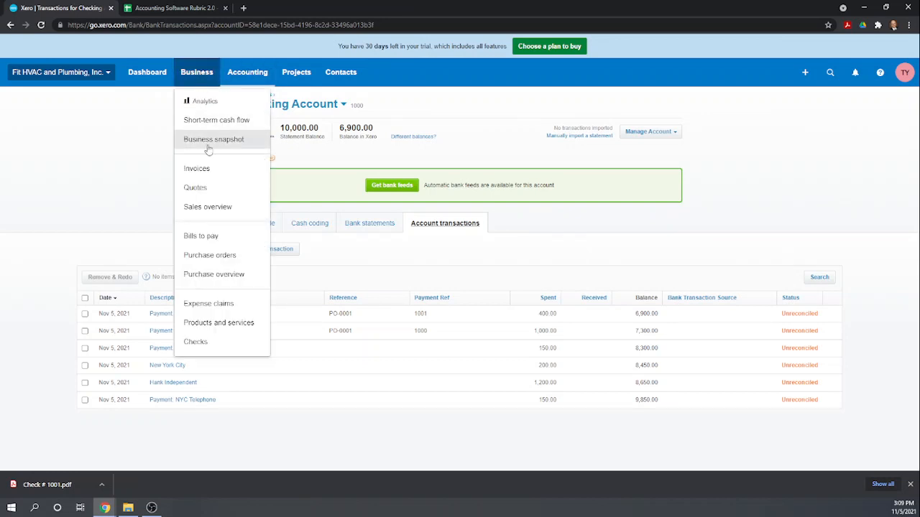
Abandon a draft bill for The Widgets Guy, then list all bills including the 11.00 credit.
left_click(205, 239)
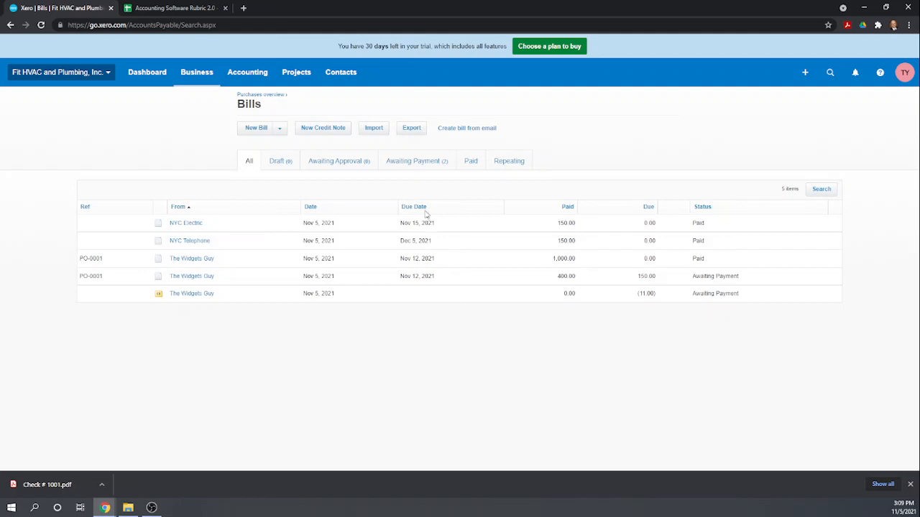
left_click(263, 129)
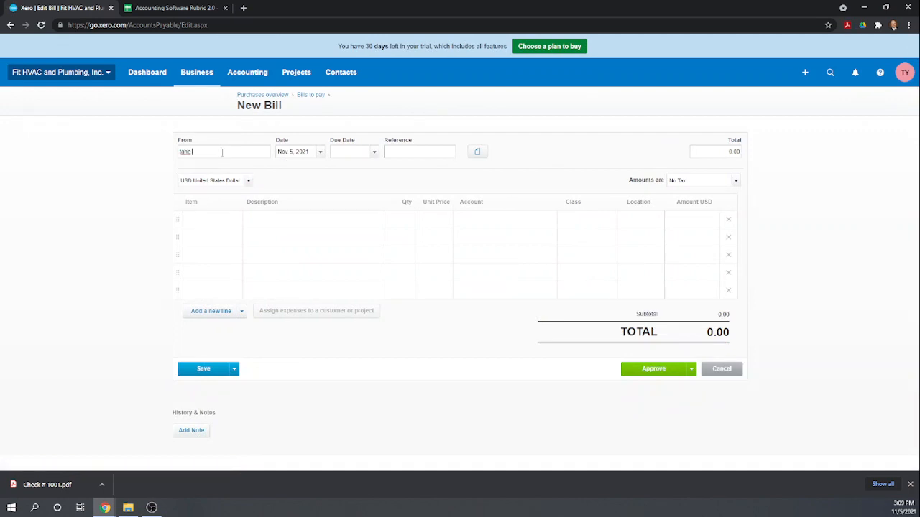
key("BackSpace")
key("BackSpace")
key("BackSpace")
type("he widget")
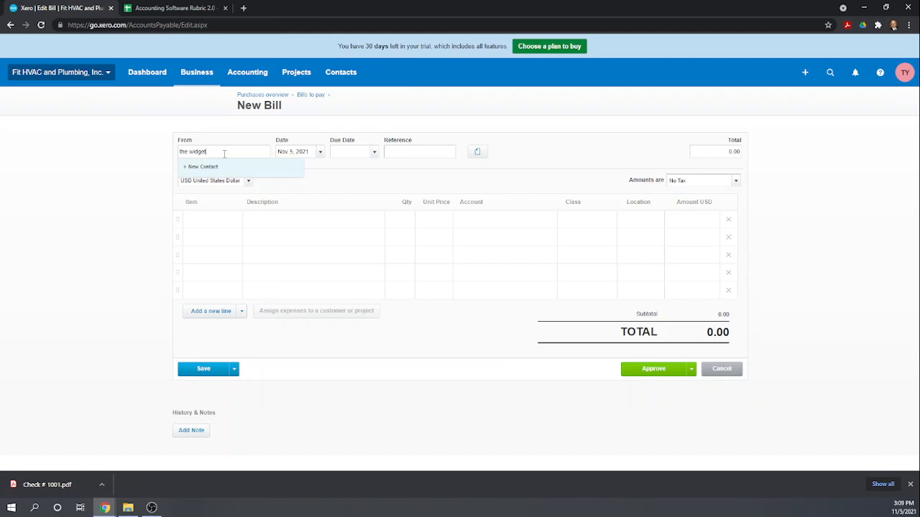
key("BackSpace")
key("BackSpace")
key("BackSpace")
key("BackSpace")
key("BackSpace")
key("BackSpace")
key("BackSpace")
key("BackSpace")
key("BackSpace")
type("The")
left_click(544, 139)
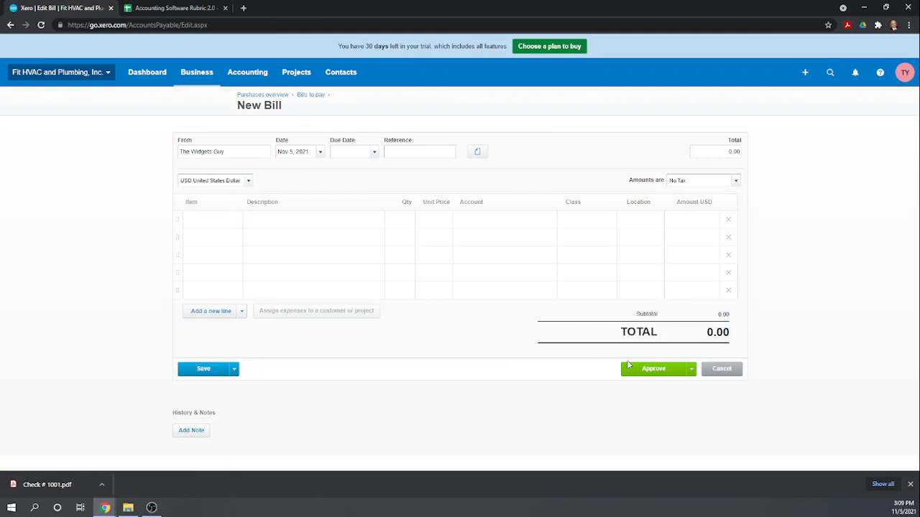
left_click(716, 370)
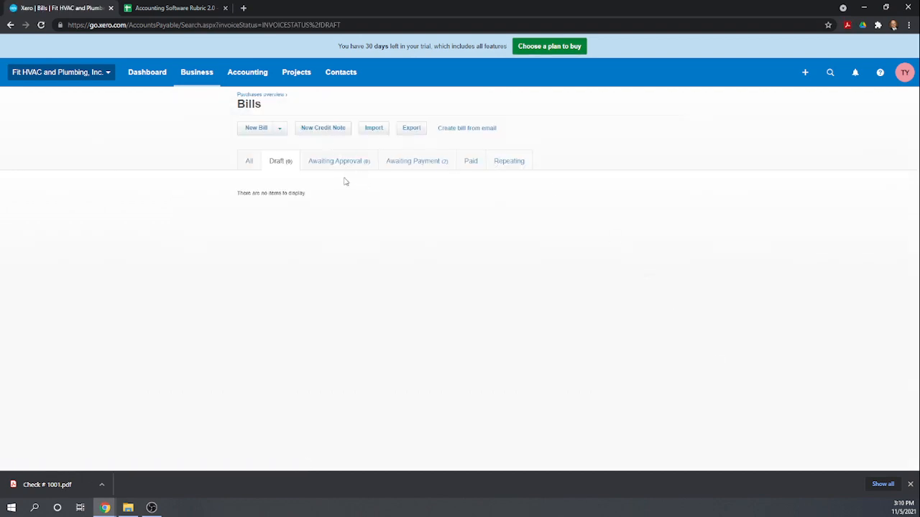
left_click(249, 162)
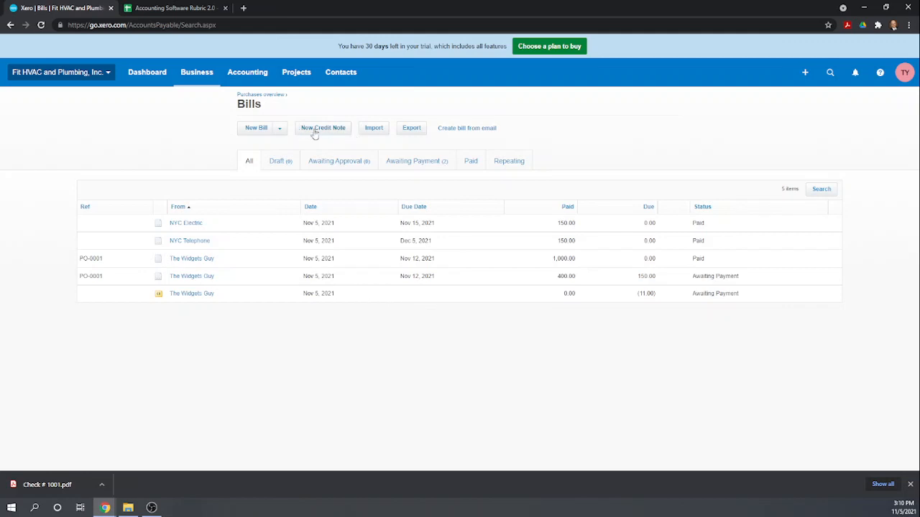
Start a new bill from The Widgets Guy due Nov 12, 2021.
left_click(259, 129)
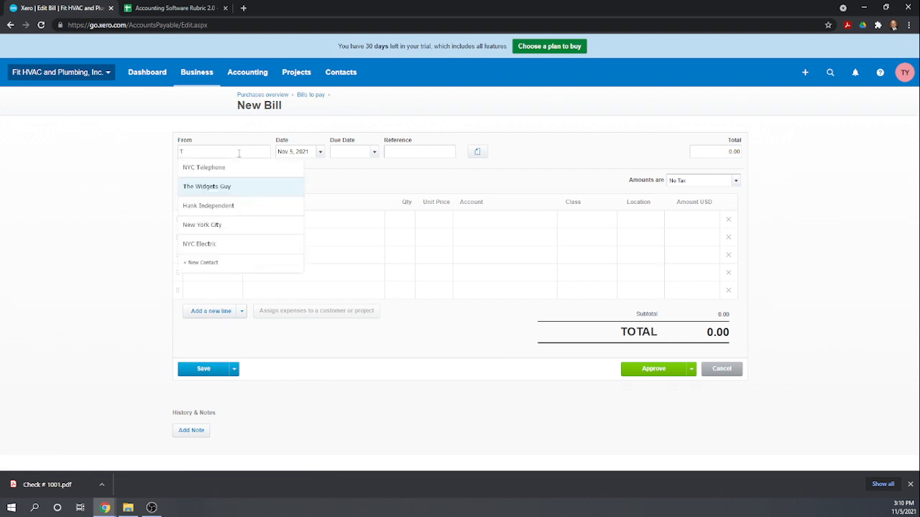
left_click(214, 187)
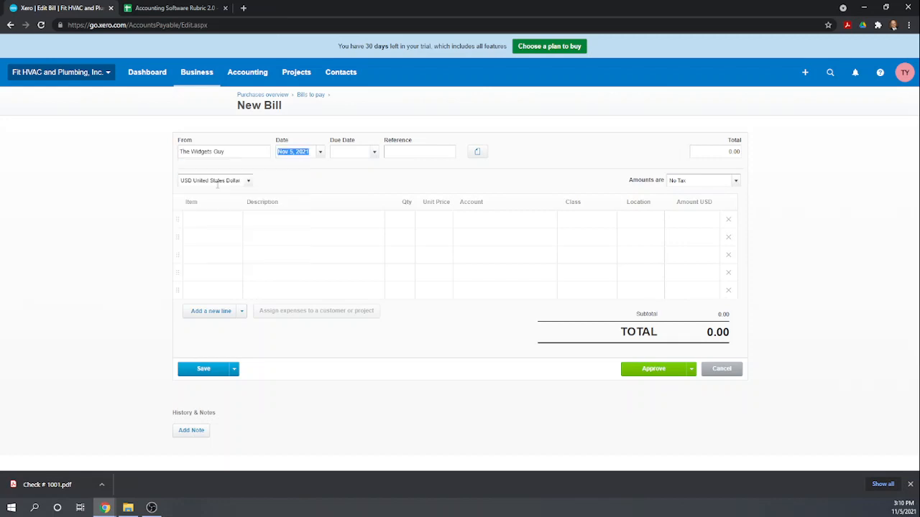
left_click(351, 150)
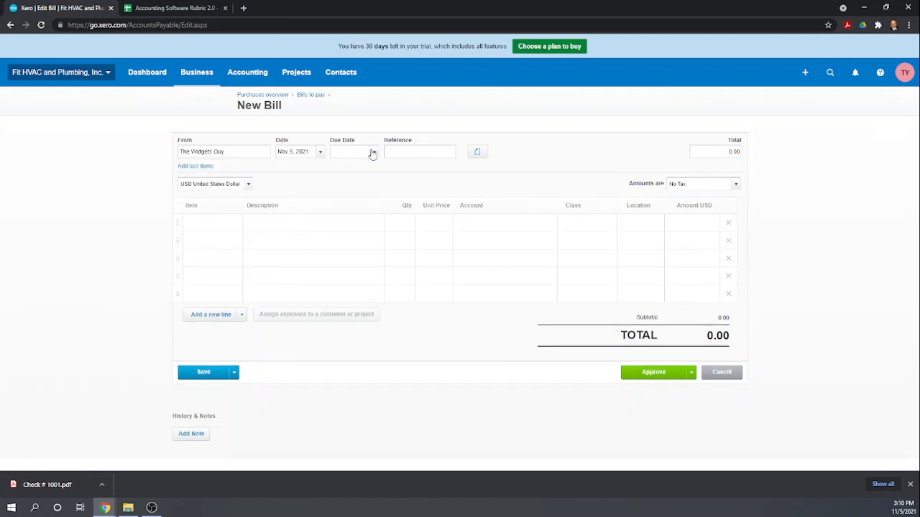
left_click(372, 152)
left_click(458, 224)
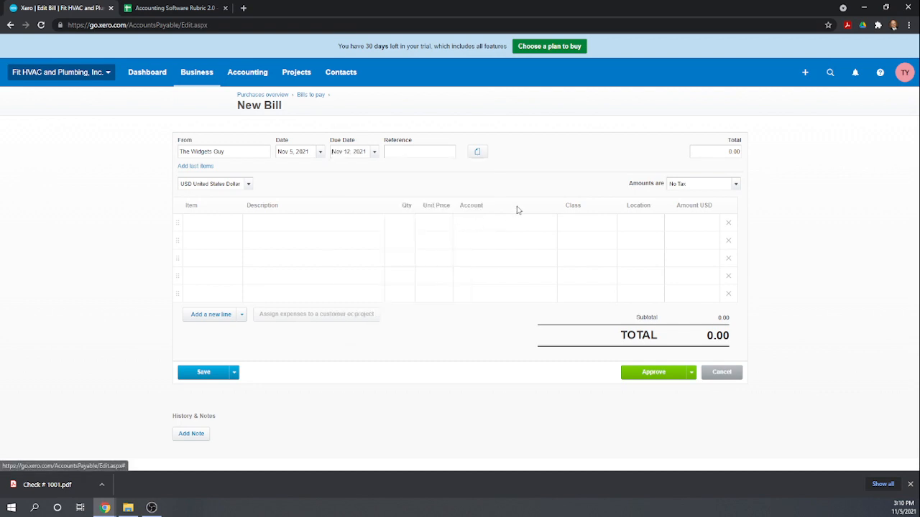
Add a line for 10 PW: Plumbing Widgets.
left_click(226, 222)
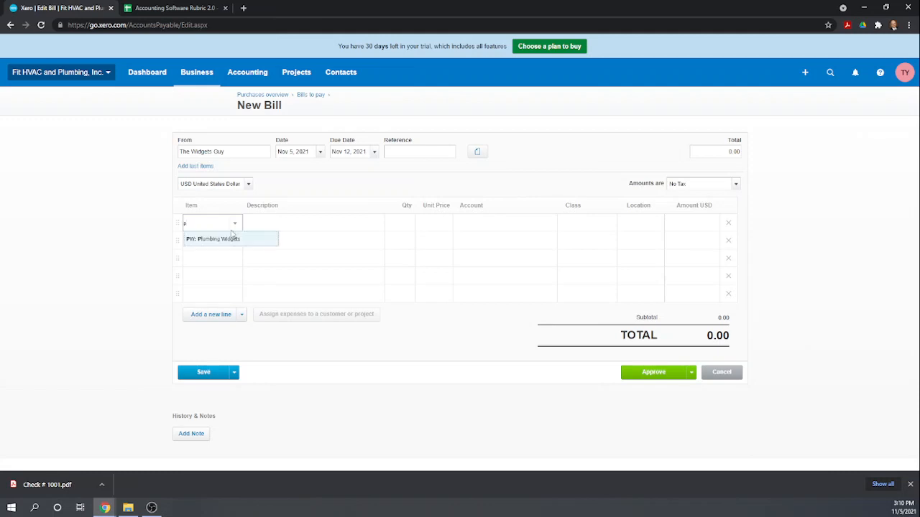
type("p")
left_click(235, 240)
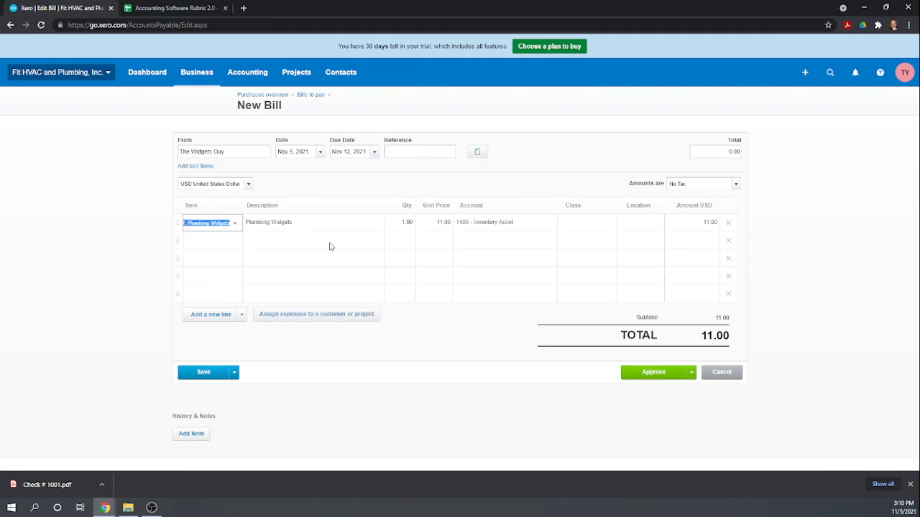
left_click(408, 223)
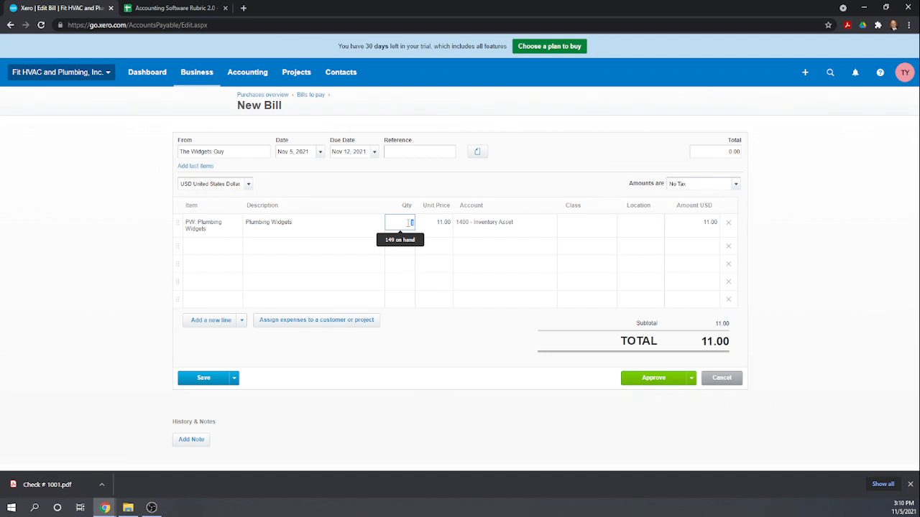
type("10")
key("Tab")
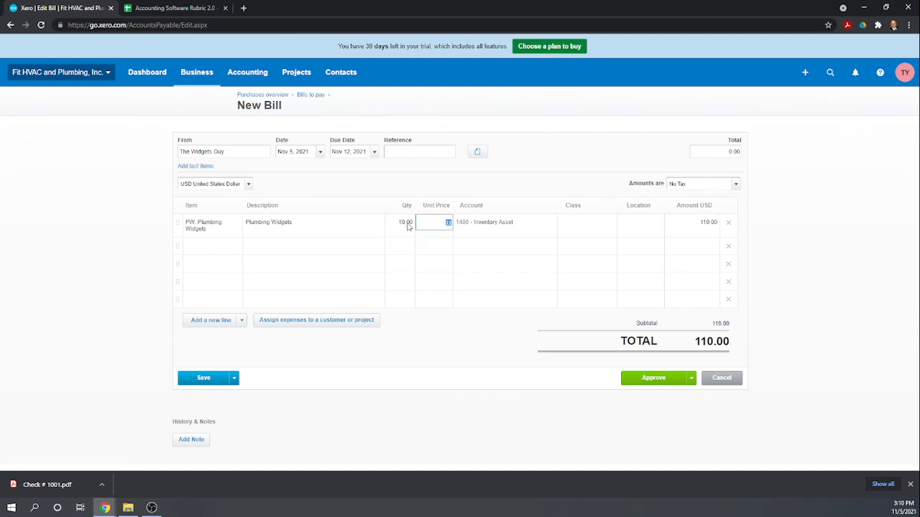
Set the line's class to Plumbing and location to New York.
left_click(581, 223)
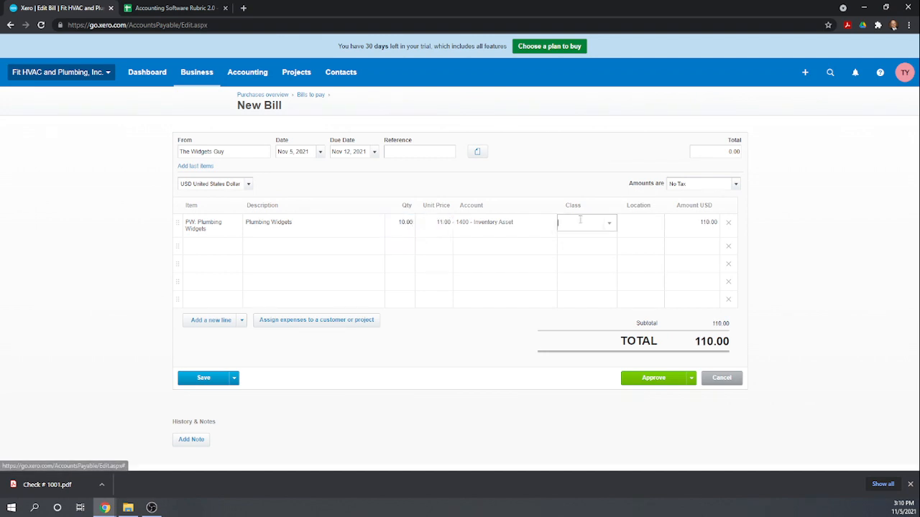
type("p")
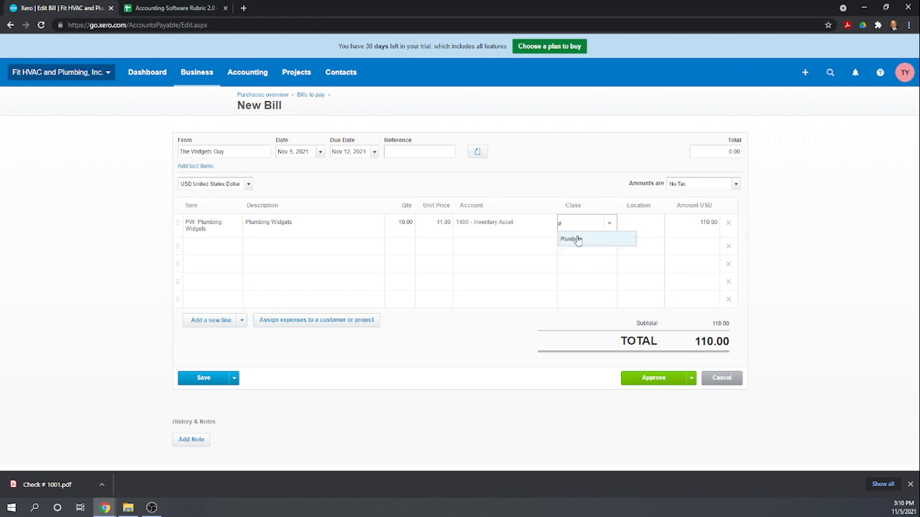
left_click(575, 239)
left_click(634, 228)
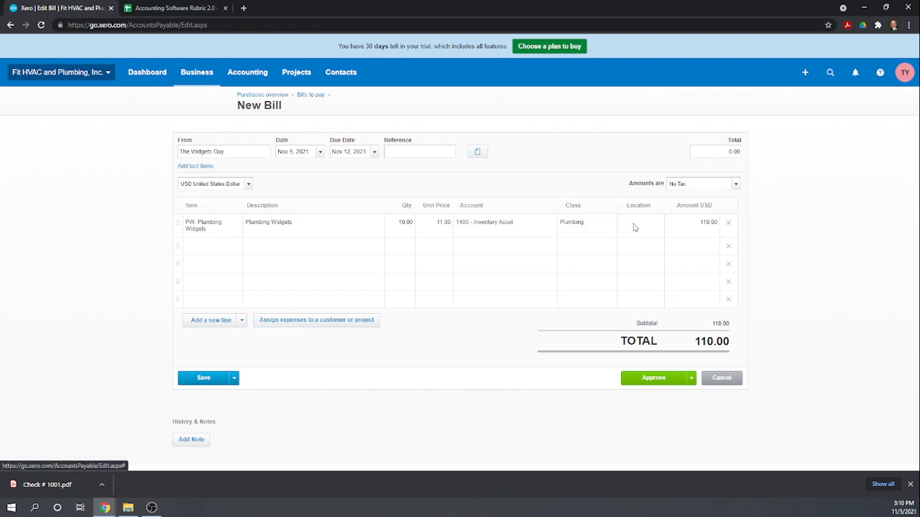
left_click(641, 253)
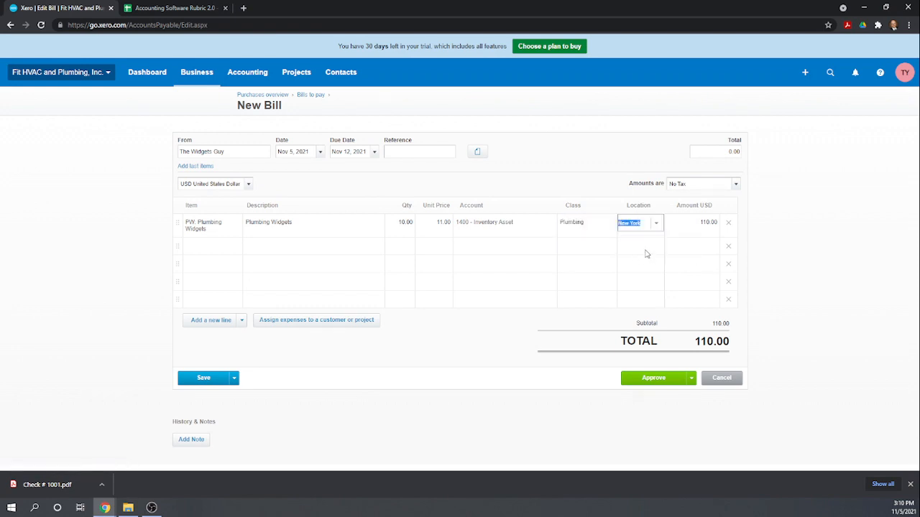
left_click(545, 253)
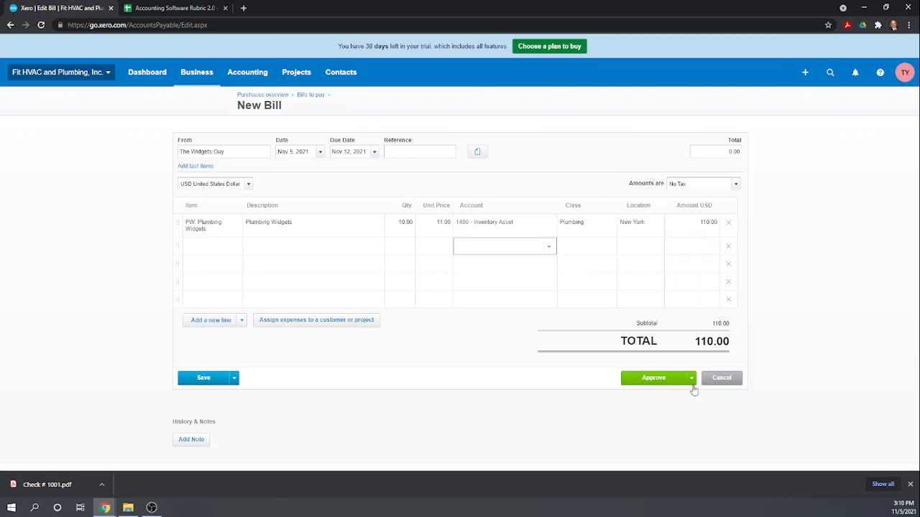
Approve the 110.00 bill and allocate the outstanding 11.00 credit note to it.
left_click(654, 378)
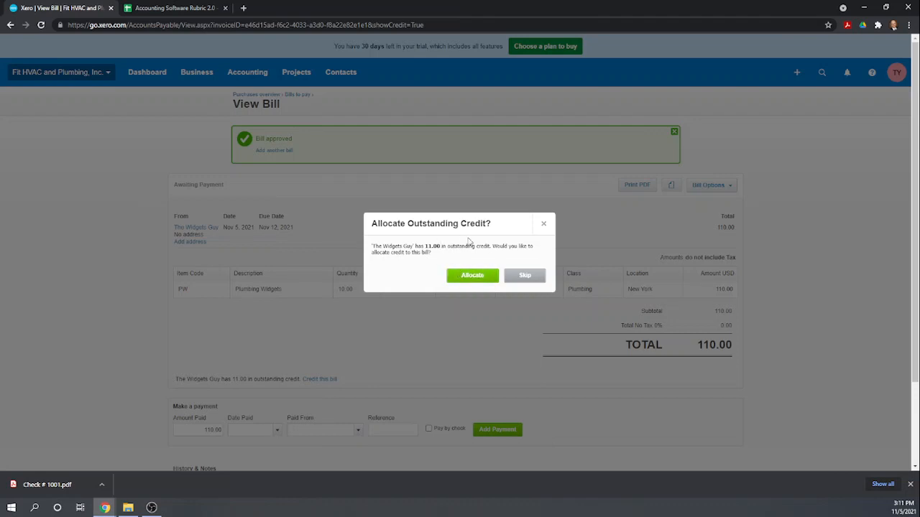
left_click(472, 278)
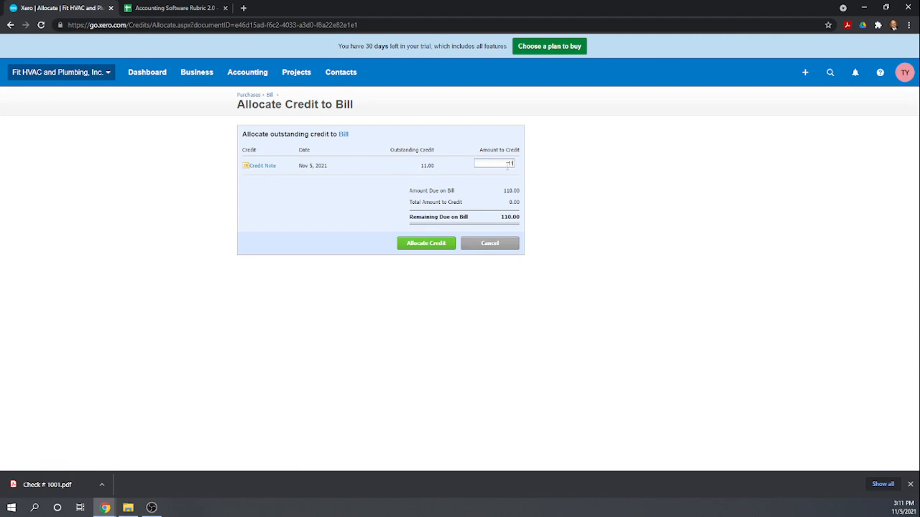
left_click(438, 243)
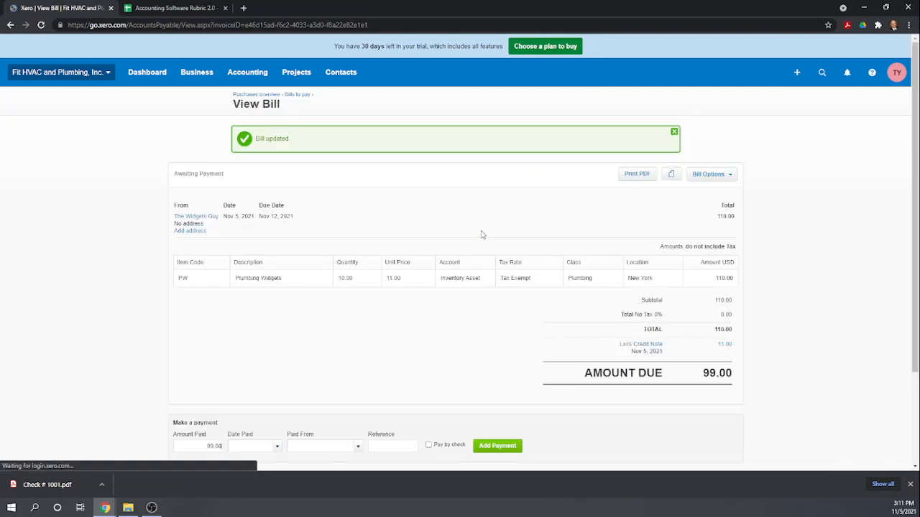
Pay the 99.00 balance by check 1002 from 1000 - Checking Account, dated Nov 5, 2021.
scroll(513, 261, "down", 3)
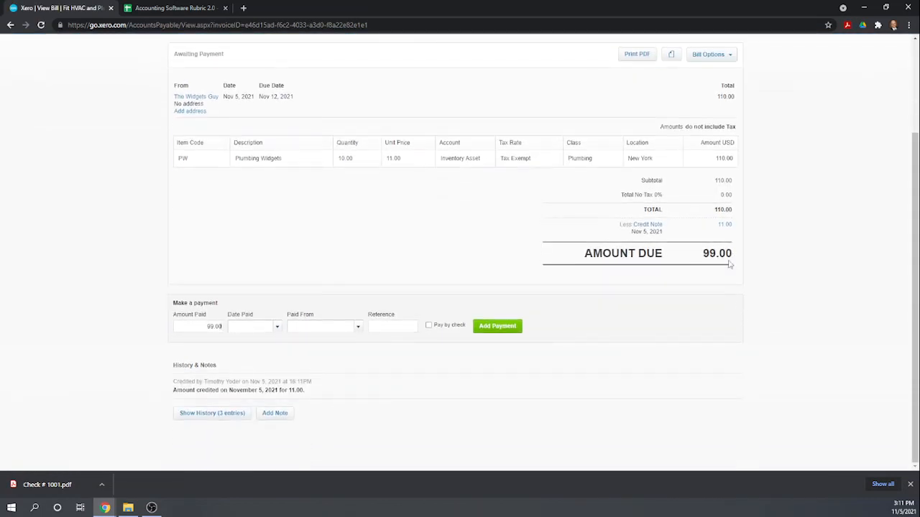
left_click(278, 327)
left_click(352, 197)
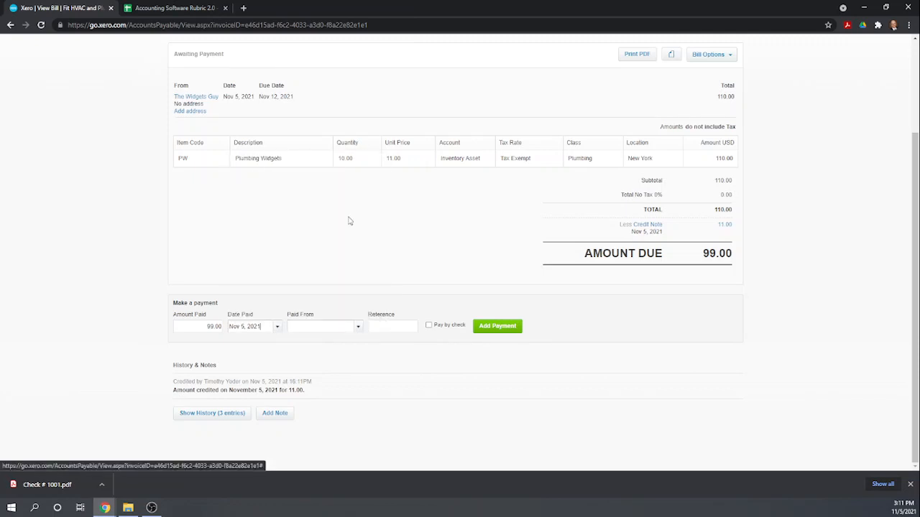
left_click(358, 327)
left_click(332, 364)
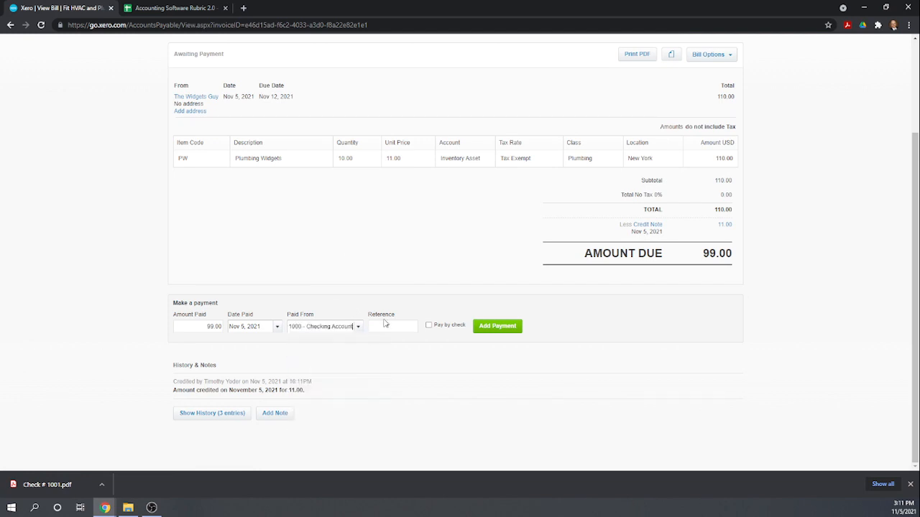
left_click(429, 326)
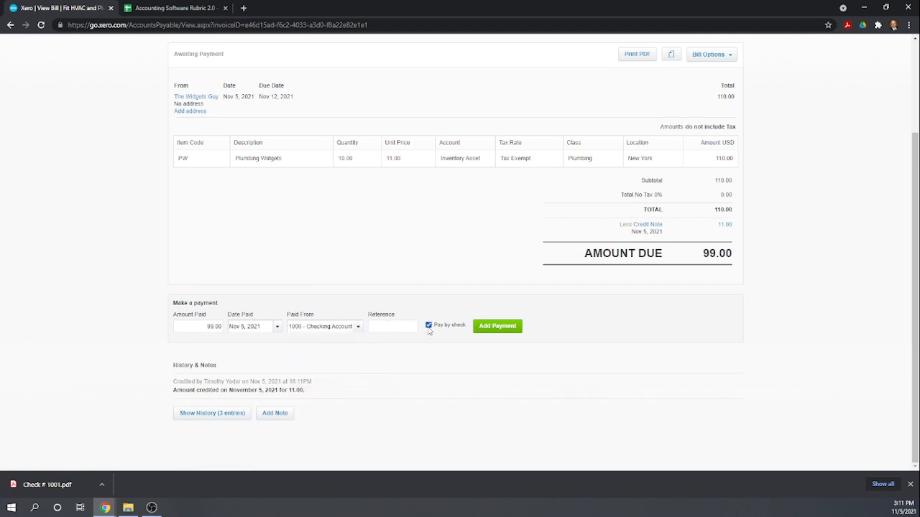
left_click(496, 326)
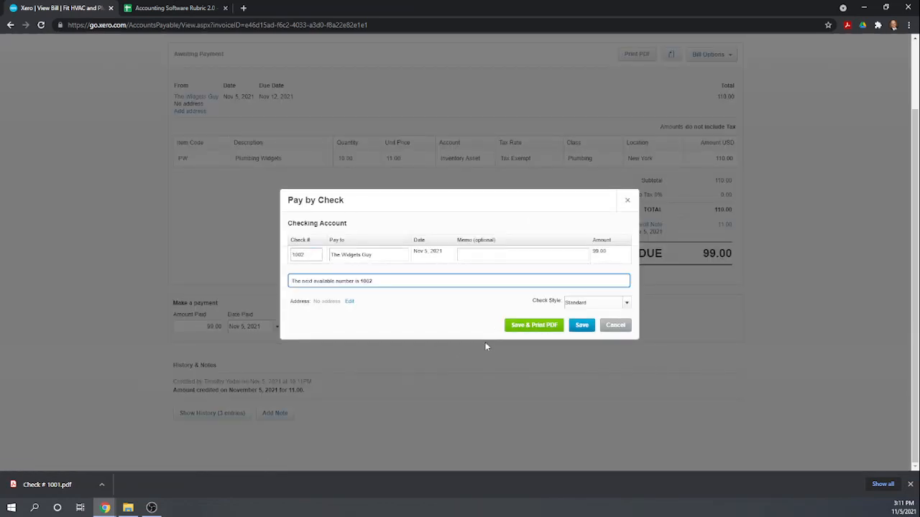
left_click(581, 324)
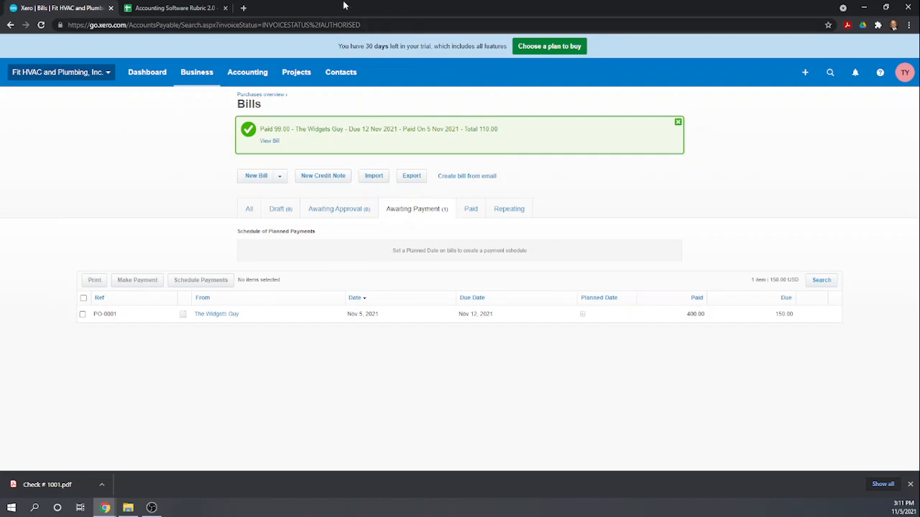
left_click(199, 10)
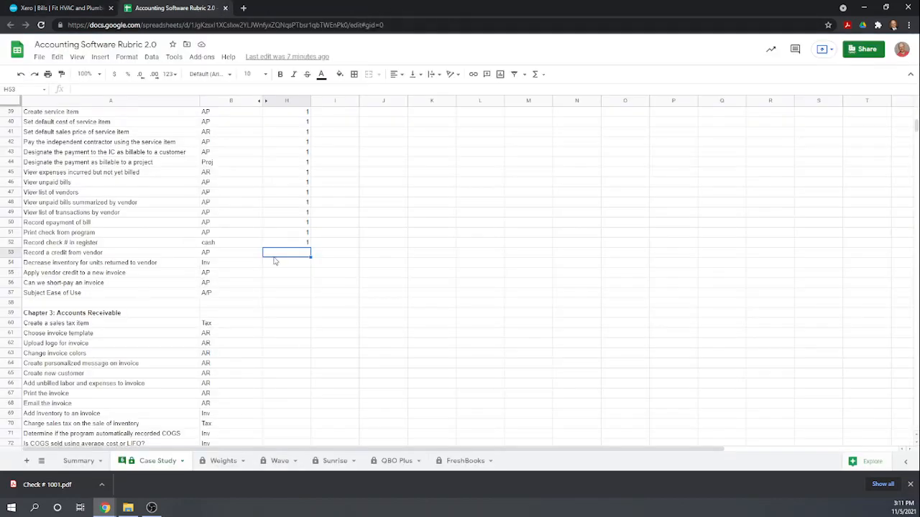
Score H53–H56 as 1 and Subject Ease of Use in H57 as 0.9.
type("1")
key("Return")
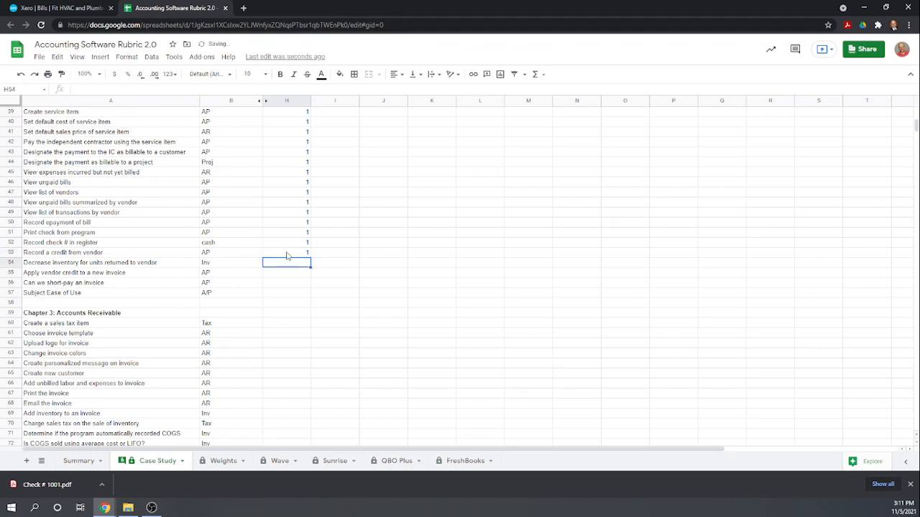
type("1")
key("Return")
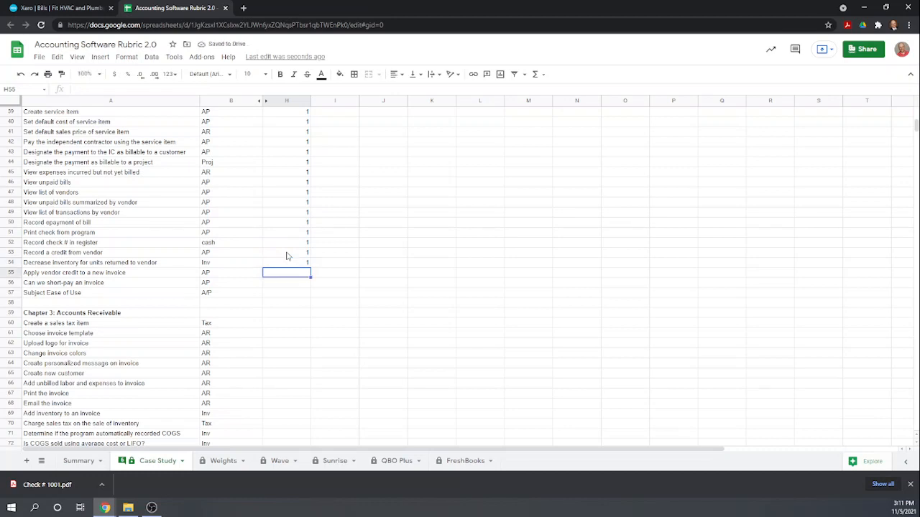
type("1")
key("Return")
type("1")
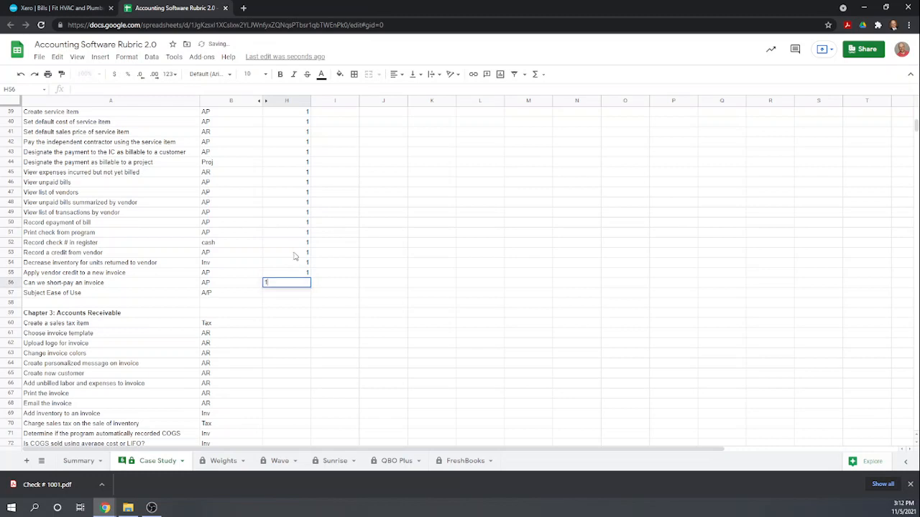
key("Return")
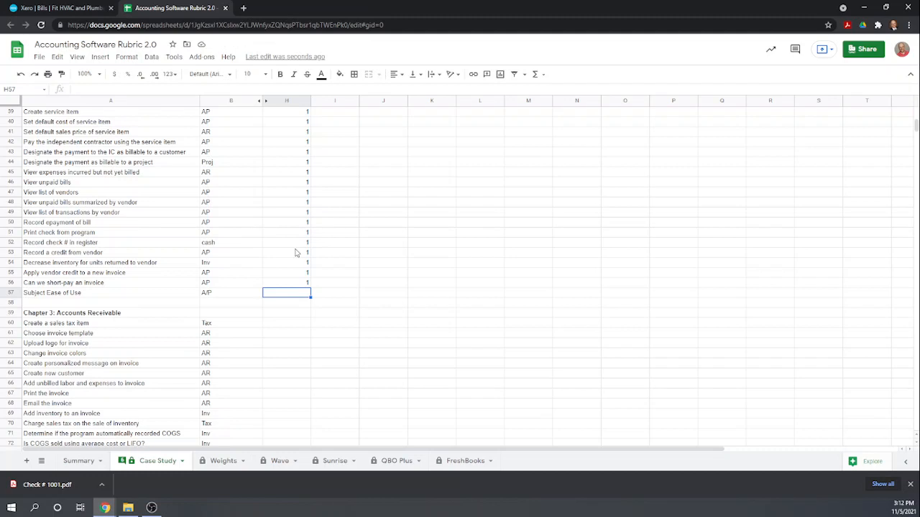
key("Return")
key("Return")
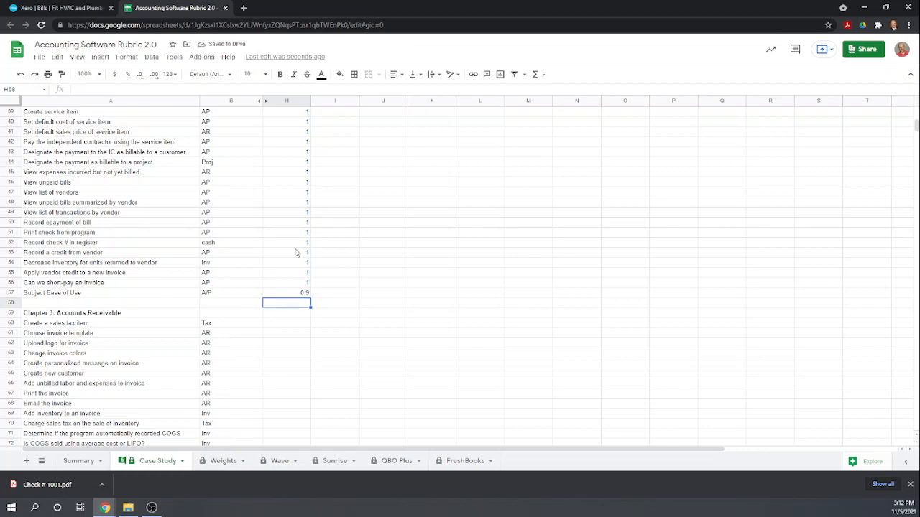
scroll(323, 241, "up", 5)
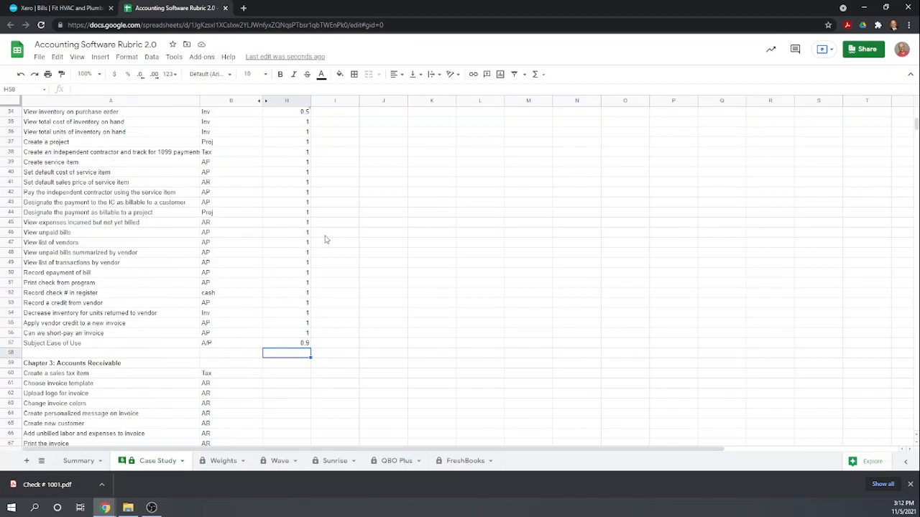